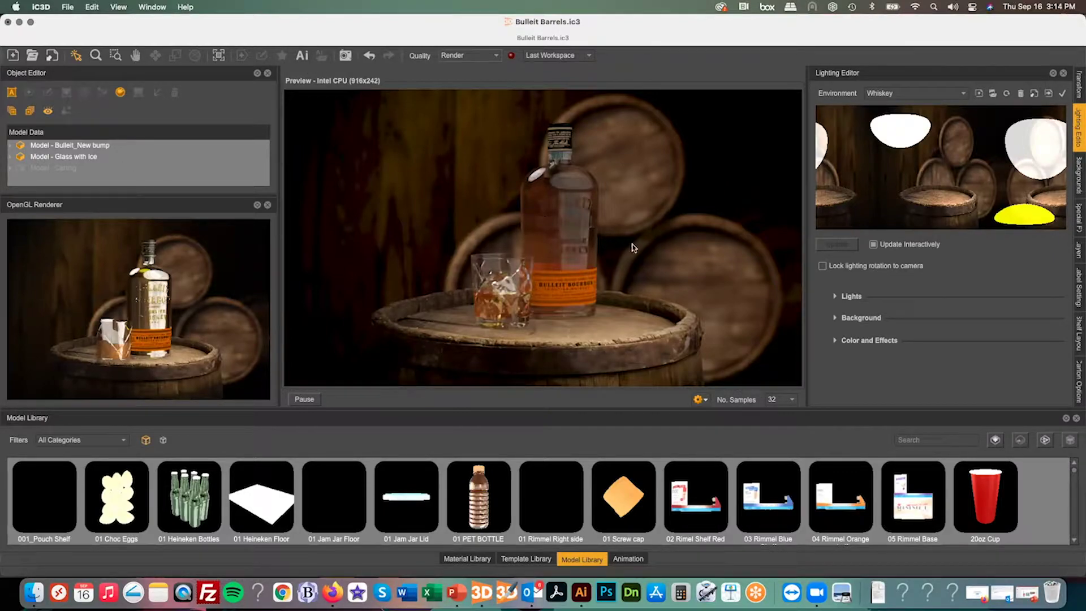
In Illustrator, recolour the label's orange background with the yellow swatch, update the artwork in iC3D, and switch back to iC3D
click(302, 56)
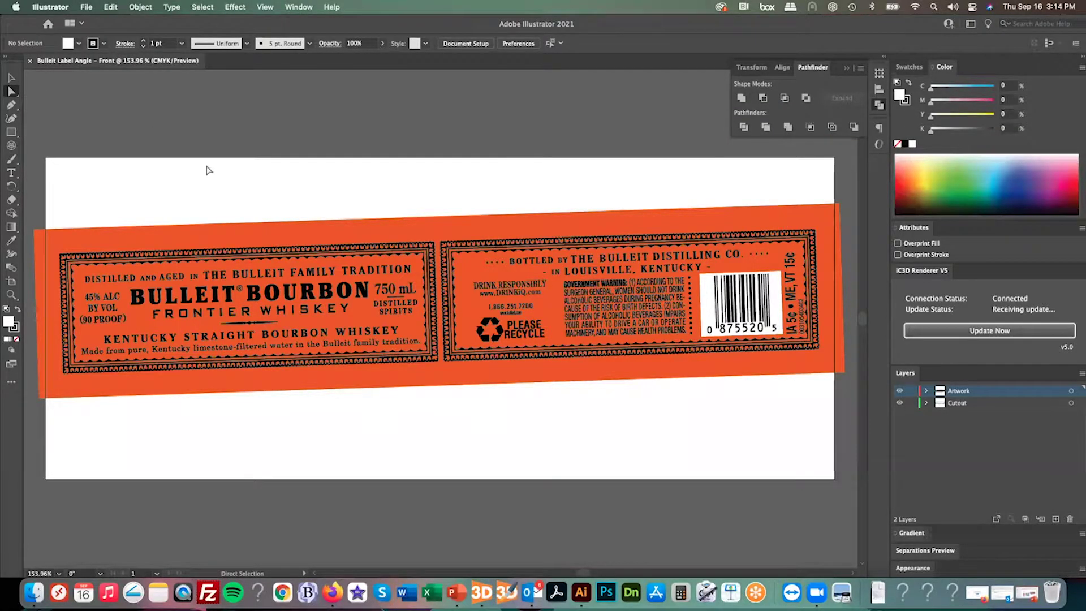
click(326, 227)
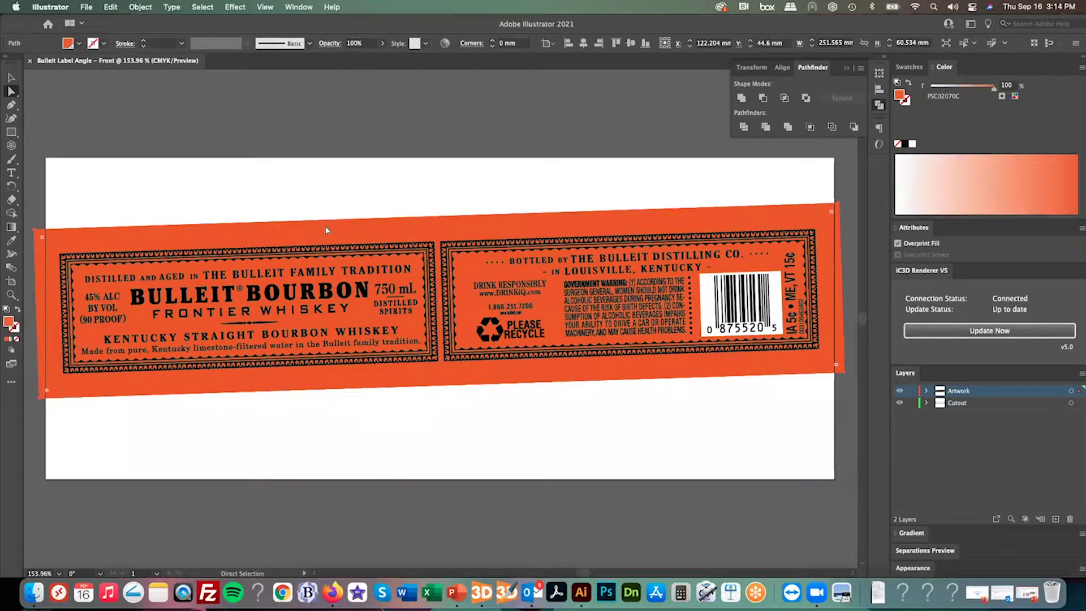
click(908, 67)
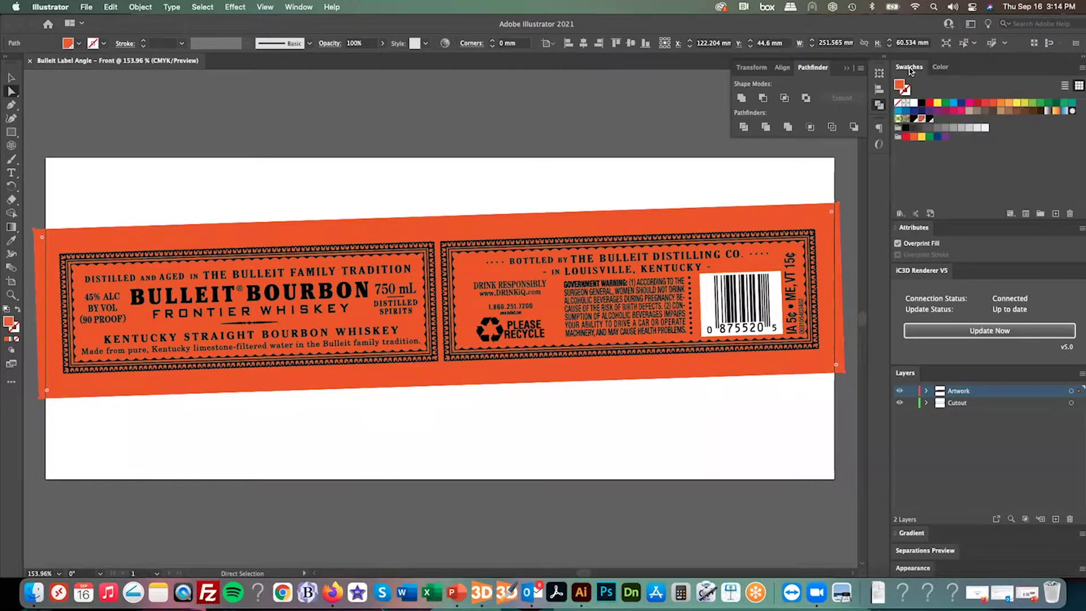
click(938, 103)
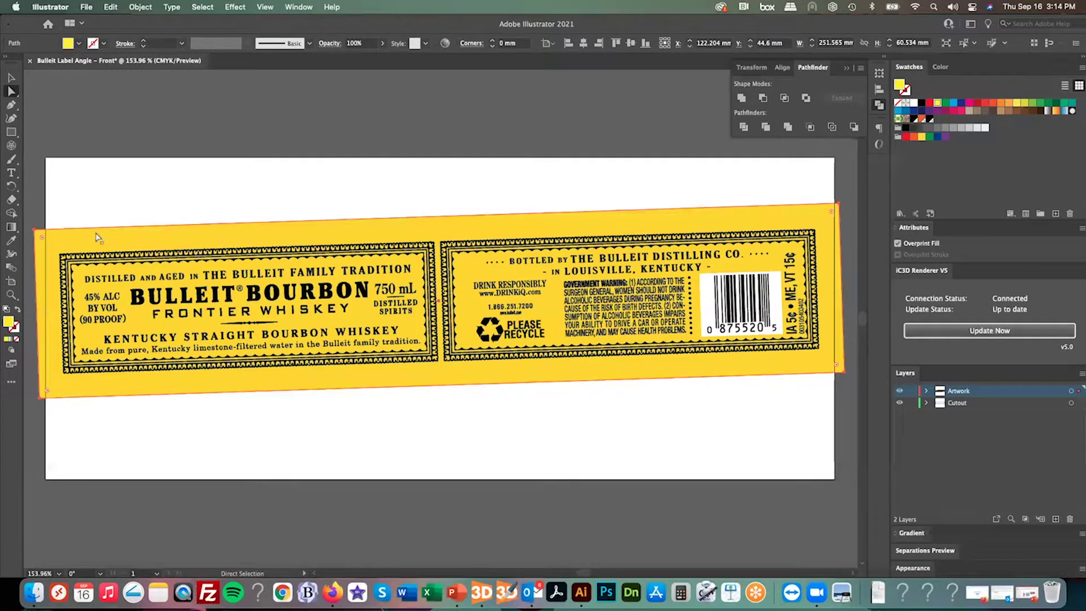
click(1000, 331)
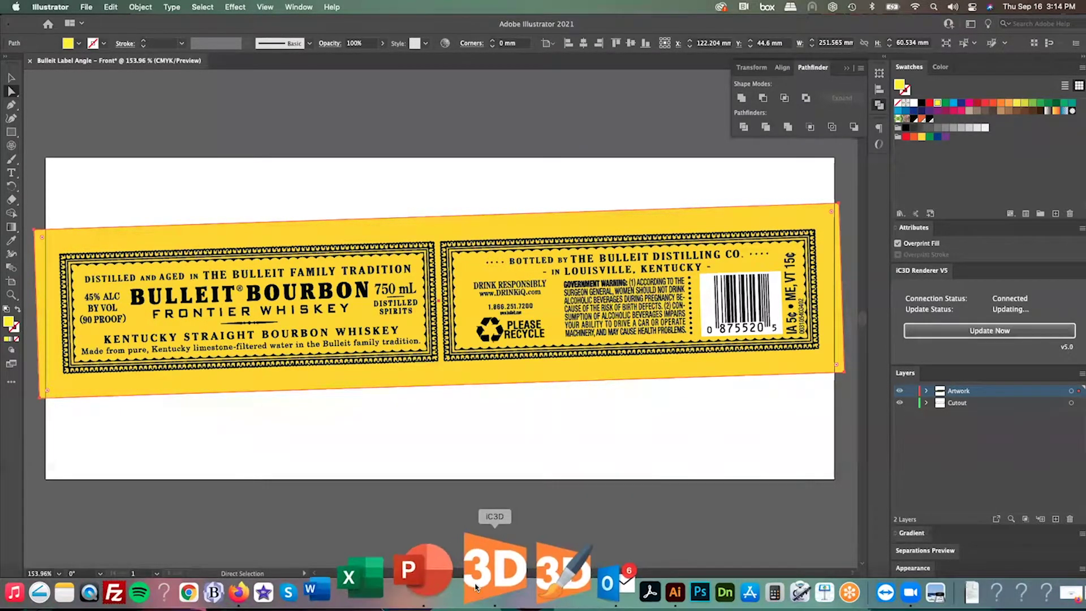
click(480, 568)
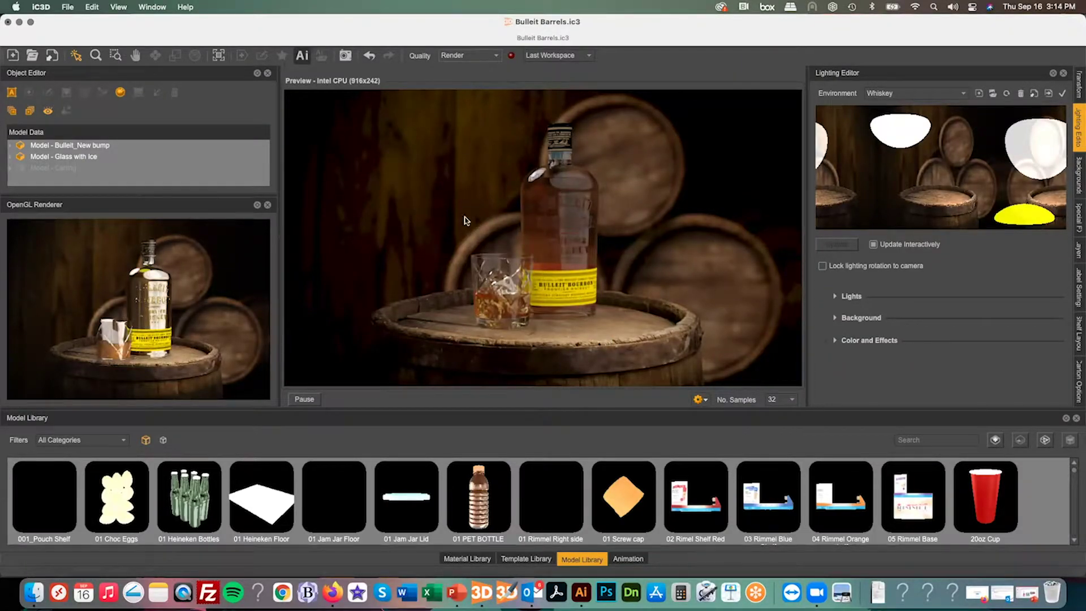
Pause the ray-traced render preview and swap the main viewport back to the OpenGL view
click(304, 399)
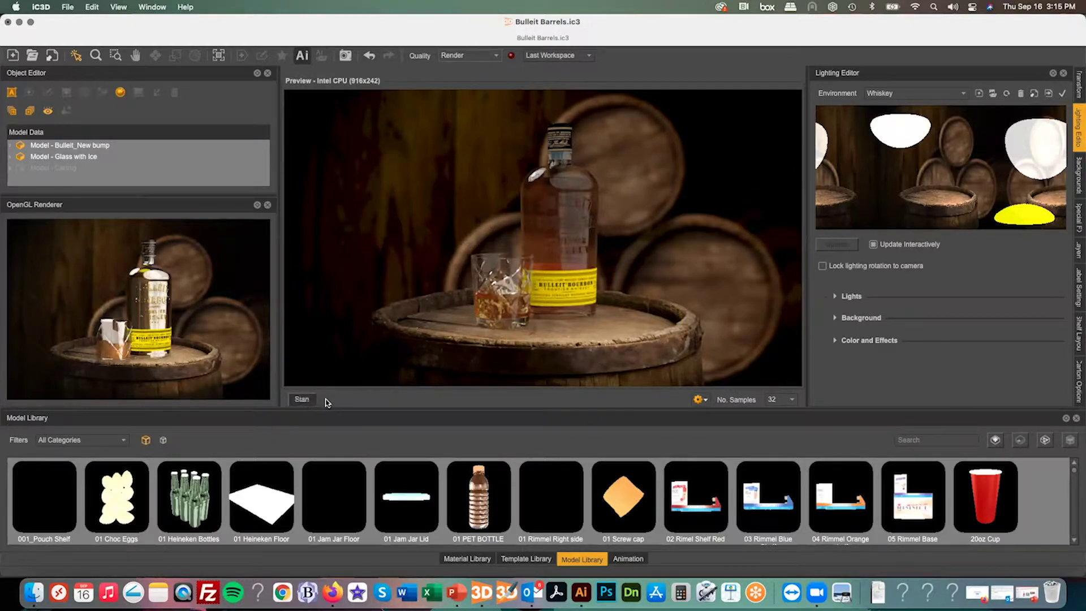
click(116, 6)
click(155, 136)
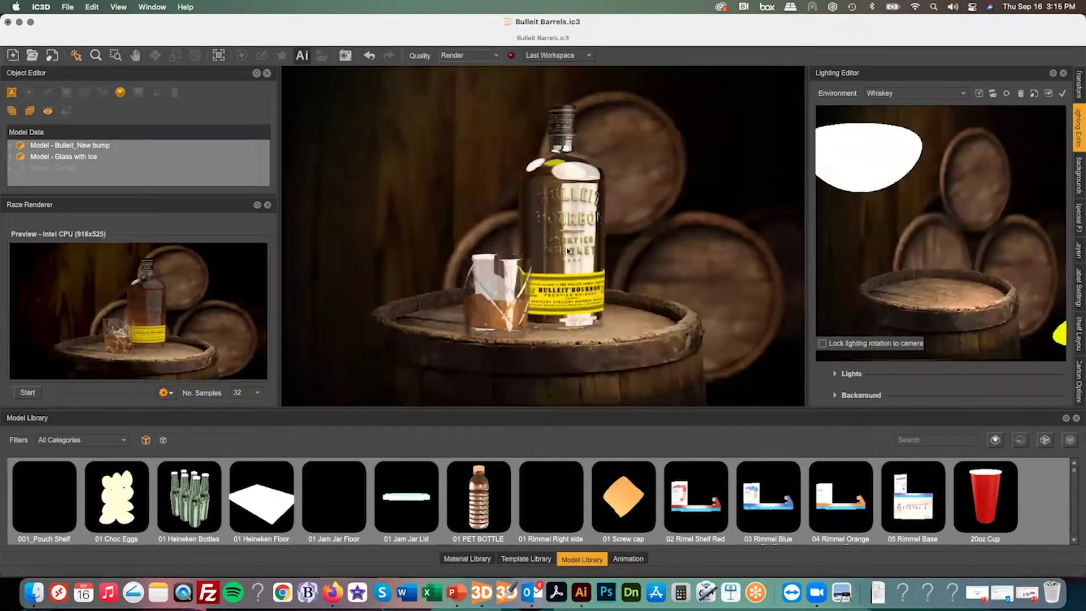
Start a new project, discarding the unsaved changes, and set its background style to Dynamic (Image)
key(super+n)
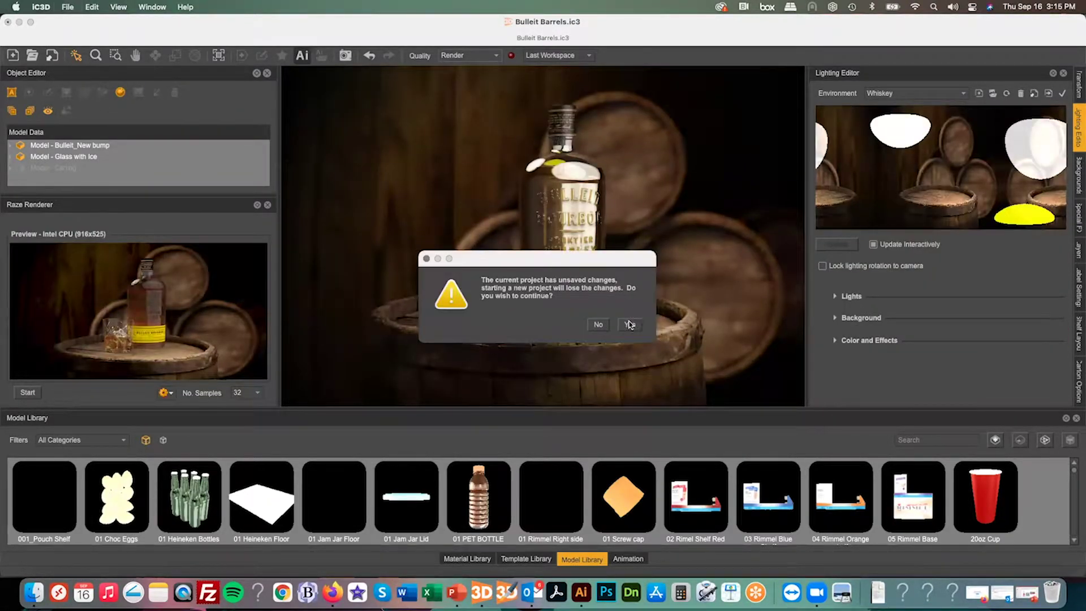
click(630, 323)
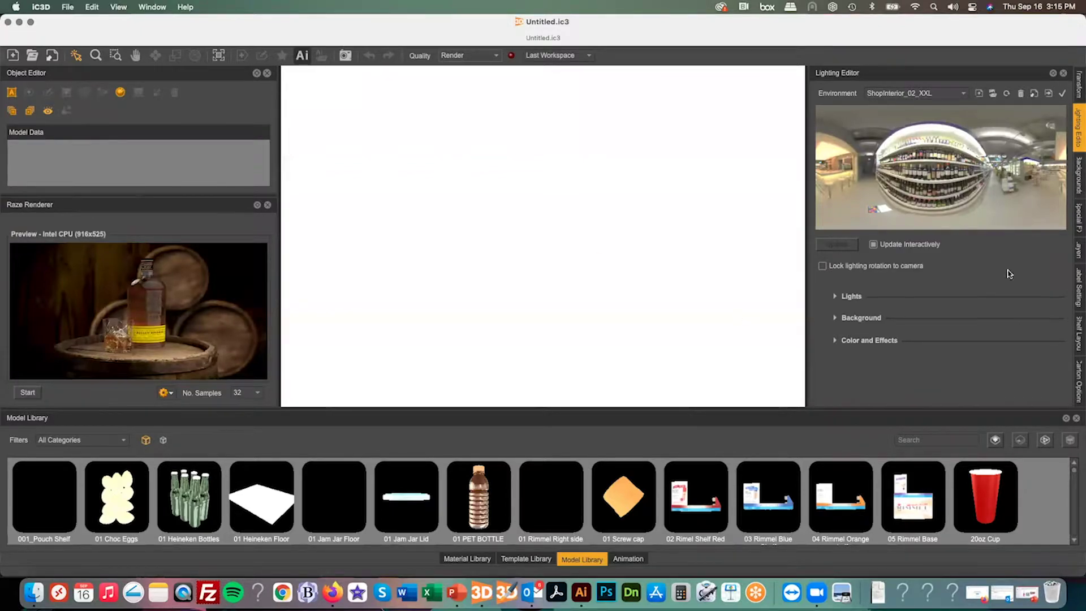
click(1076, 175)
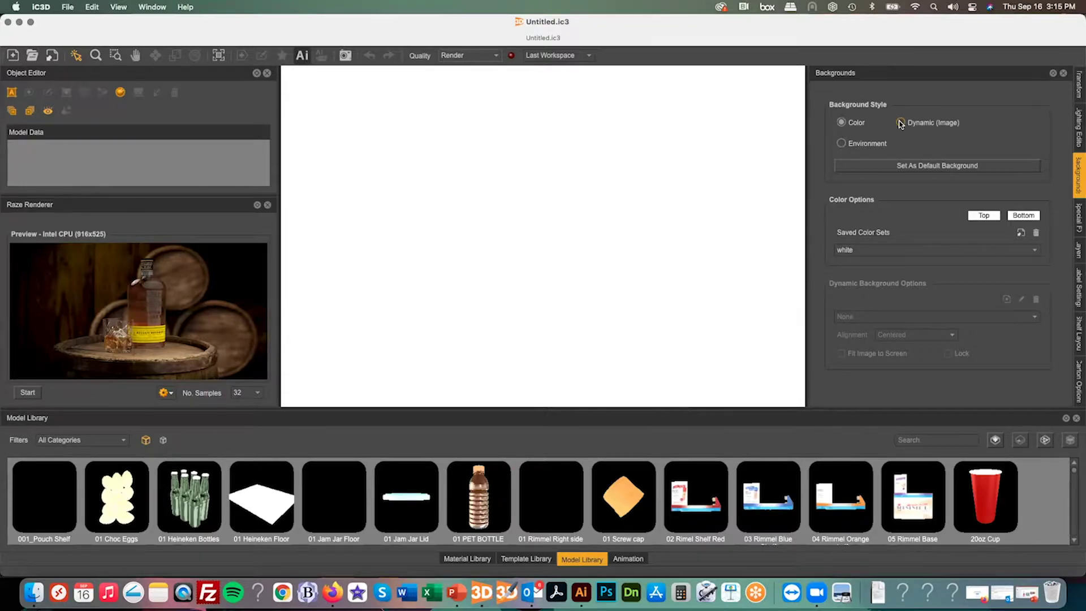
click(901, 123)
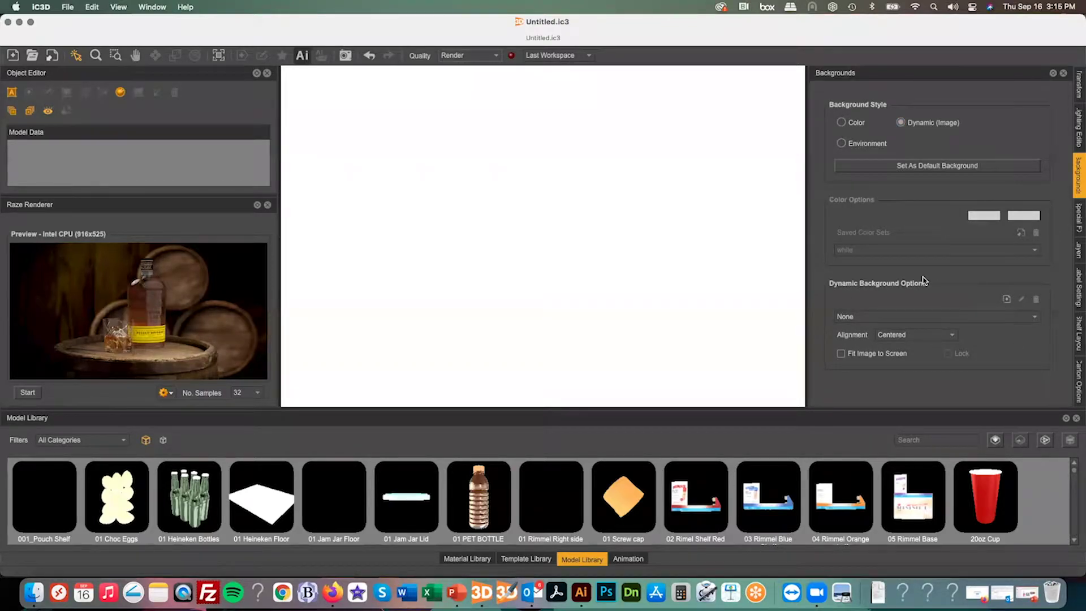
Create a dynamic background from Barrels backdrop.jpg and save it as "Barrels today", overwriting the existing background of that name
click(1006, 299)
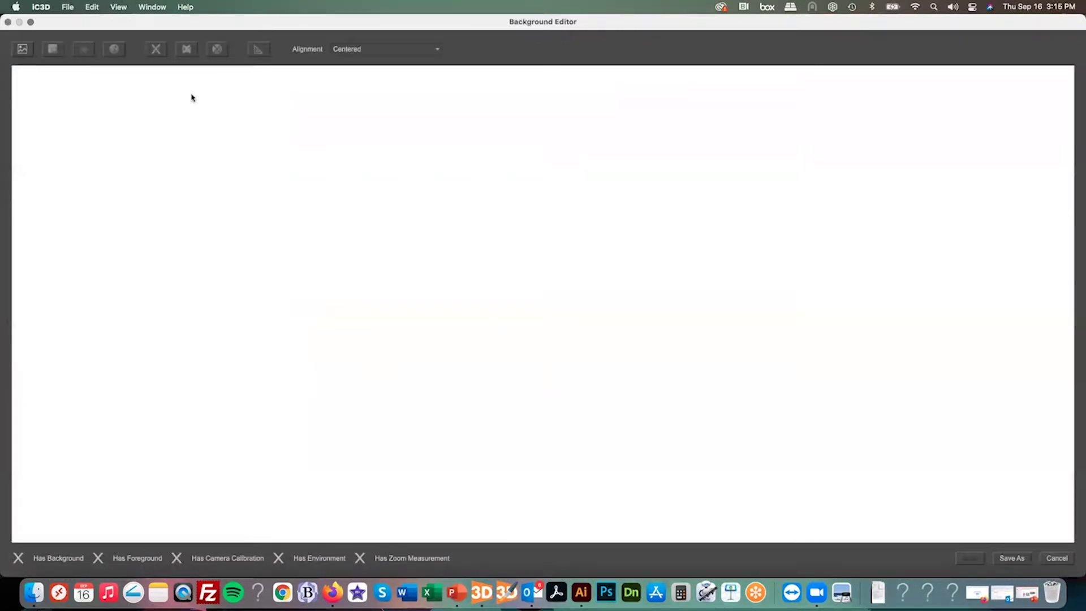
click(23, 50)
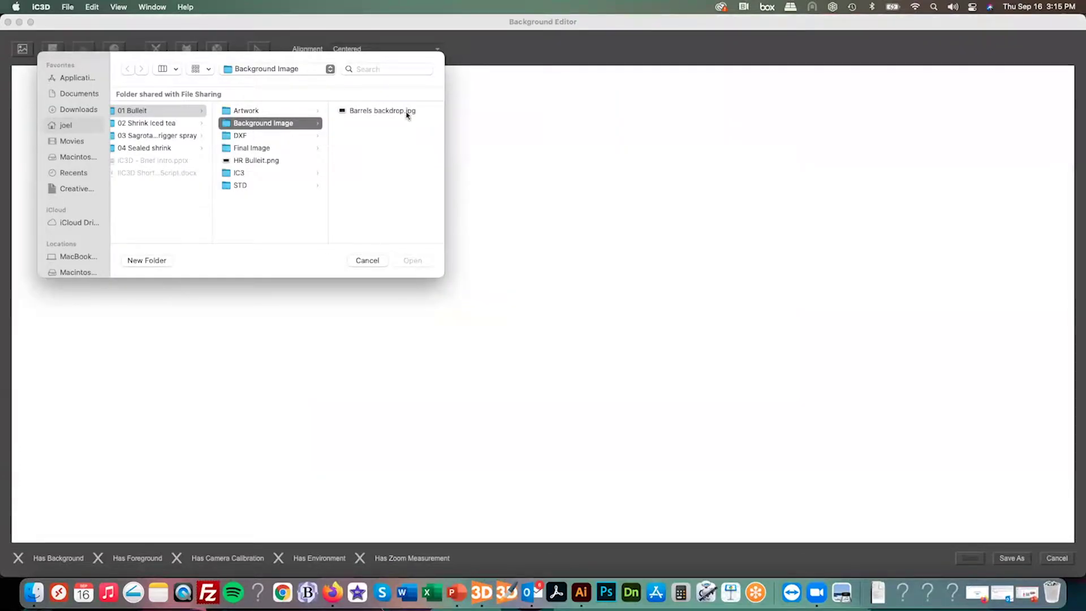
double_click(371, 111)
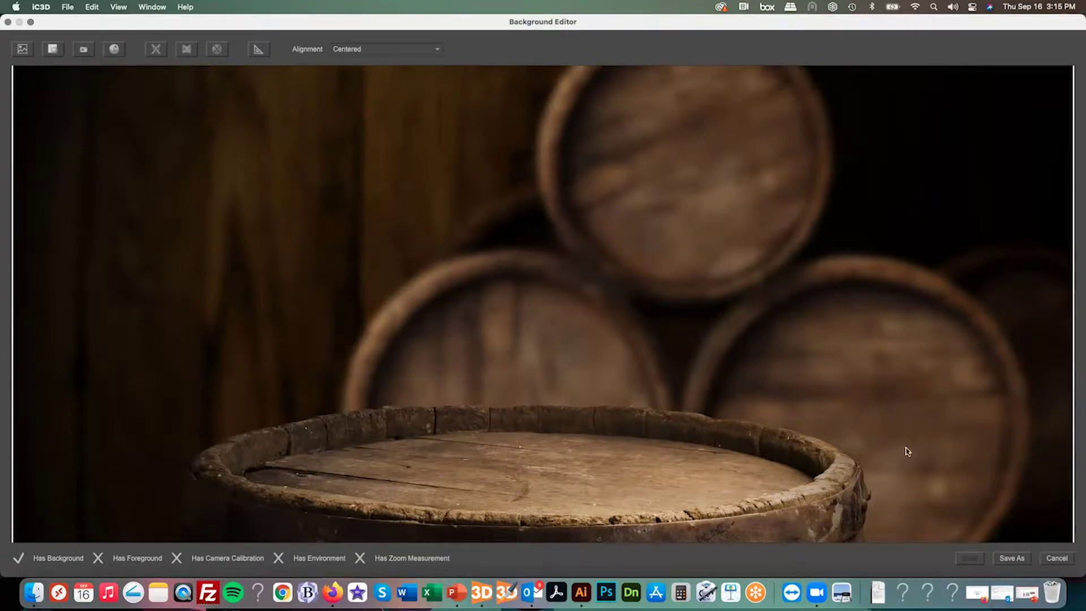
click(1012, 557)
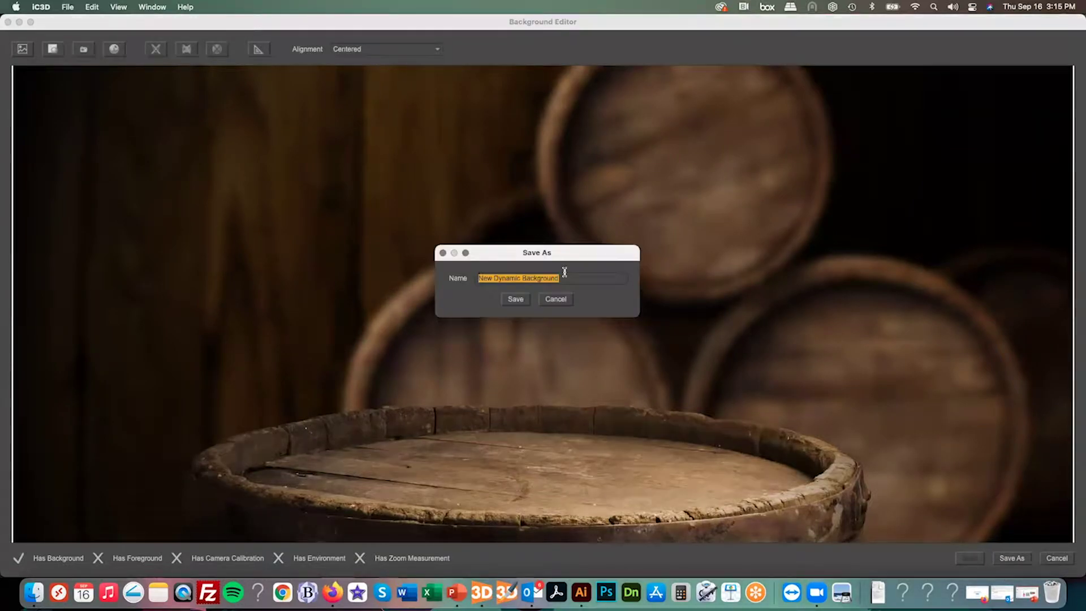
text(Ba)
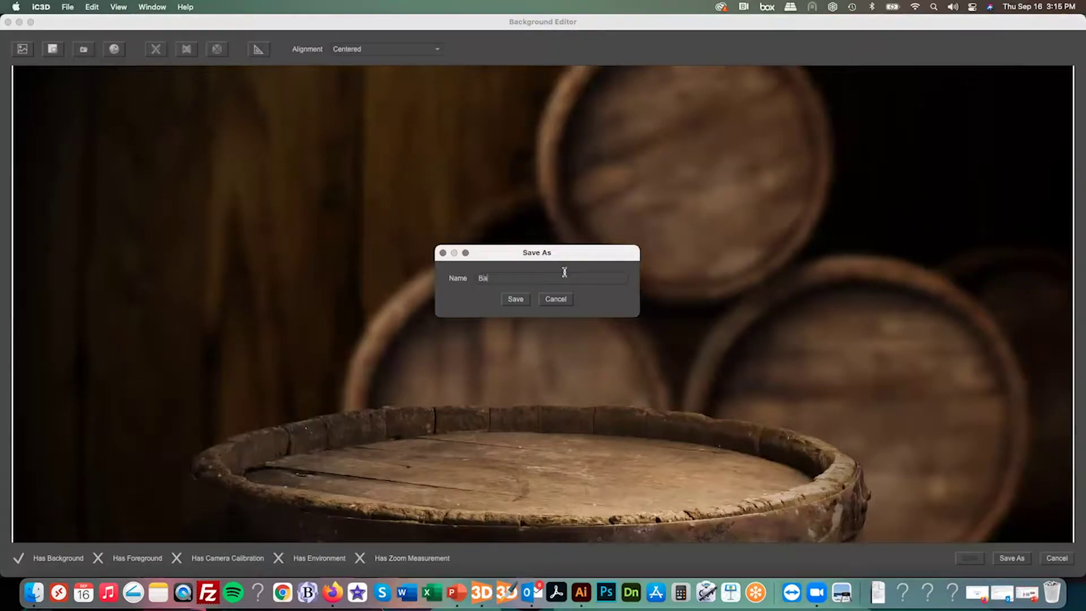
text(rrels today)
key(Return)
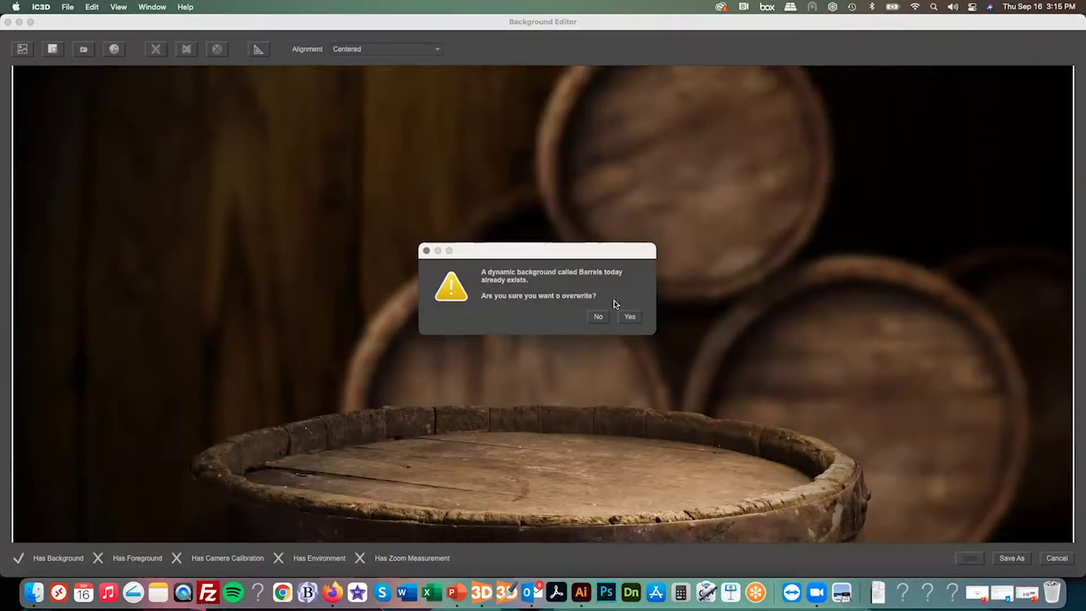
click(628, 317)
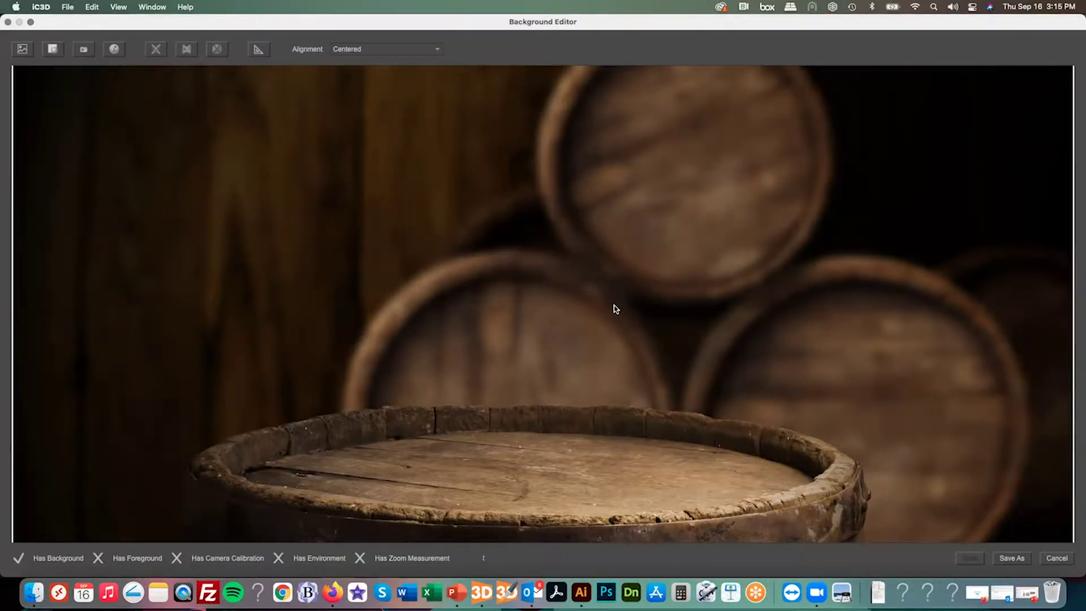
key(Escape)
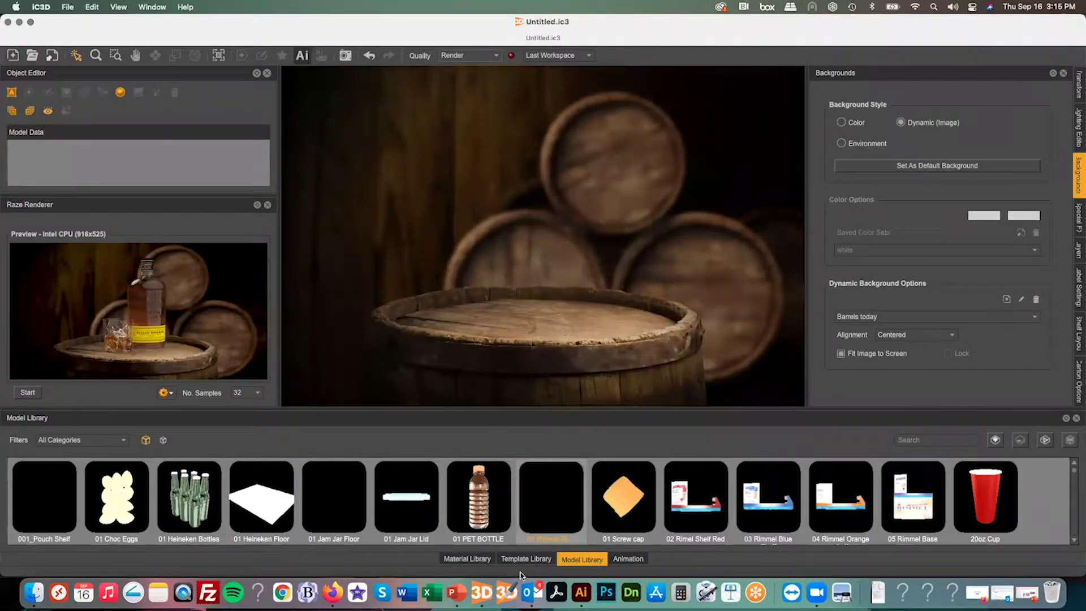
Browse the Template Library and examine the Pillow template's preview and its width and height settings without adding the model
click(522, 557)
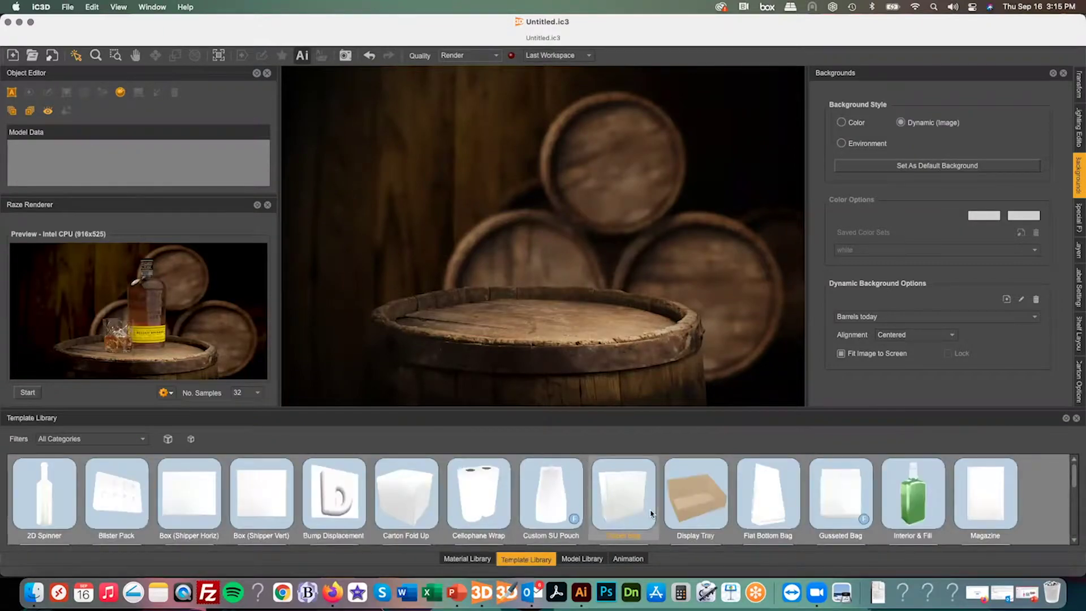
scroll(633, 503, down, 3)
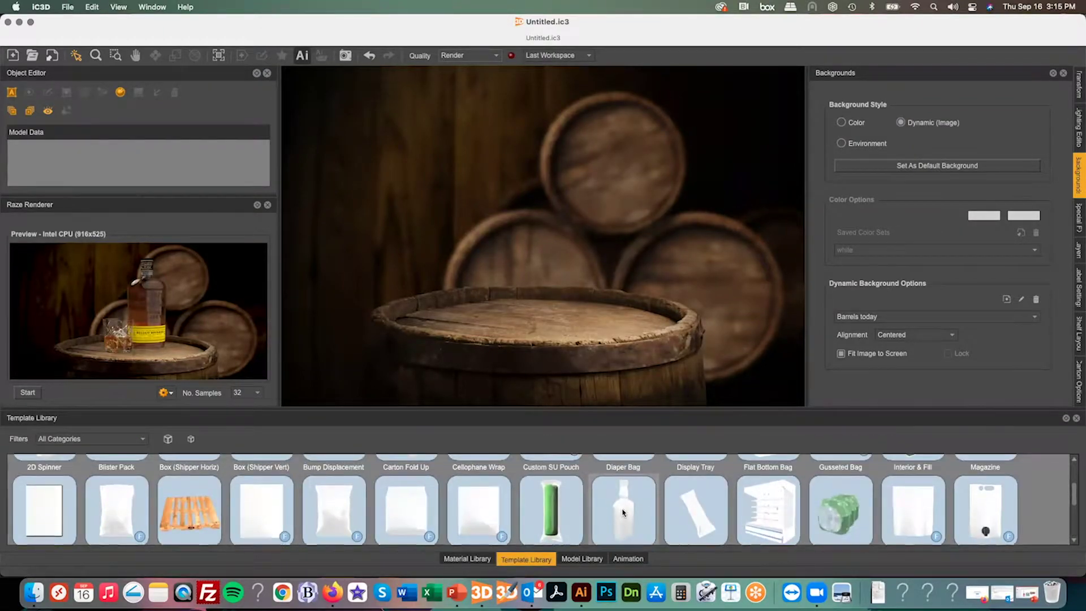
scroll(622, 512, up, 1)
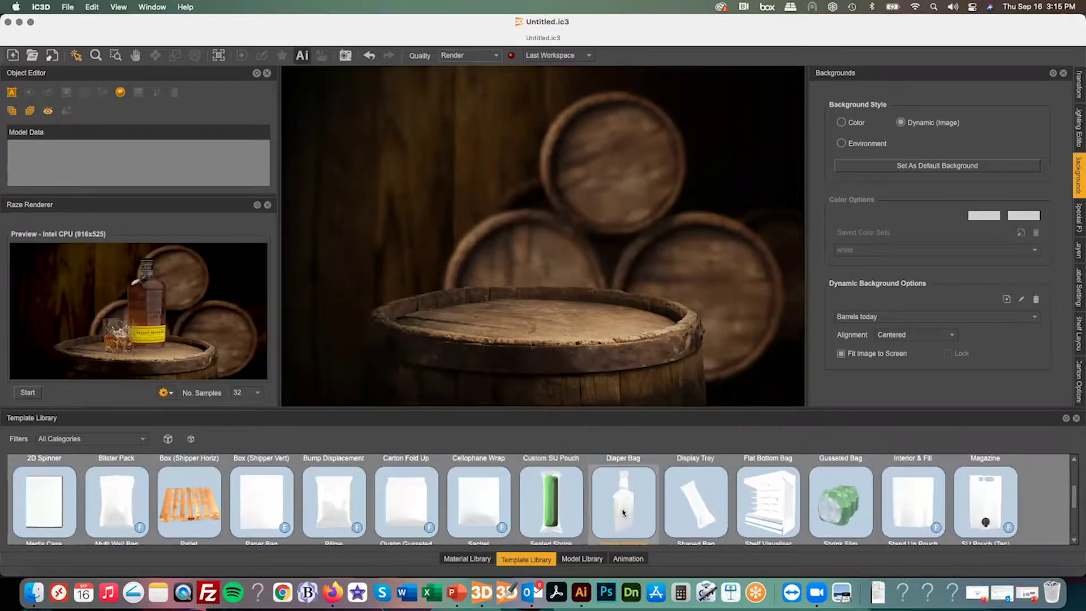
scroll(626, 519, down, 1)
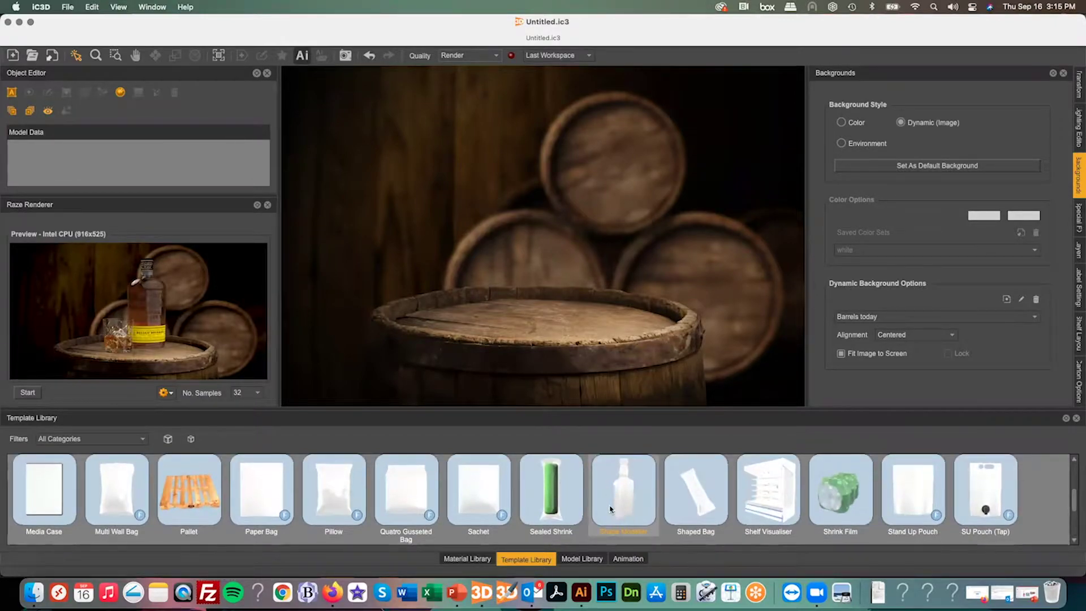
scroll(480, 501, up, 4)
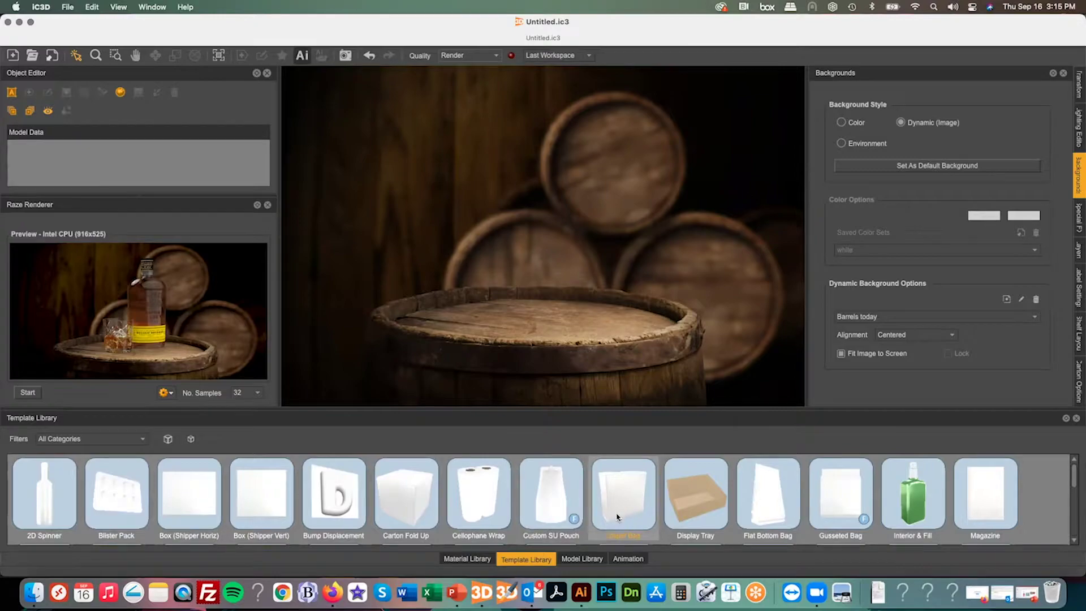
scroll(474, 504, down, 2)
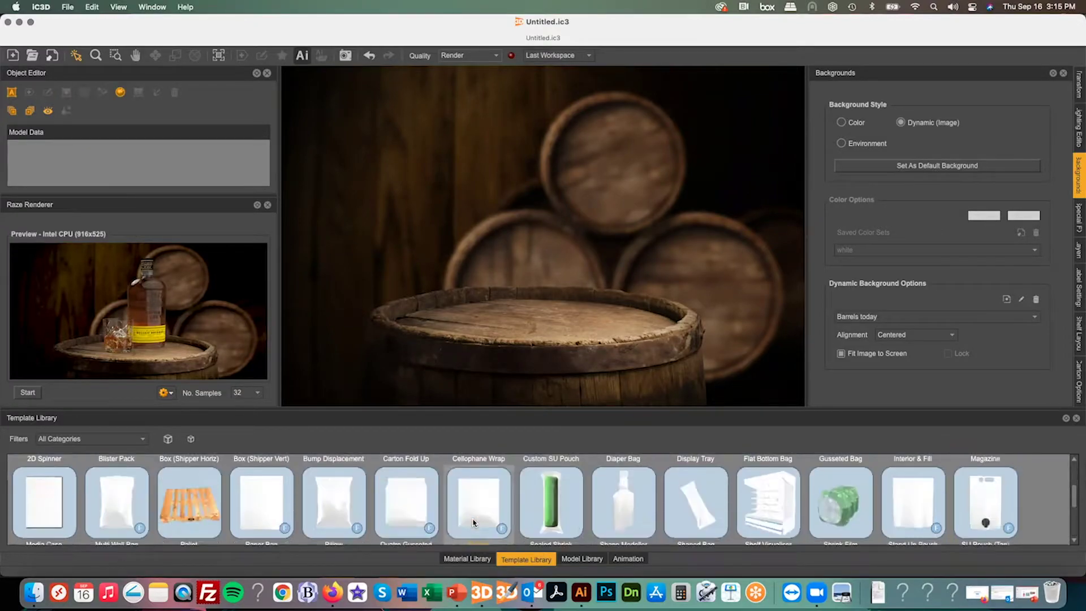
click(338, 521)
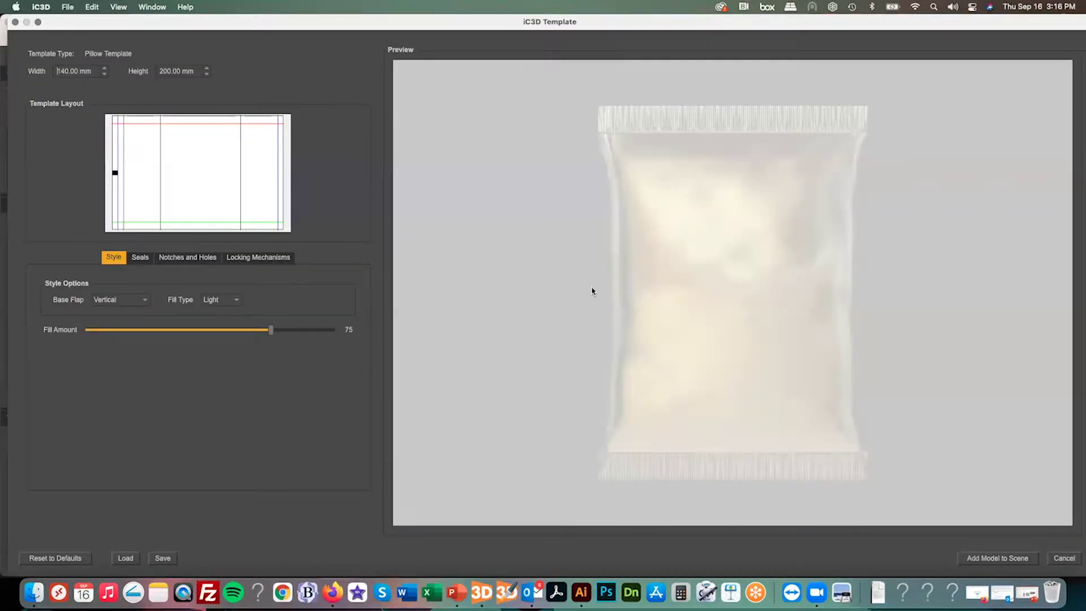
mouse_move(592, 291)
mouse_down()
mouse_move(667, 305)
mouse_move(609, 296)
mouse_up()
drag(90, 68, 8, 60)
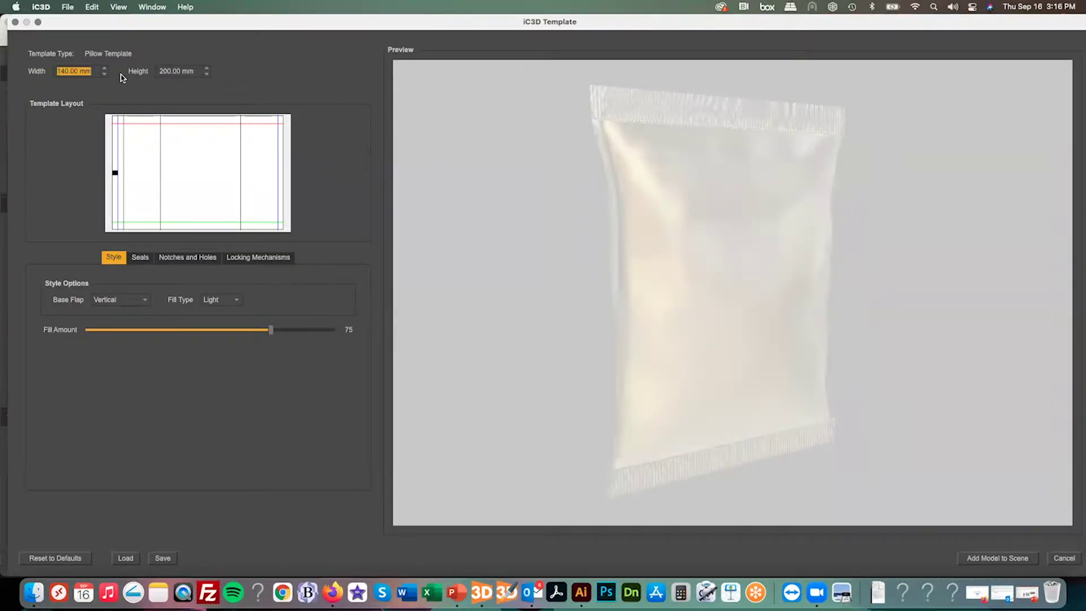
drag(193, 72, 96, 72)
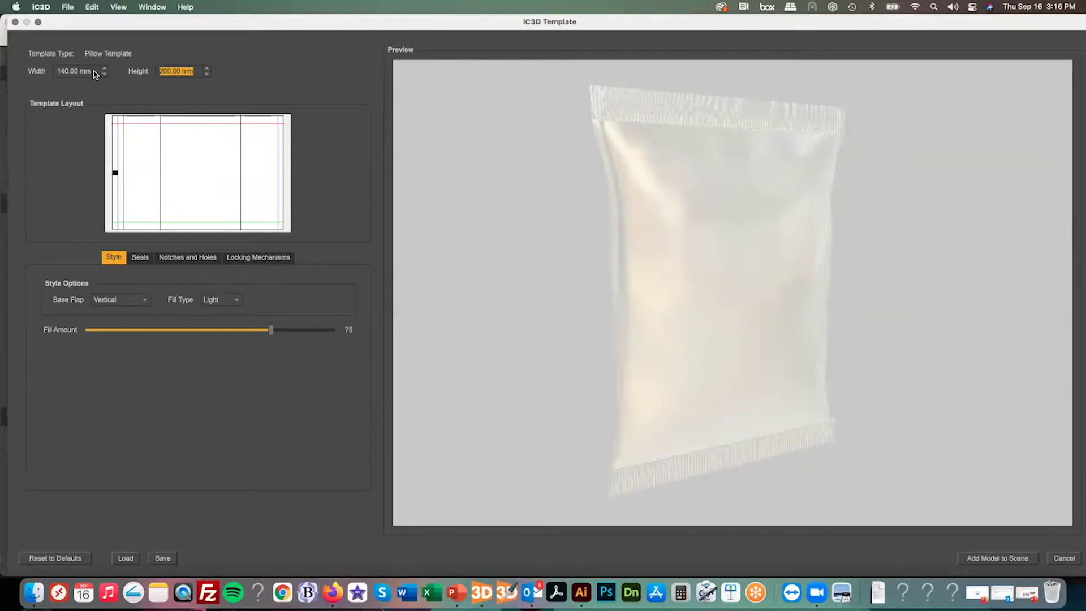
click(1063, 558)
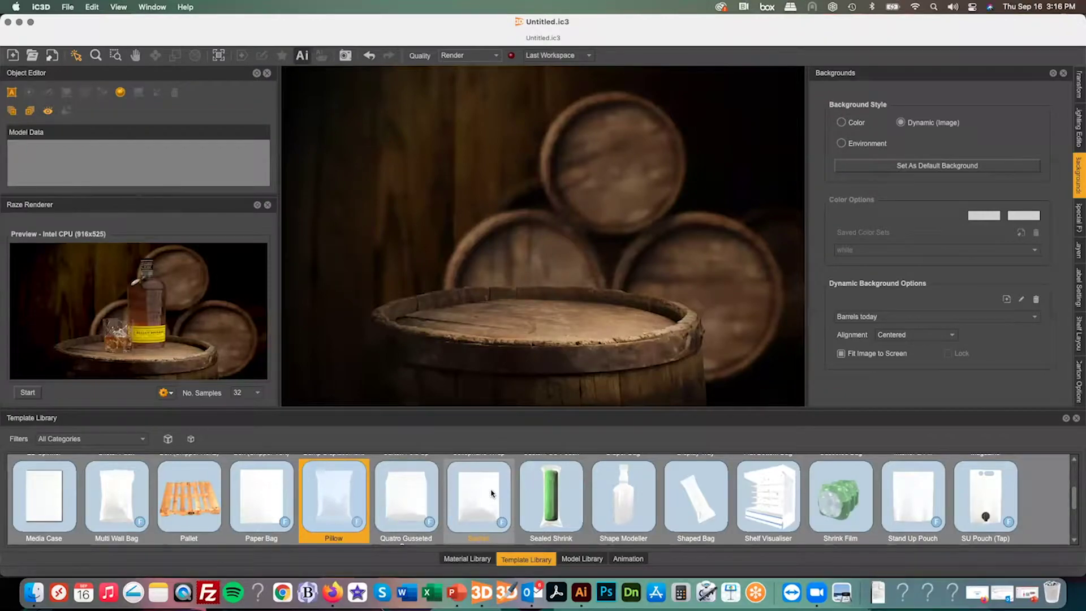
Look through the Template Library and open the Shape Modeller template for the new scene
scroll(491, 493, up, 3)
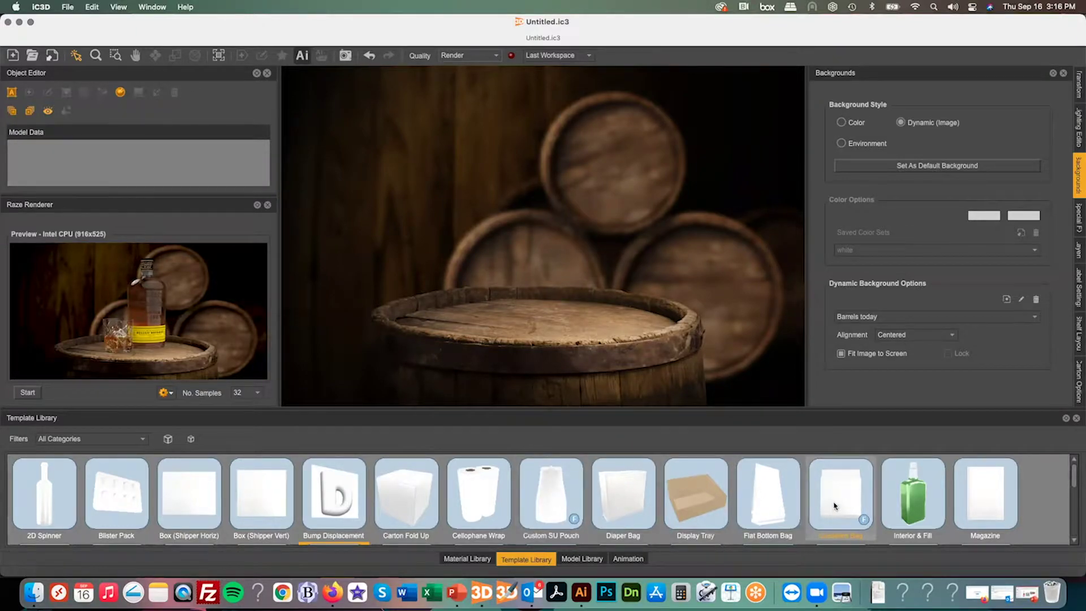
scroll(833, 505, down, 1)
scroll(834, 505, down, 3)
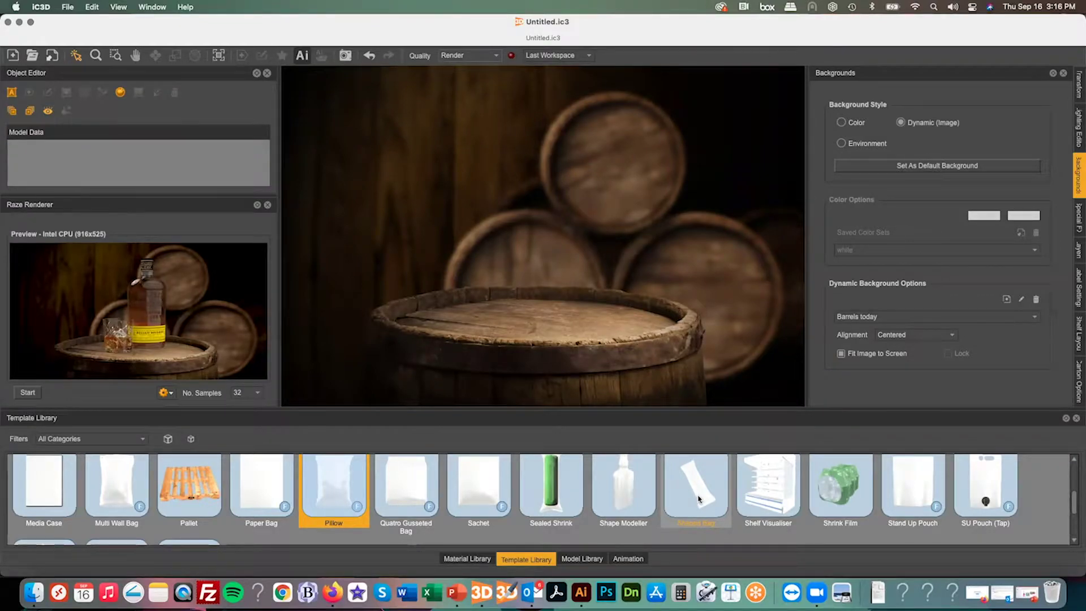
scroll(699, 498, down, 2)
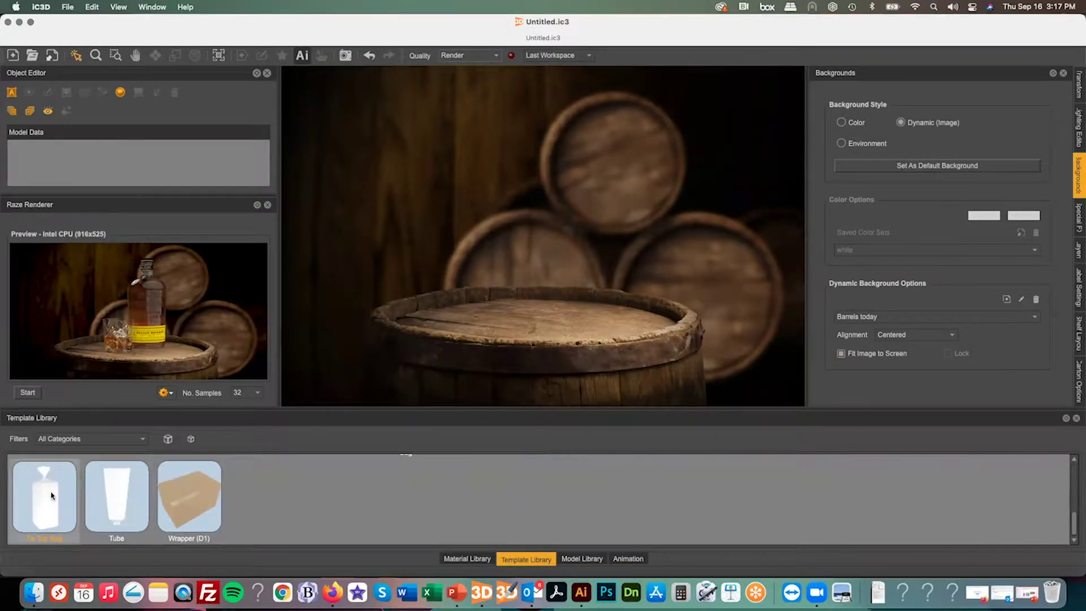
scroll(51, 495, up, 10)
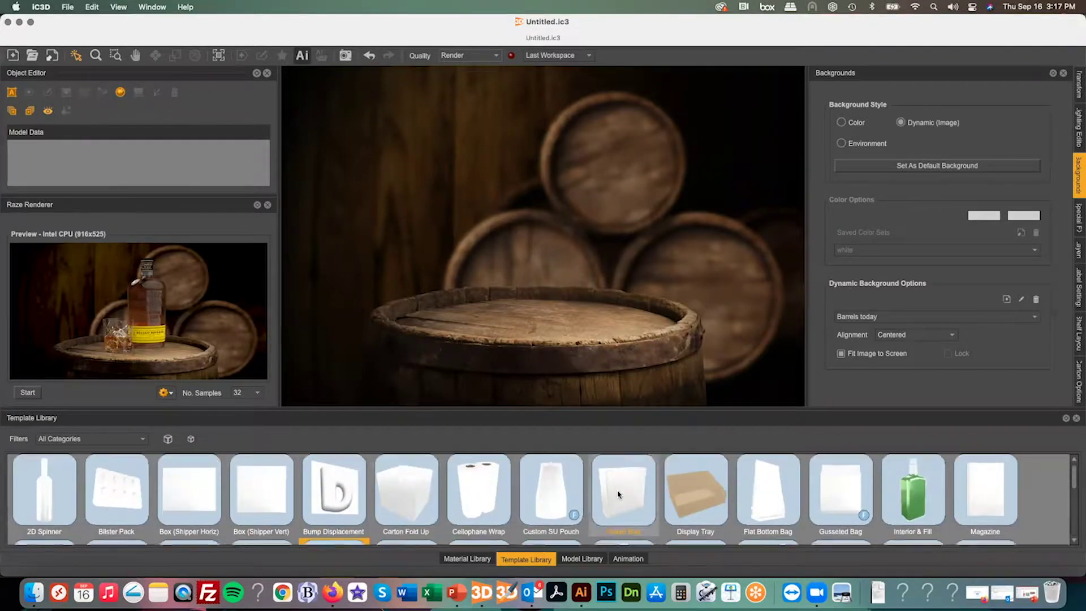
scroll(610, 498, down, 2)
drag(626, 504, 432, 260)
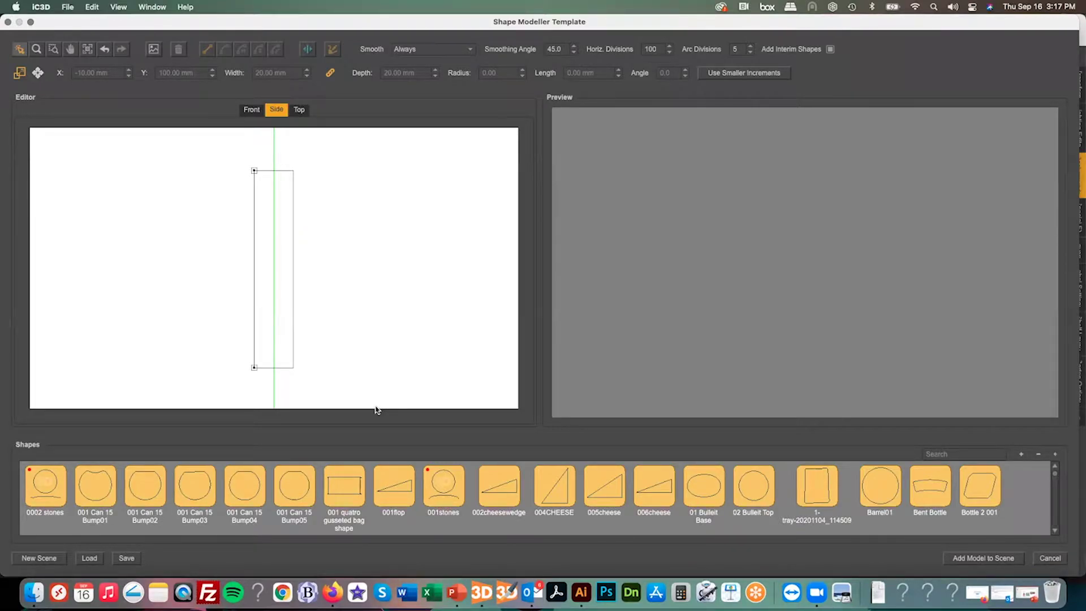
click(154, 50)
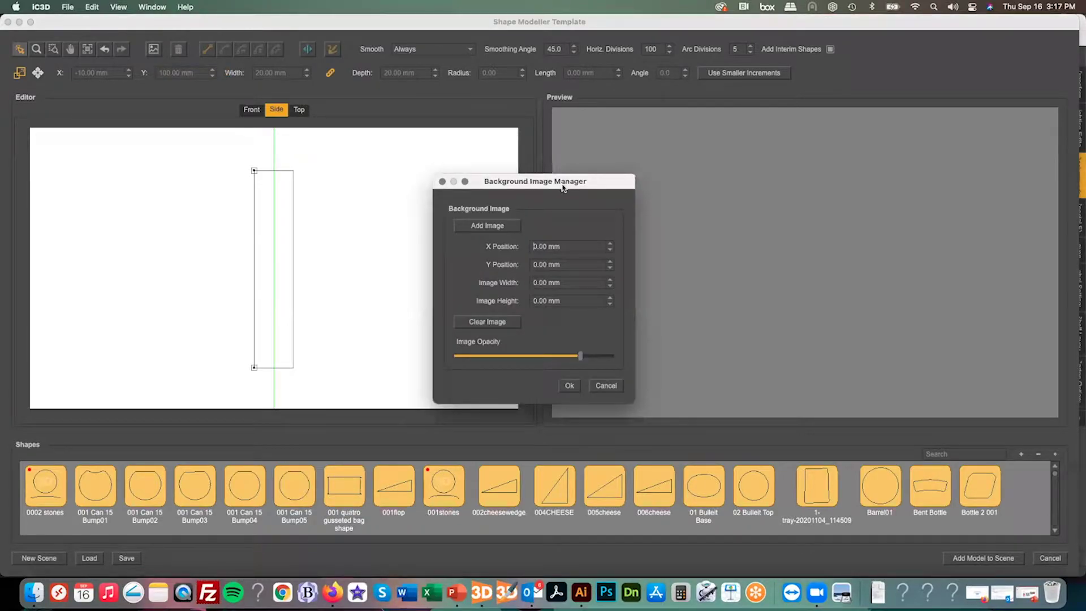
drag(563, 186, 731, 196)
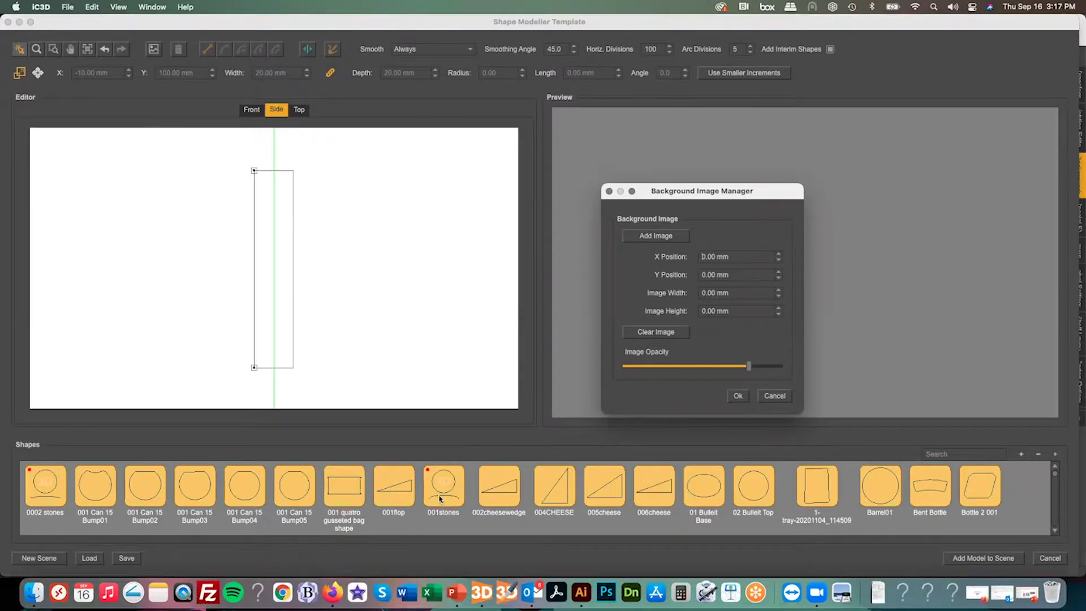
click(774, 396)
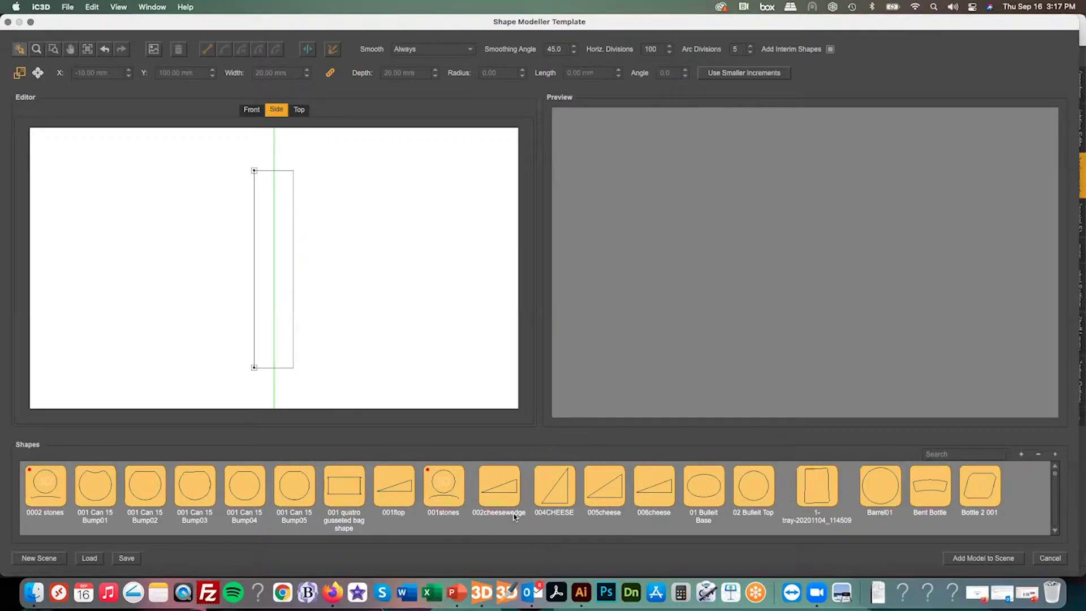
Try the Cap Cog shape as the cross-section at both the bottom and top points of the default profile
click(515, 509)
scroll(485, 488, down, 2)
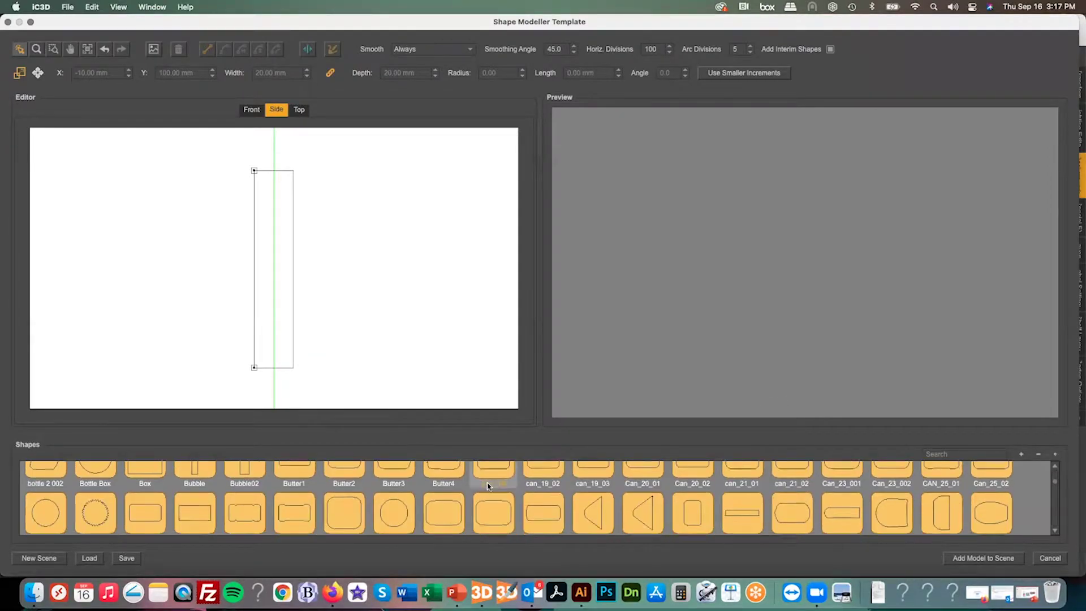
click(92, 503)
drag(93, 502, 253, 374)
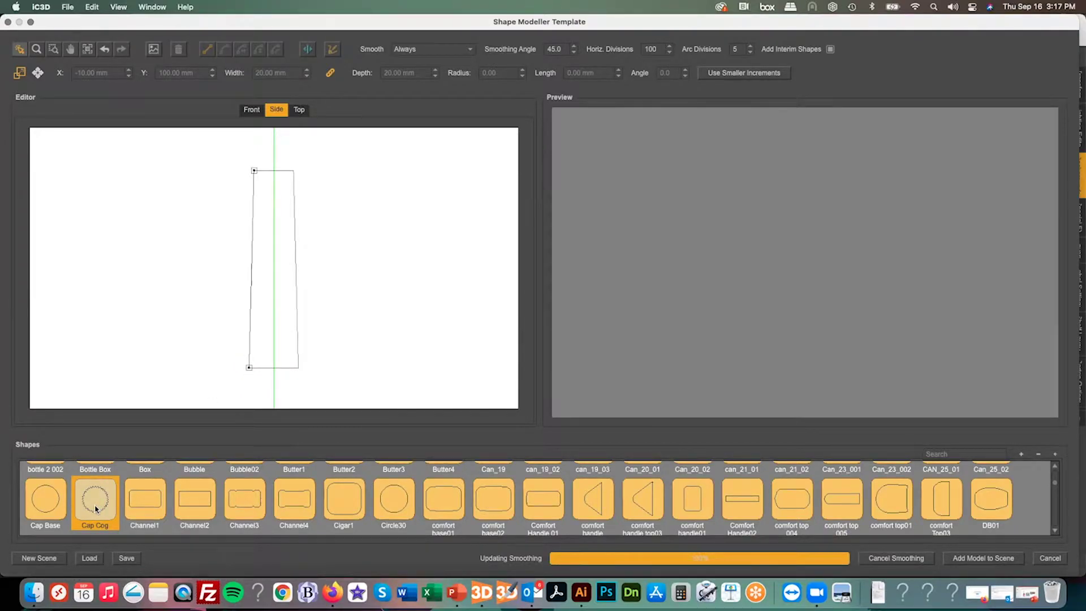
drag(94, 508, 252, 171)
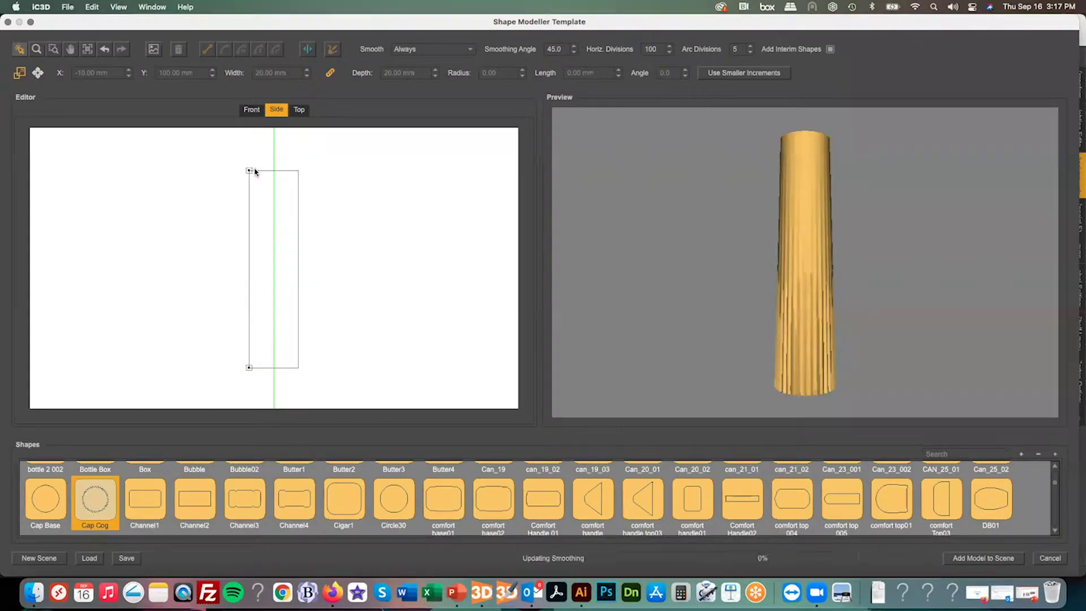
drag(879, 359, 802, 303)
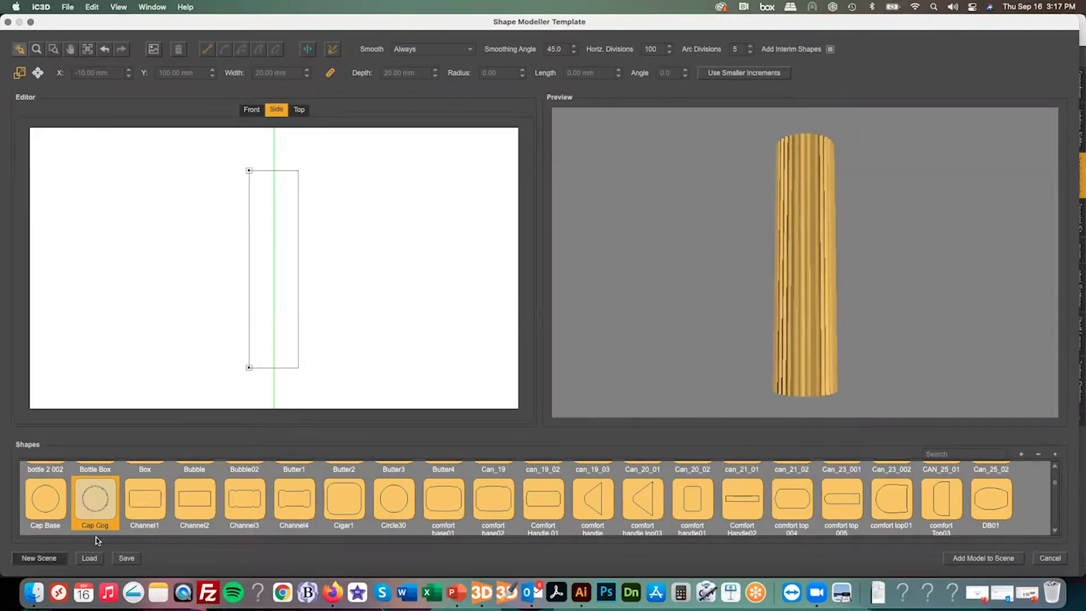
Start a new modeller scene and load Bulleit.png from the 01 Bulleit artwork folders as the front view's background image
click(50, 559)
click(153, 49)
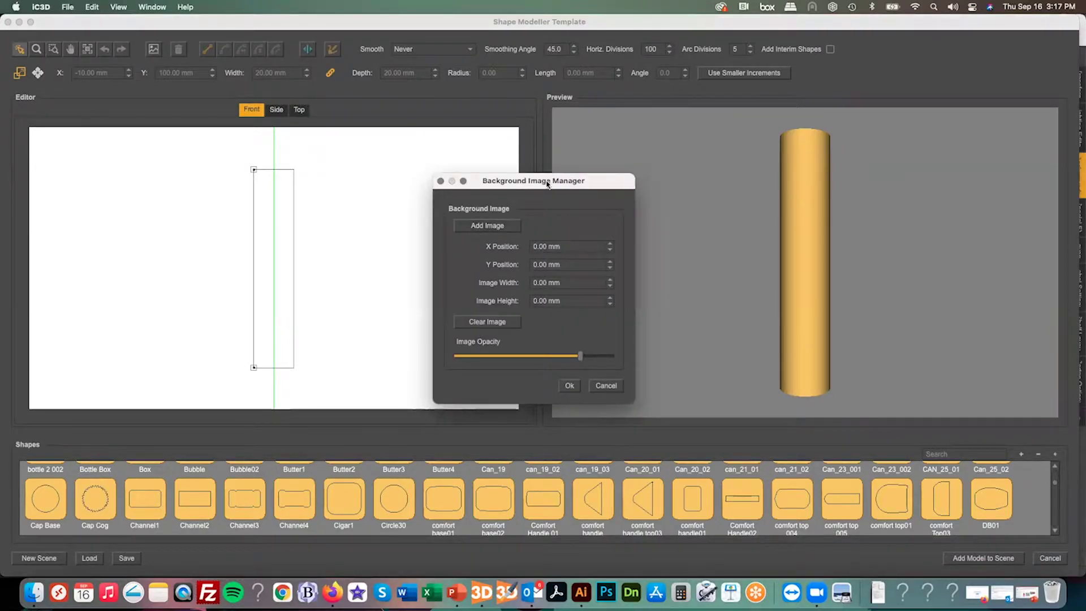
drag(547, 181, 699, 196)
click(637, 242)
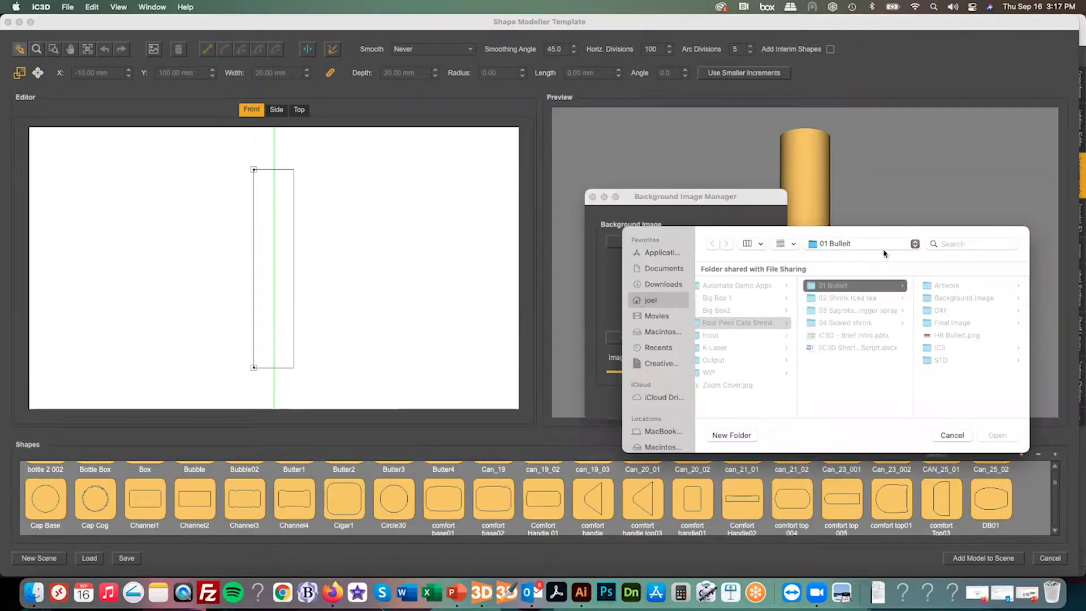
click(947, 327)
double_click(932, 283)
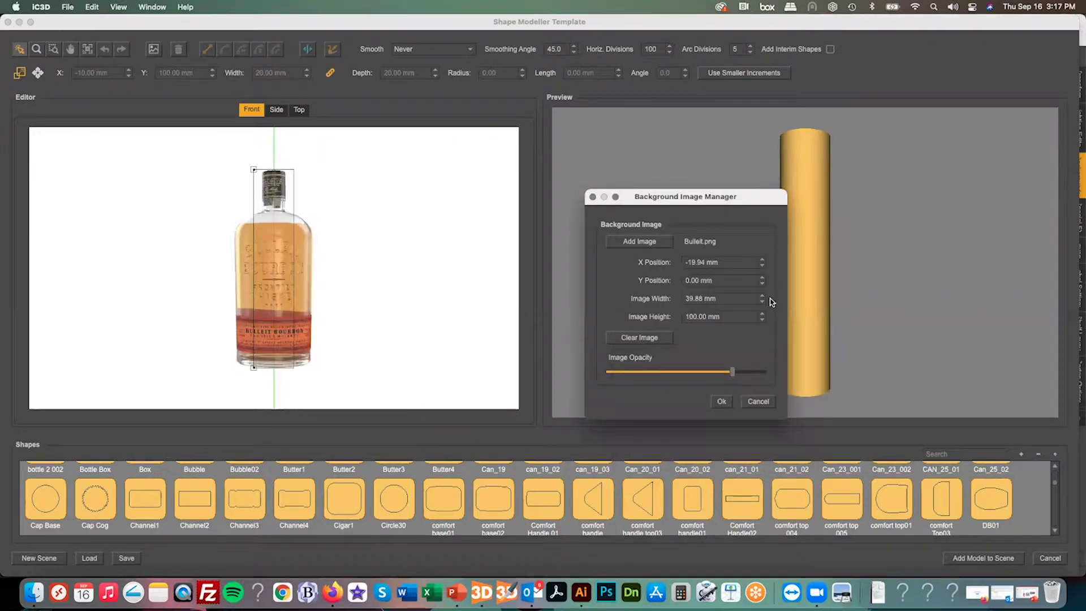
Set the background image's X position to -49.35 mm and its width to 98.71 mm, and accept the image settings
drag(726, 262, 624, 254)
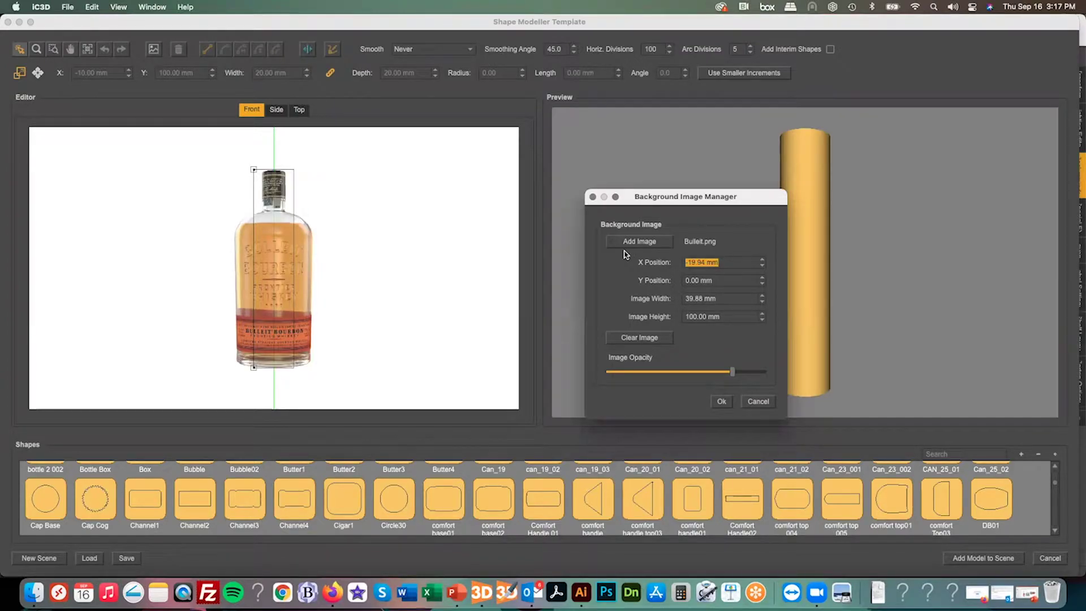
text(-4)
text(9.35)
key(Return)
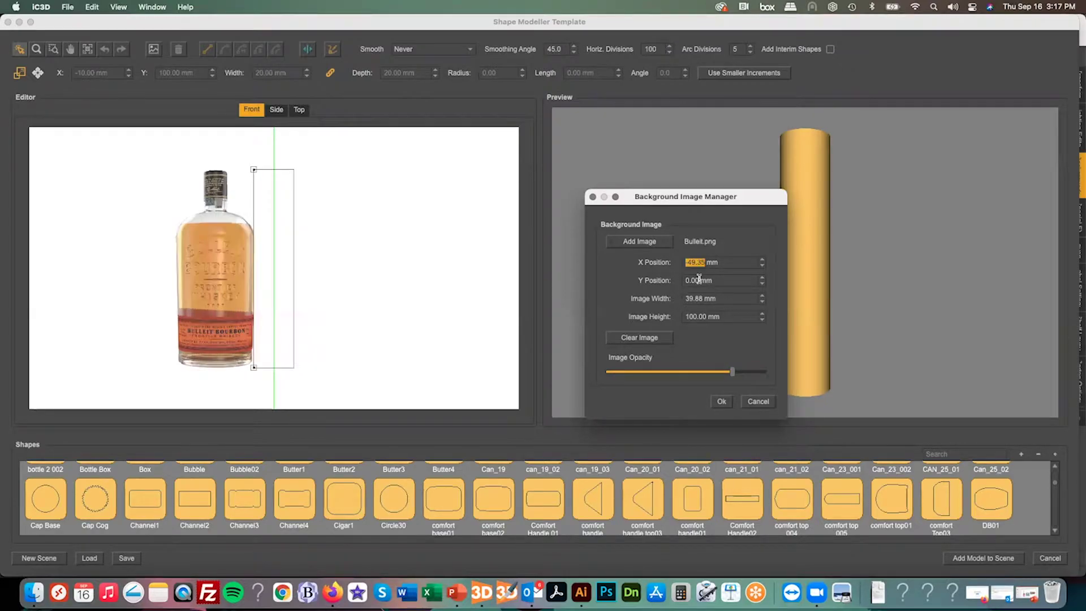
key(Tab)
key(Tab)
text(98)
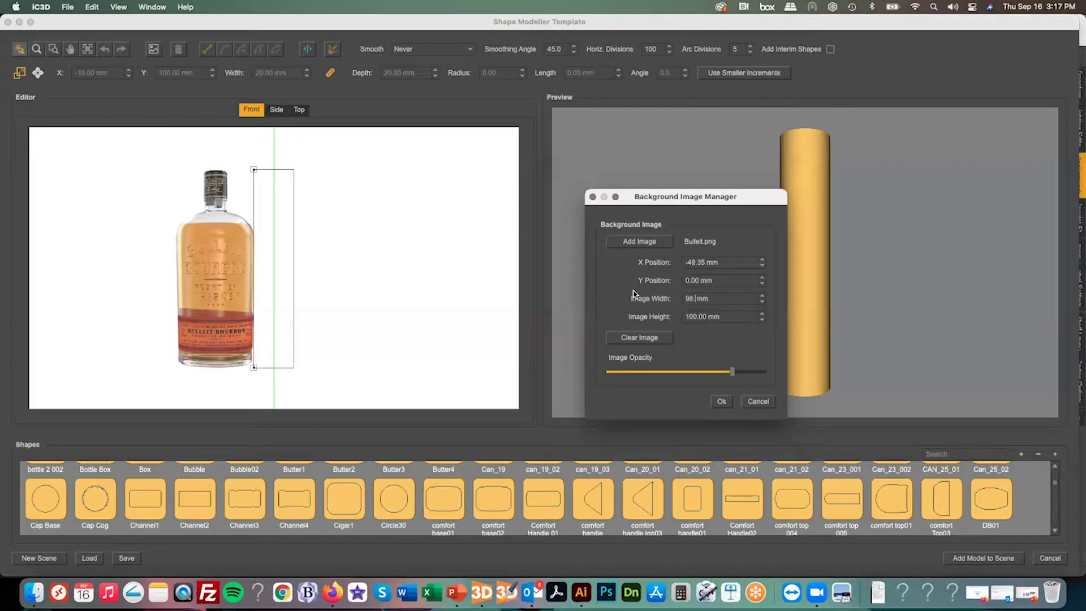
key(Return)
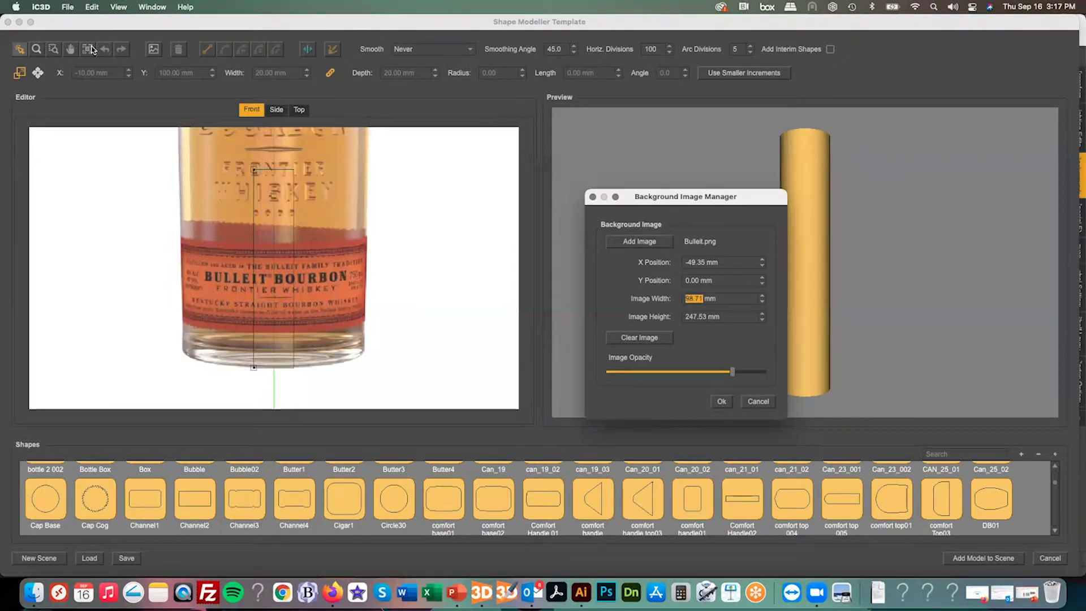
click(721, 401)
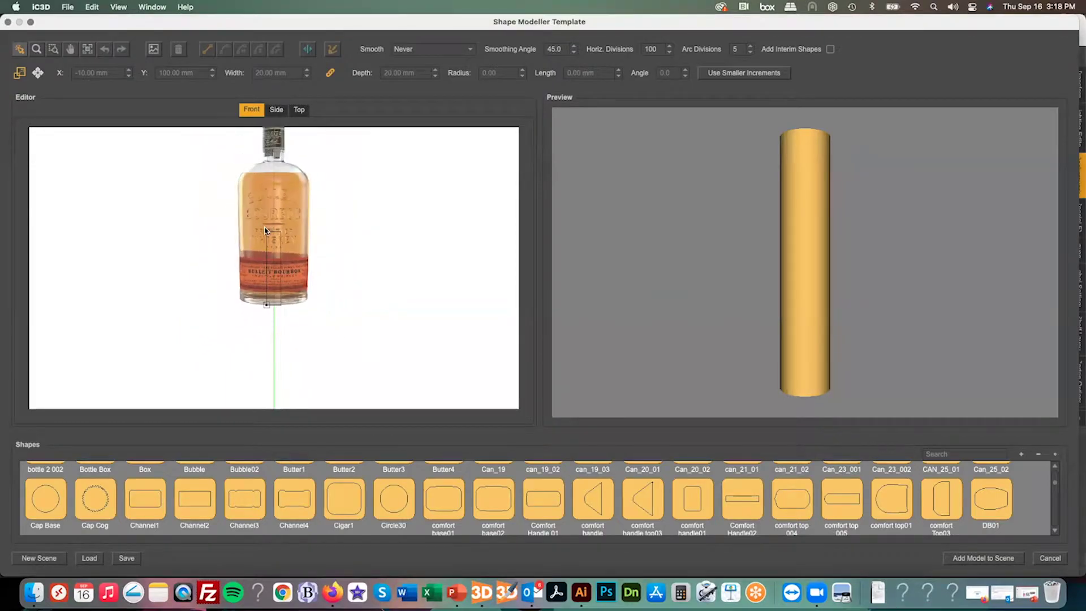
Raise the profile's top point to the bottle cap and place 01 Bulleit Base cross-sections at the base, lower side, shoulder and neck base
drag(267, 233, 266, 136)
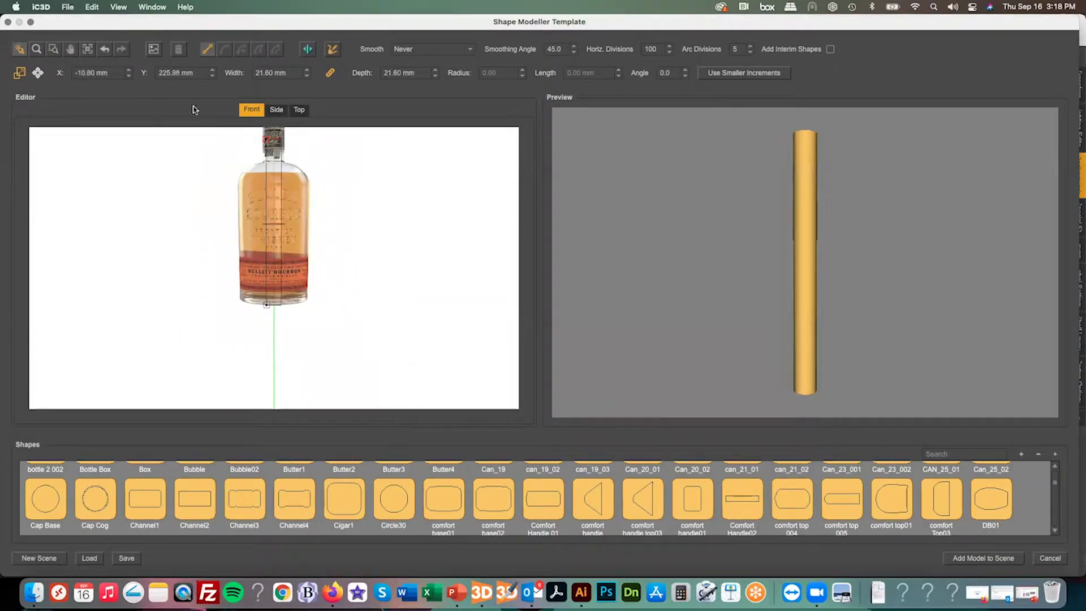
click(87, 49)
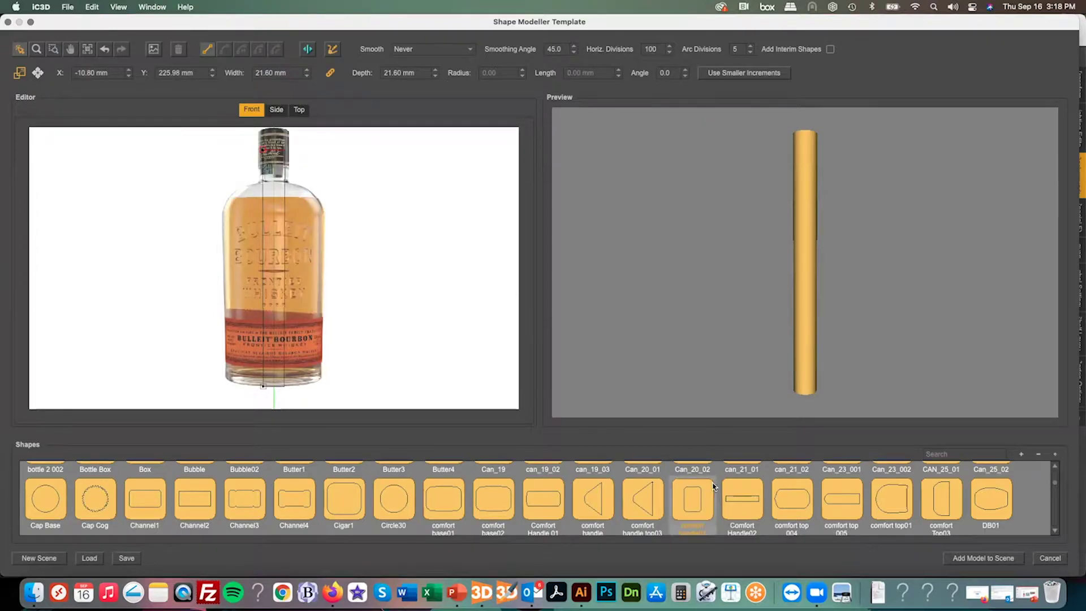
scroll(639, 523, up, 1)
scroll(639, 523, up, 3)
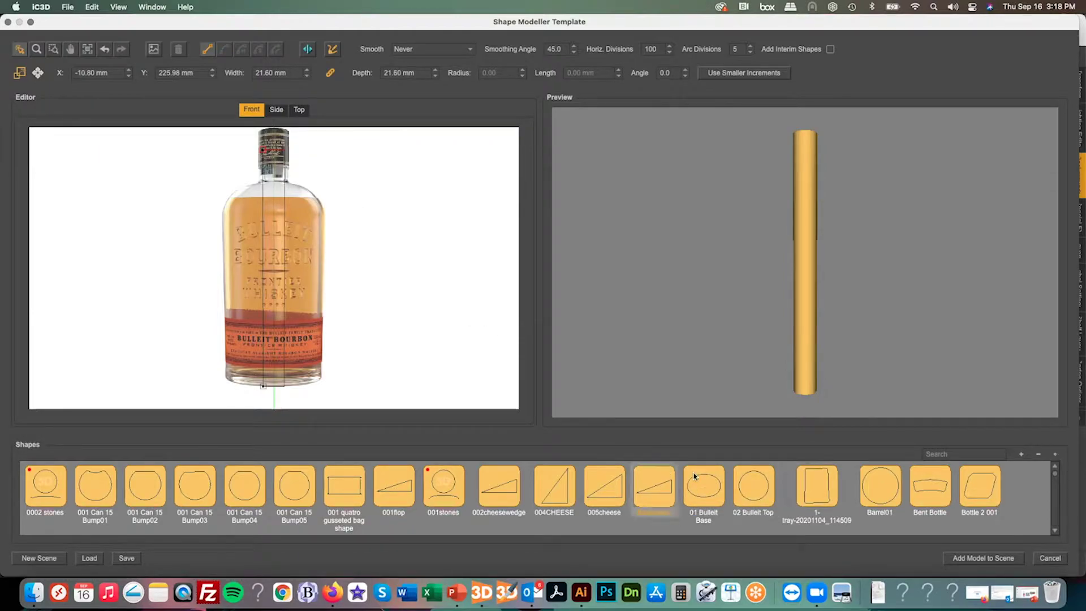
mouse_move(704, 485)
mouse_down()
mouse_move(363, 383)
mouse_move(225, 385)
mouse_move(261, 370)
mouse_move(226, 379)
mouse_up()
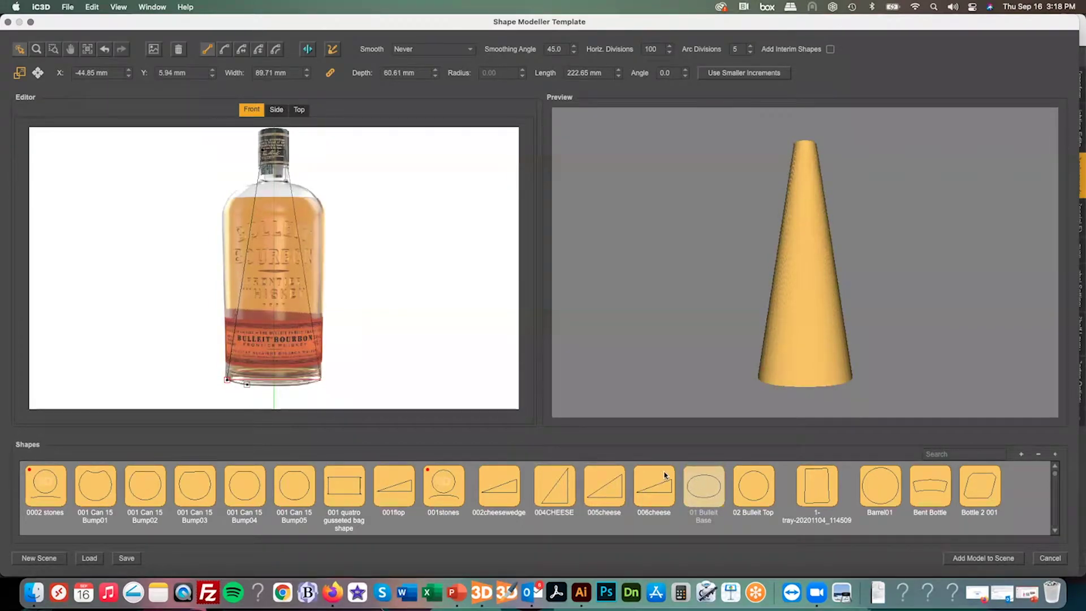
drag(701, 485, 225, 368)
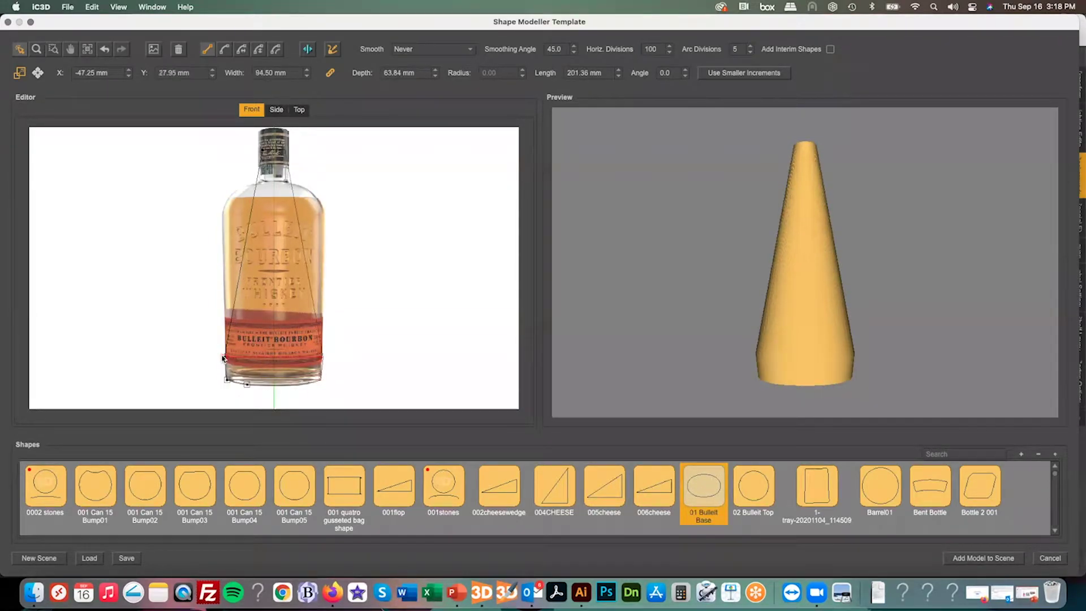
drag(703, 485, 221, 217)
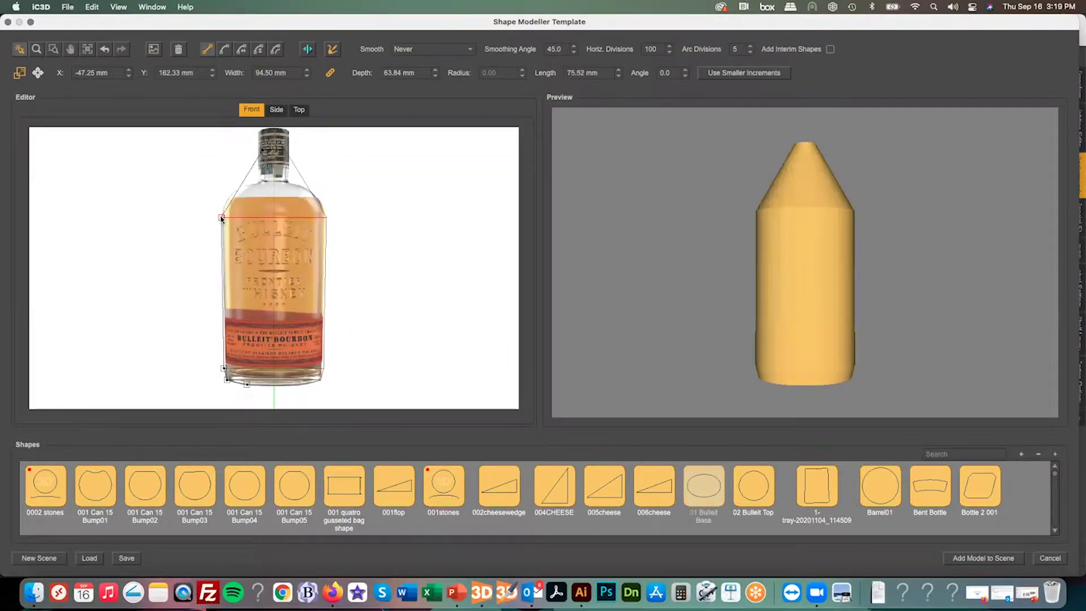
drag(703, 484, 257, 185)
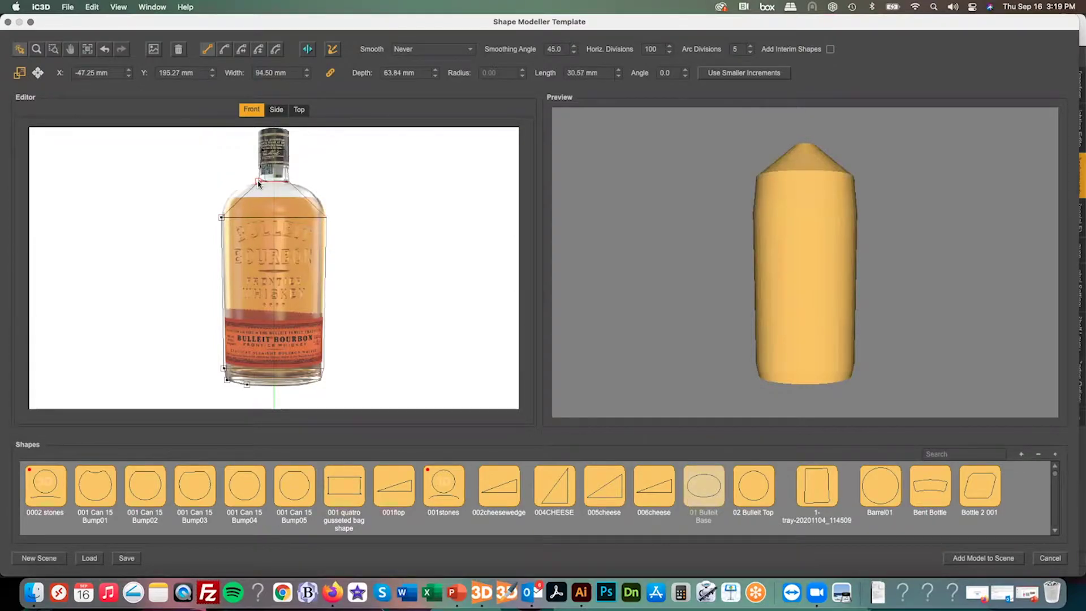
Apply the 02 Bulleit Top shape at the top of the profile and fit that point to the cap edge, about 30 mm wide
drag(753, 484, 307, 204)
click(54, 49)
click(26, 50)
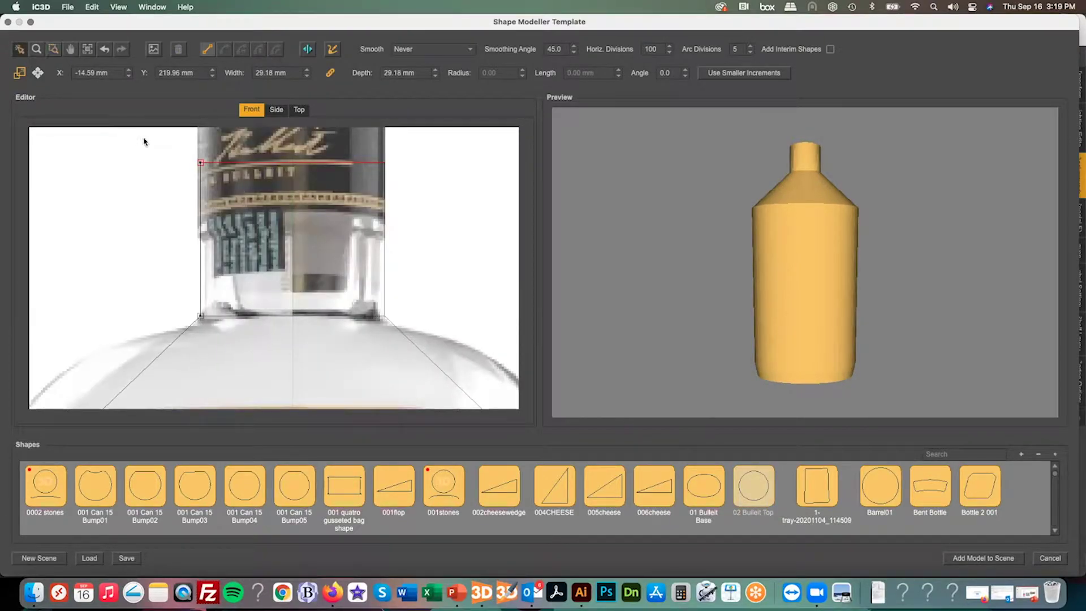
drag(200, 167, 198, 172)
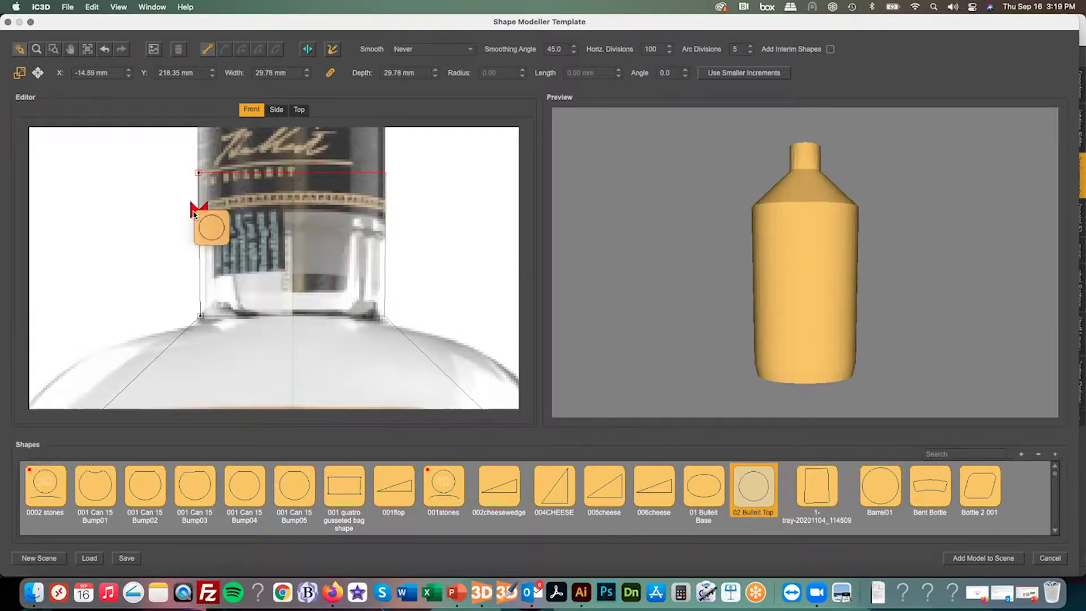
Add two 02 Bulleit Top cross-sections at the cap's lower edge, stepping in to the glass neck at about 27 mm wide
mouse_move(200, 212)
mouse_down()
mouse_move(168, 213)
mouse_move(196, 224)
mouse_up()
drag(777, 493, 206, 234)
drag(791, 234, 816, 196)
drag(836, 324, 796, 265)
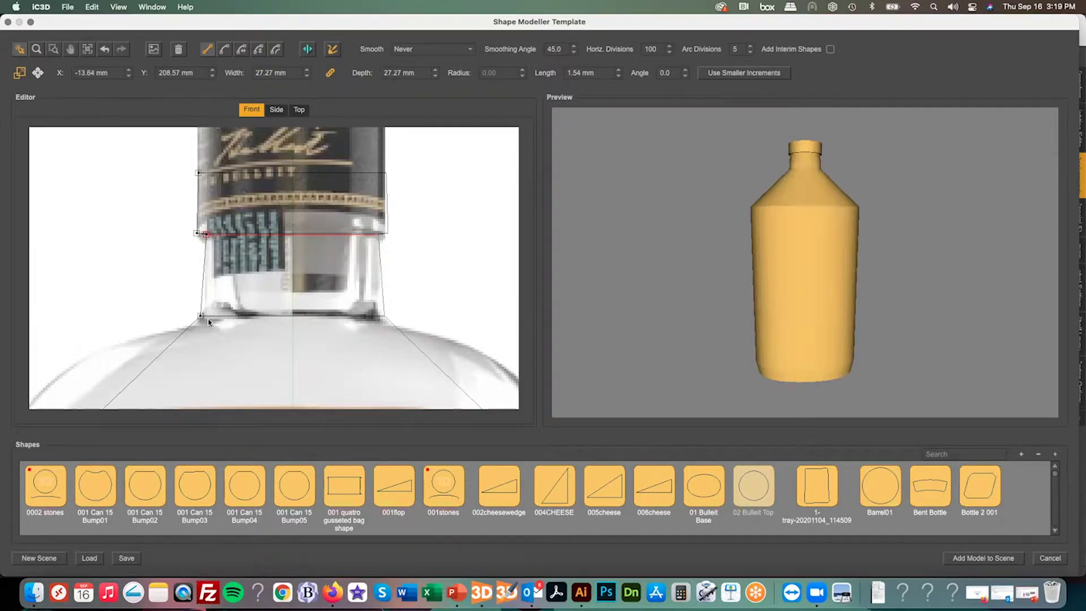
Fit the neck-base point to the shoulder junction and add 02 Bulleit Top cross-sections at the lower neck and neck base
drag(199, 316, 198, 324)
drag(753, 486, 205, 298)
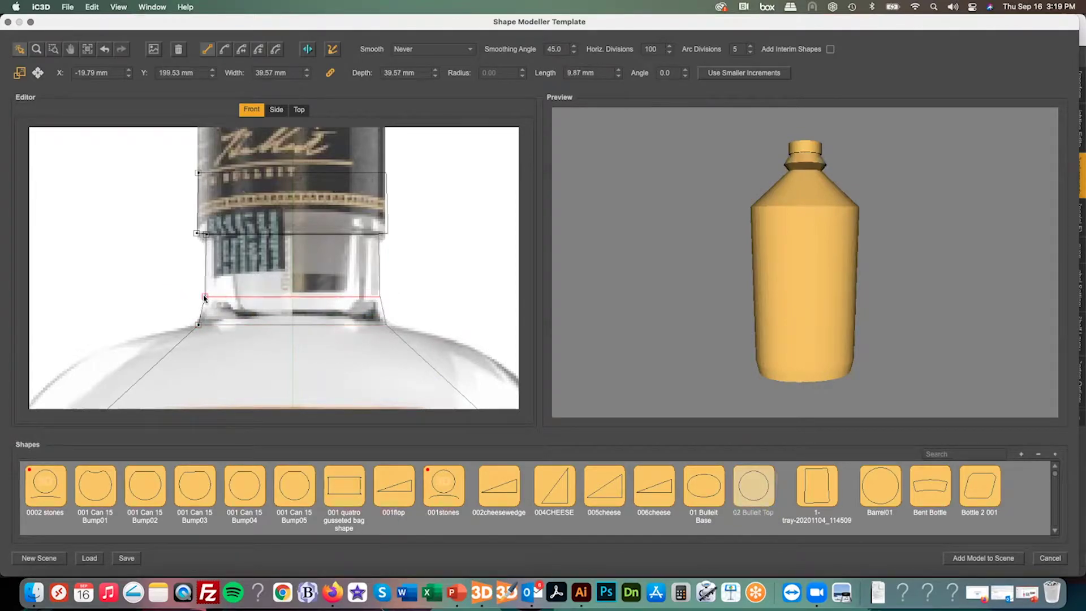
drag(753, 485, 195, 326)
Align the shoulder point with the bottle's edge, about 99 mm wide, and curve the shoulder segment into an arc of about 35 mm radius
scroll(159, 315, down, 5)
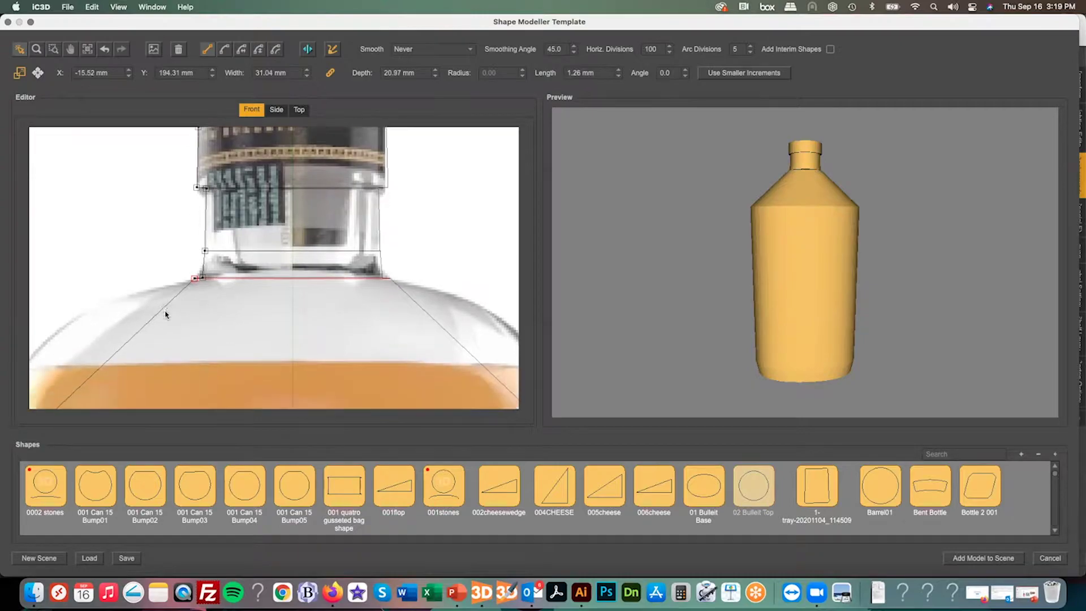
scroll(167, 315, left, 5)
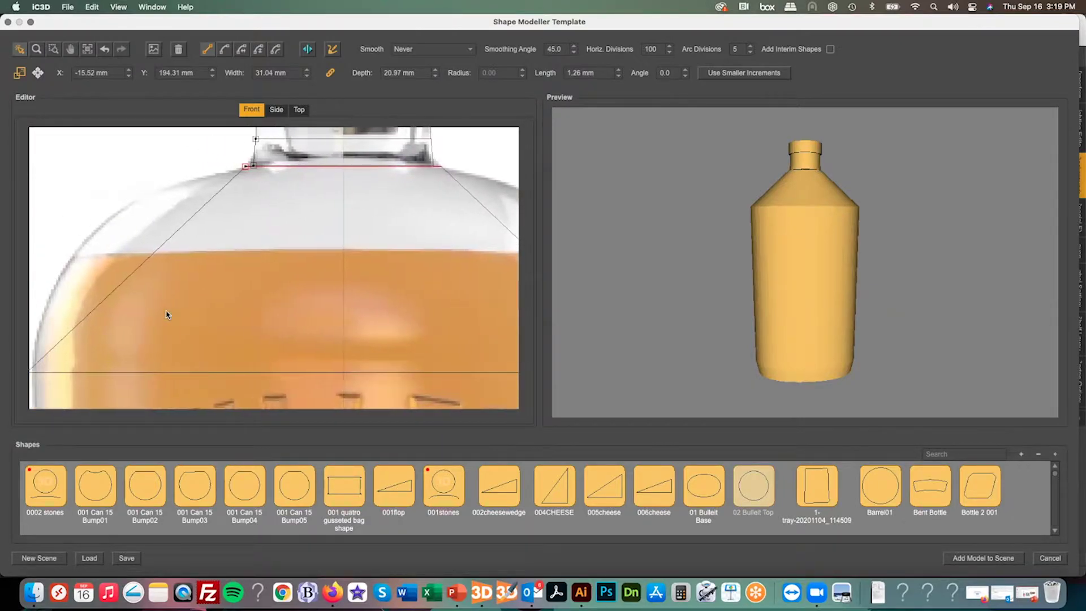
drag(61, 376, 66, 378)
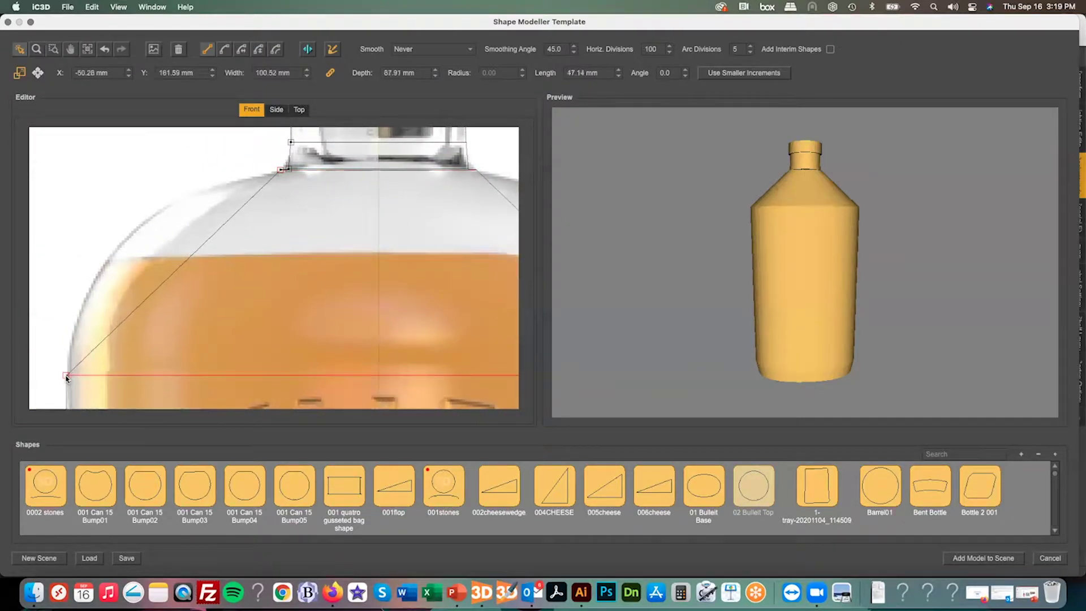
click(225, 48)
drag(172, 272, 133, 231)
drag(718, 269, 789, 266)
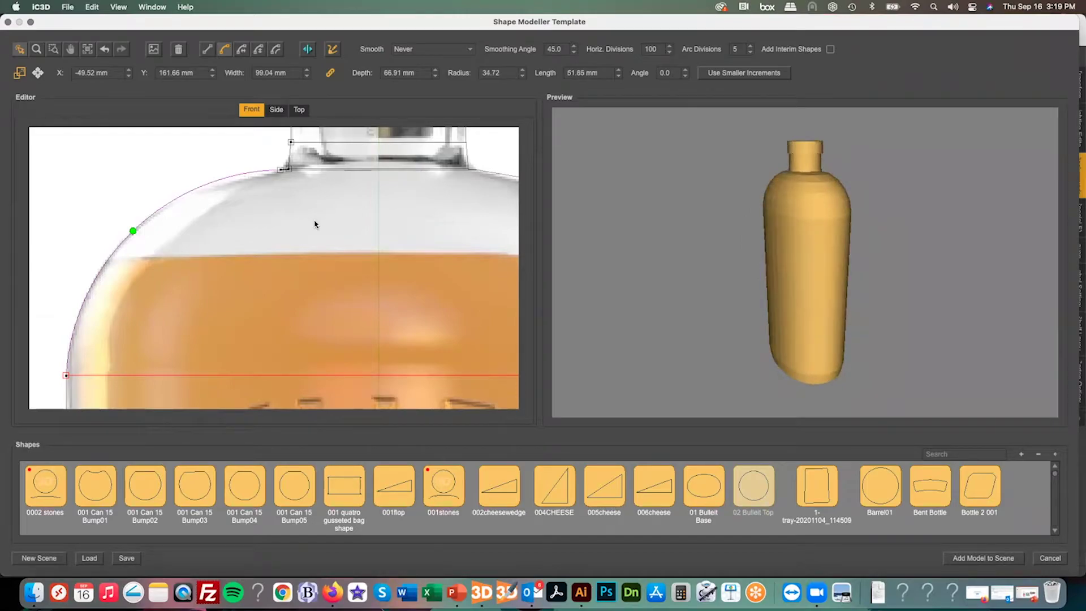
Move the three base points of the profile onto the rounded bottom corner of the bottle photo
scroll(237, 244, down, 6)
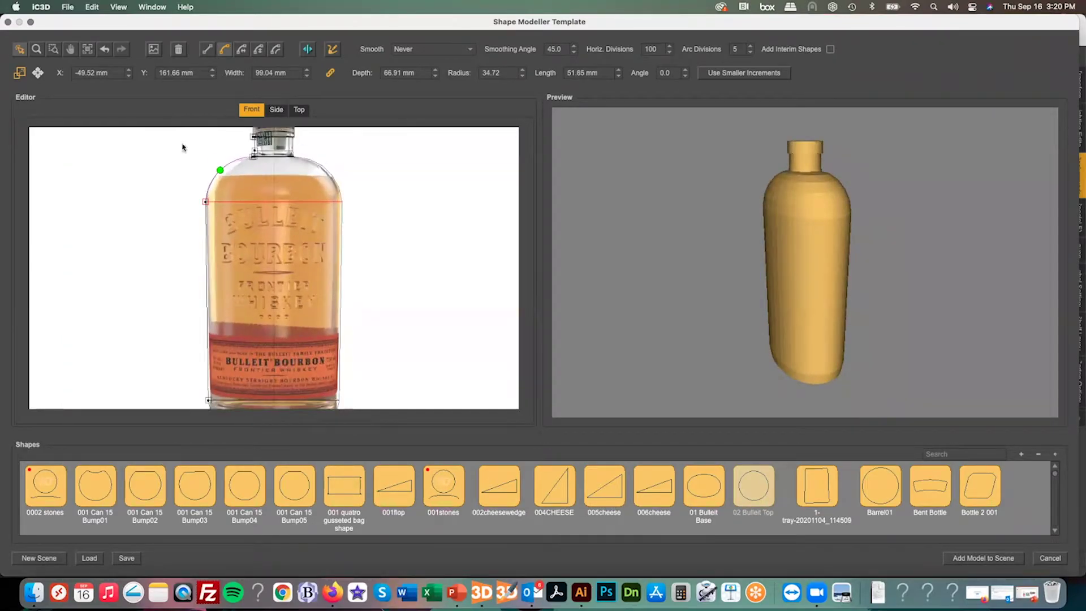
click(89, 49)
click(54, 51)
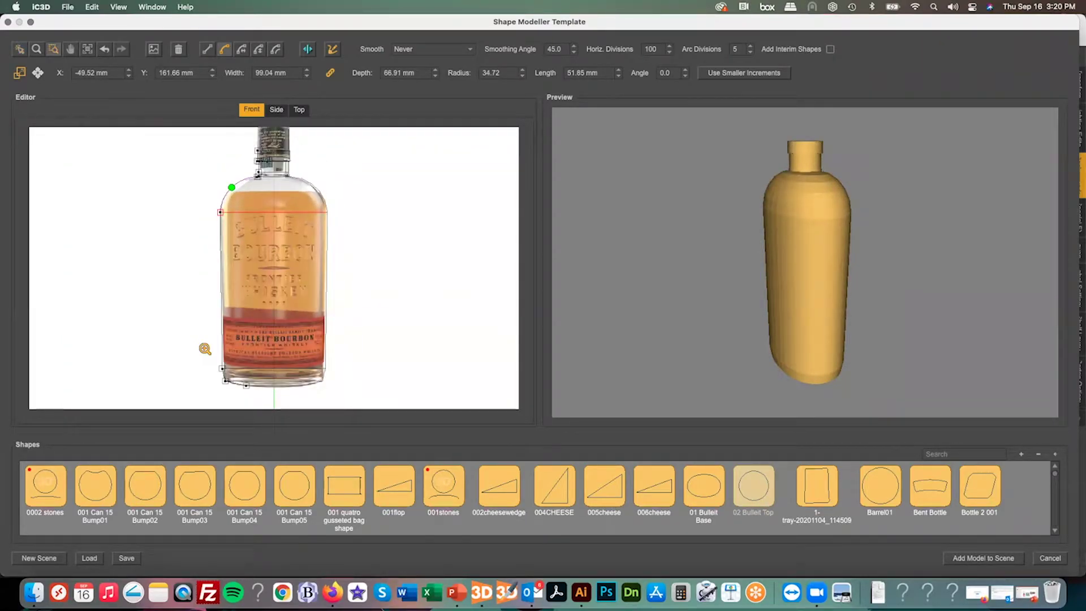
drag(214, 364, 274, 399)
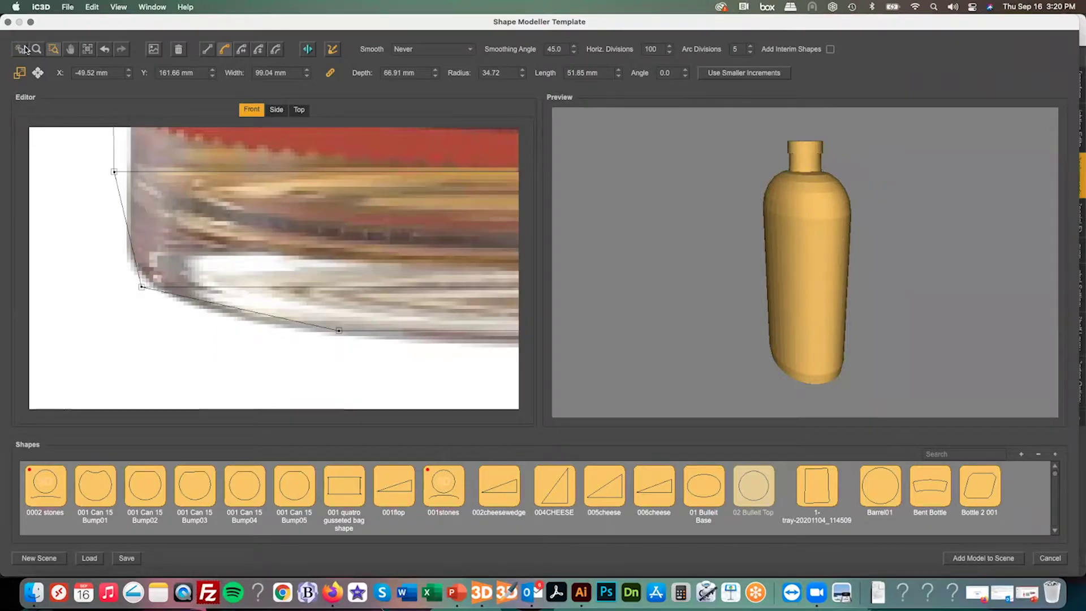
drag(338, 331, 377, 340)
drag(142, 287, 192, 311)
drag(114, 171, 129, 264)
Convert the lowest base segment to an arc and bend it slightly to follow the bottle's bottom edge
click(377, 341)
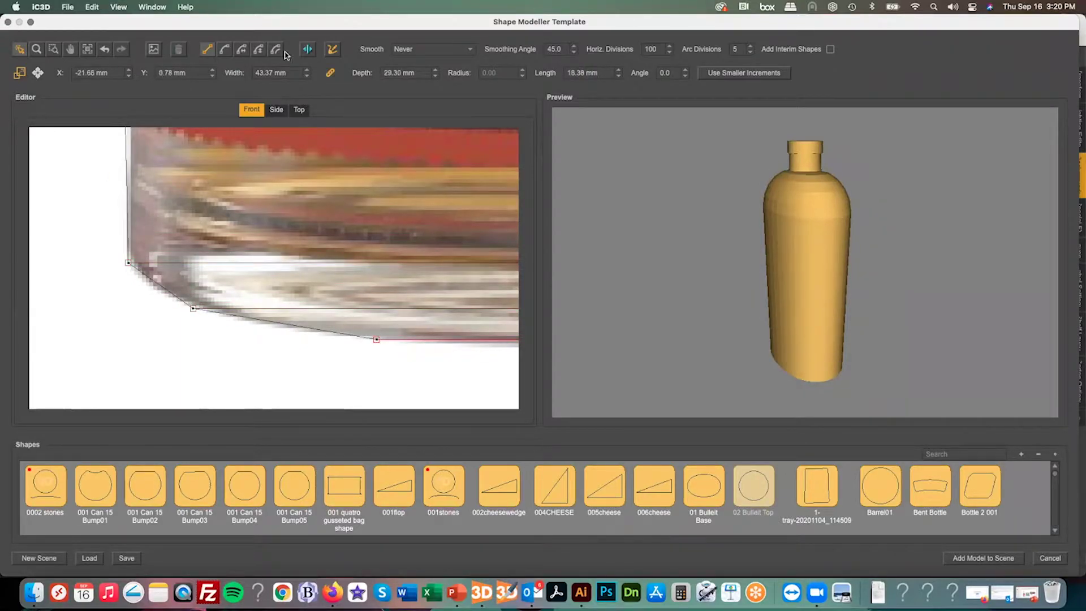
click(225, 50)
drag(284, 327, 284, 328)
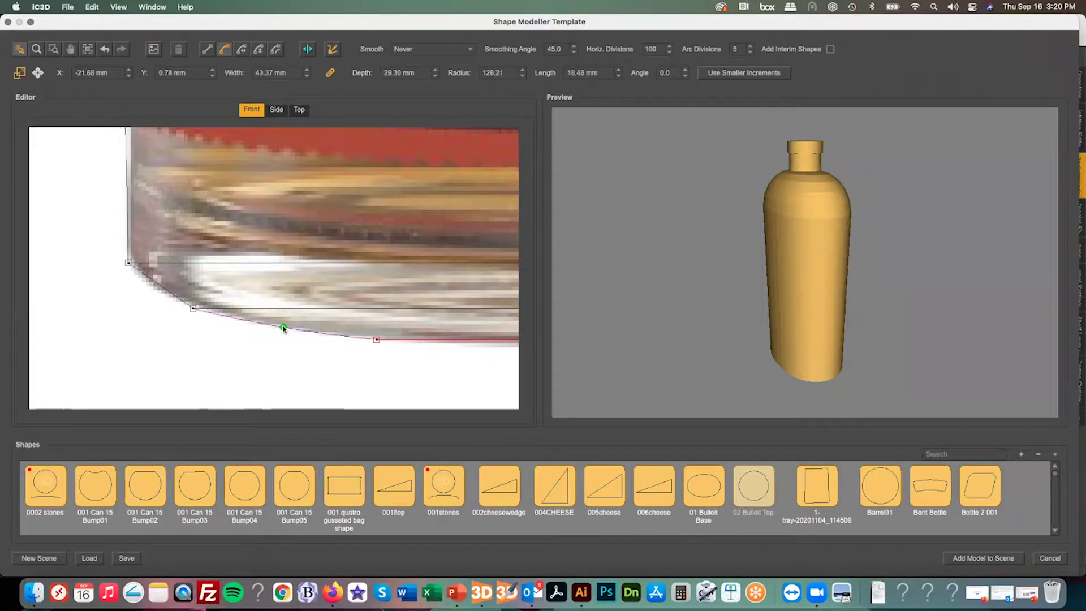
Convert the segment above the lowest base arc to an arc of about 14.5 mm radius, bending it along the photo's rounded bottom corner
click(160, 286)
click(166, 293)
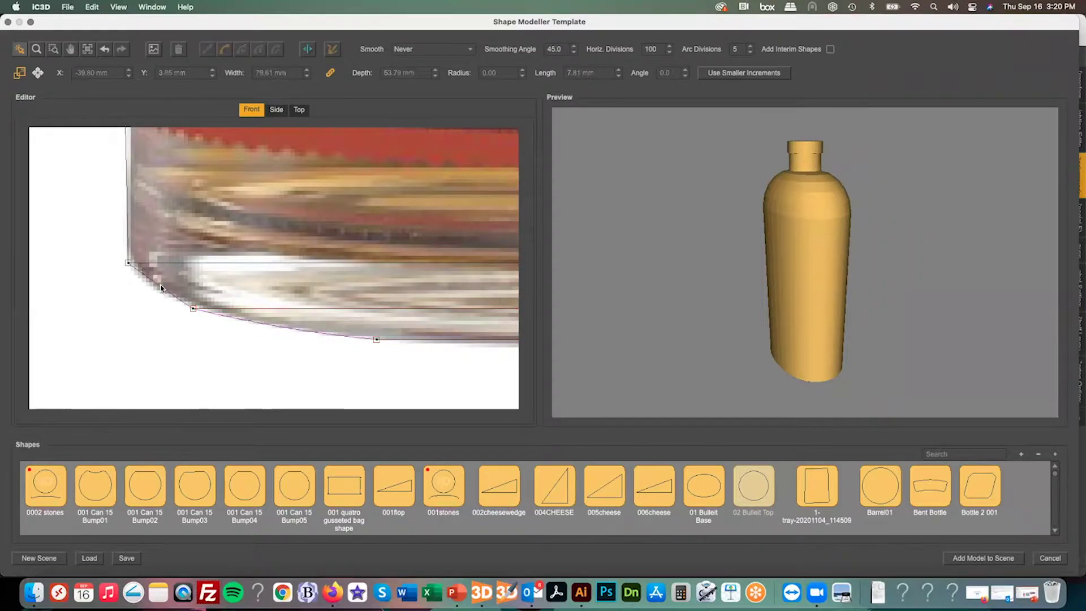
click(192, 309)
drag(160, 287, 157, 289)
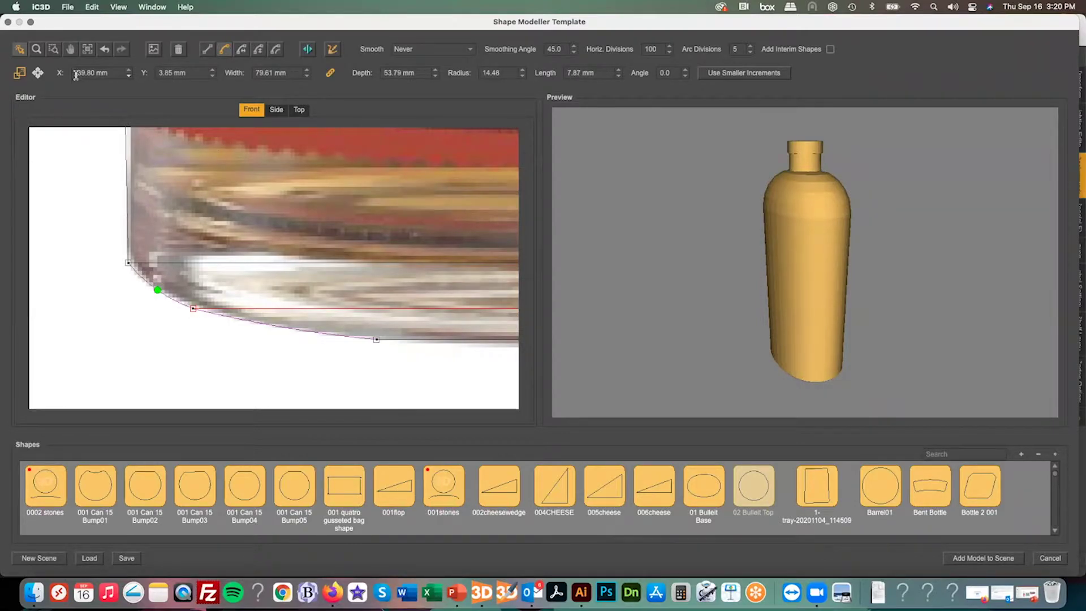
click(182, 72)
key(Tab)
key(Tab)
click(88, 49)
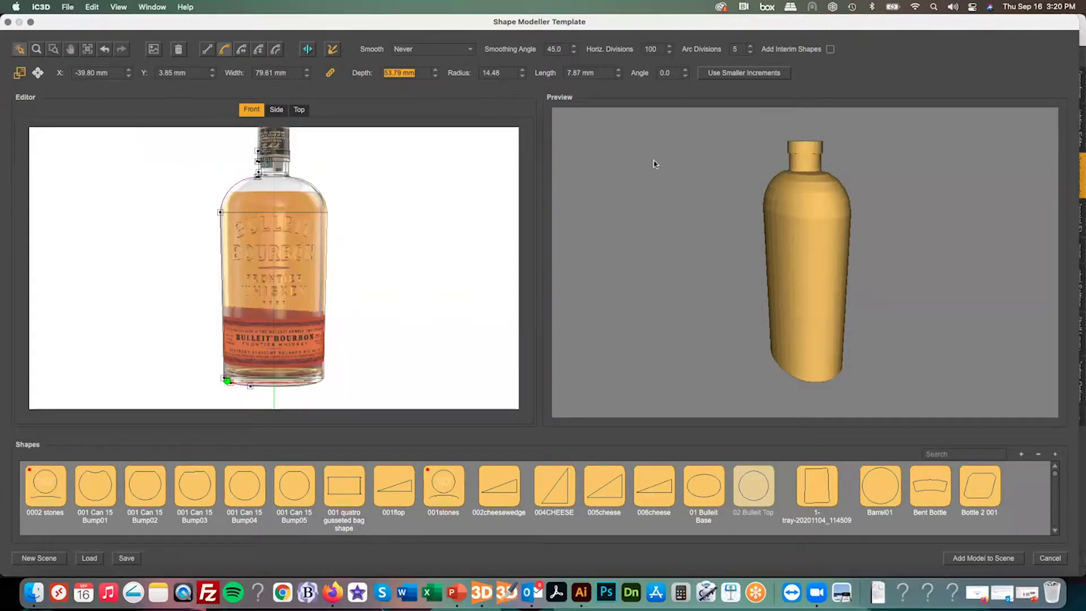
Enable interim shapes, set smoothing to Always, and add the bottle model to the scene
drag(810, 315, 849, 309)
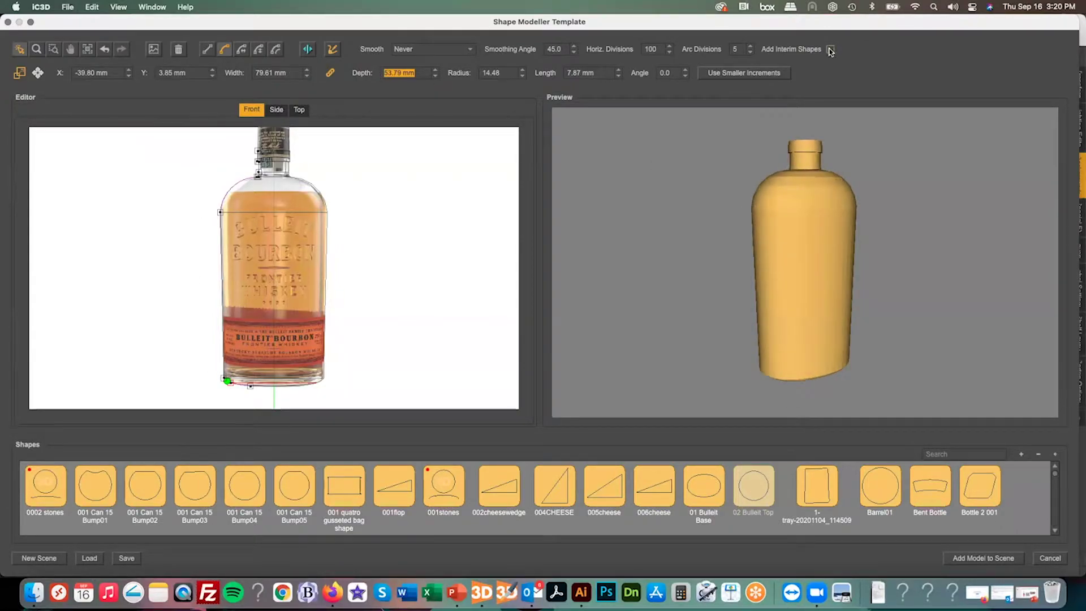
click(422, 49)
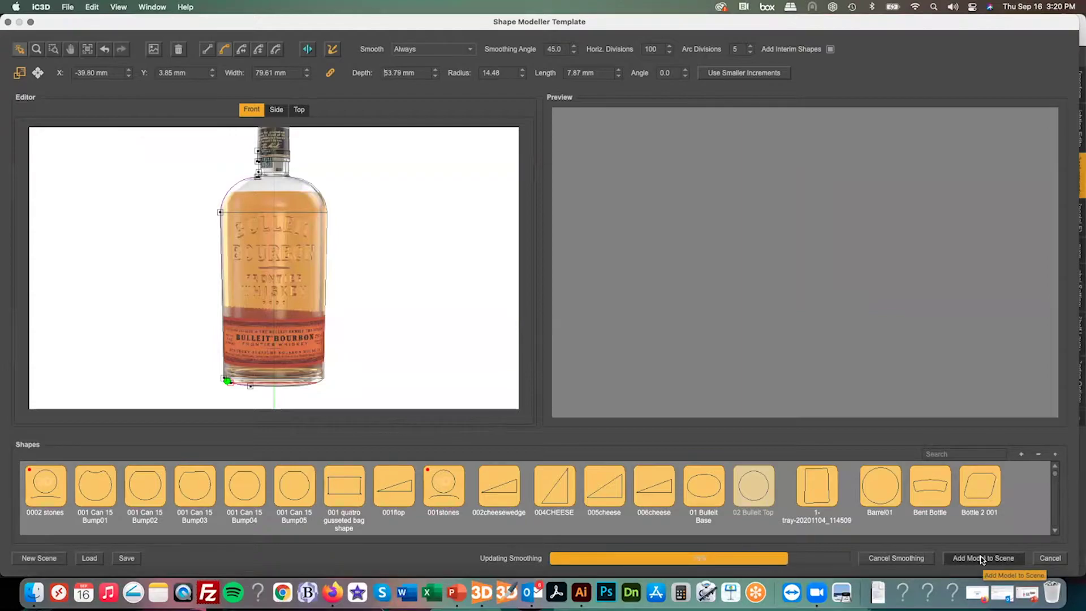
drag(784, 263, 939, 420)
click(961, 557)
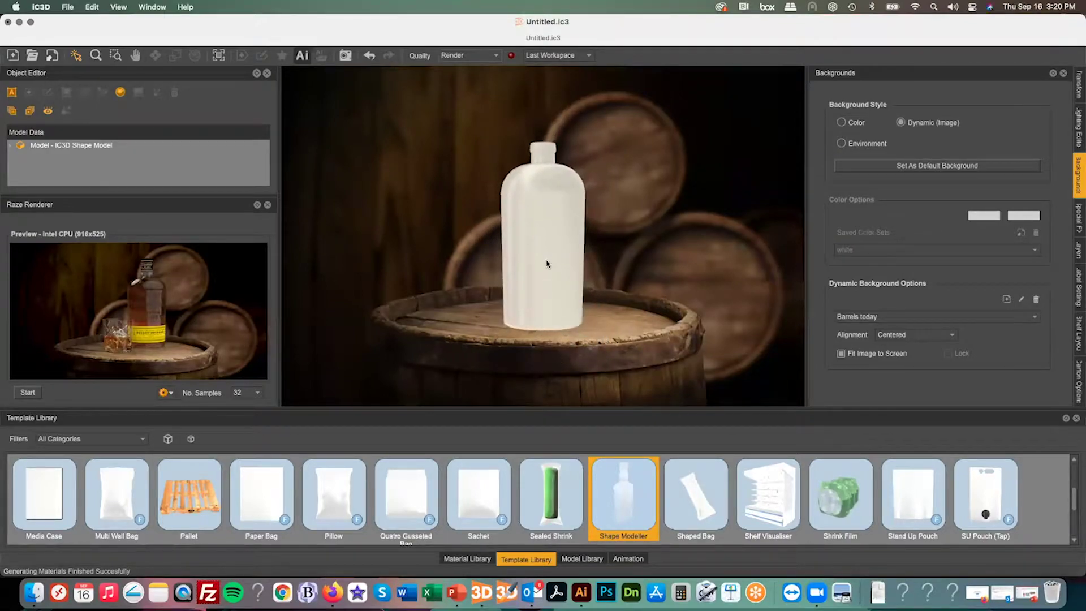
Search the material library for "bull" and apply the Bulleit Clear Glass material to the bottle
click(474, 559)
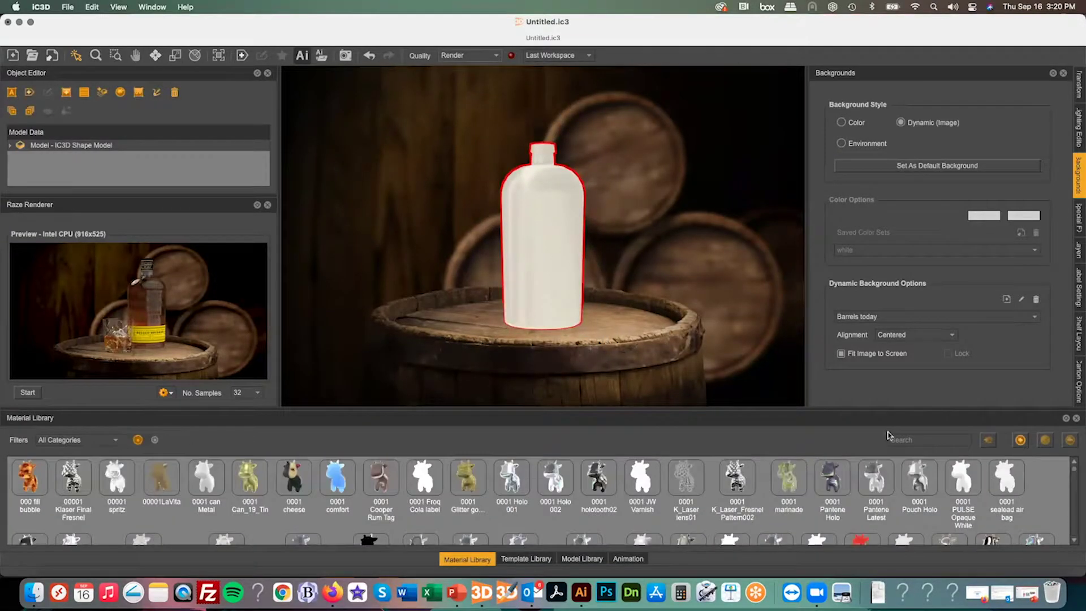
click(902, 439)
text(bull)
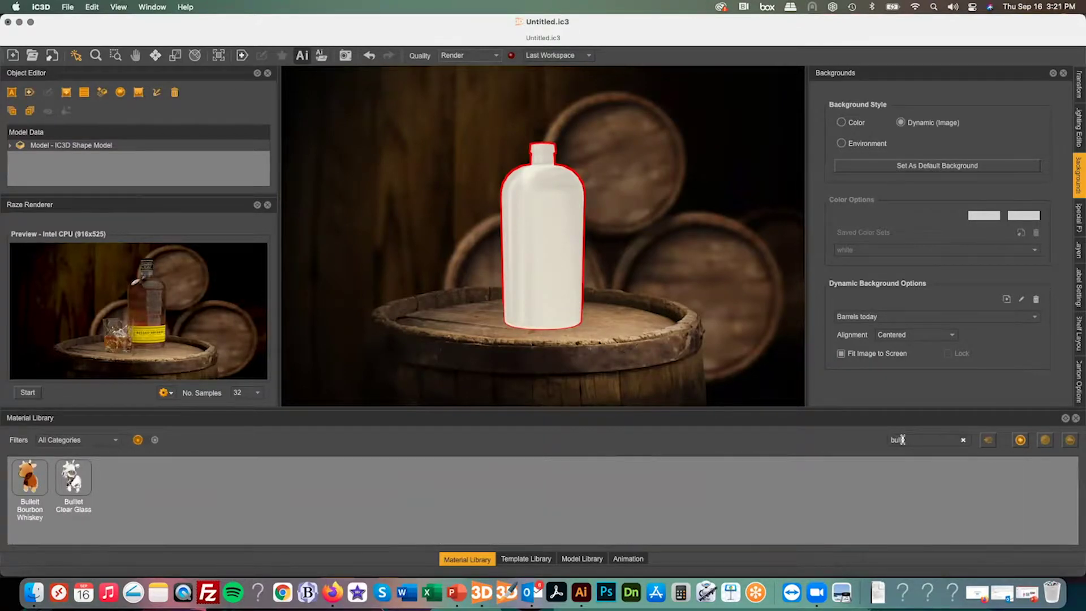
drag(73, 480, 558, 283)
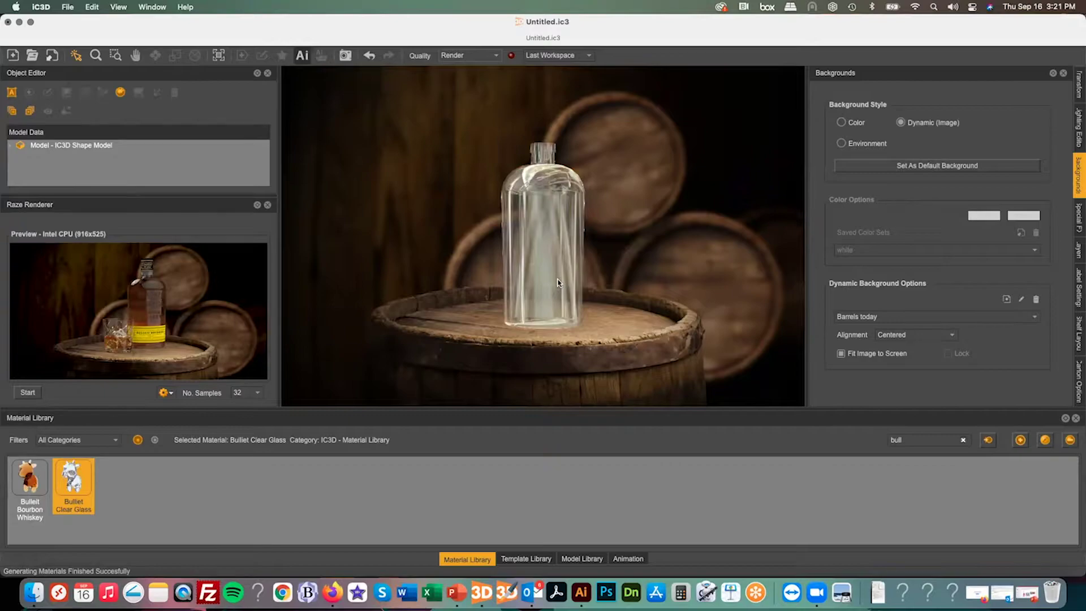
Apply the Interior & Fill template to the glass bottle and inspect the bottle from several angles
click(548, 279)
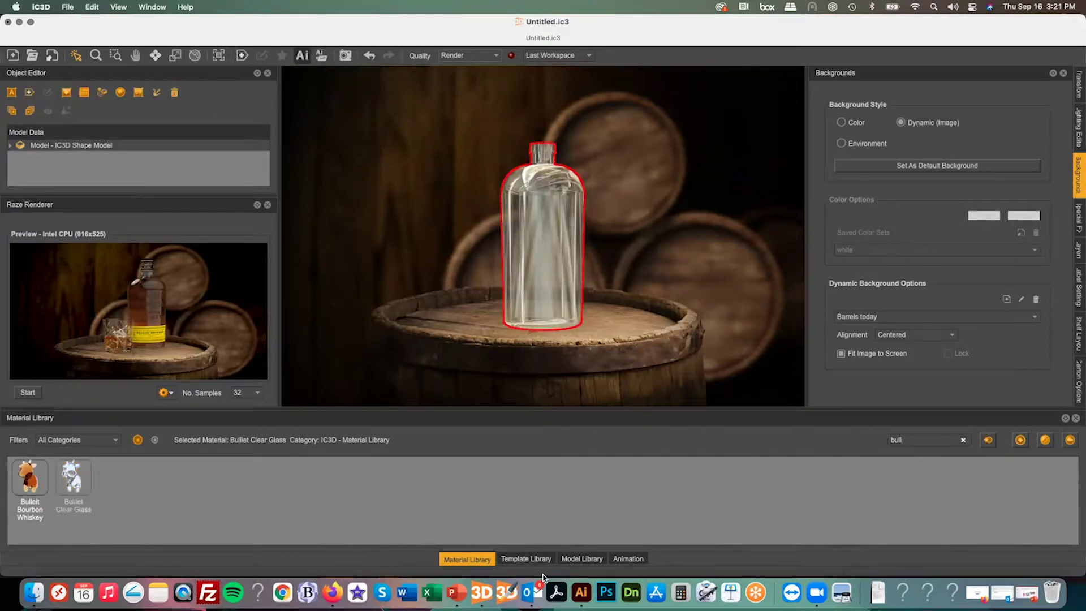
click(525, 558)
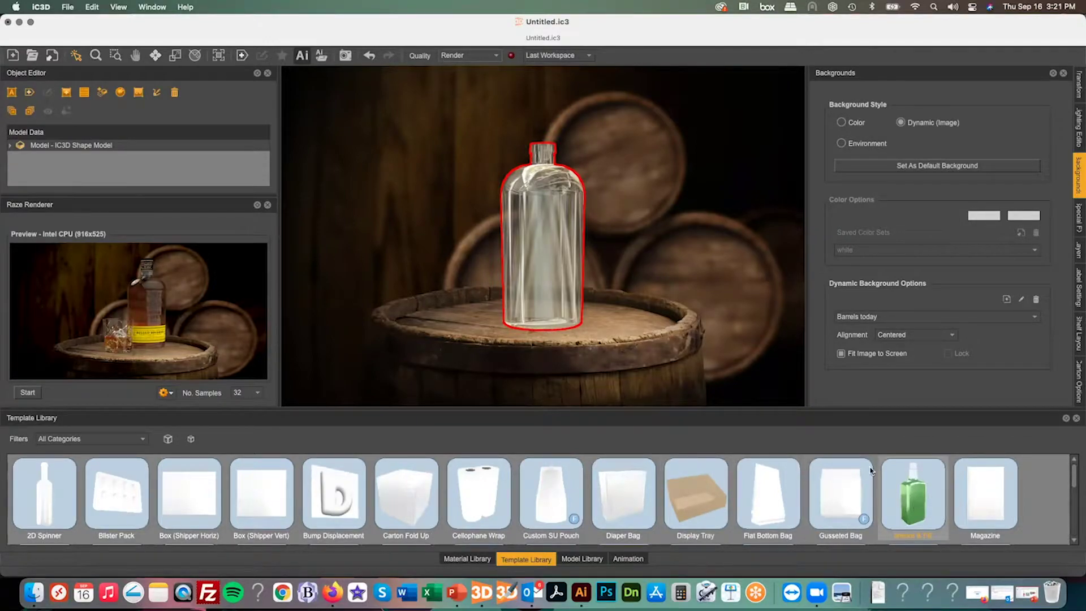
drag(905, 486, 538, 264)
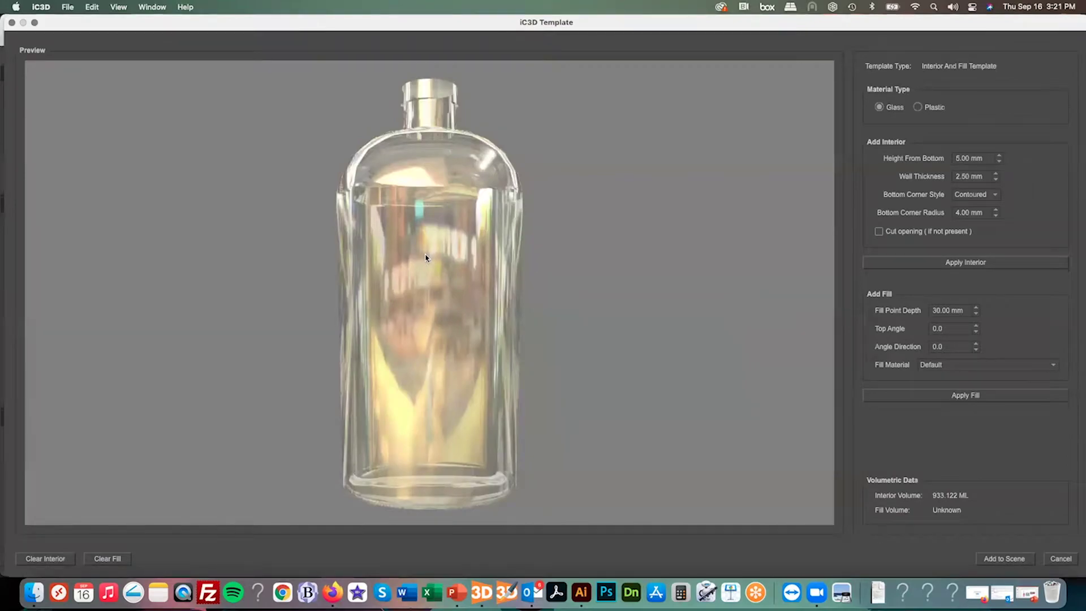
mouse_move(426, 258)
mouse_down()
mouse_move(435, 296)
mouse_move(428, 279)
mouse_up()
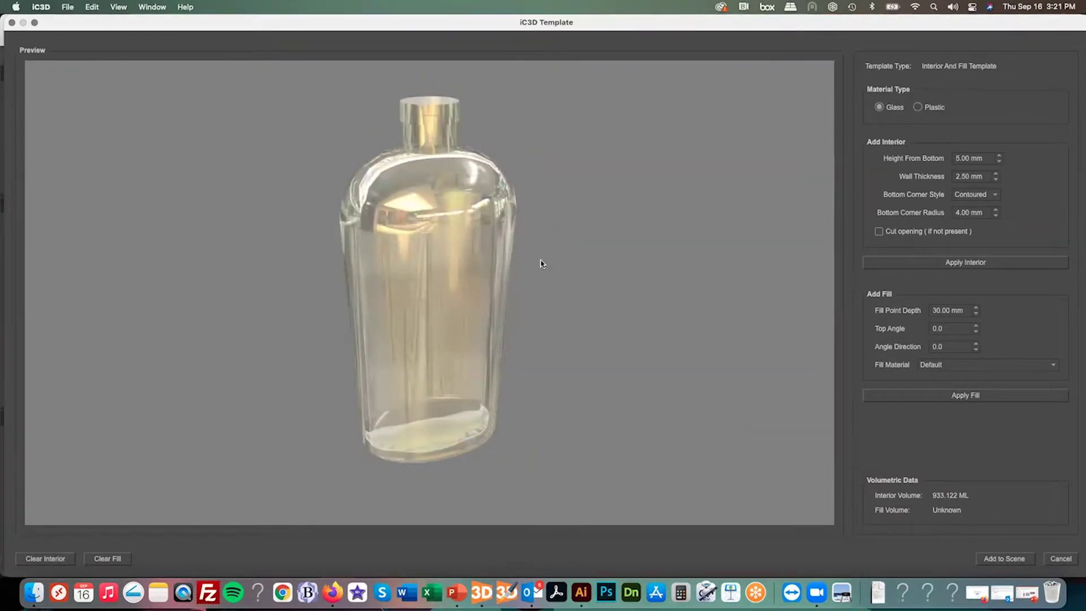
drag(540, 259, 564, 240)
Apply a glass interior 5 mm from the bottom with 2.5 mm walls, Contoured bottom corners and a 4 mm corner radius
click(982, 158)
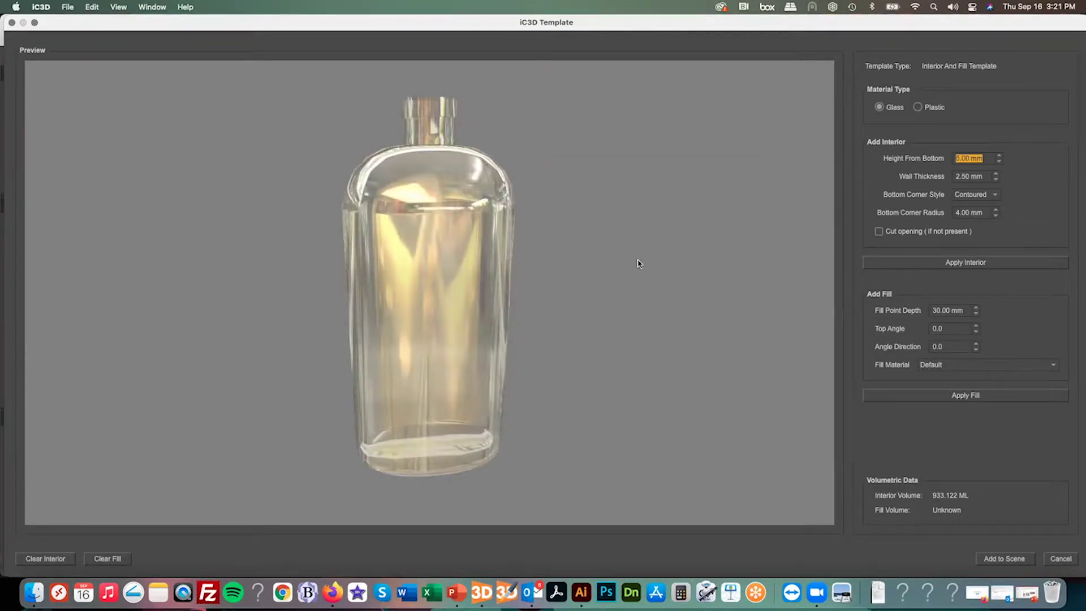
drag(569, 280, 452, 428)
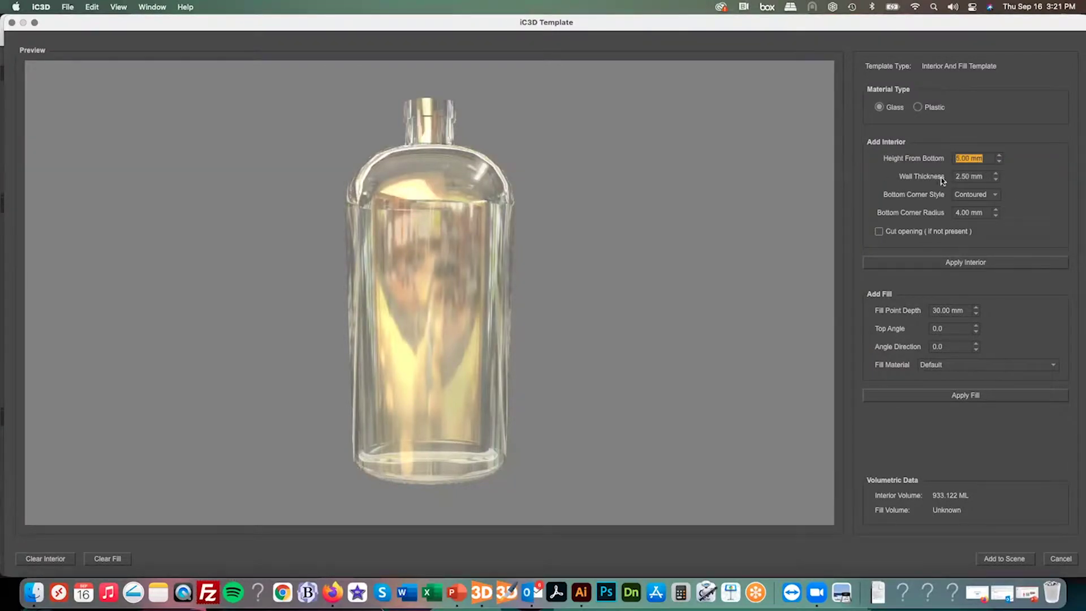
key(Tab)
click(958, 190)
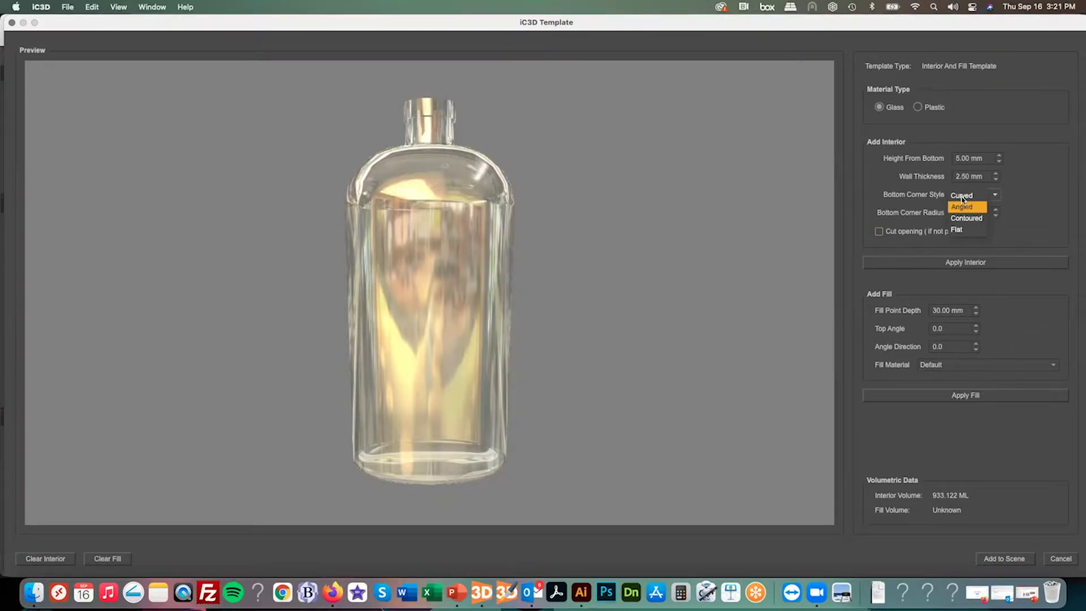
click(966, 219)
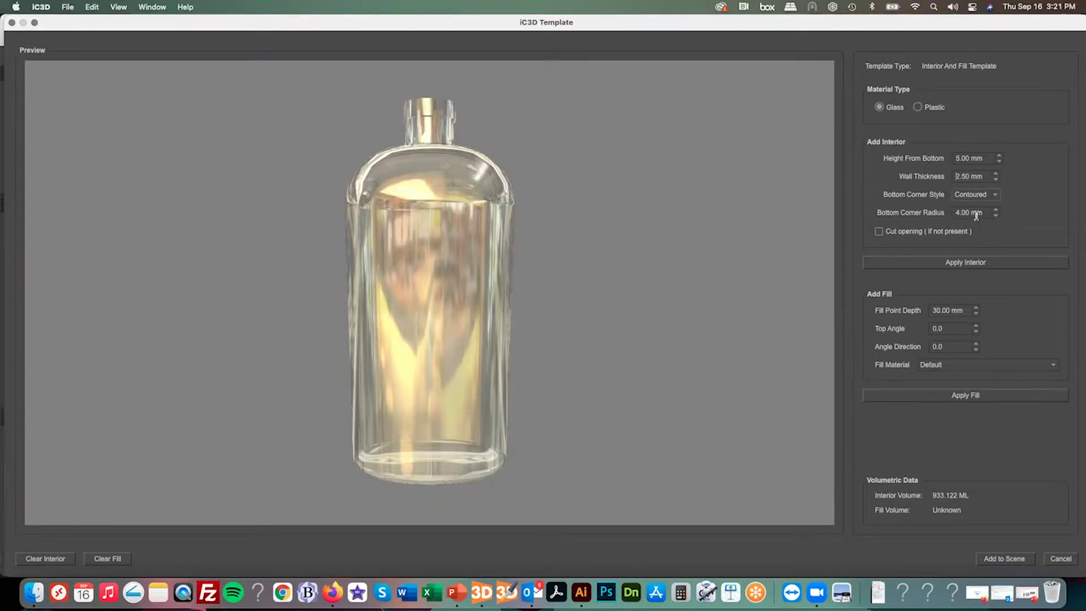
drag(982, 210, 932, 212)
click(895, 264)
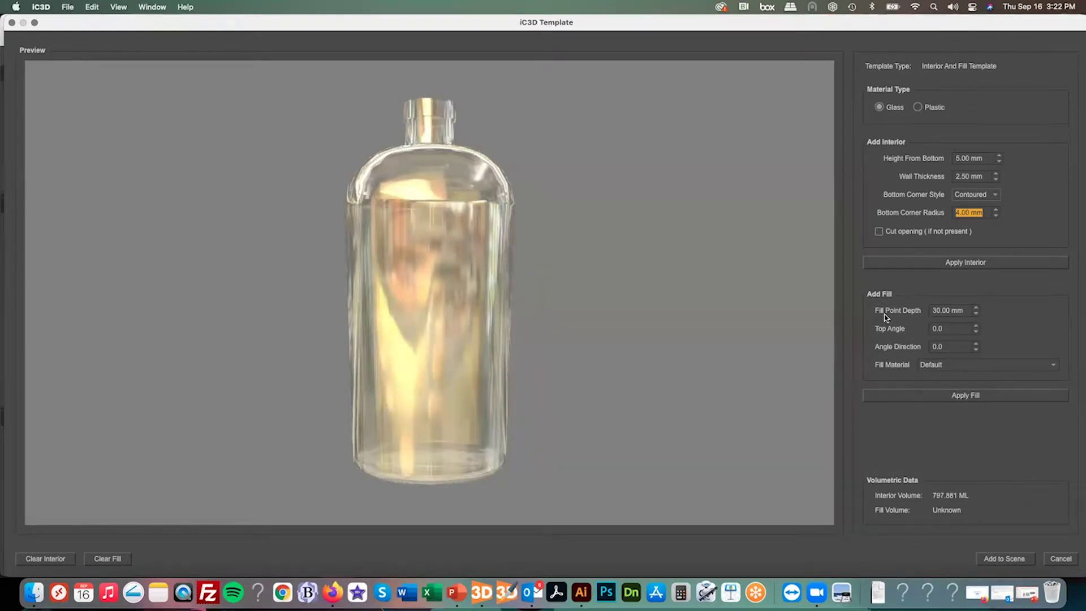
Fill the bottle with Bulleit Bourbon Whiskey at a 30 mm fill point depth and add the result to the scene
click(956, 309)
click(959, 370)
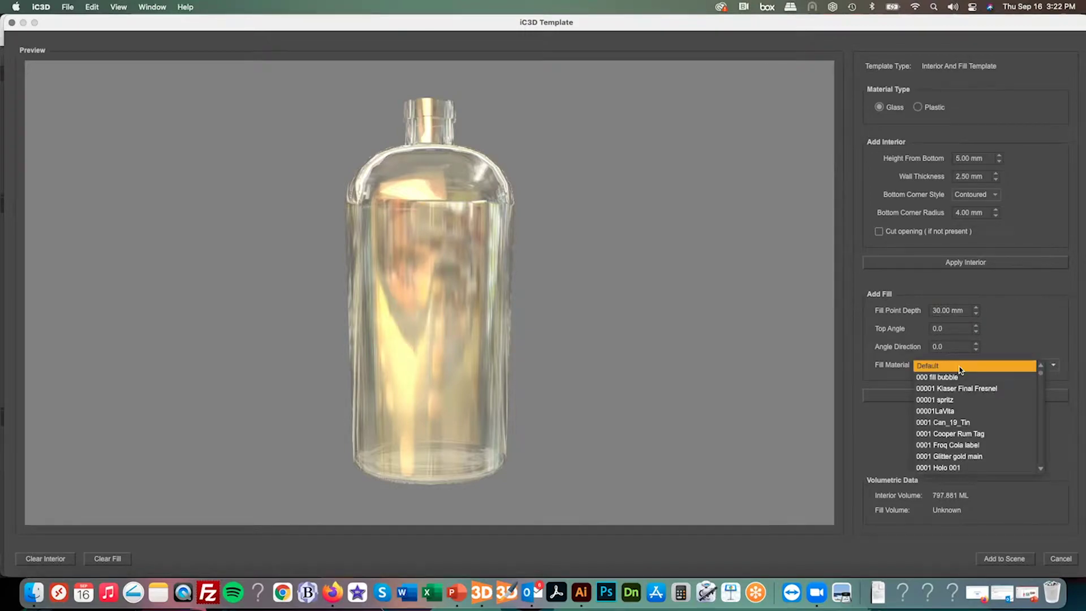
text(bu)
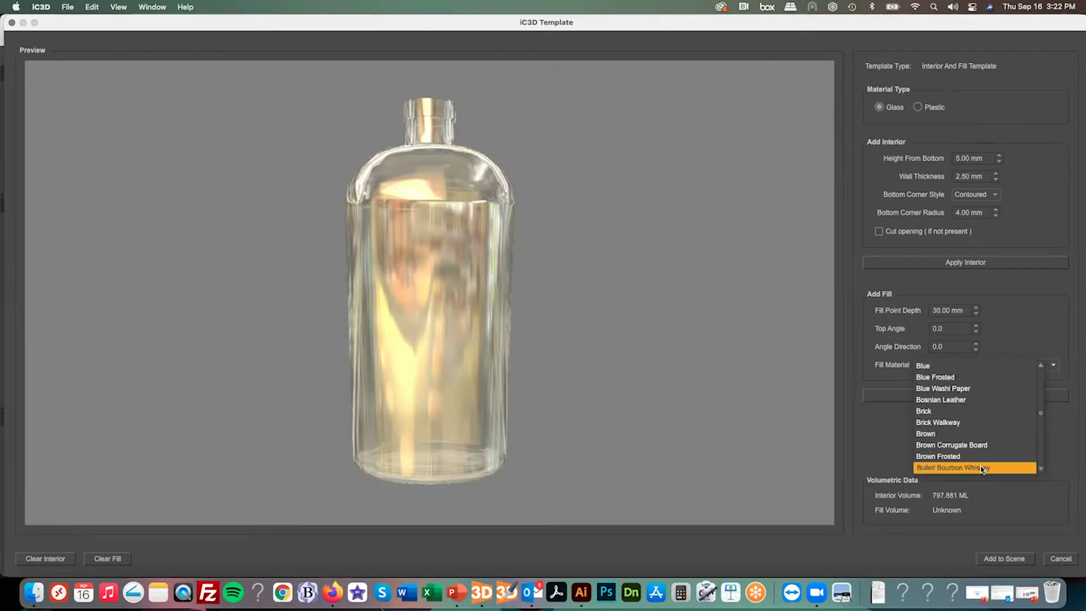
click(955, 467)
click(951, 398)
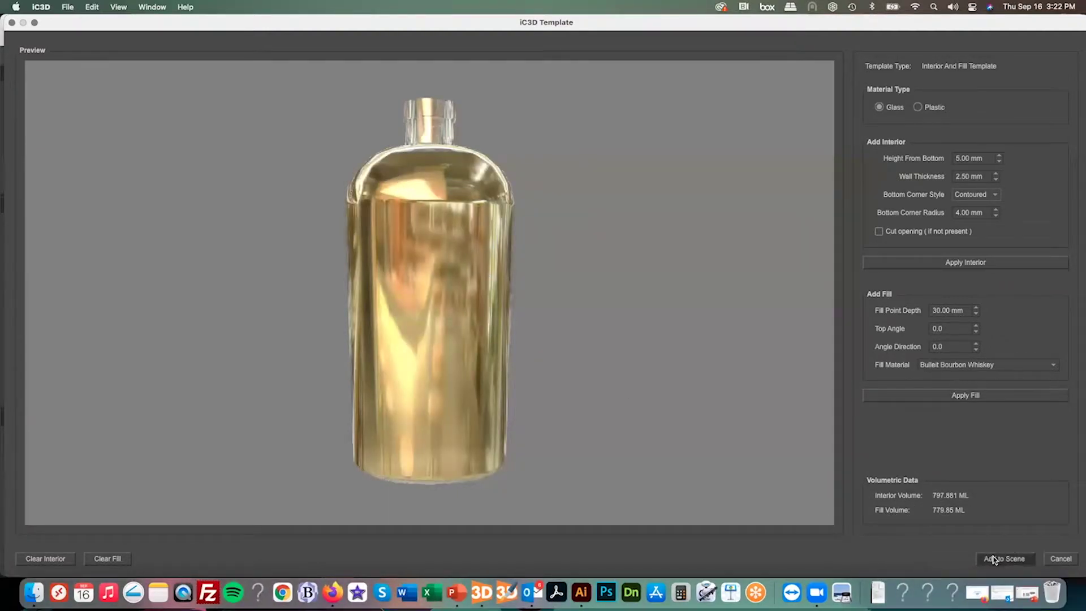
key(Return)
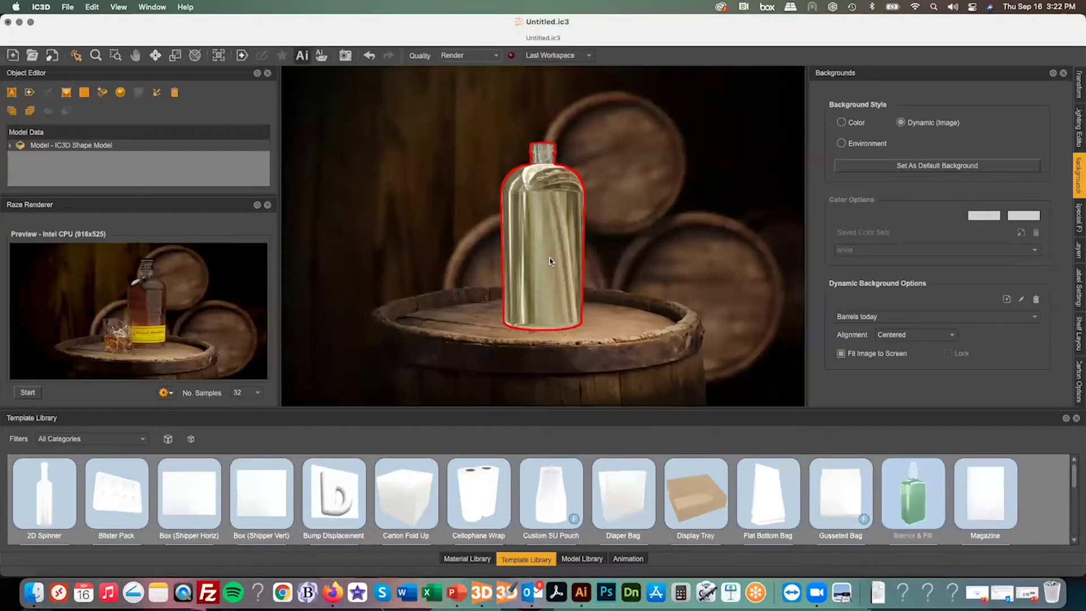
Add a new label 100 mm wide to the bottle model and move it slightly upward on the bottle's front
click(10, 146)
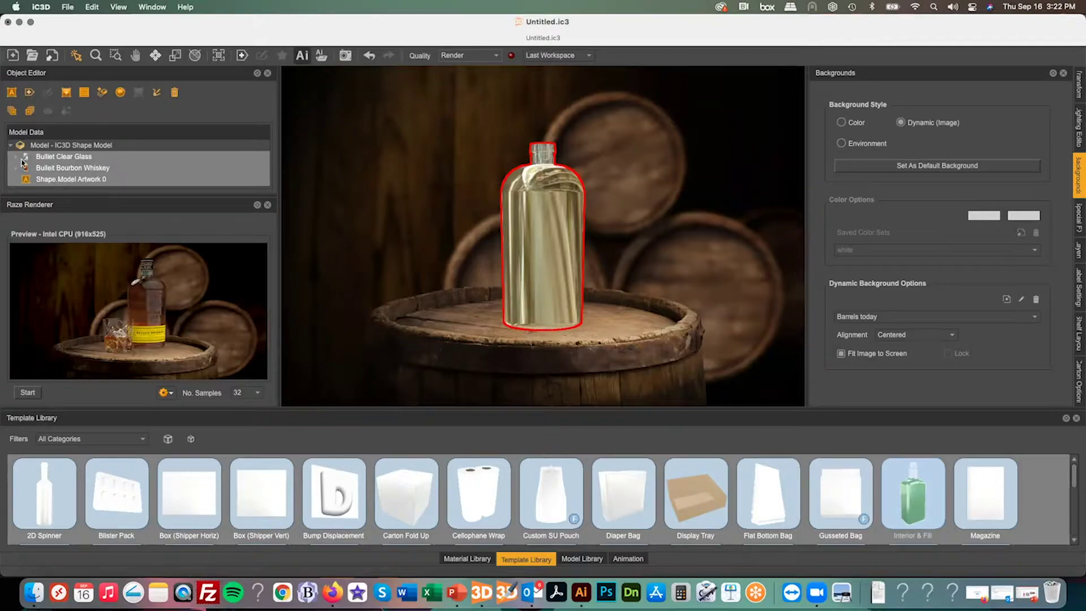
click(16, 157)
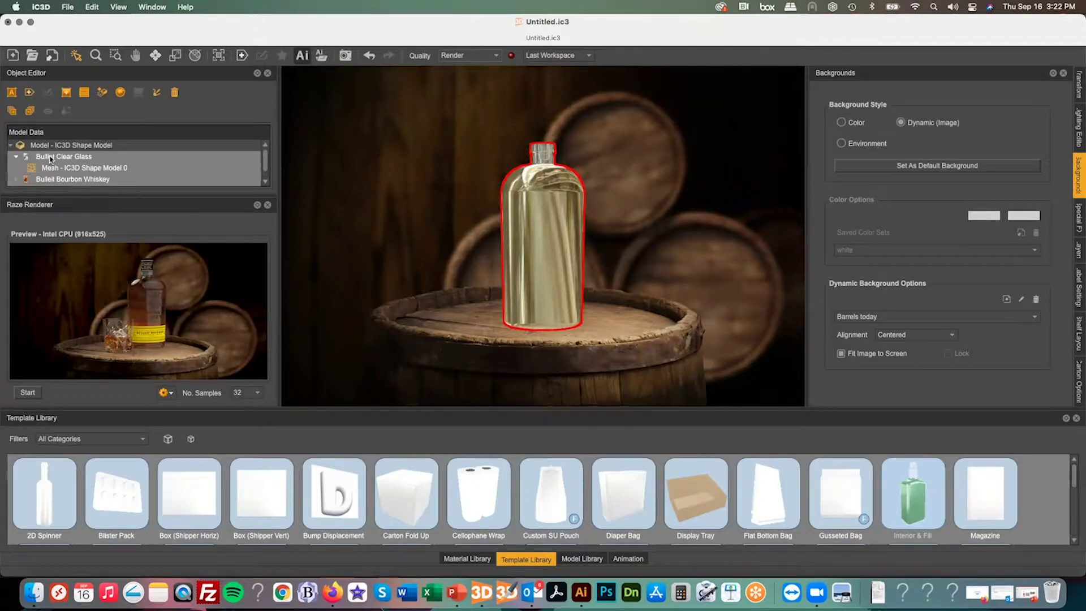
click(52, 145)
click(31, 93)
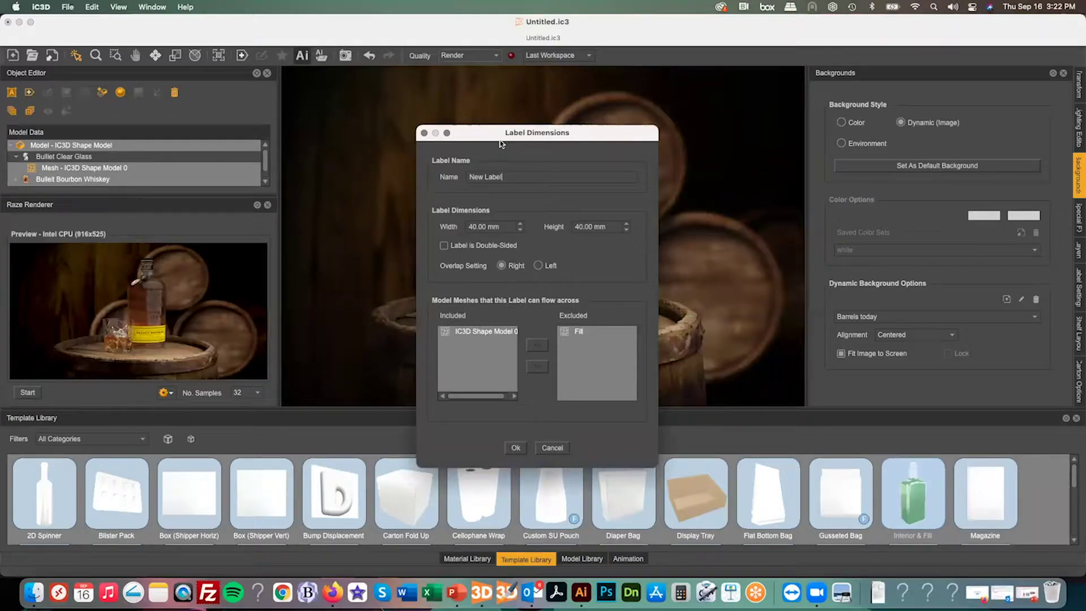
key(Tab)
text(100)
key(Tab)
text(6)
text(0)
click(515, 448)
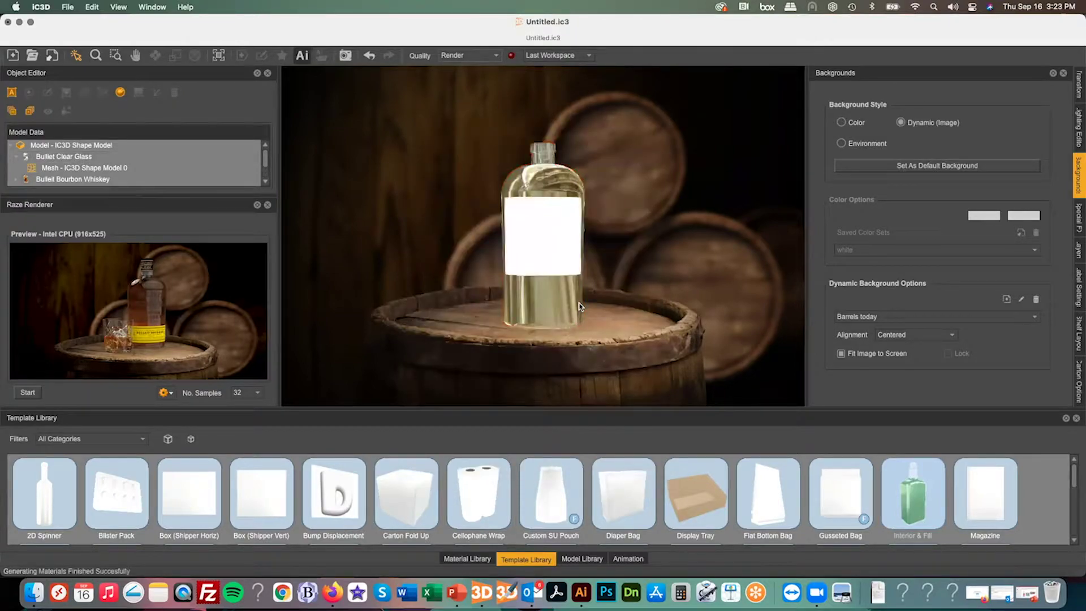
click(537, 246)
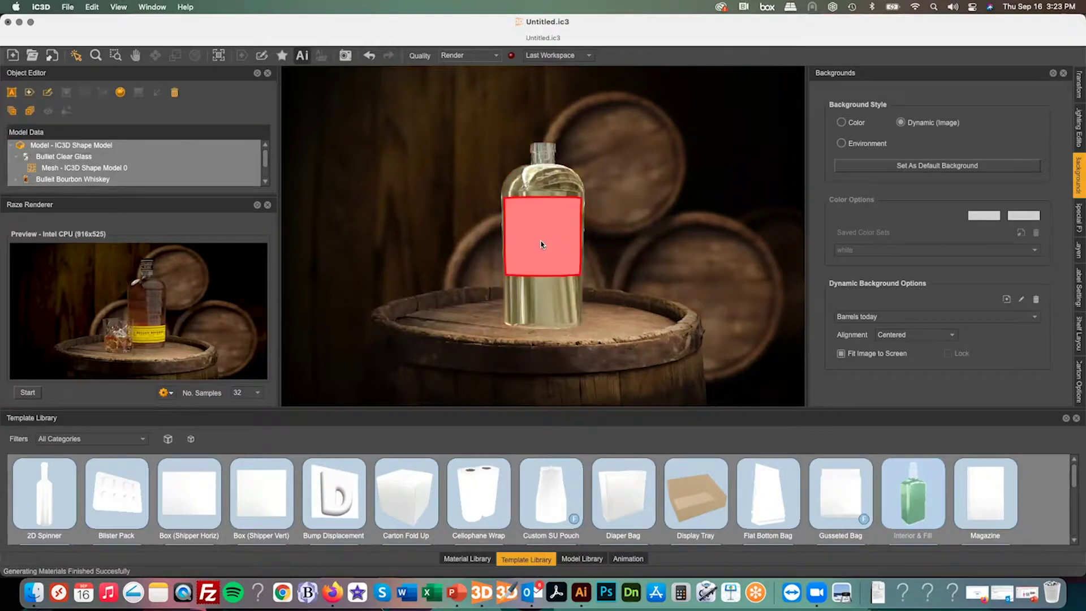
mouse_move(534, 246)
mouse_down()
mouse_move(531, 278)
mouse_move(541, 235)
mouse_up()
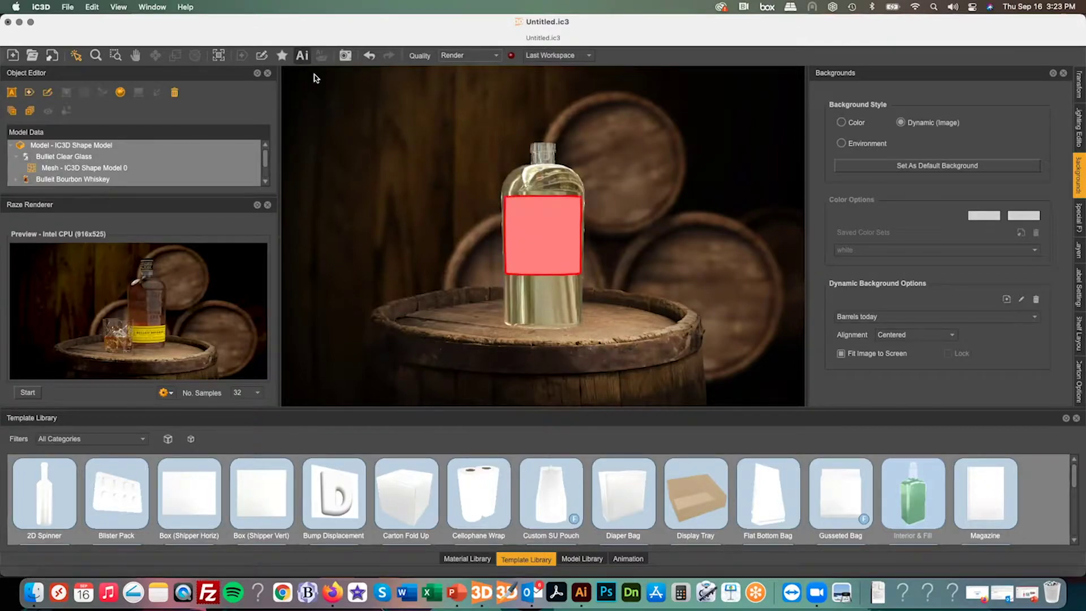
Switch the renderer to iC3D PDF Editor and open the New Label artwork in it
click(92, 7)
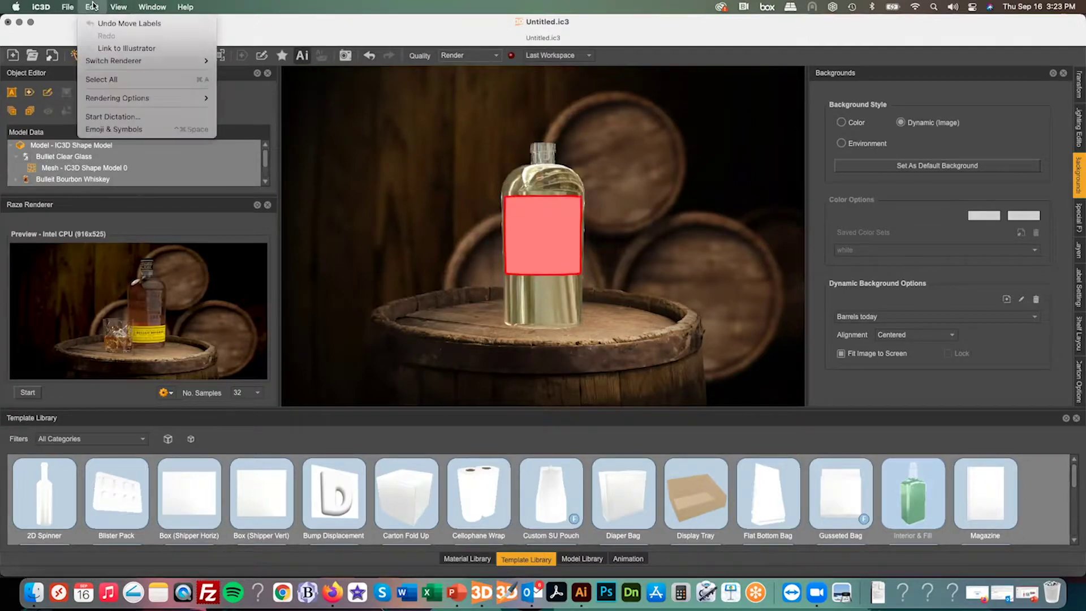
mouse_move(142, 61)
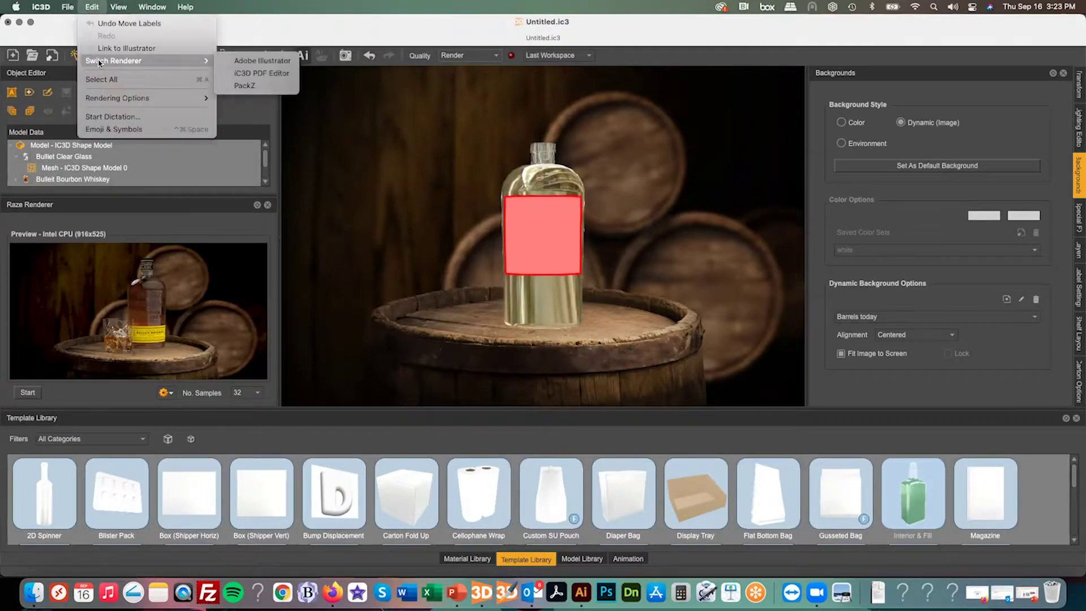
click(264, 73)
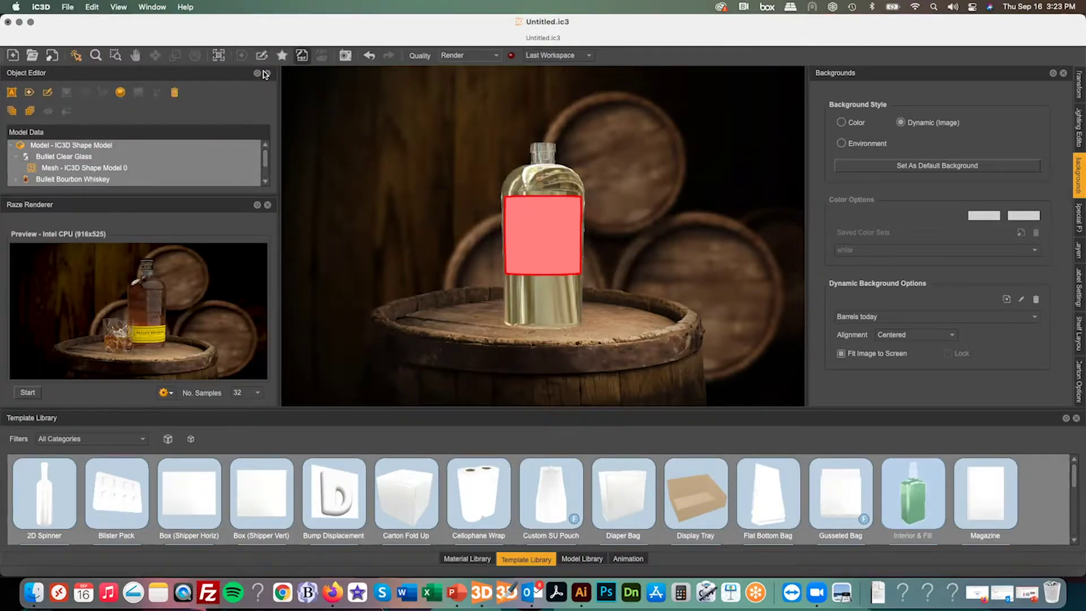
click(303, 55)
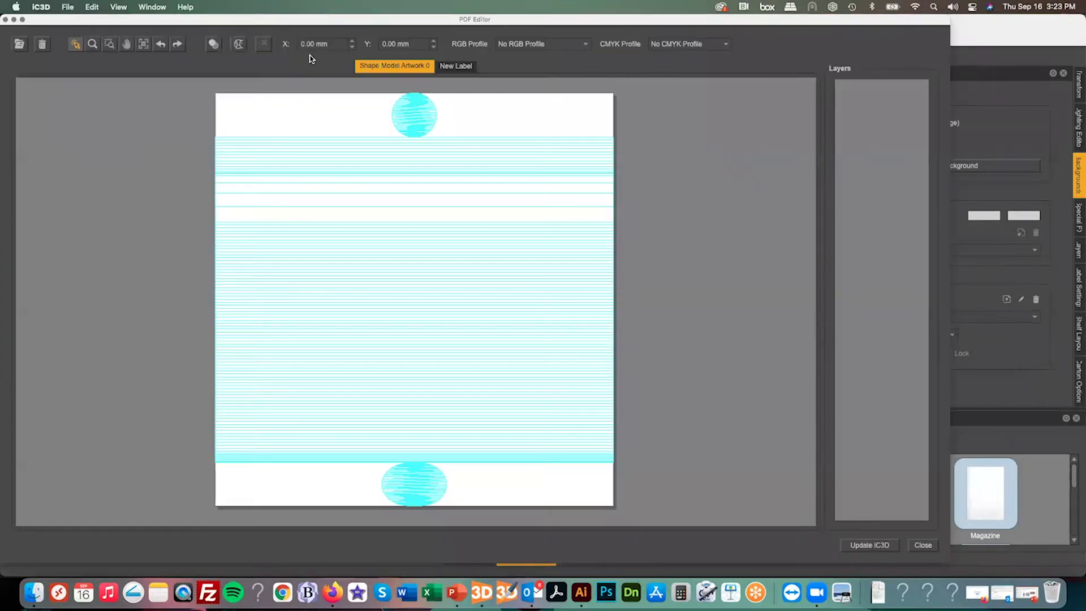
click(453, 68)
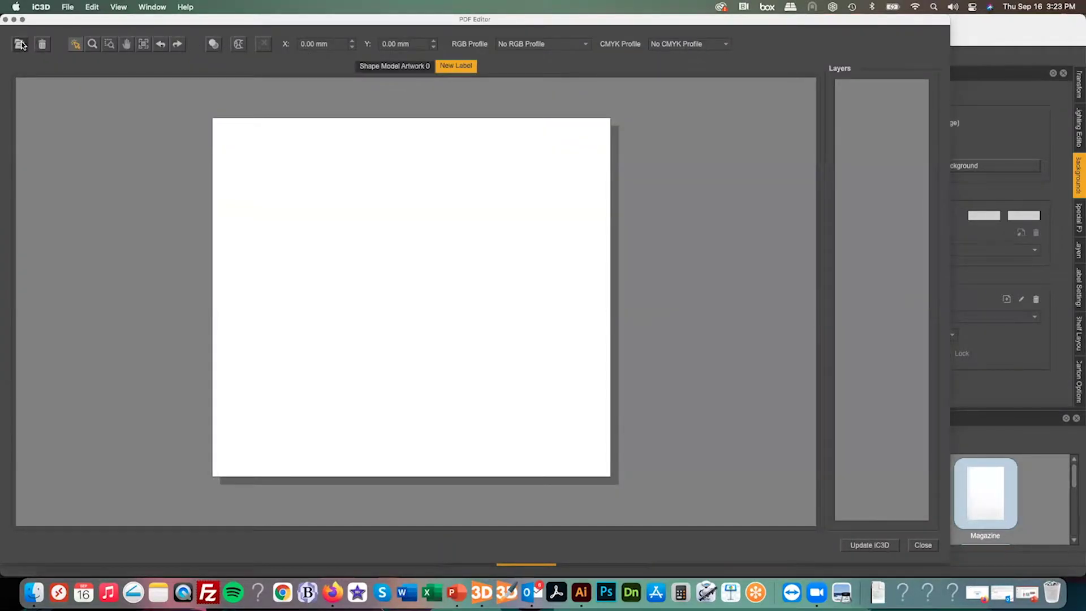
Load the Bulleit bottle displacement .ai file from 01 Bulleit's Artwork folder into the New Label artwork and update the model with it
click(19, 44)
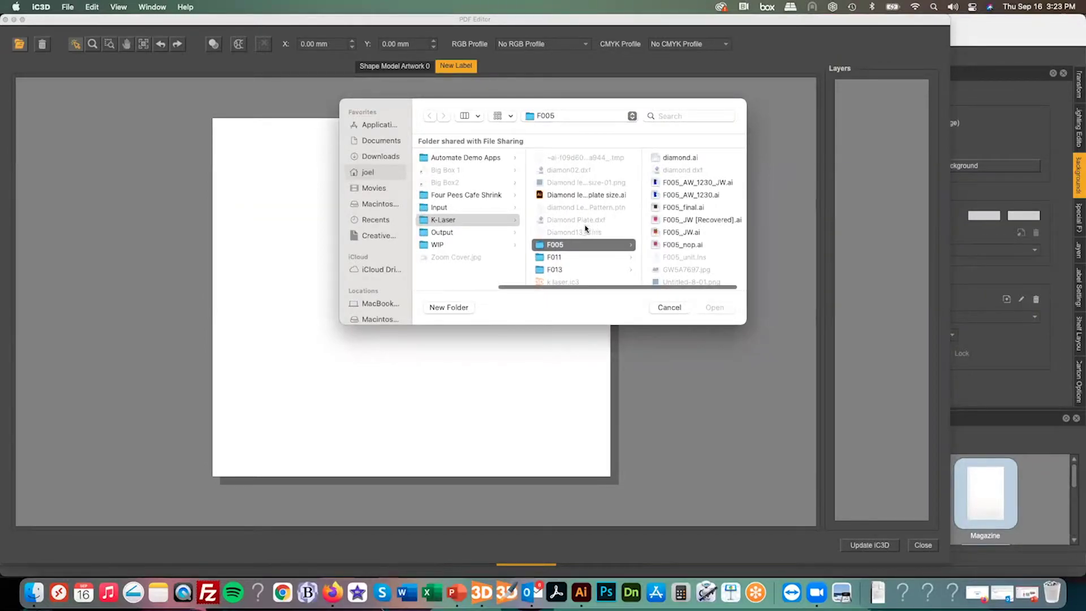
key(Left)
click(462, 196)
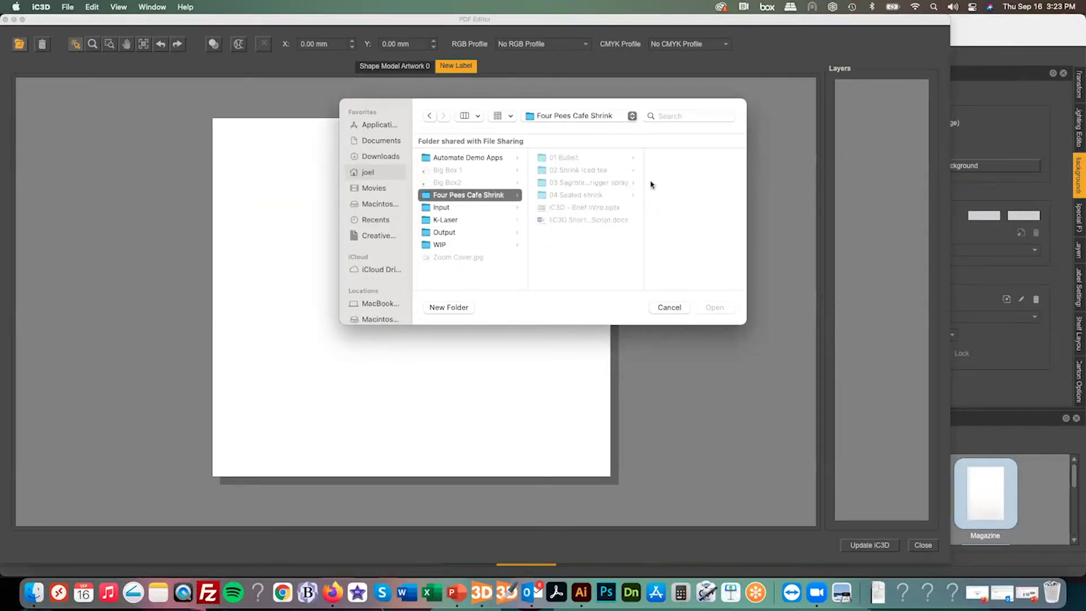
click(581, 160)
click(664, 158)
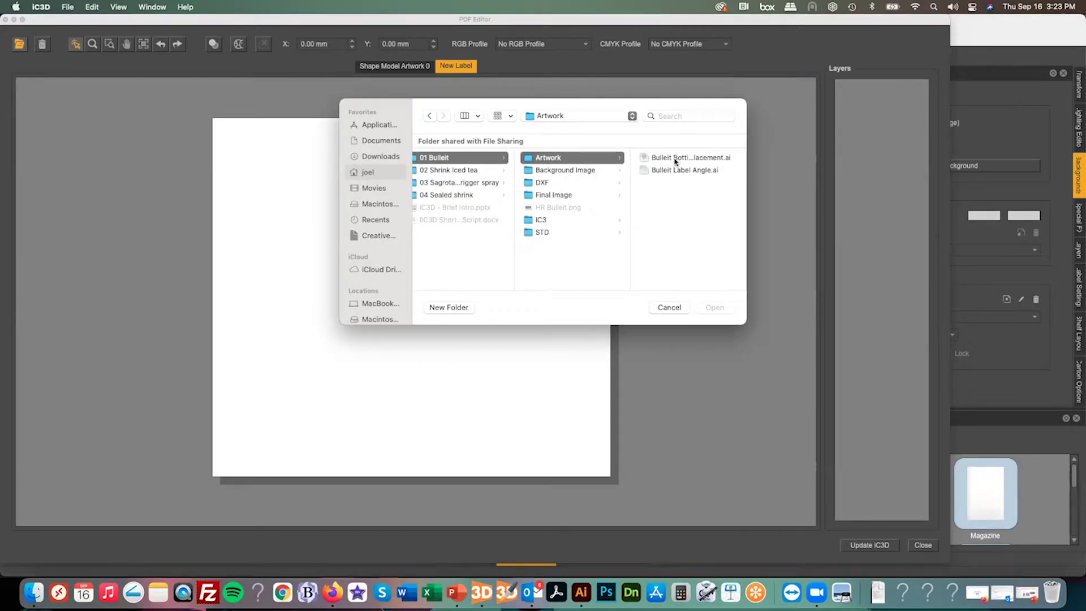
double_click(674, 159)
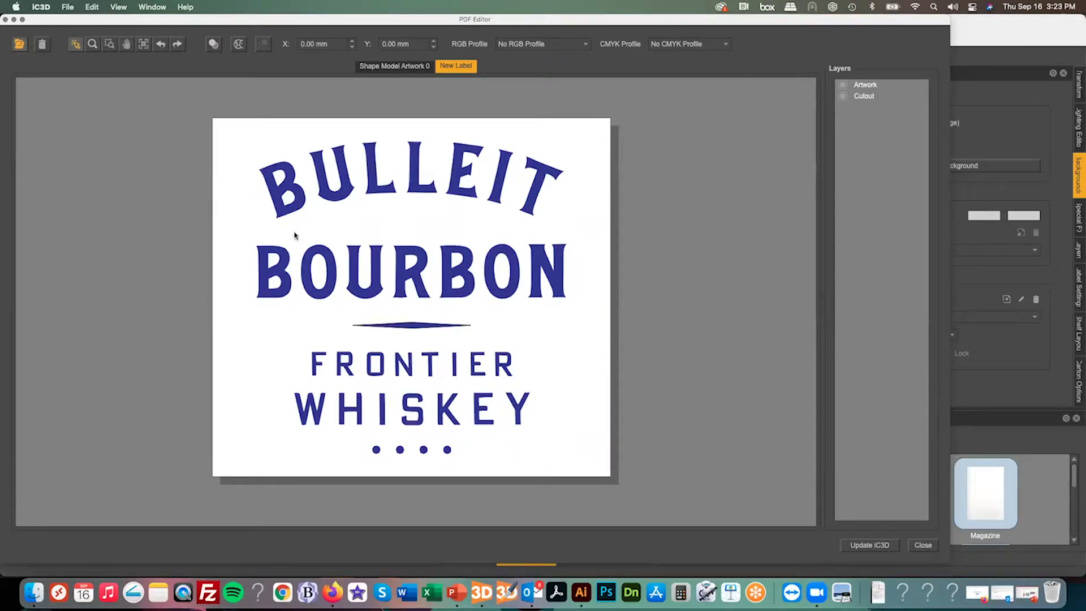
click(872, 546)
click(922, 545)
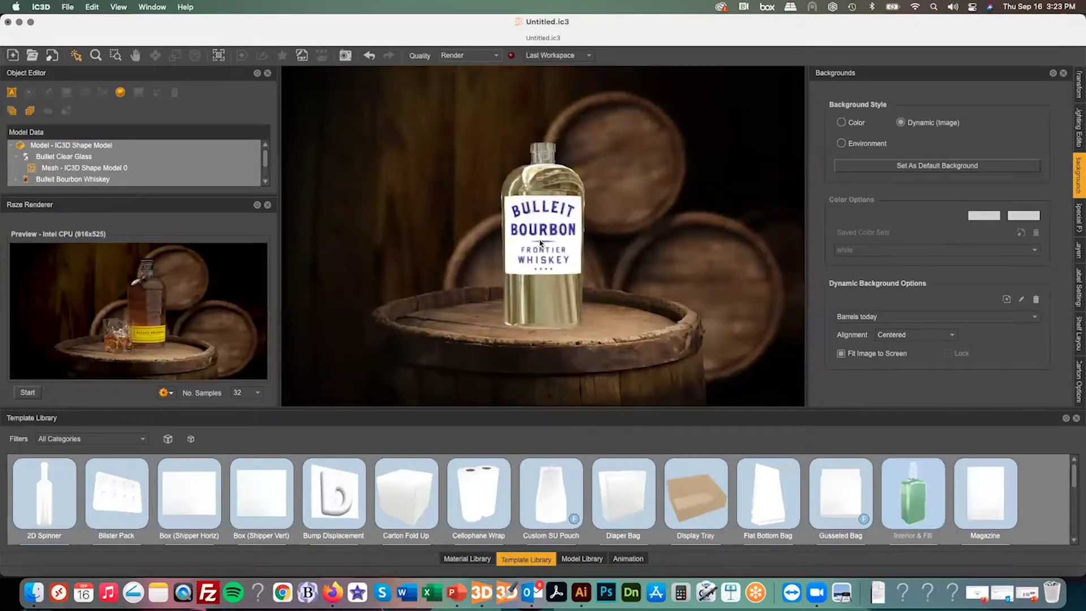
Add a spot effect named Bump to the label for spot color Bump01, using Aluminum Hammered from IC3D Metals
click(540, 243)
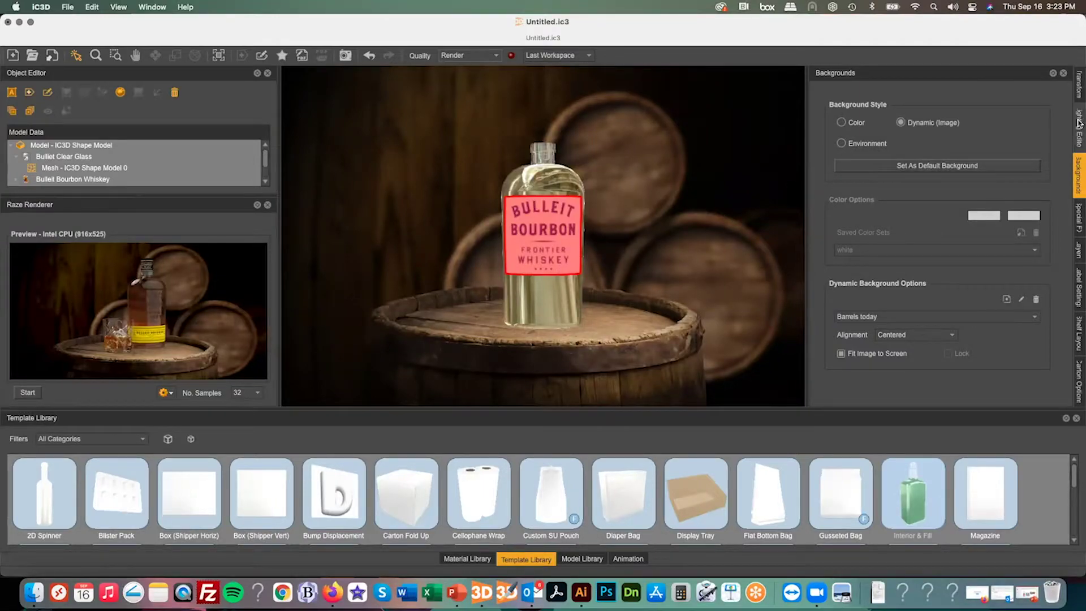
click(1078, 252)
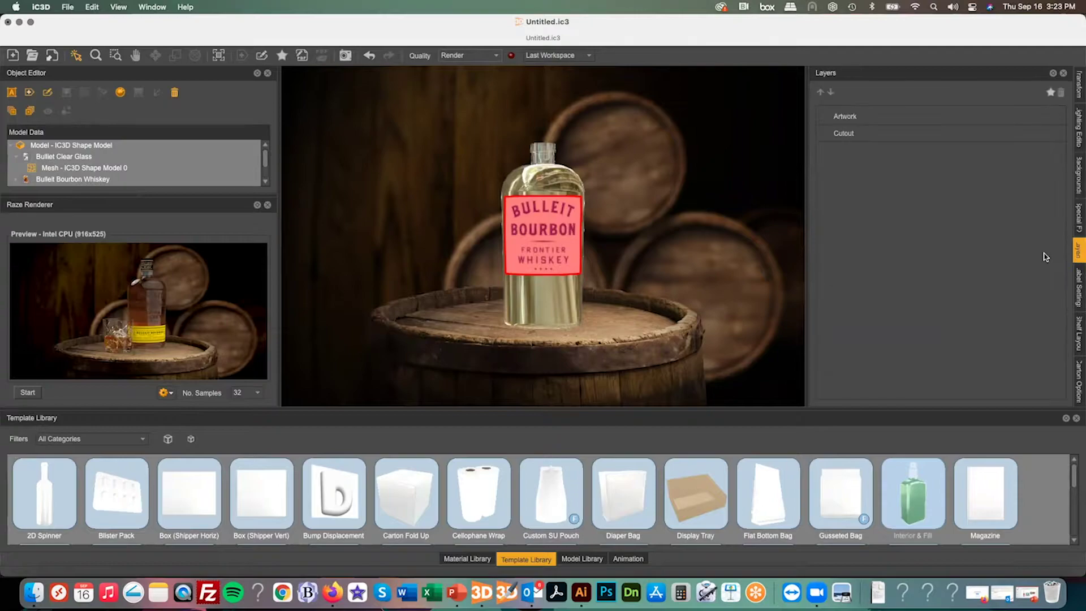
click(1050, 93)
drag(605, 169, 860, 184)
click(814, 197)
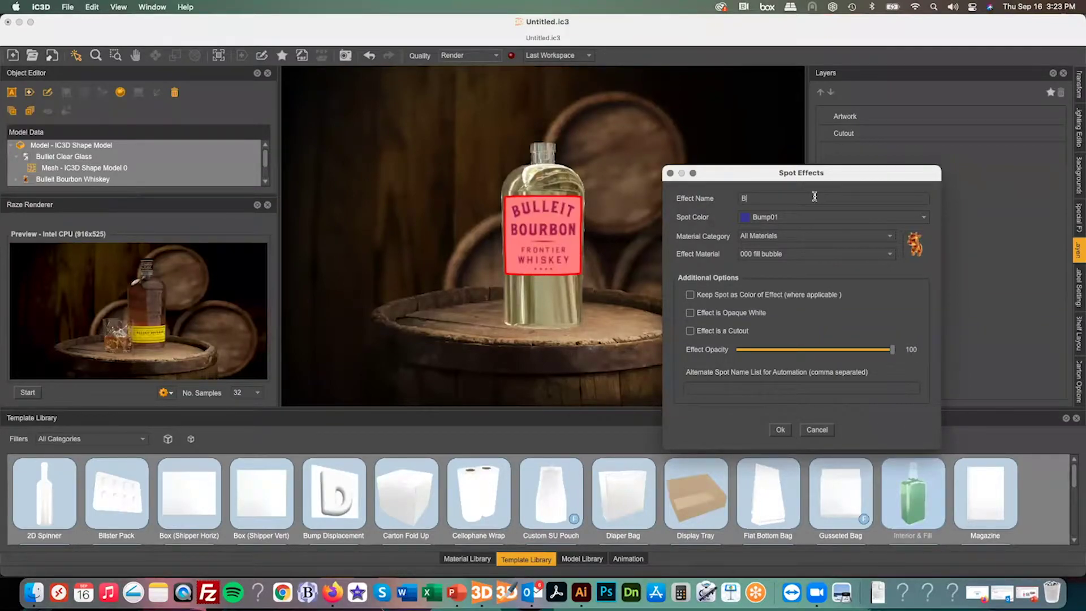
click(773, 237)
scroll(775, 266, down, 2)
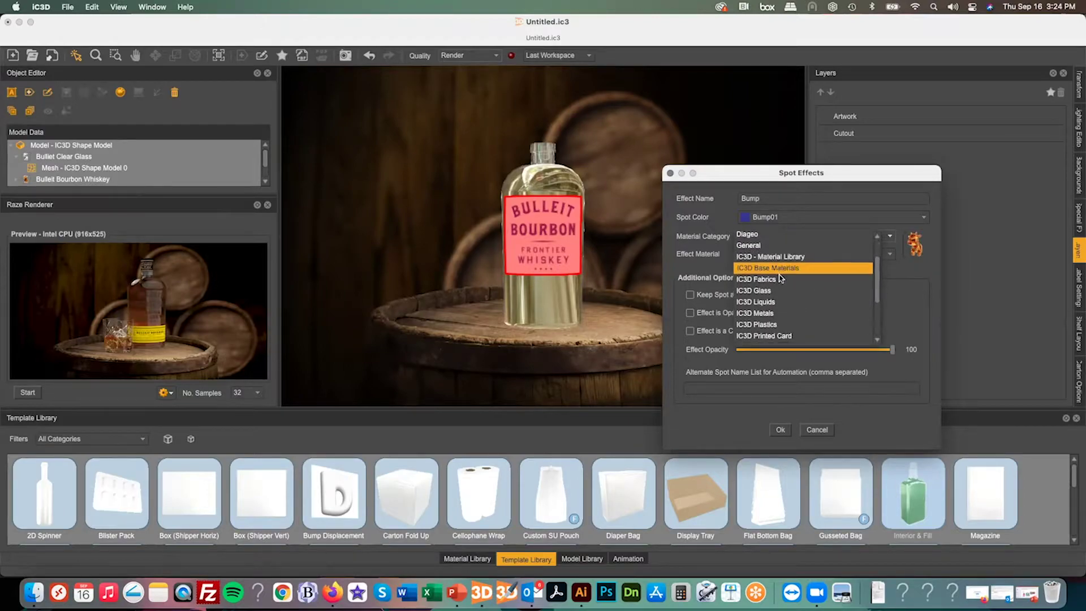
click(774, 311)
click(781, 254)
scroll(792, 305, down, 3)
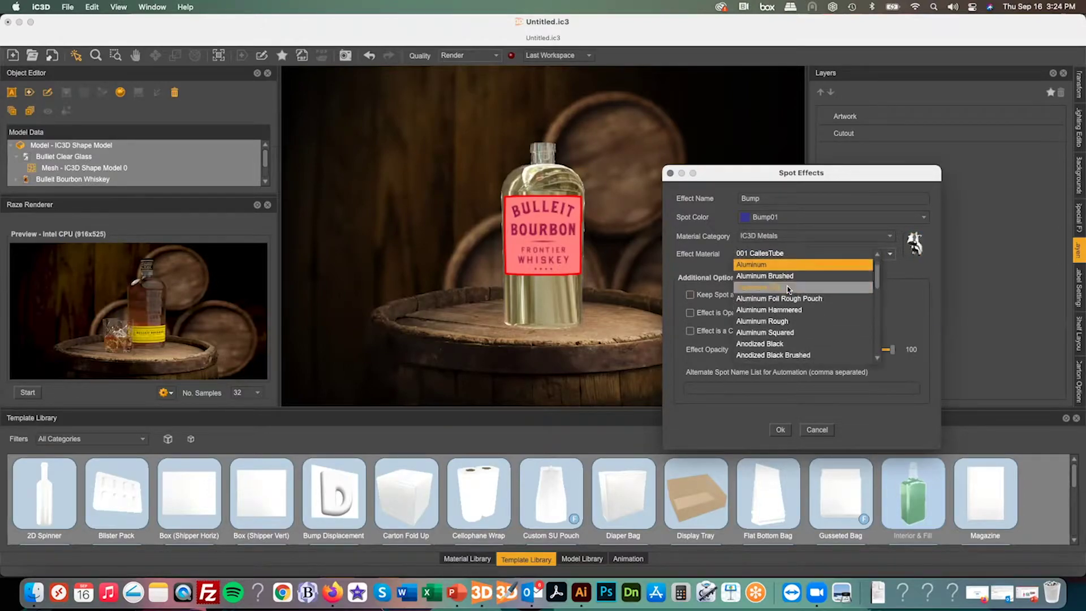
click(794, 311)
click(781, 430)
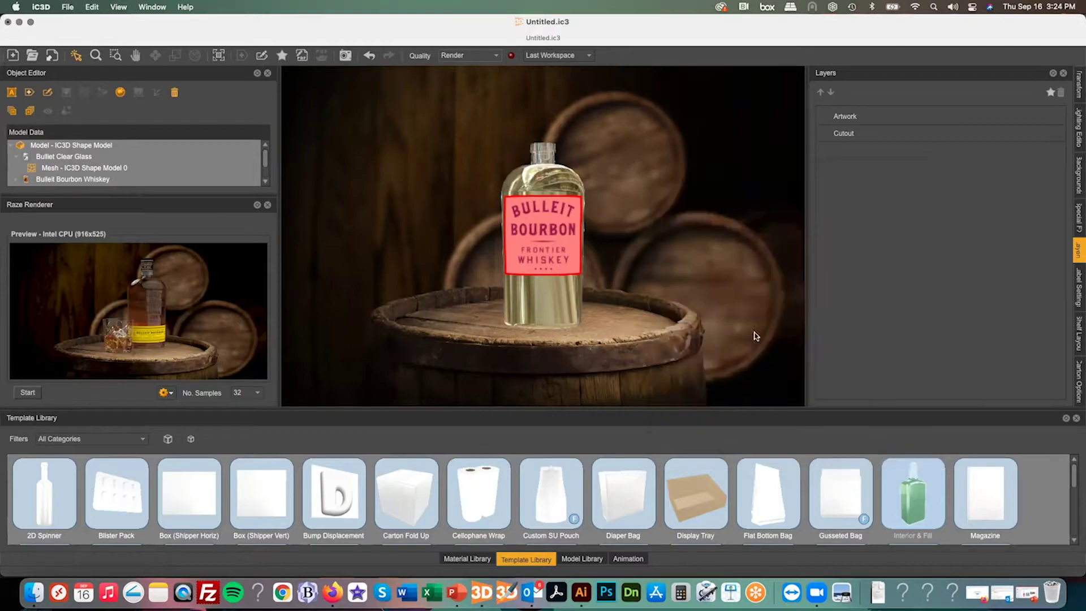
Check the bump depth of the Bump effect's Aluminum Hammered material and save the material
click(646, 237)
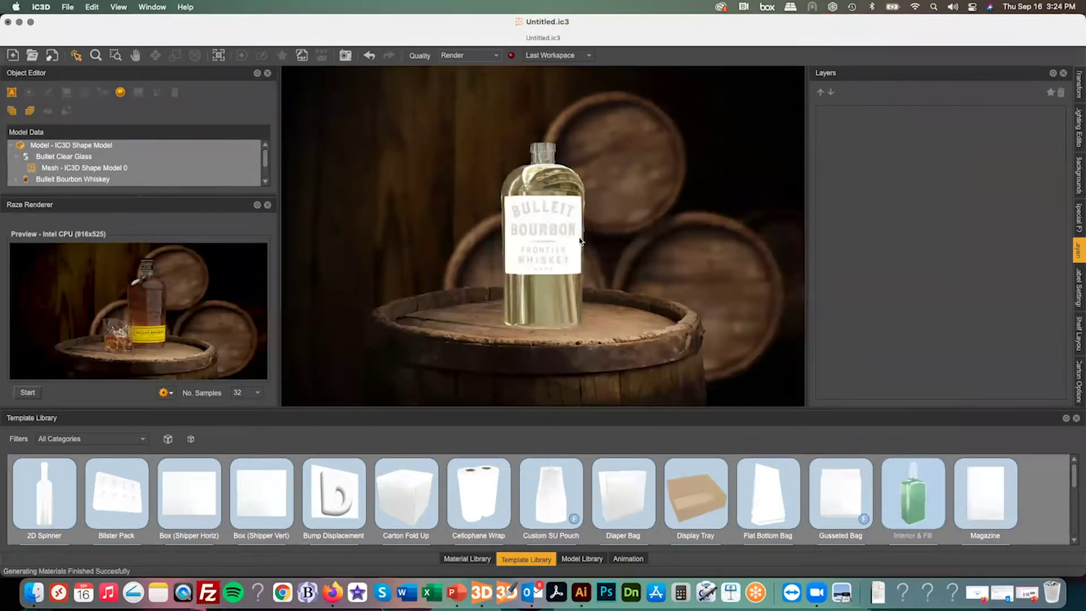
click(539, 236)
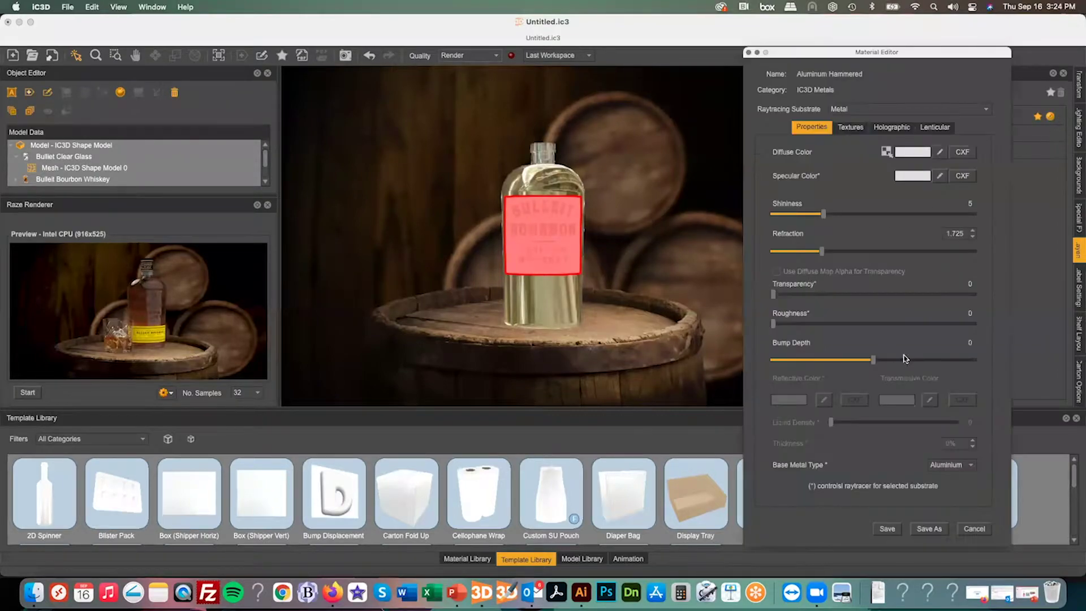
click(898, 360)
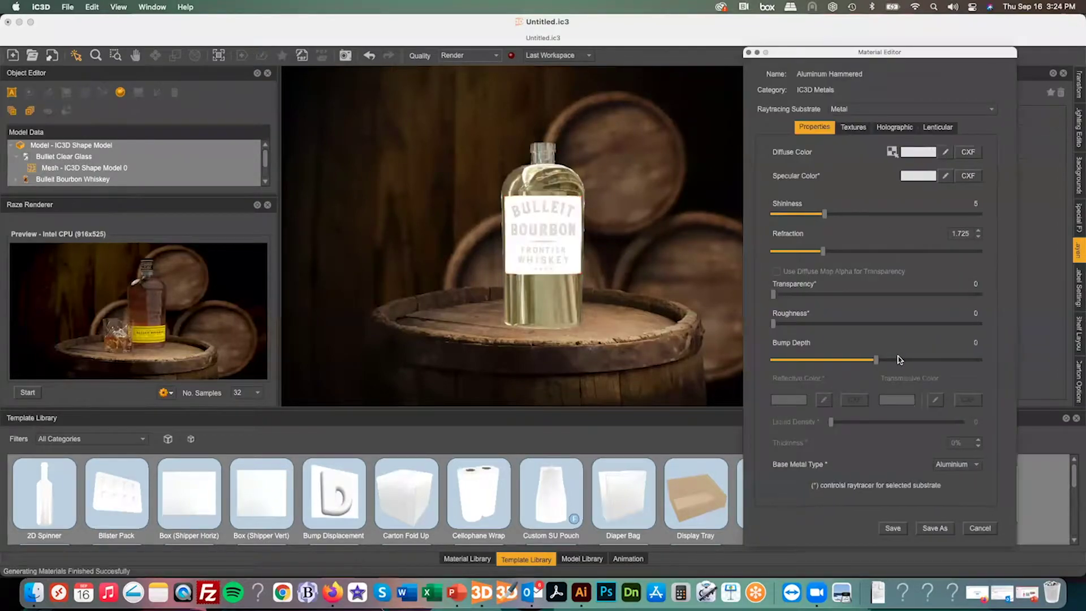
click(894, 528)
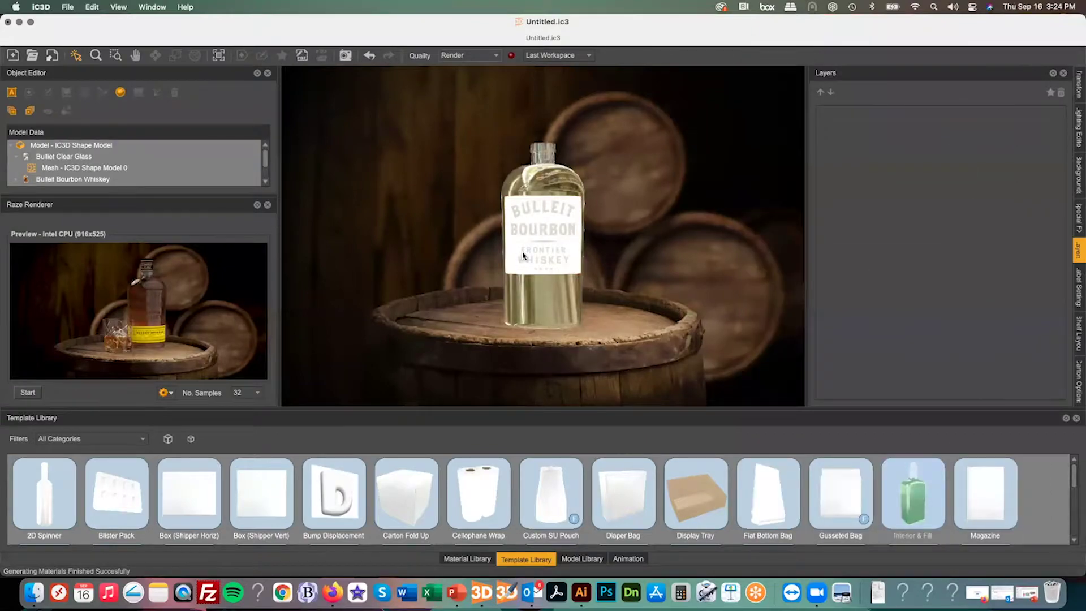
Start a Bump Displacement template on the label, try the bump on the label itself, and settle on applying it to the underlying mesh
click(535, 250)
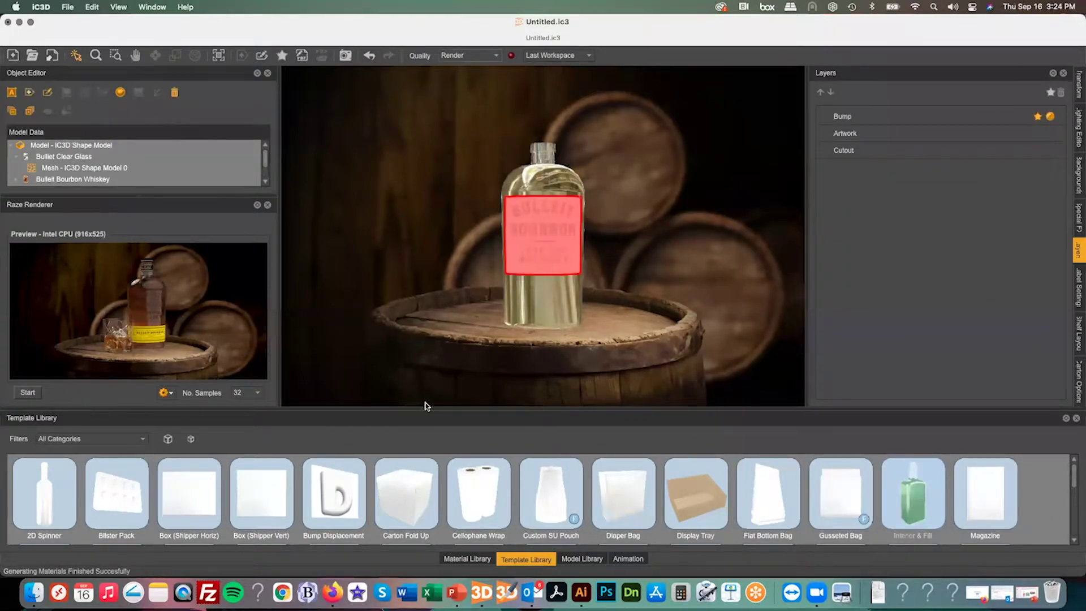
drag(334, 506, 554, 238)
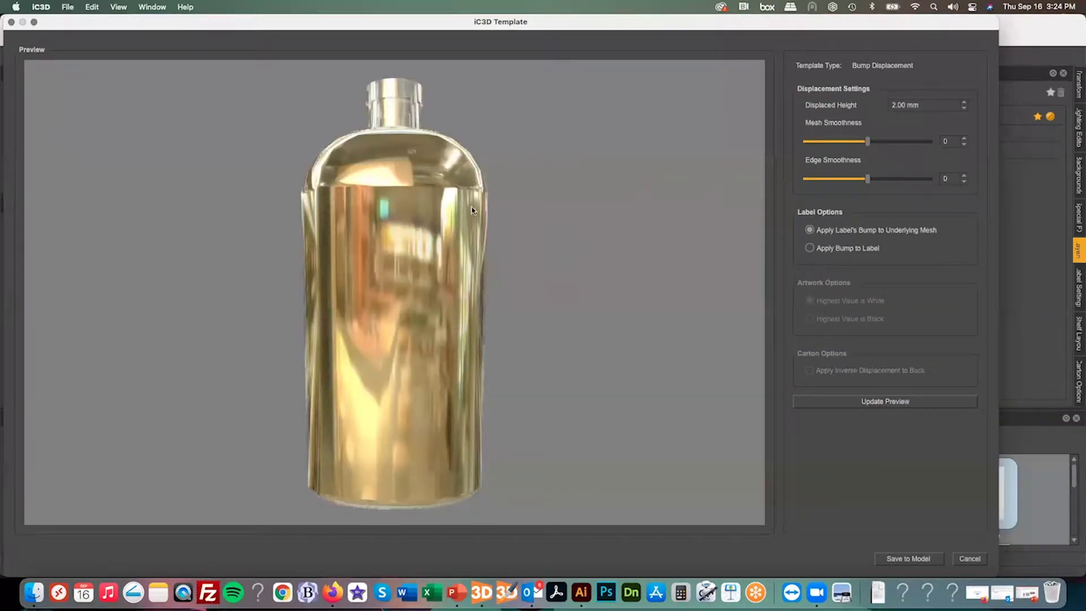
mouse_move(351, 284)
mouse_down()
mouse_move(383, 286)
mouse_move(362, 289)
mouse_up()
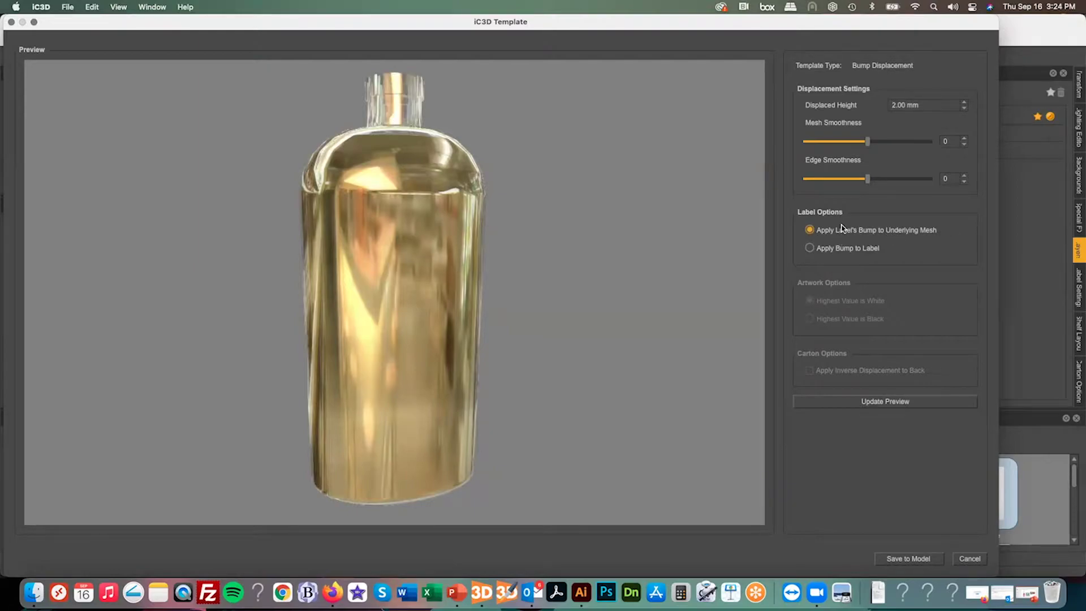
click(810, 249)
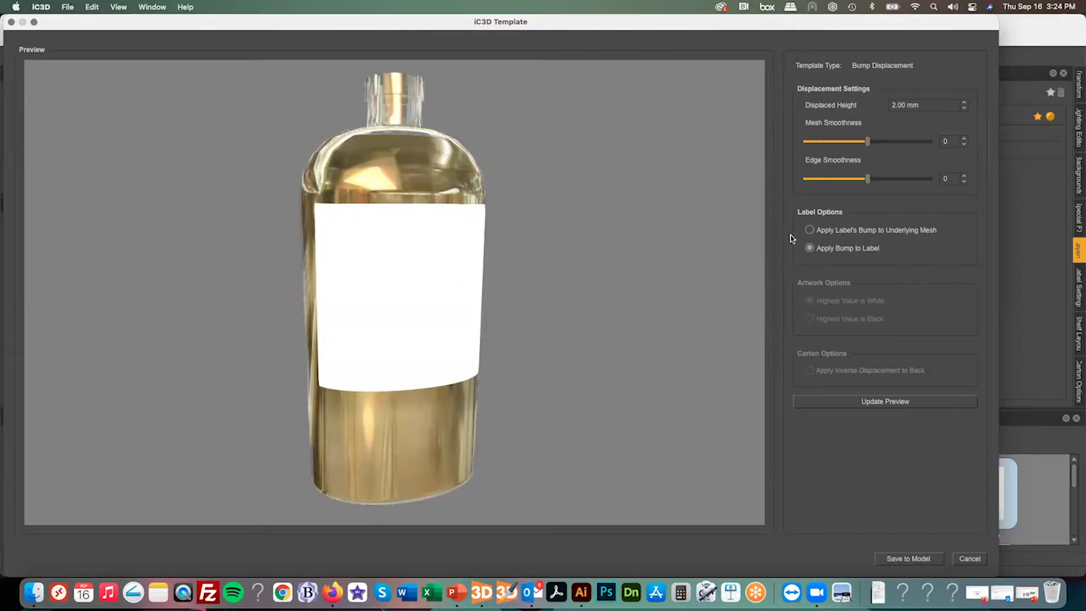
click(810, 230)
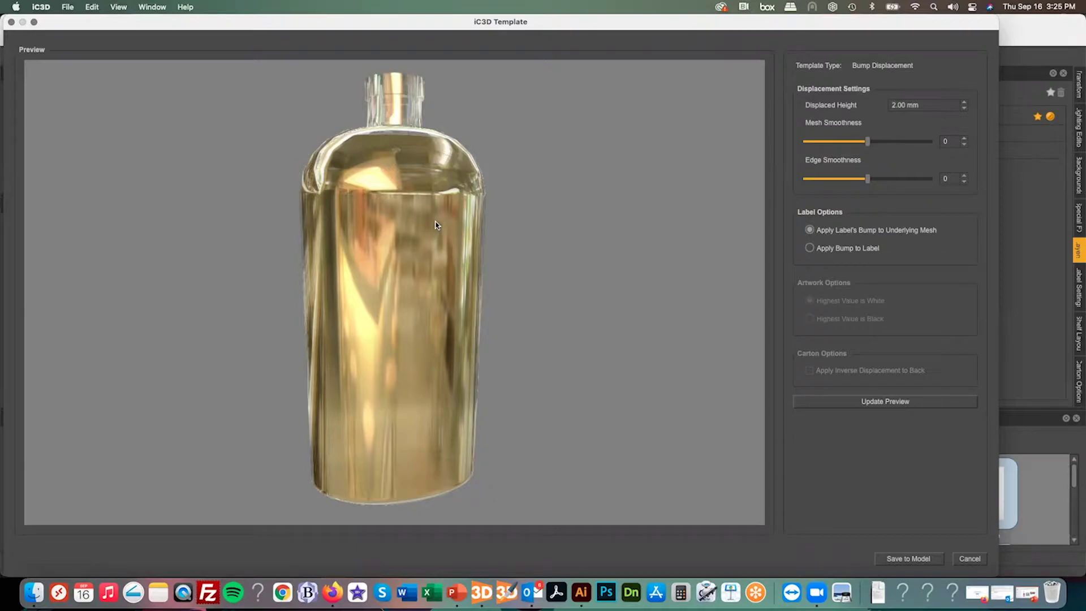
Set displaced height to 1 mm, mesh smoothness to 65 and edge smoothness to 25, preview the embossing and save it to the model
drag(921, 105, 806, 103)
text(1)
key(Return)
double_click(952, 142)
key(Return)
drag(926, 103, 860, 99)
double_click(953, 179)
click(950, 178)
text(25)
key(Return)
click(863, 400)
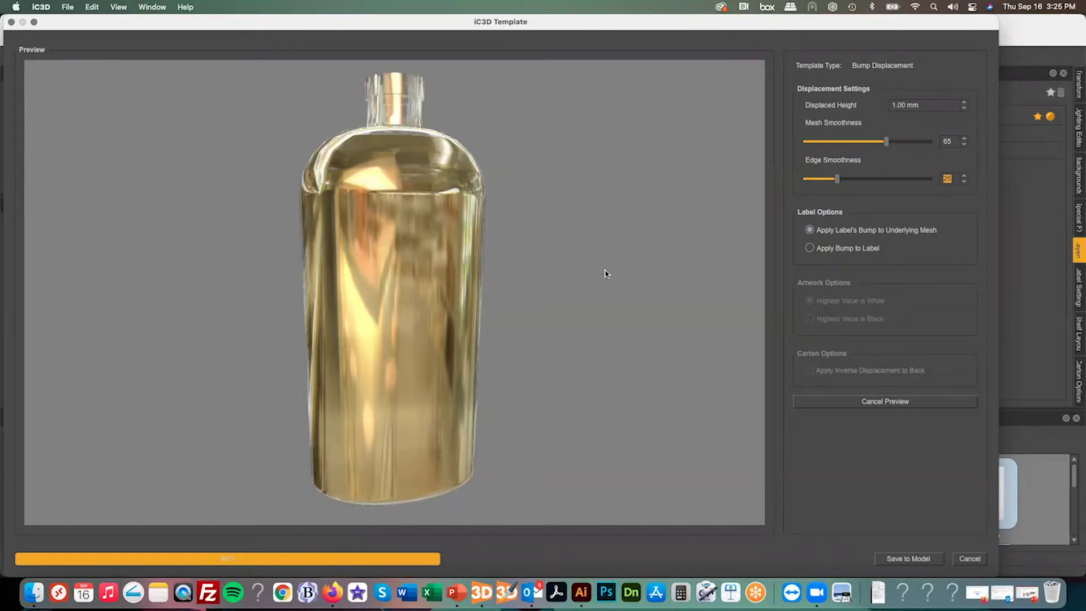
drag(545, 266, 590, 263)
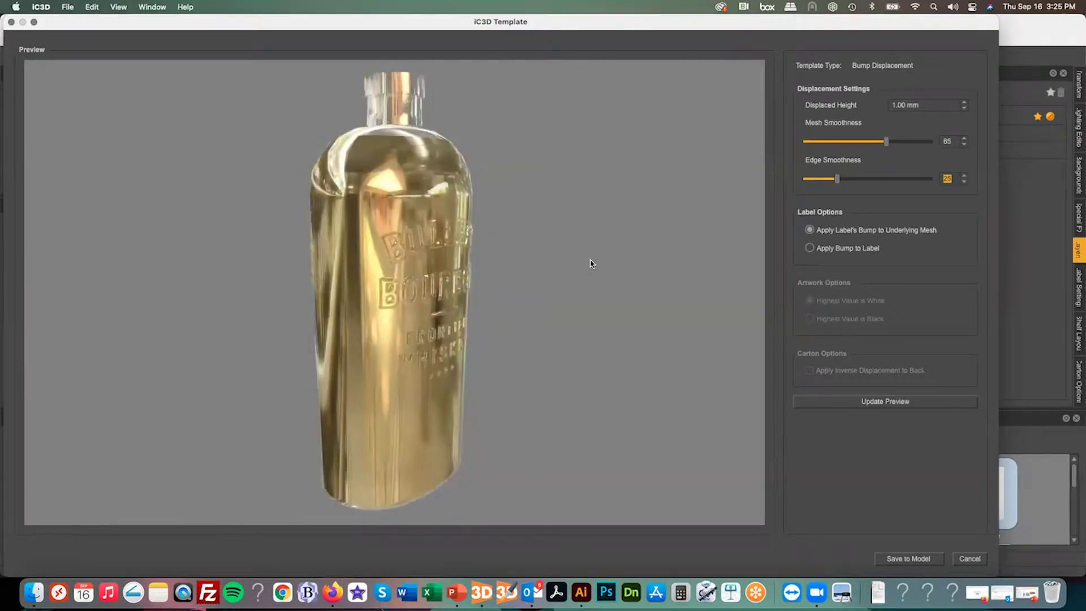
click(918, 556)
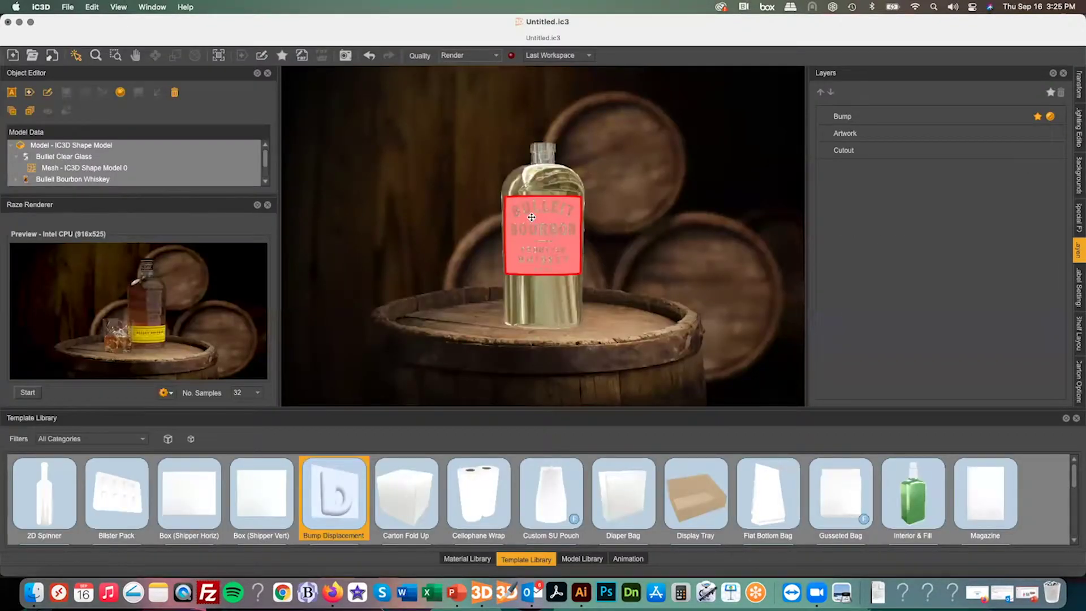
Move the bump label aside on the embossed bottle and delete it
drag(532, 217, 511, 278)
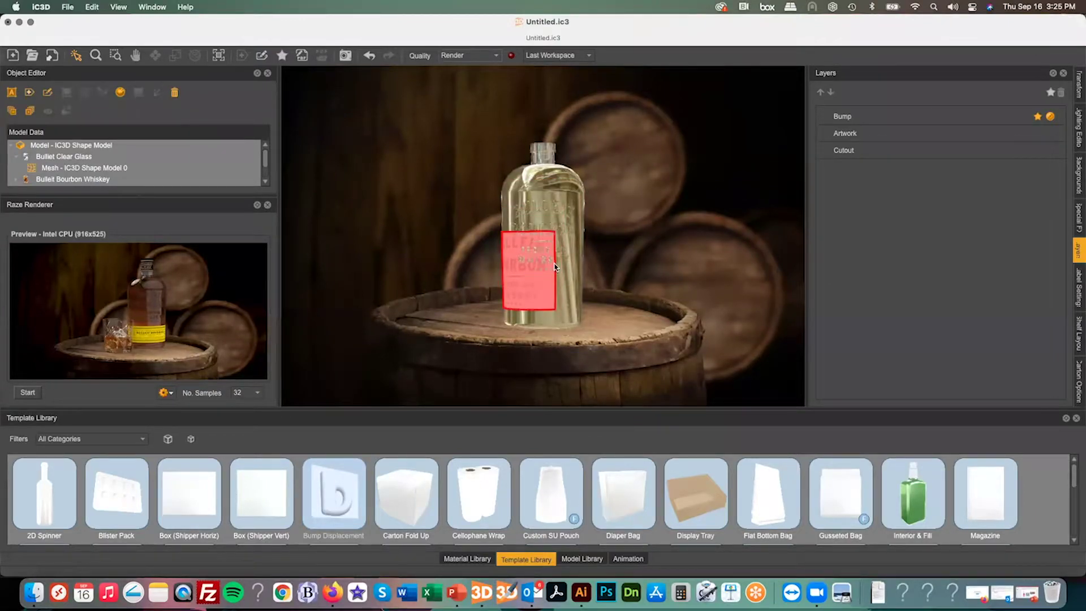
key(Delete)
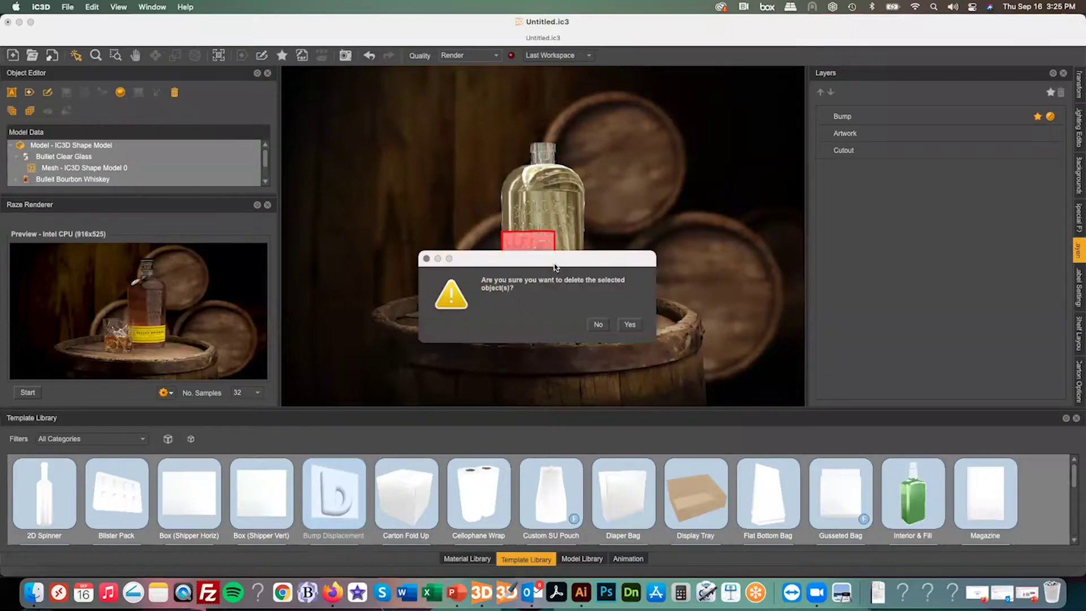
click(631, 325)
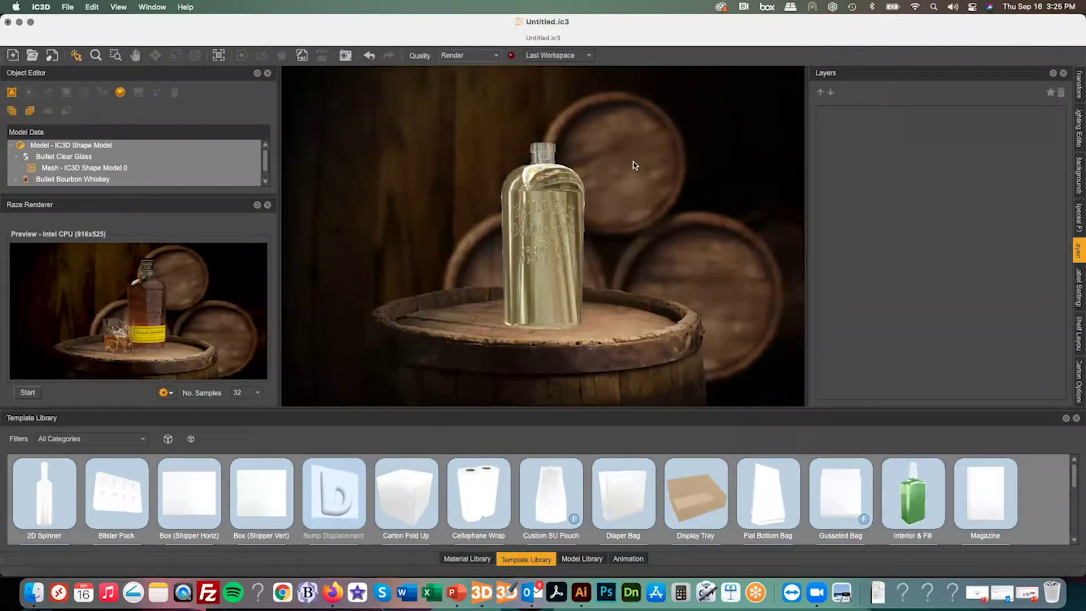
Select the bottle's clear glass mesh and switch the renderer to Adobe Illustrator
click(66, 159)
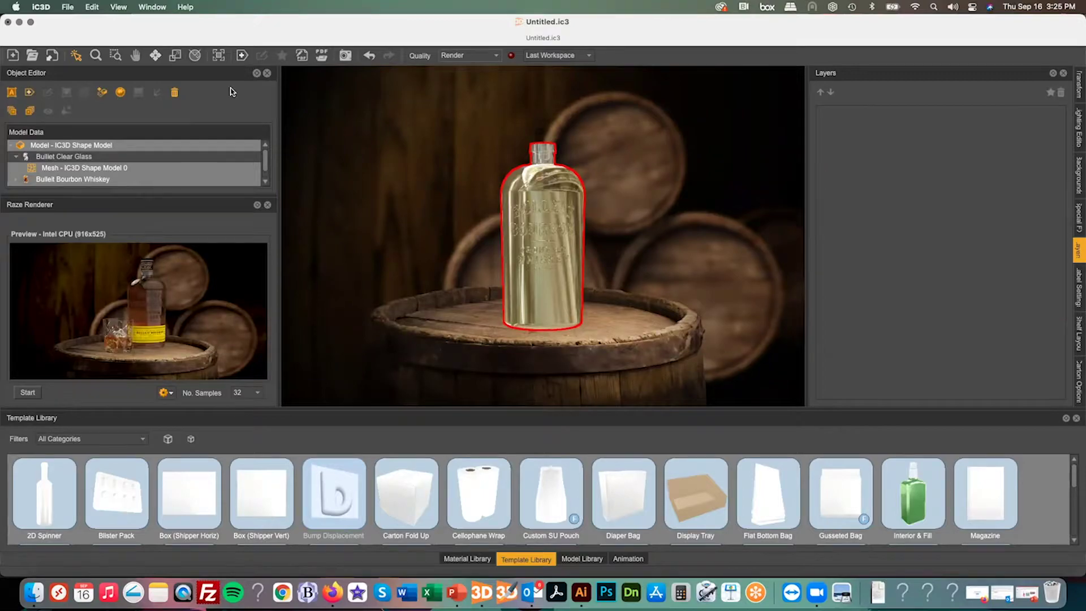
click(93, 6)
mouse_move(120, 61)
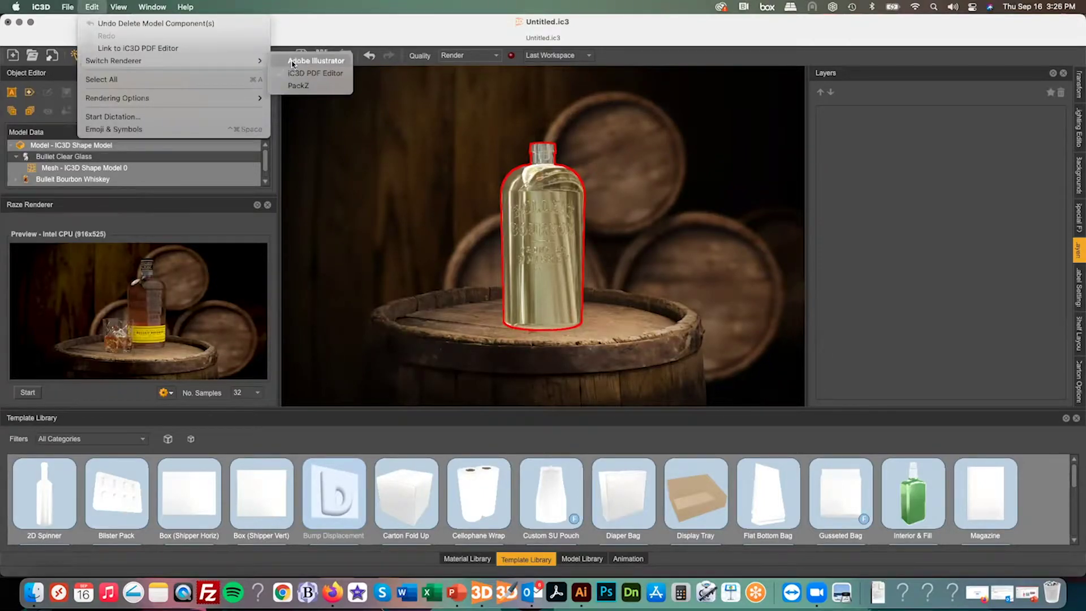
click(296, 63)
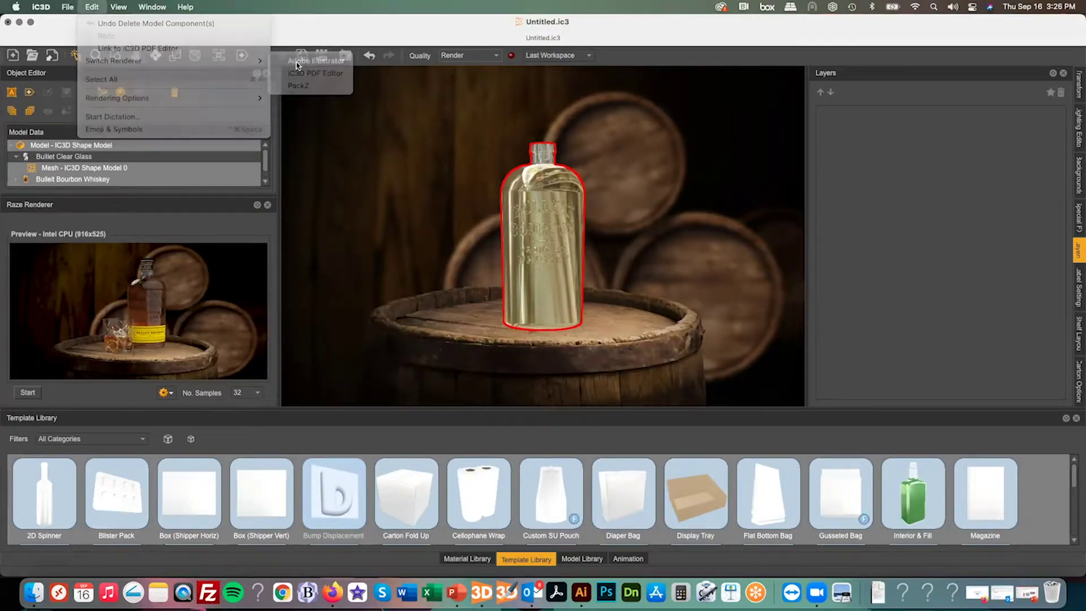
click(90, 6)
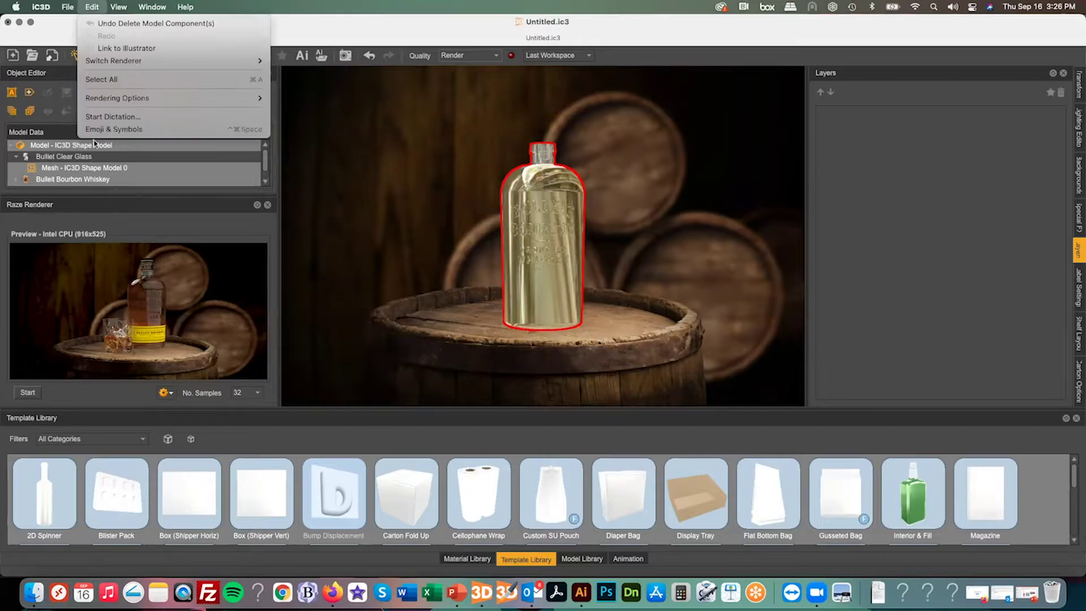
click(317, 201)
Add a new label 245 mm wide and 100 mm high to the bottle model
click(30, 94)
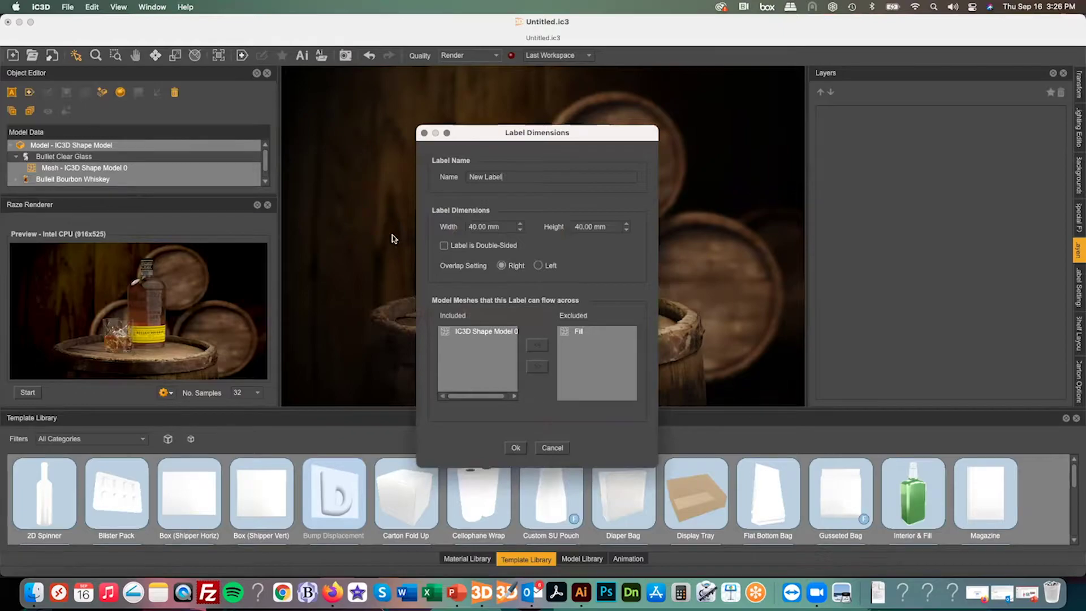
drag(496, 223, 440, 220)
text(245)
key(Tab)
text(100)
click(515, 447)
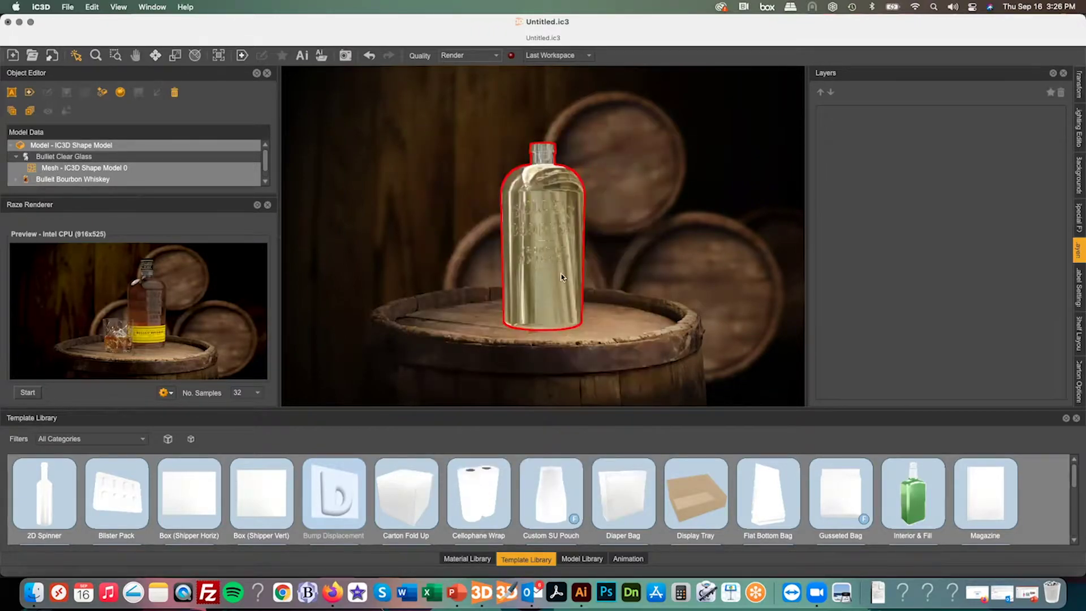
Switch the new label to Illustrator and open Bulleit Label Angle.ai from the 01 Bulleit Artwork folder
click(300, 56)
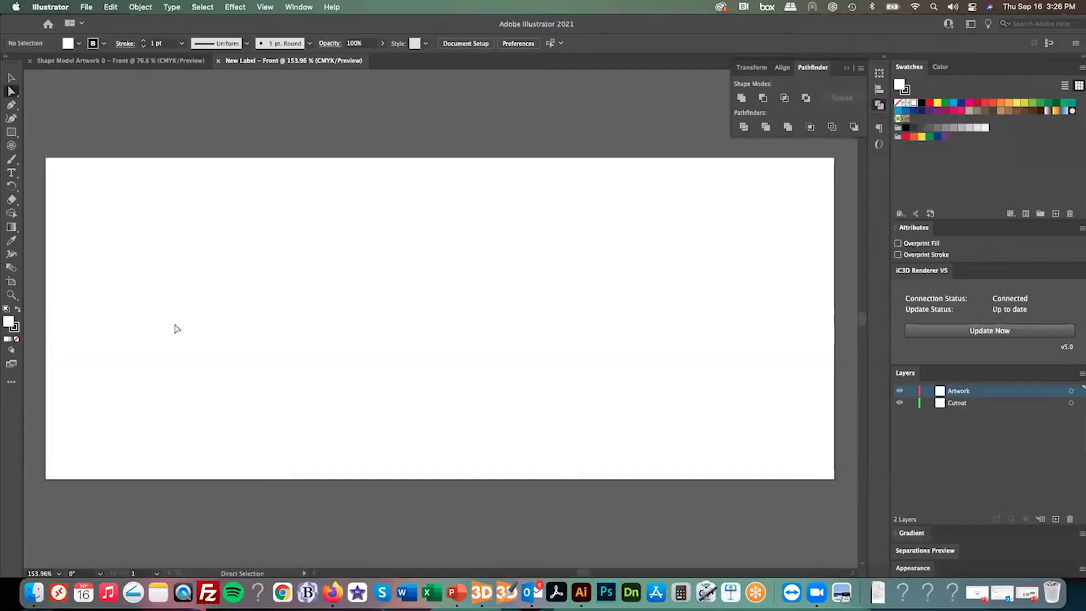
click(97, 6)
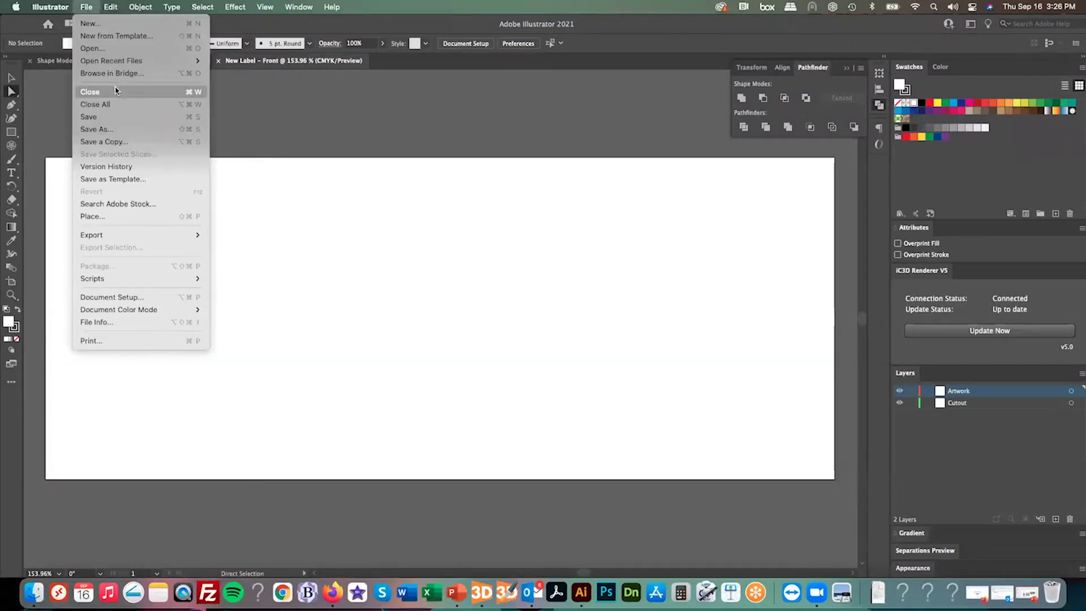
click(105, 50)
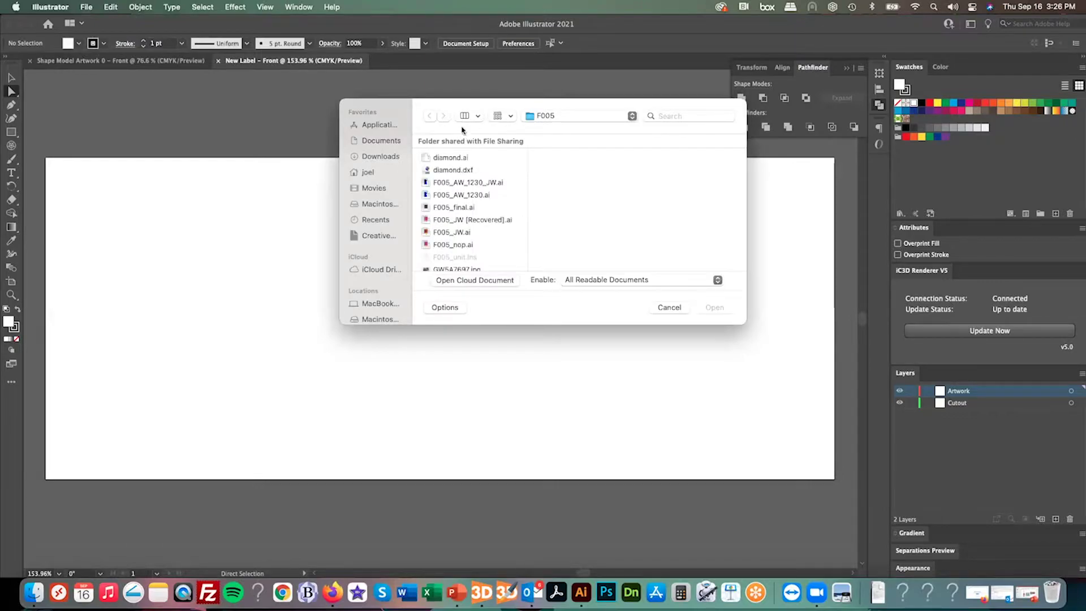
click(557, 117)
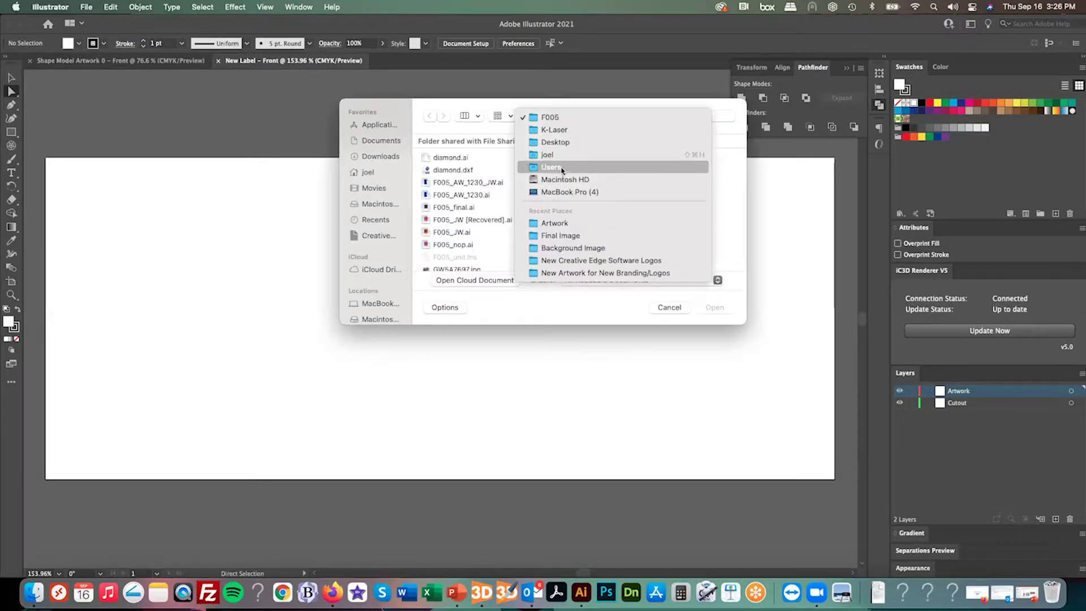
click(556, 142)
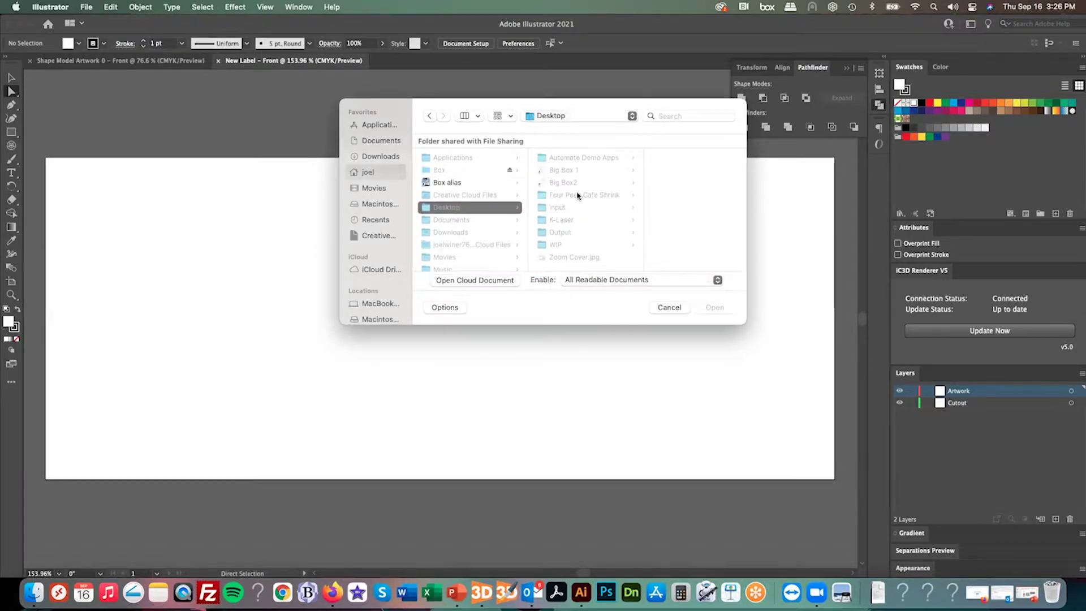
click(577, 195)
click(660, 160)
click(661, 162)
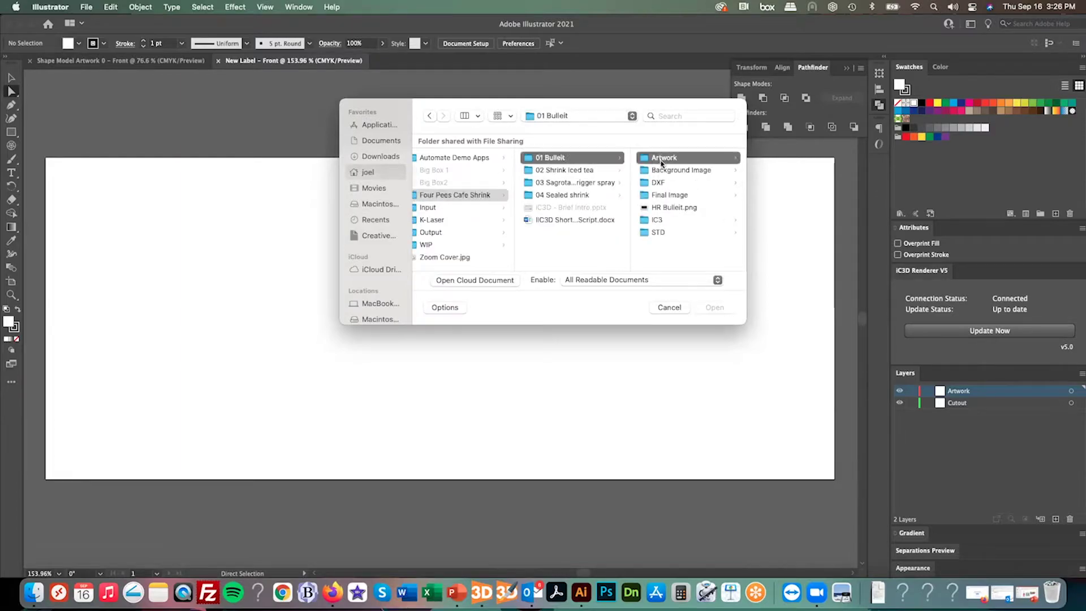
double_click(667, 171)
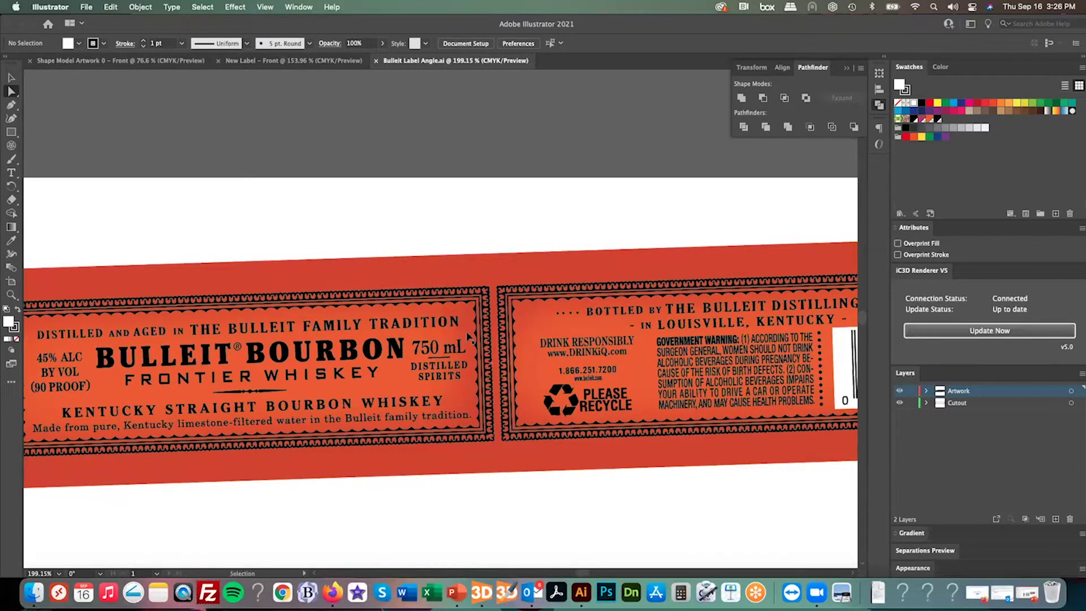
Examine the whole label at 100% and its wavy cutout path with the Artwork layer hidden
key(super+1)
scroll(294, 272, right, 2)
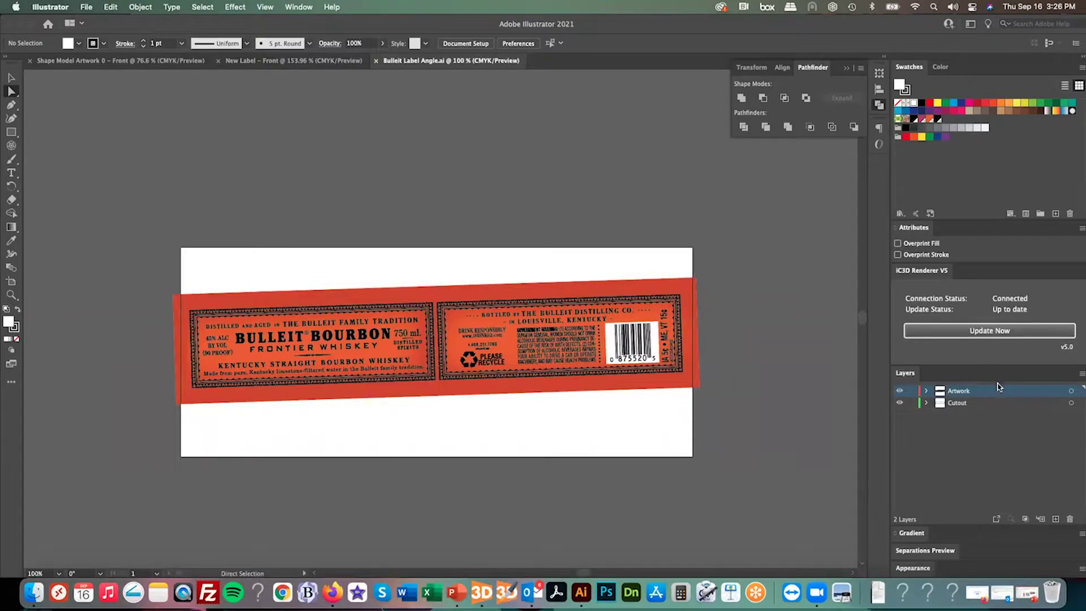
click(899, 393)
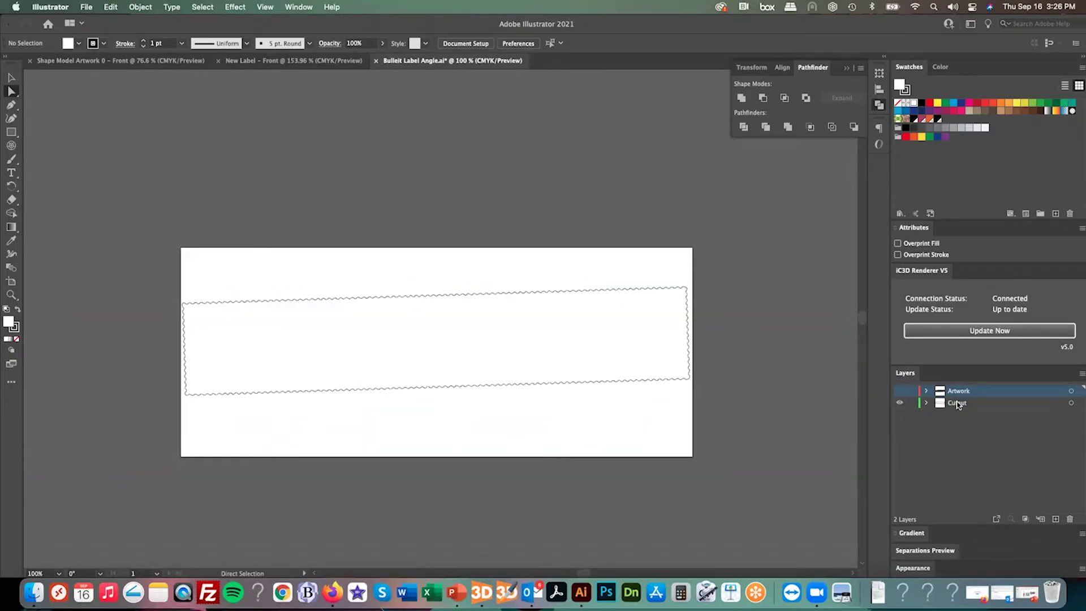
click(586, 334)
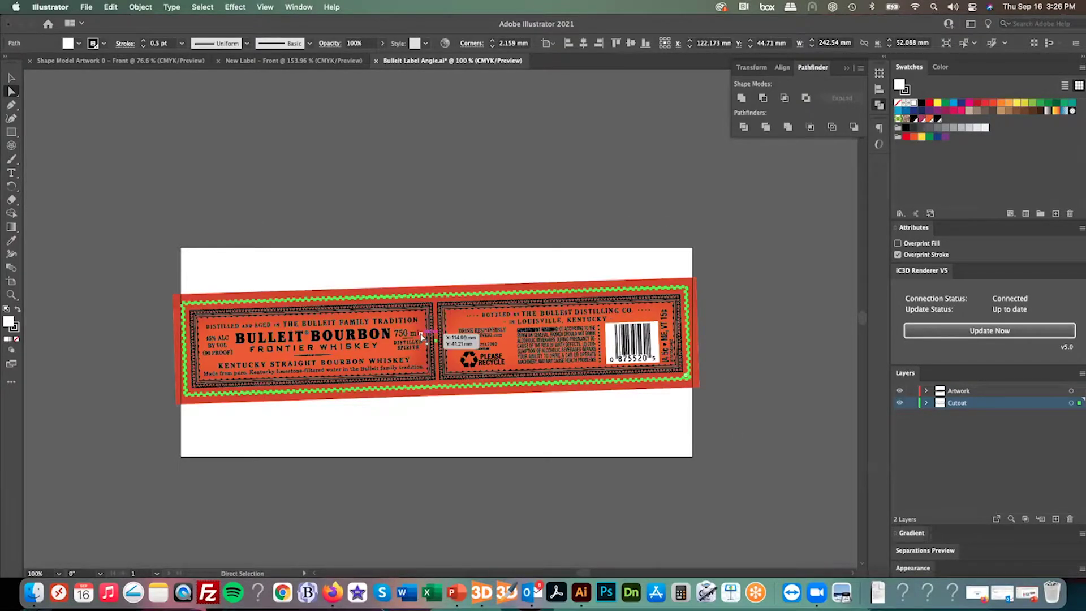
Copy all artwork and the cutout path into the New Label document, update the iC3D render and return to iC3D
shift+click(989, 391)
key(super+a)
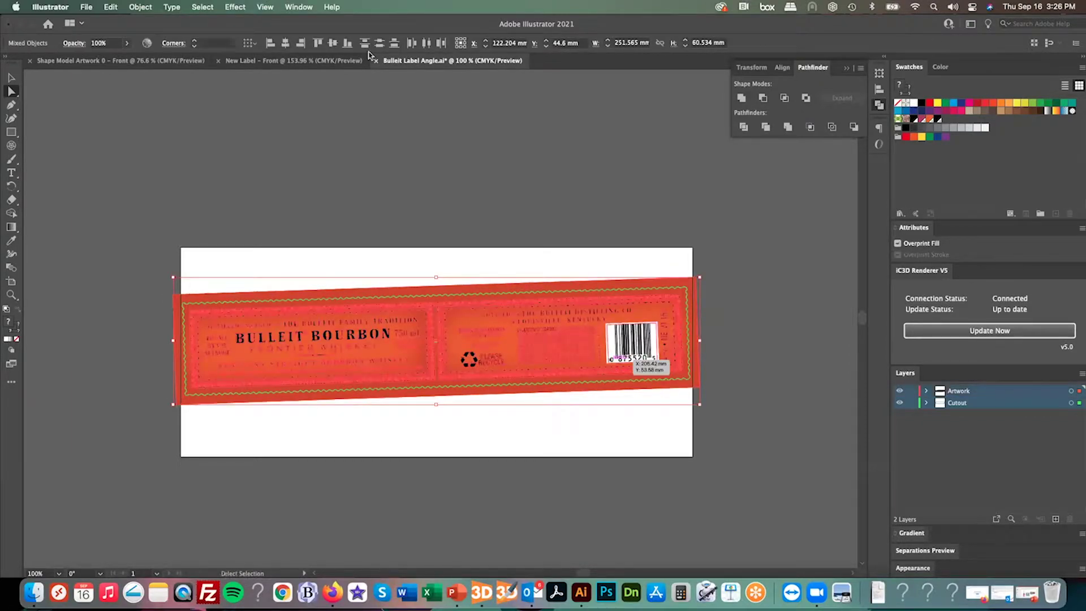
click(263, 60)
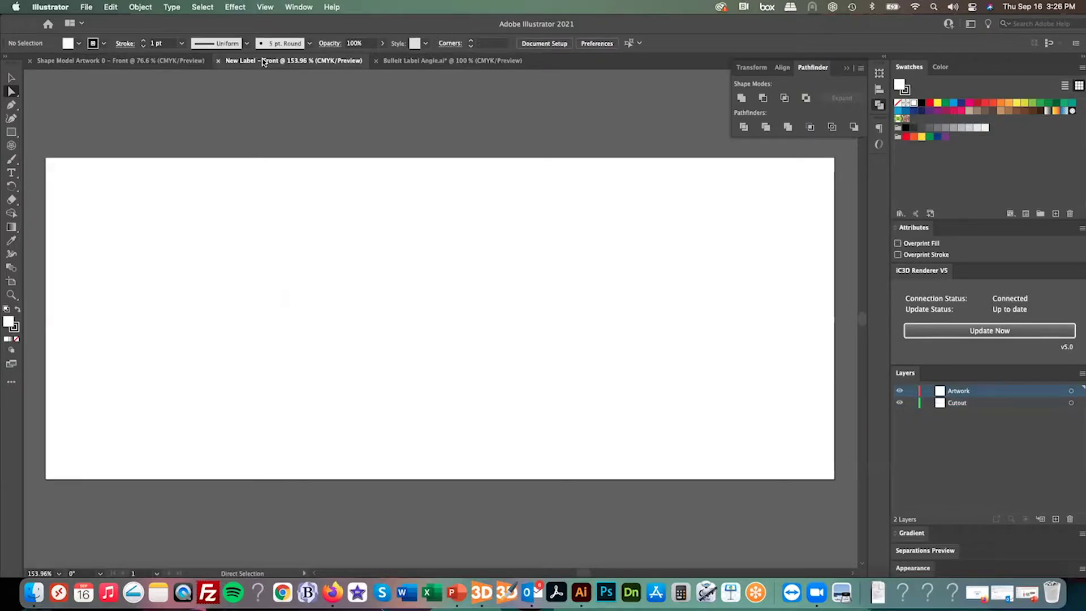
key(super+v)
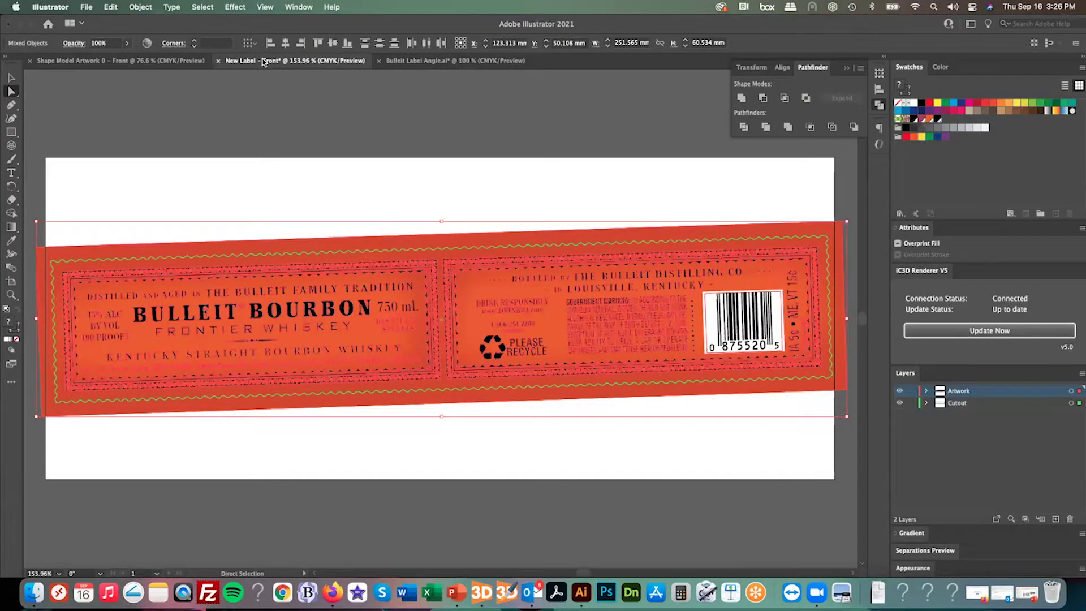
click(1001, 330)
click(482, 592)
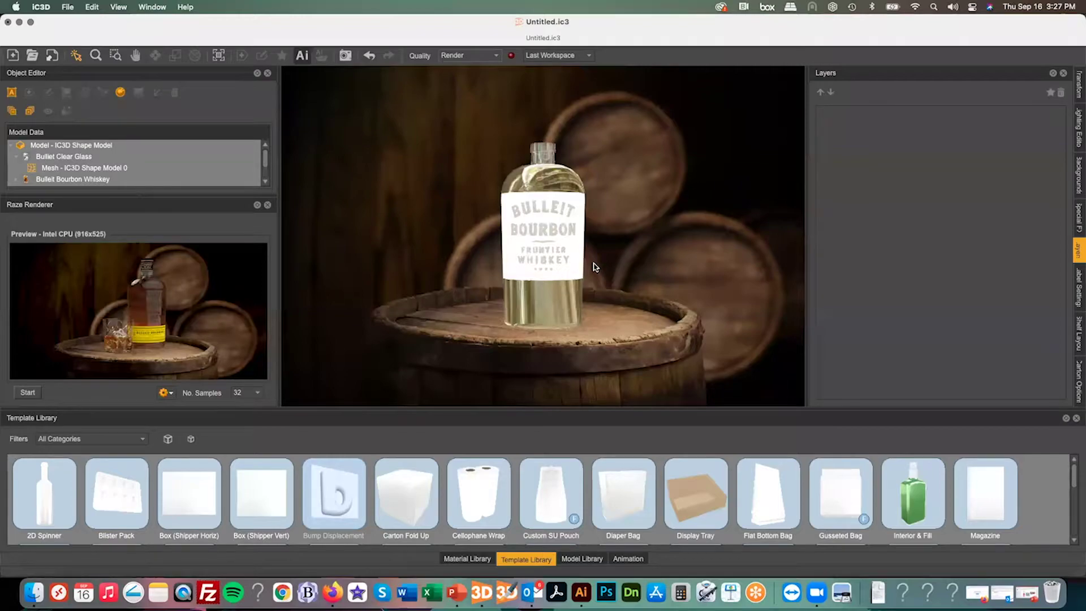
Offset the new label by X 250 mm and Y -395 mm from the front centre and check the wrap around the bottle
click(518, 246)
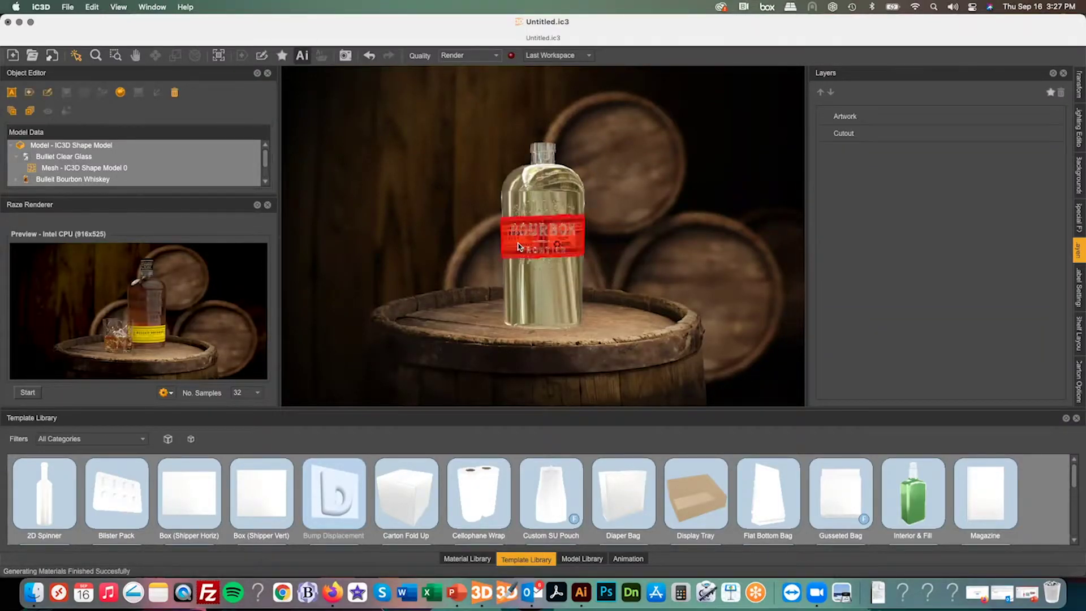
click(1078, 296)
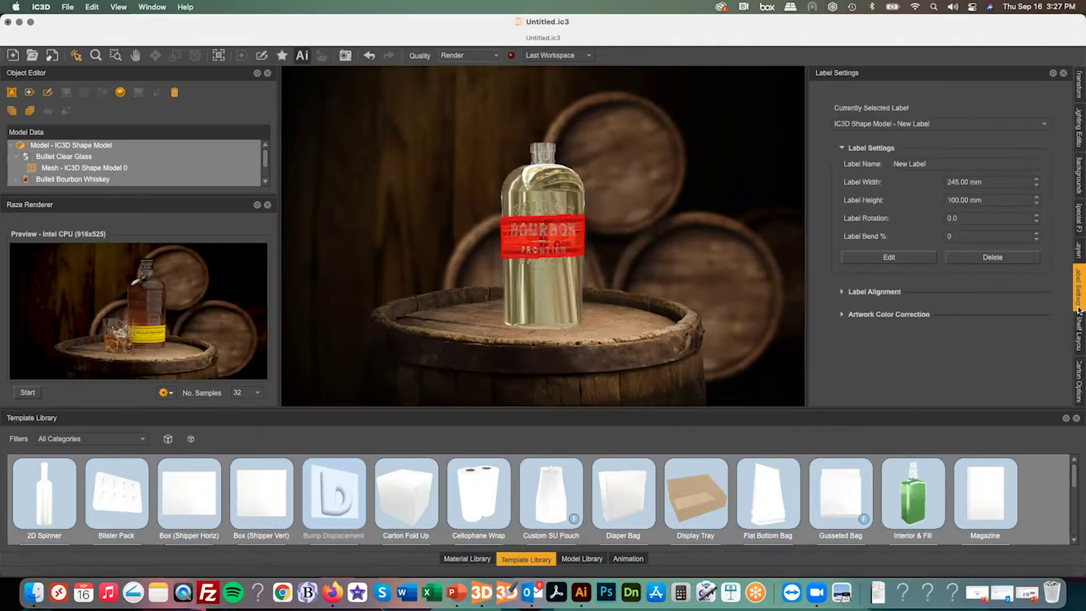
click(841, 292)
scroll(917, 325, down, 3)
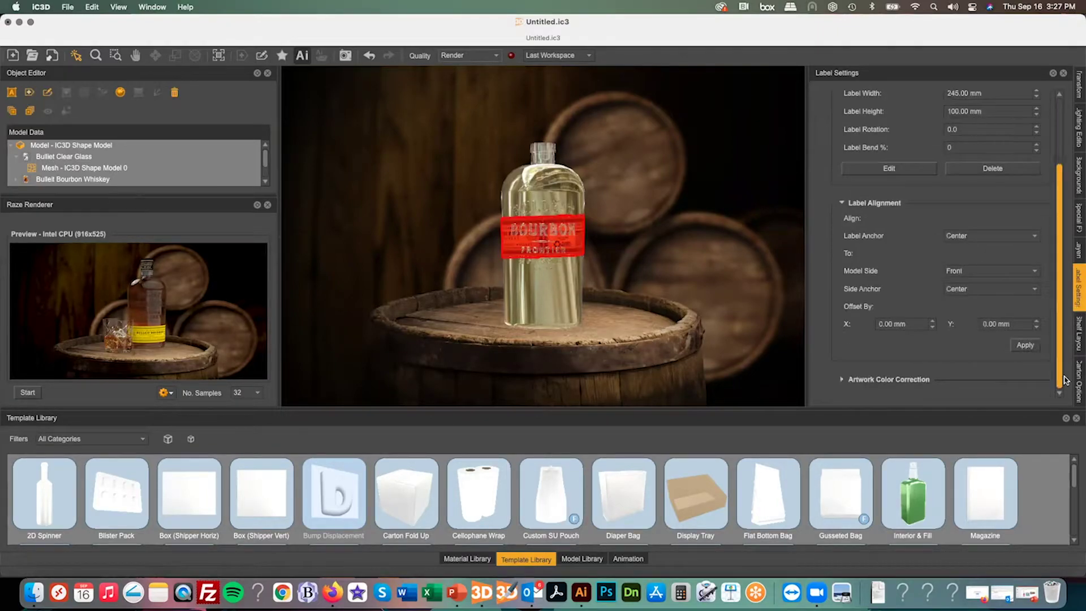
key(super+a)
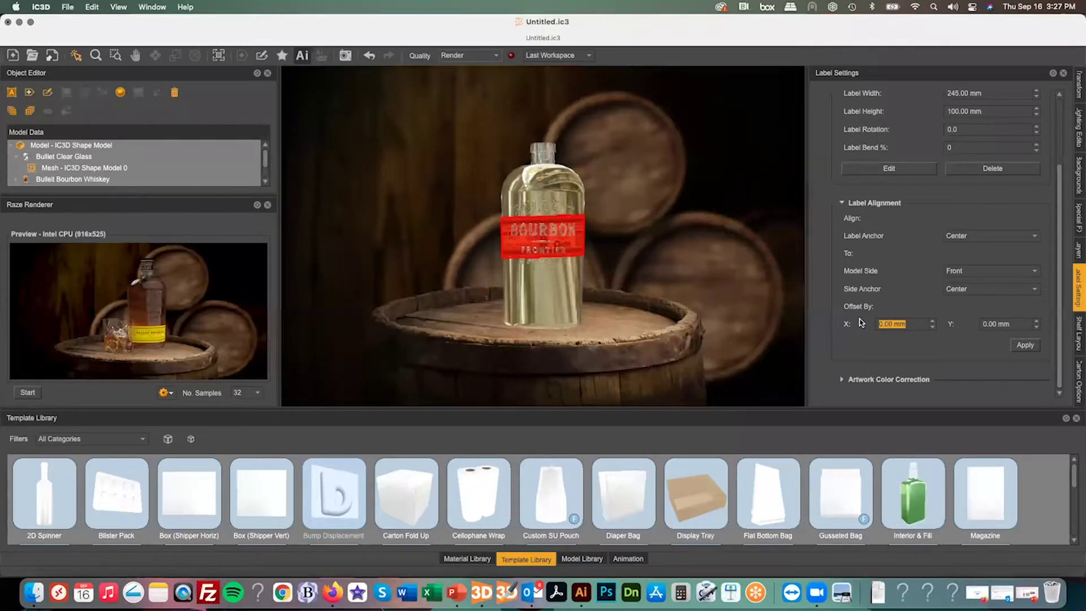
text(250)
key(Tab)
drag(969, 323, 968, 323)
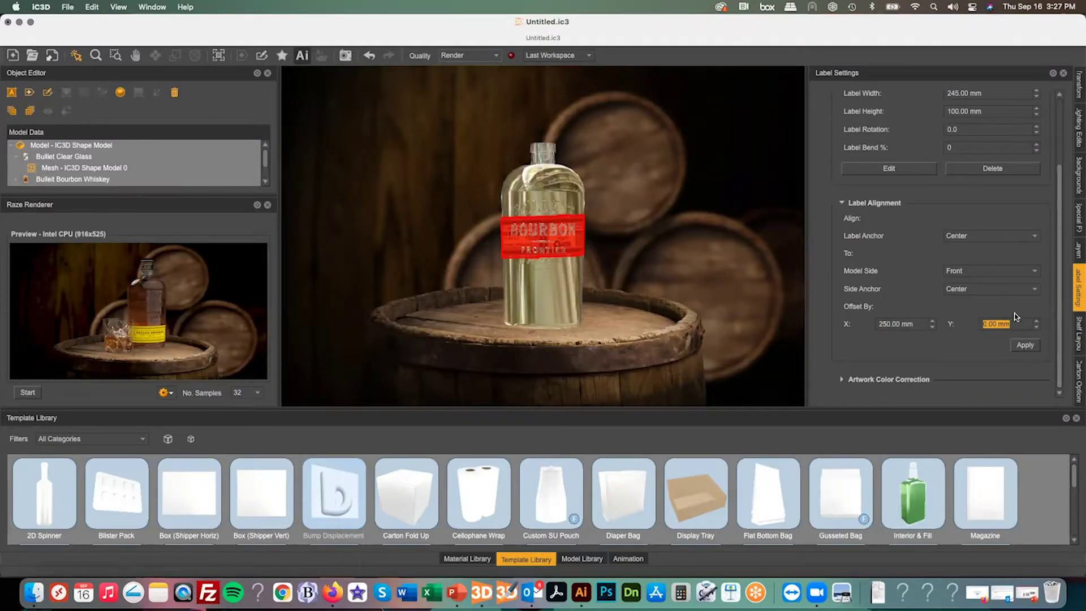
text(-395)
click(1025, 345)
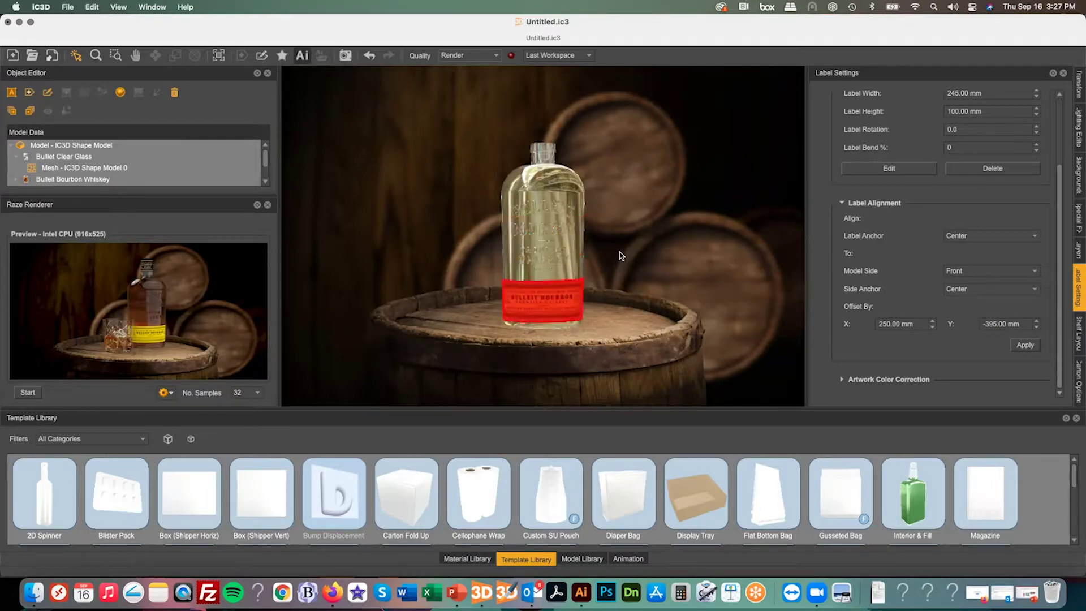
drag(687, 252, 709, 249)
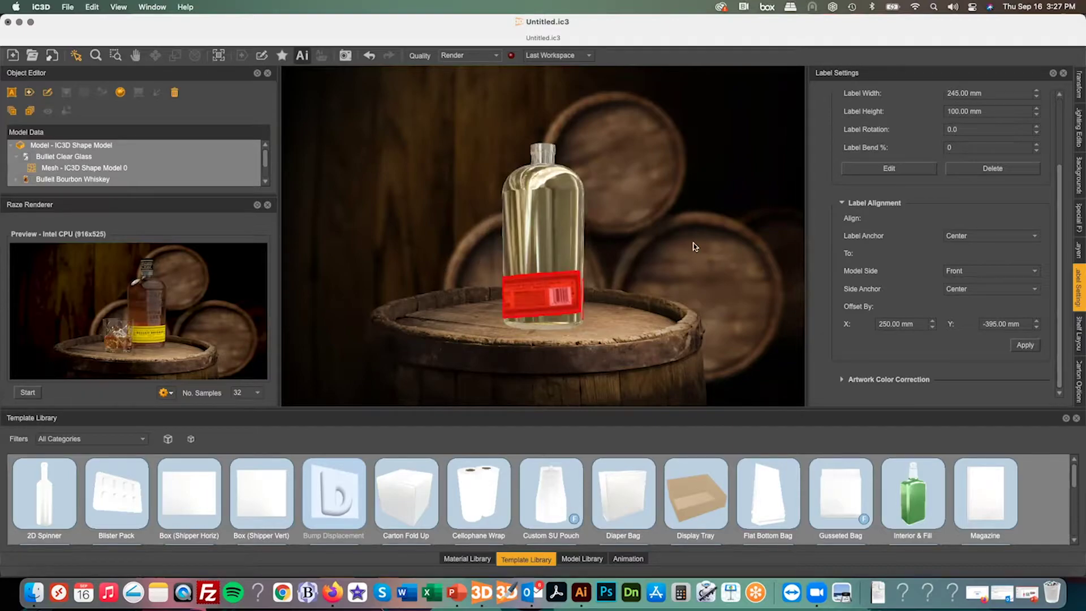
drag(693, 243, 694, 243)
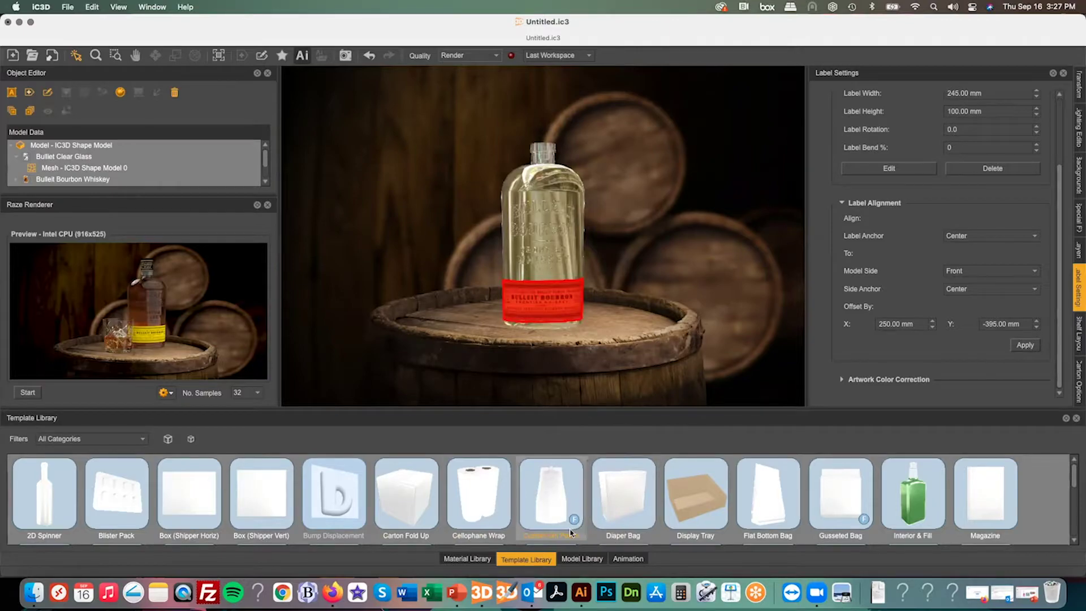
Browse the MP1 Beer Bottles, MP1 Spirits and IC3D - Model Library categories of the Model Library
click(582, 558)
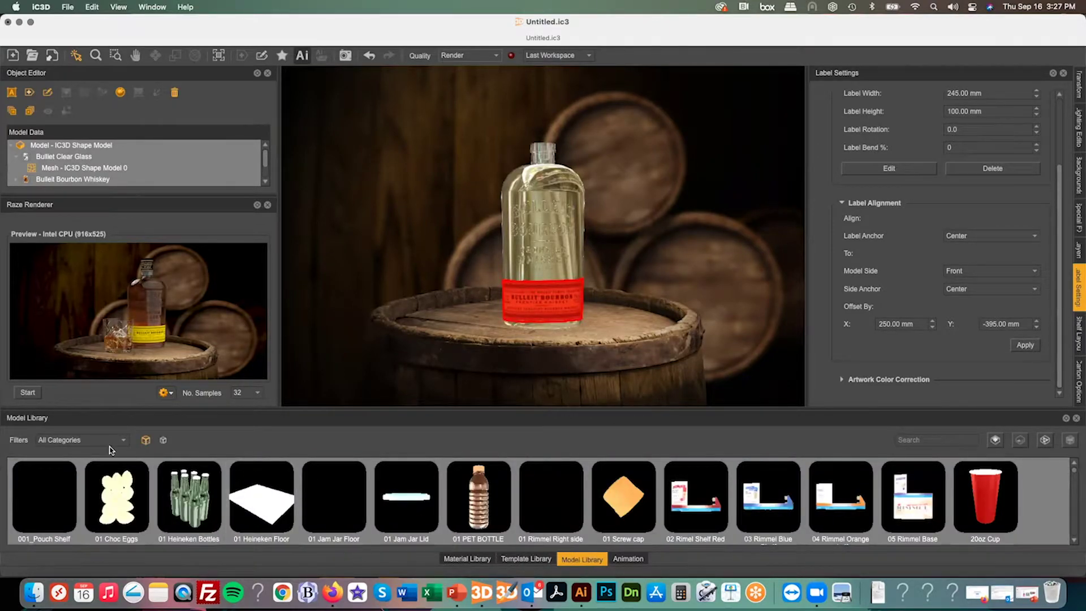
click(80, 440)
scroll(90, 477, down, 3)
scroll(90, 476, down, 3)
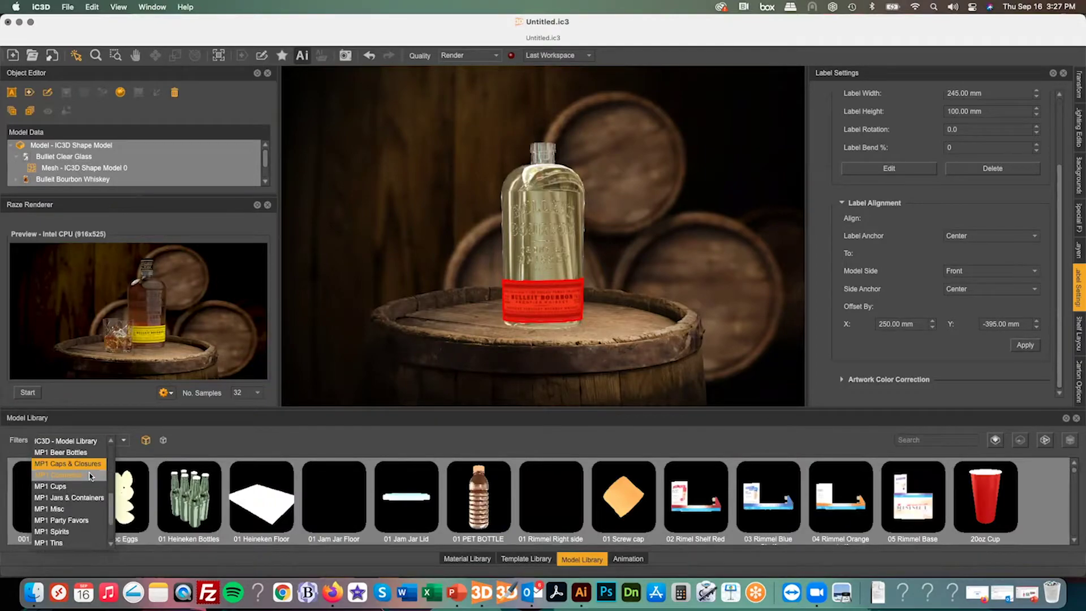
click(68, 461)
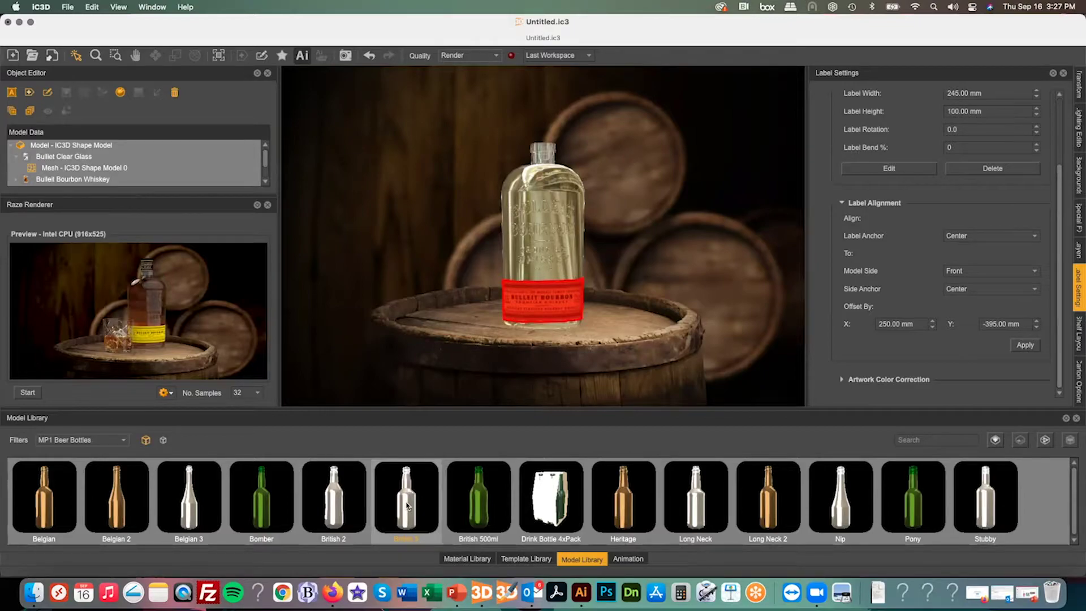
click(97, 440)
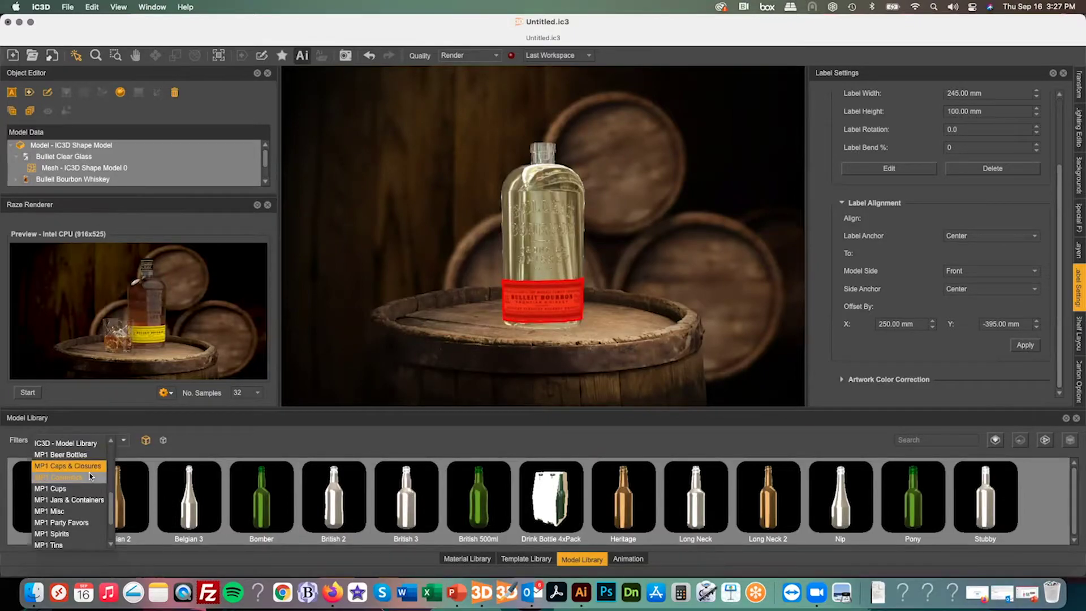
scroll(85, 479, down, 2)
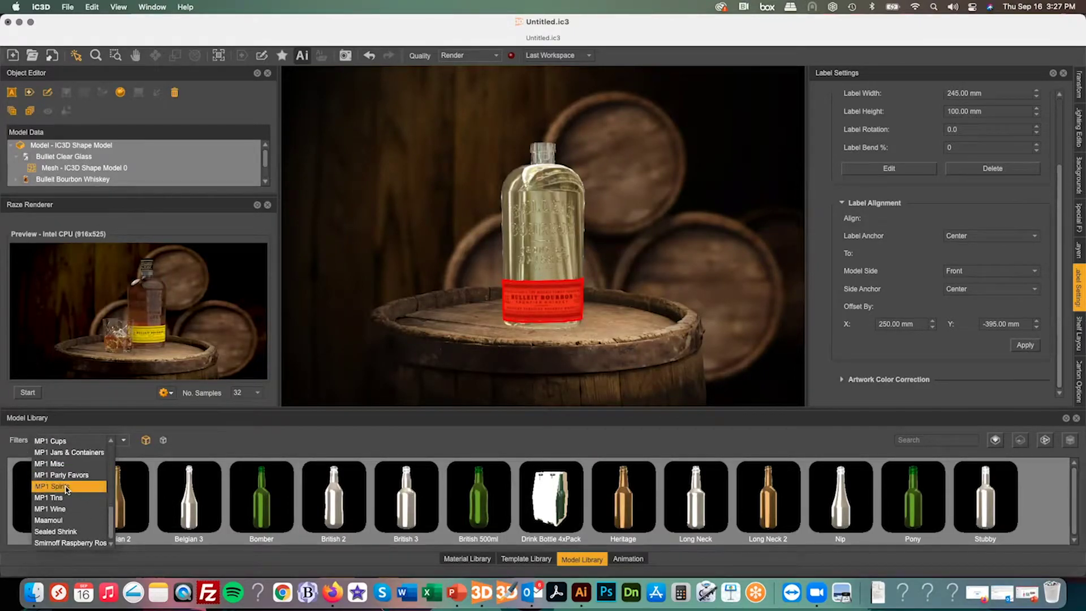
click(66, 487)
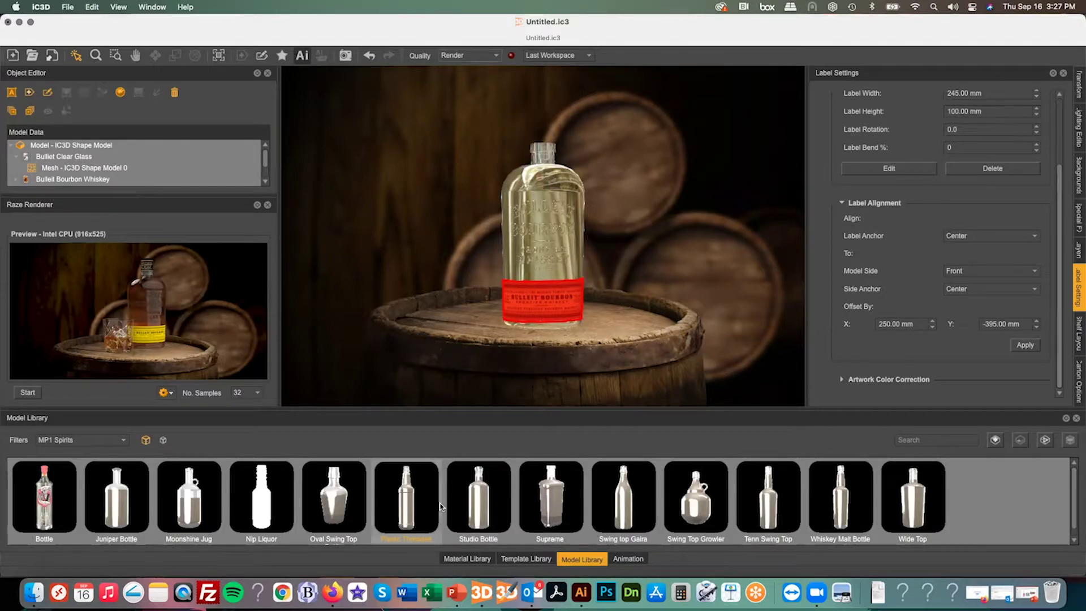
click(79, 440)
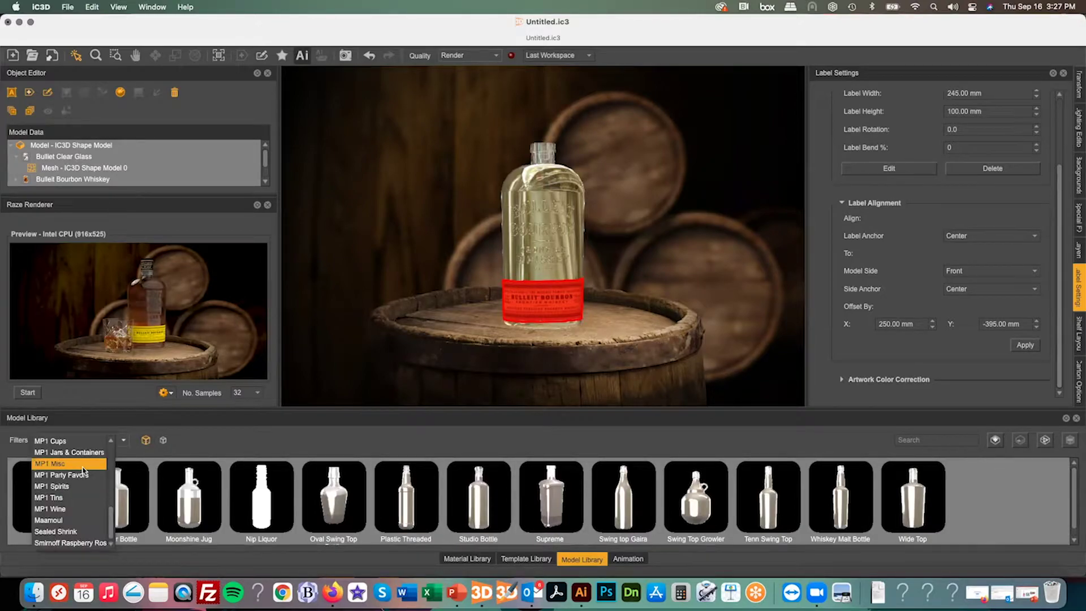
scroll(80, 480, up, 3)
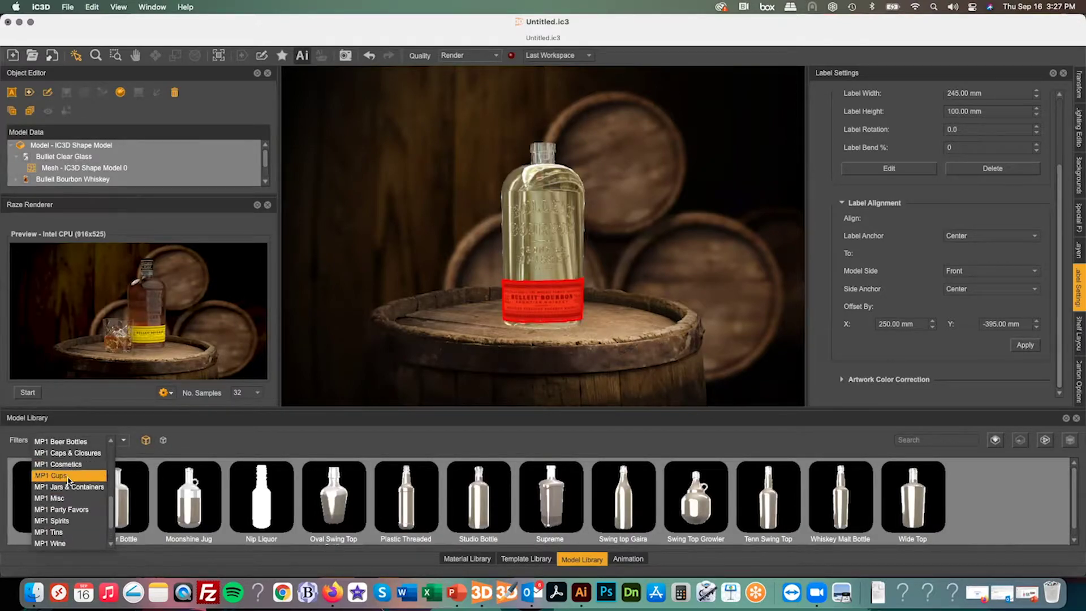
scroll(70, 484, up, 2)
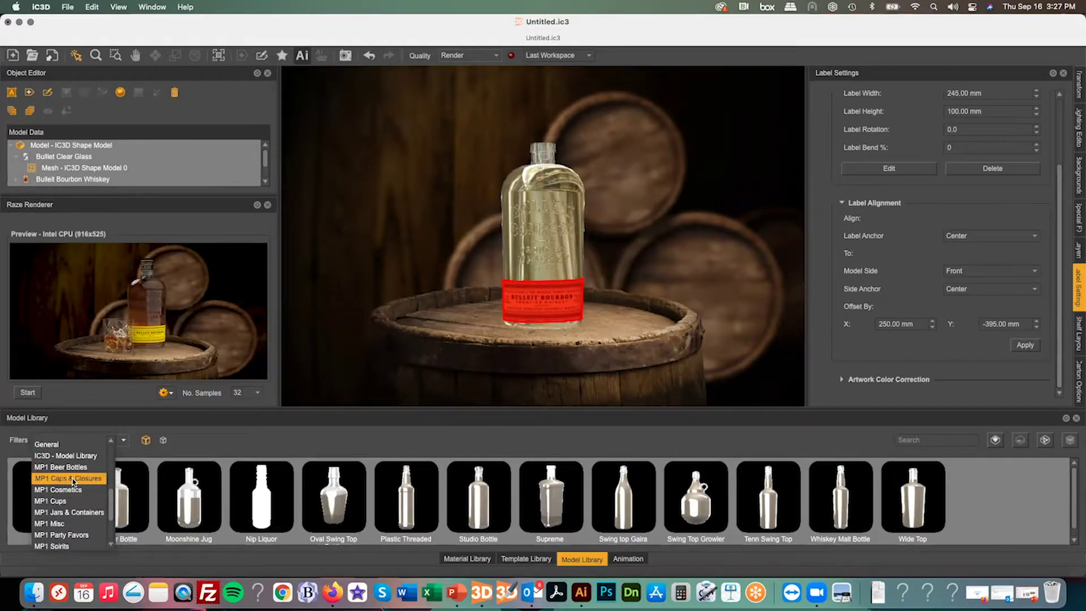
scroll(74, 481, up, 2)
click(65, 472)
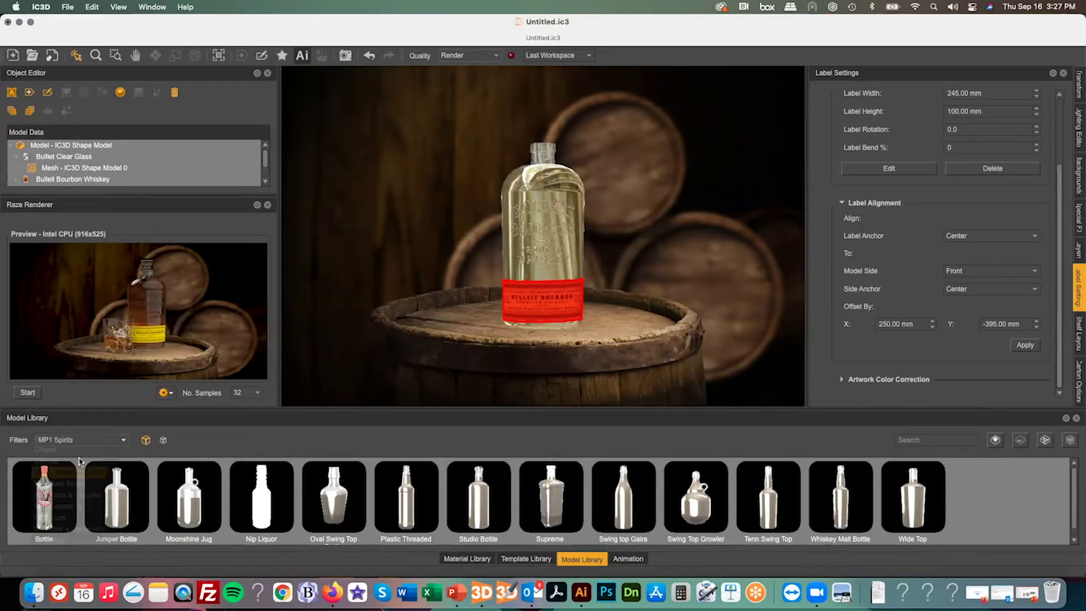
Filter the Model Library to the 01 Bulleit category
click(78, 441)
scroll(78, 461, up, 5)
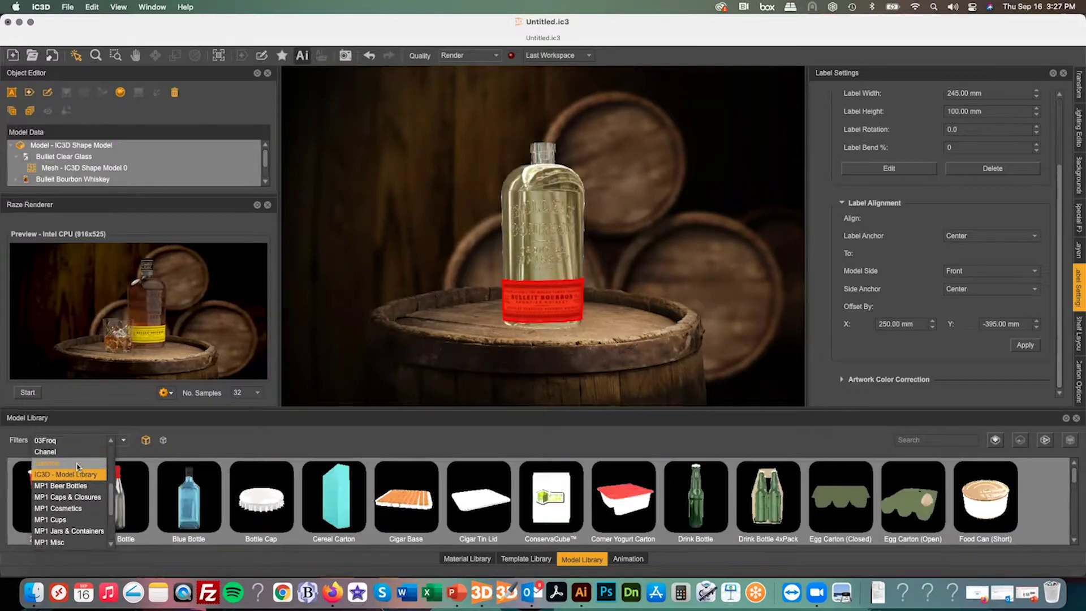
scroll(78, 466, up, 2)
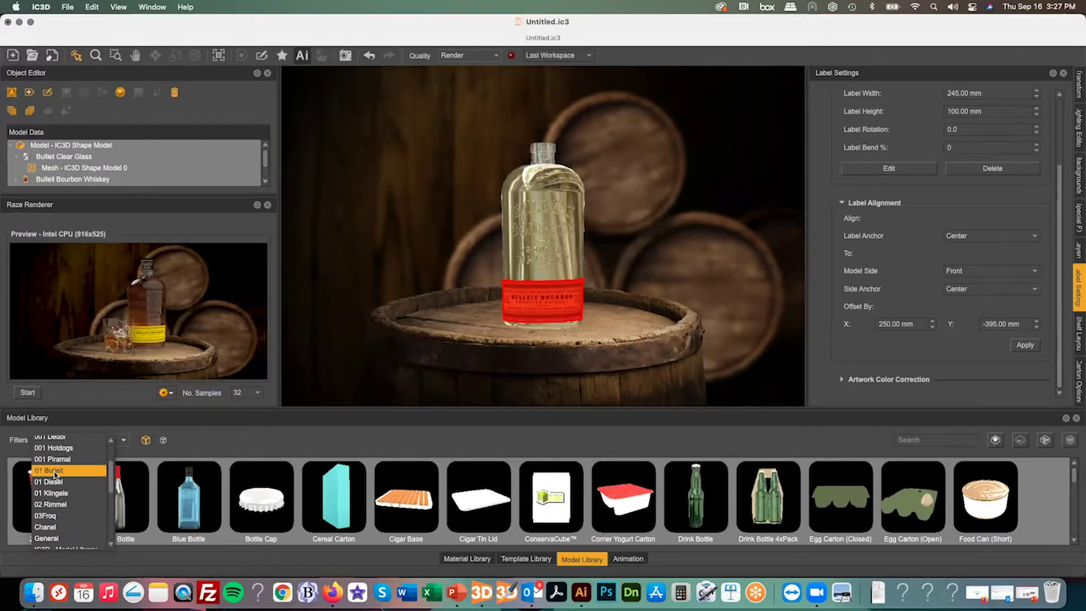
click(64, 471)
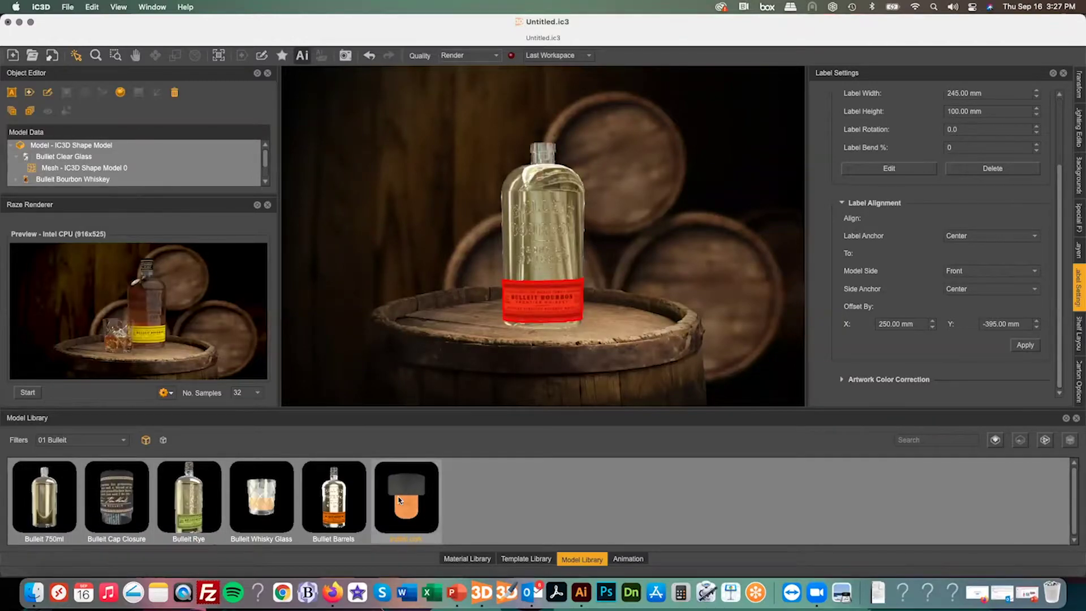
Add the bulleit cork, Bulleit Cap Closure and Bulleit Whisky Glass library models to the bottle scene
drag(399, 500, 461, 281)
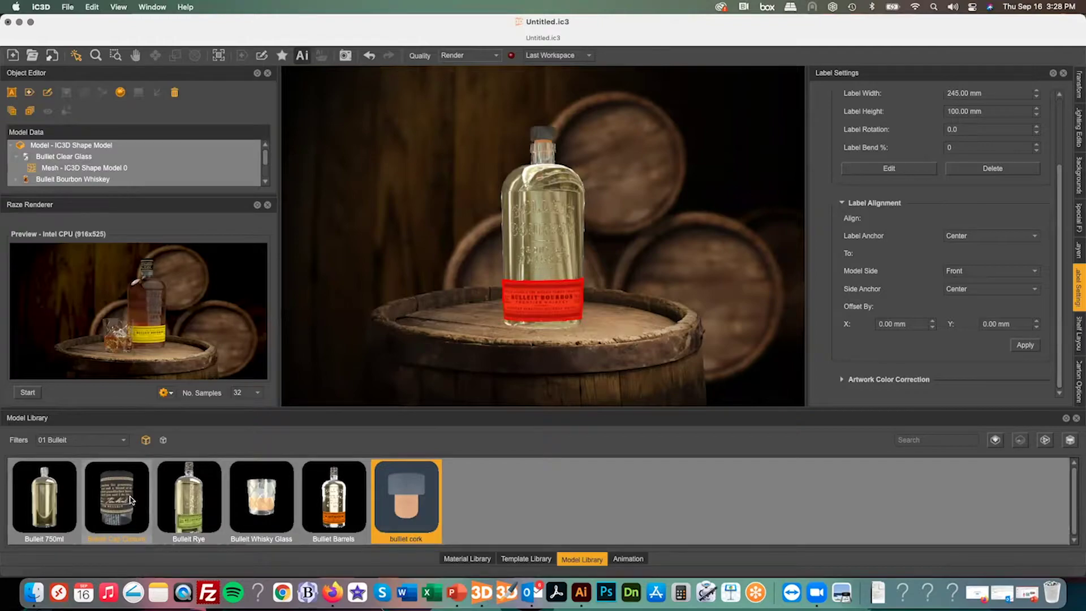
drag(130, 500, 461, 310)
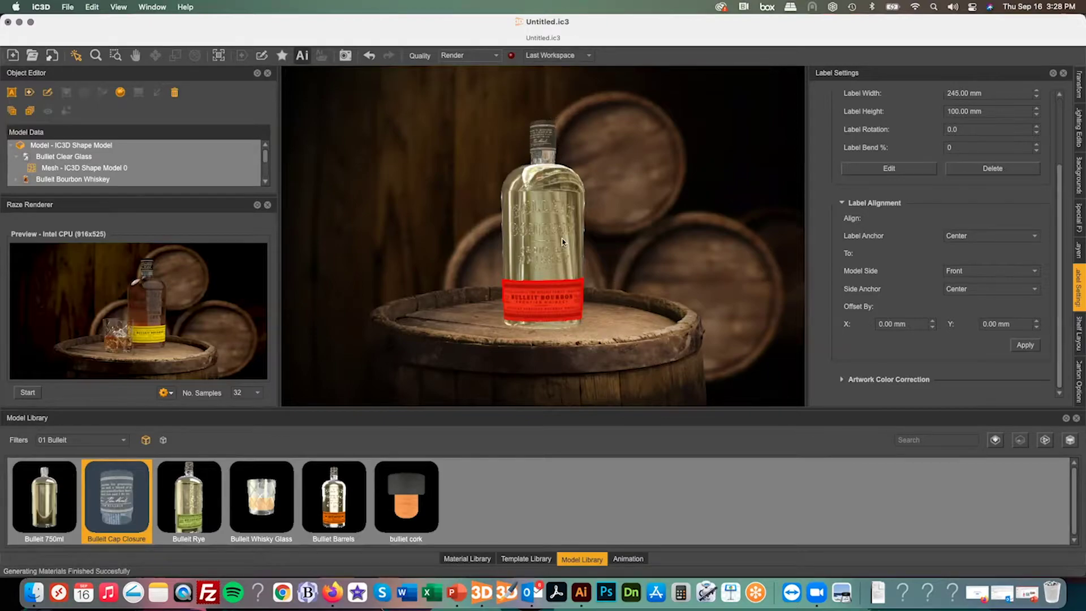
drag(261, 497, 507, 314)
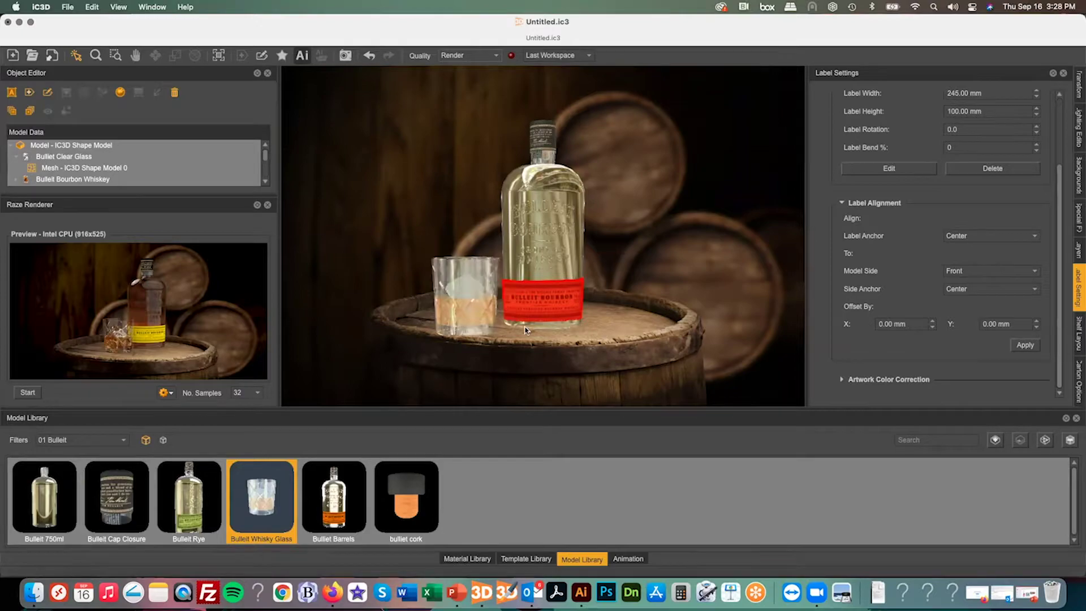
Apply the 01 Bulleit Barrels camera preset to the scene and close the camera settings
click(346, 55)
click(755, 339)
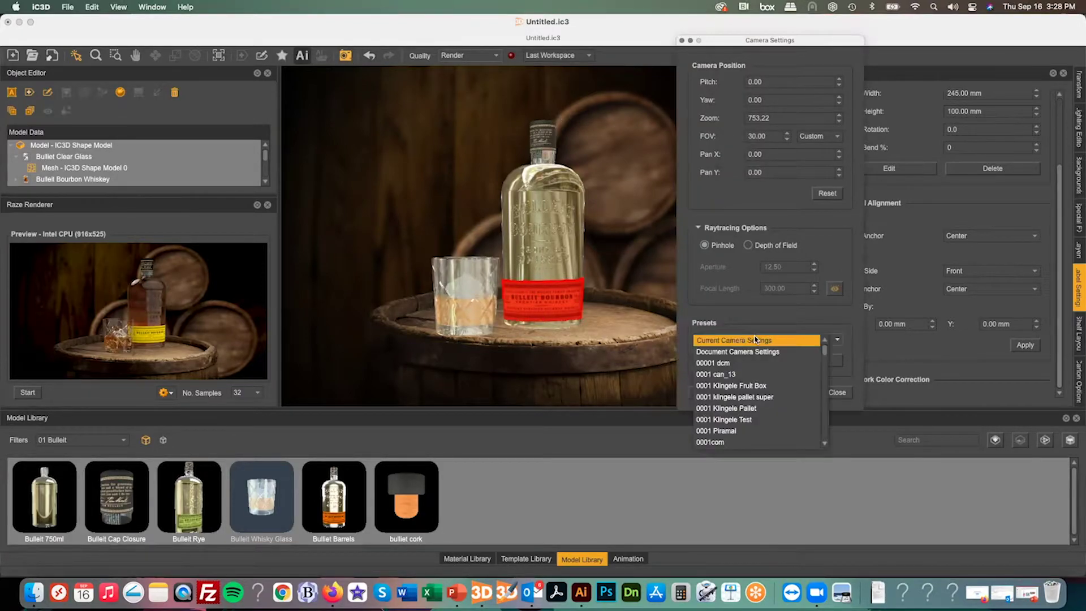
scroll(756, 340, down, 10)
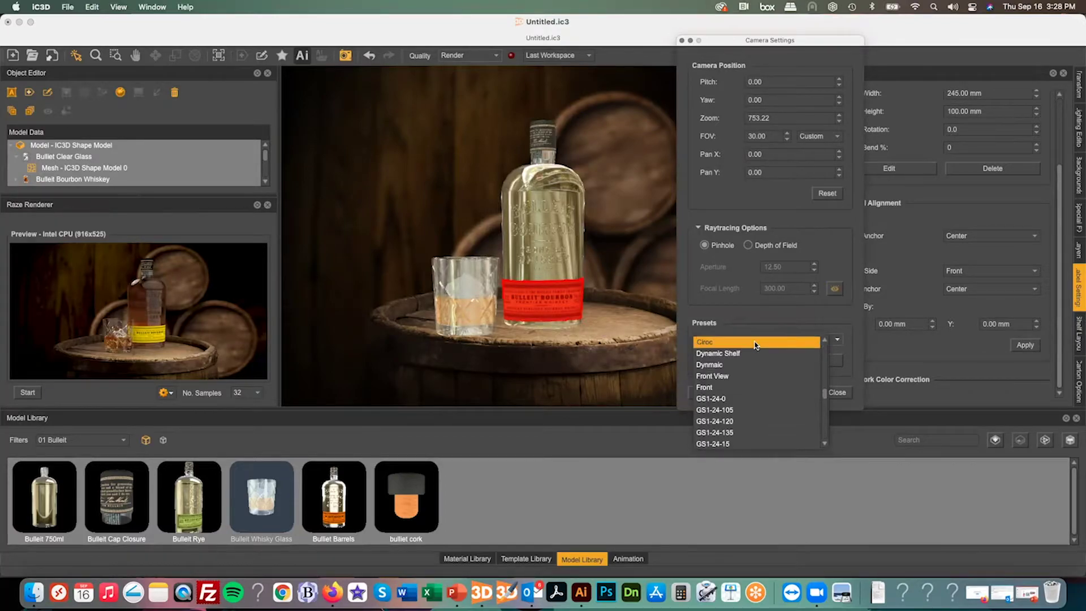
scroll(718, 373, up, 5)
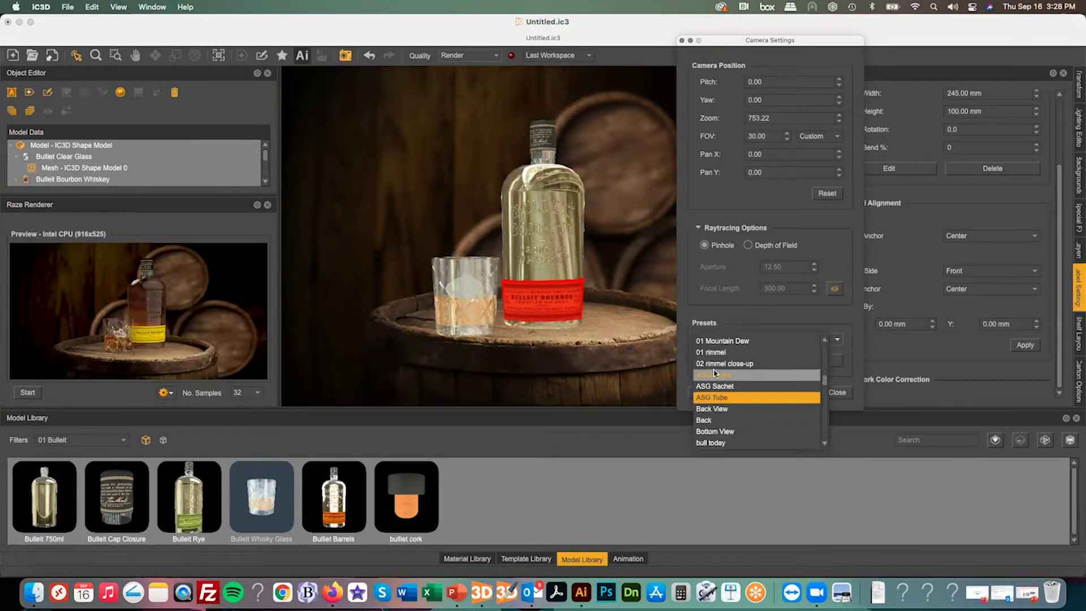
scroll(715, 372, up, 8)
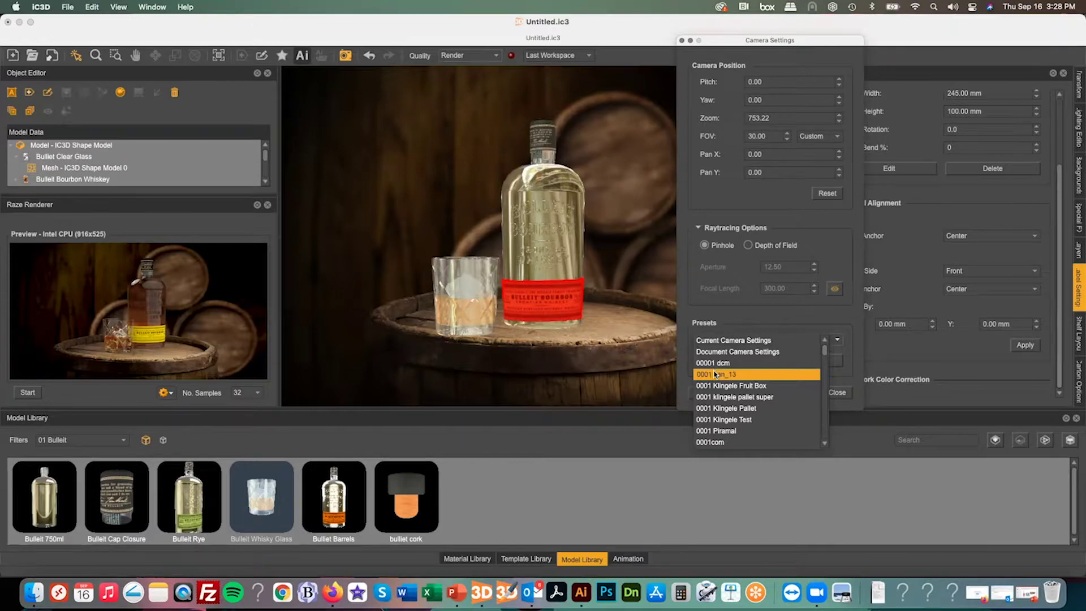
scroll(715, 374, down, 6)
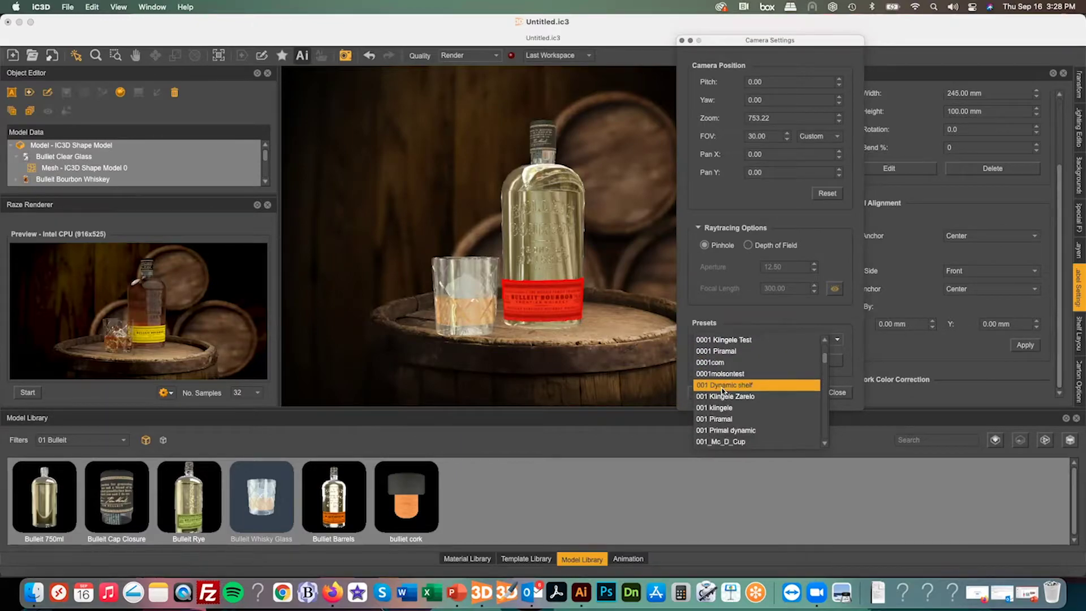
scroll(722, 396, down, 6)
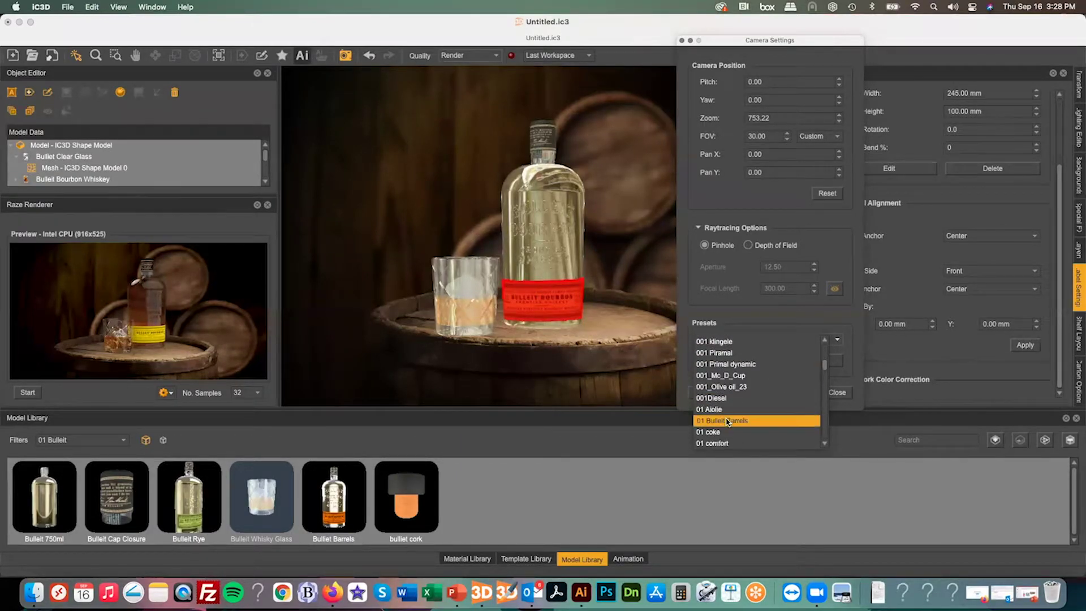
click(727, 421)
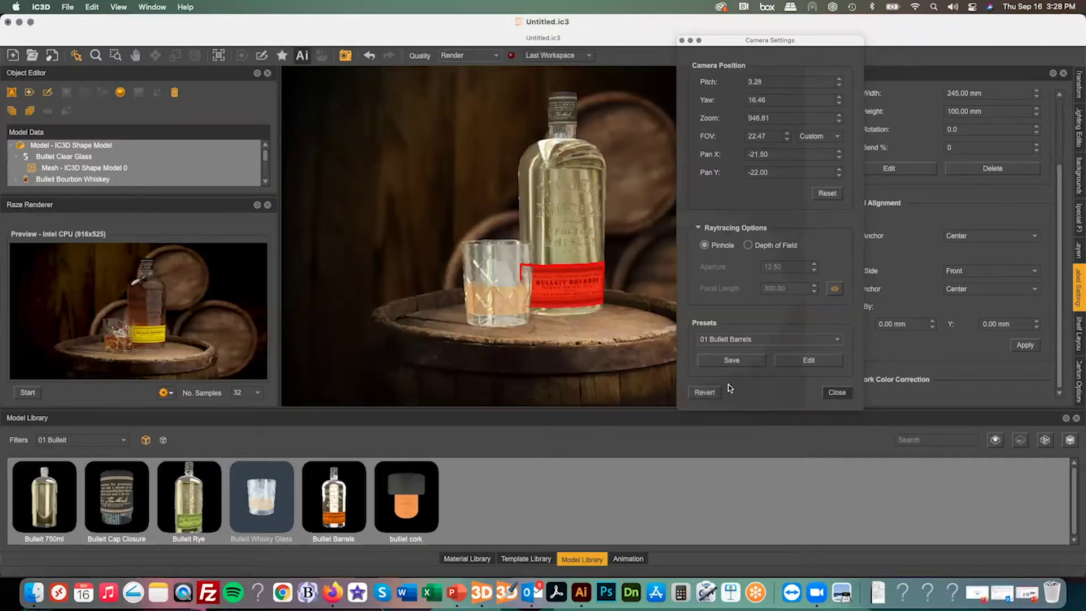
click(836, 392)
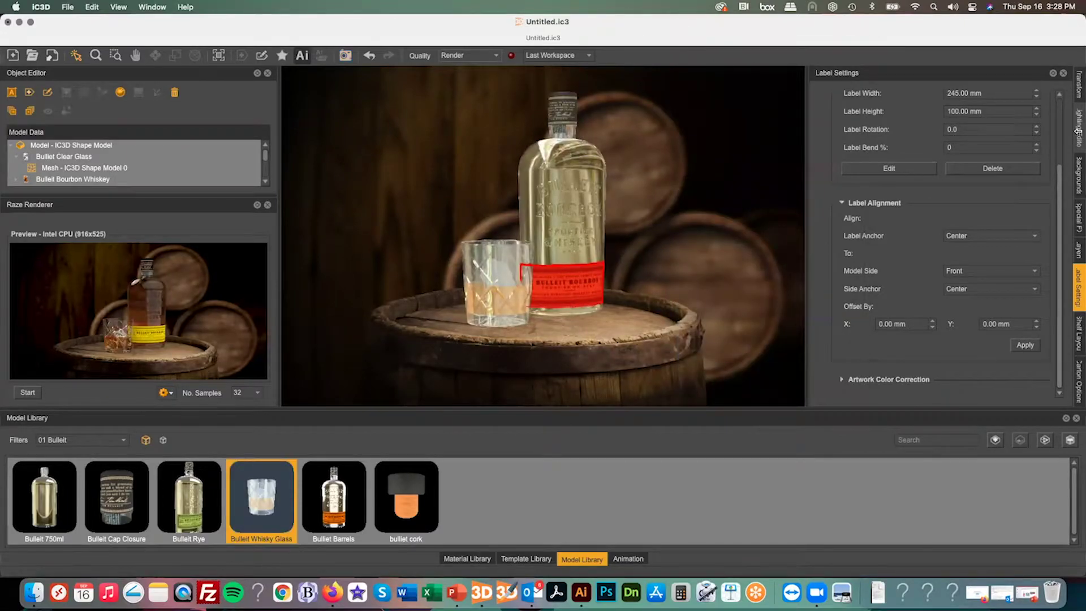
Set the scene's lighting environment to 001 Bulleit Barrels
click(1078, 131)
click(927, 94)
scroll(919, 100, up, 5)
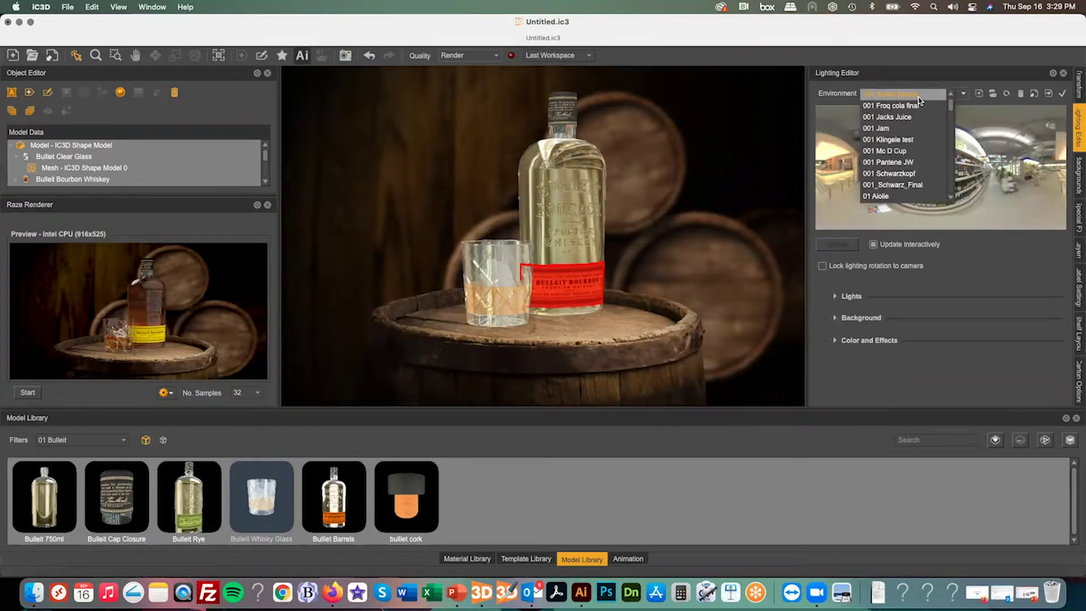
click(904, 97)
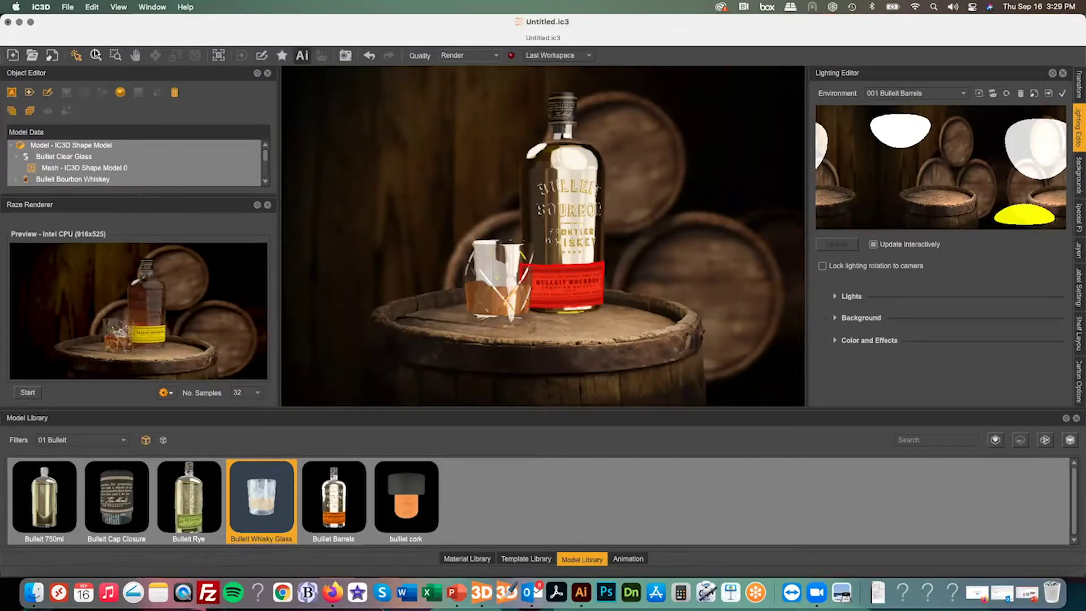
Swap the render views and start the ray-traced render of the bottle scene
click(116, 5)
click(300, 252)
click(304, 400)
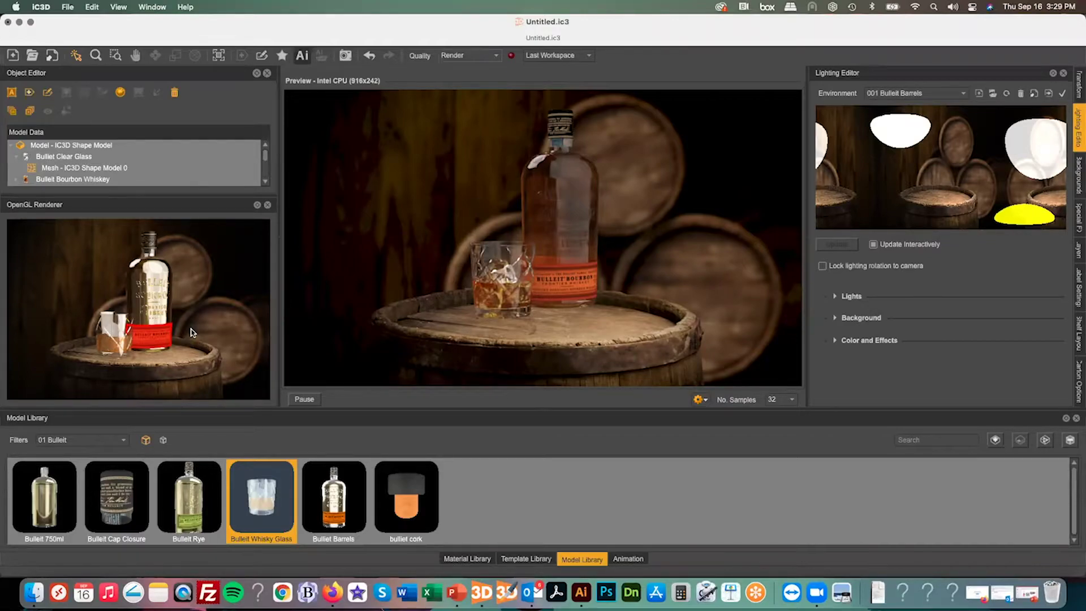
Start a new project without keeping the unsaved changes and swap the render views
key(super+n)
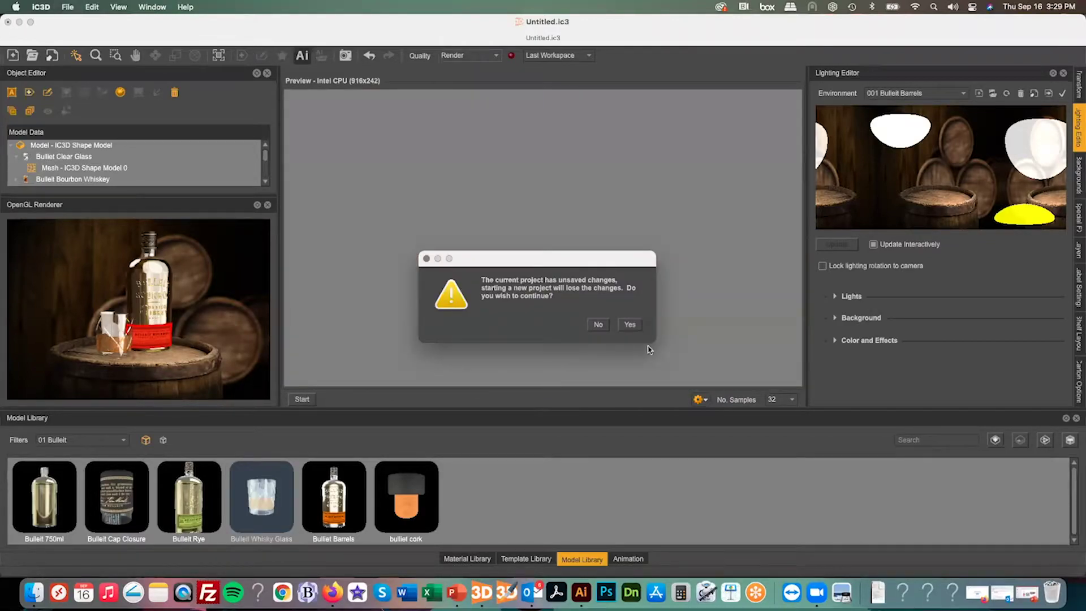
click(629, 324)
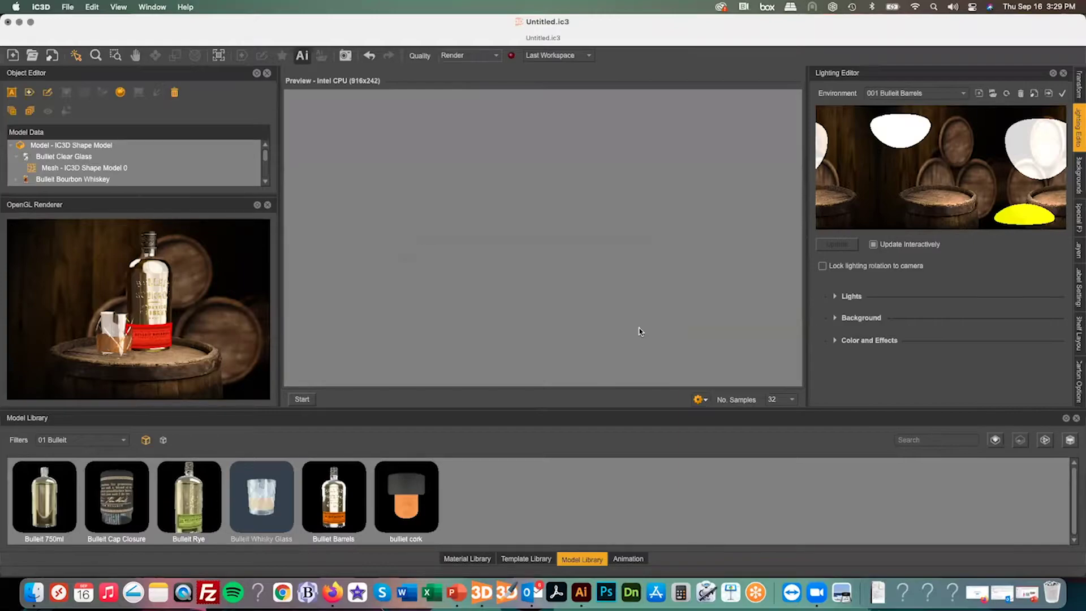
click(526, 559)
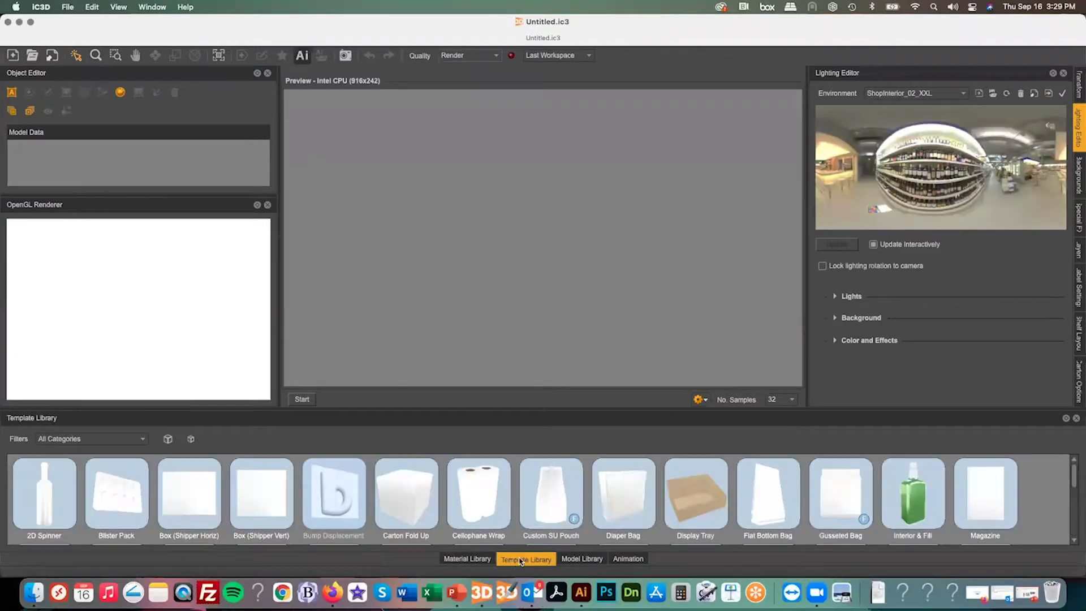
scroll(434, 520, down, 2)
scroll(435, 520, up, 2)
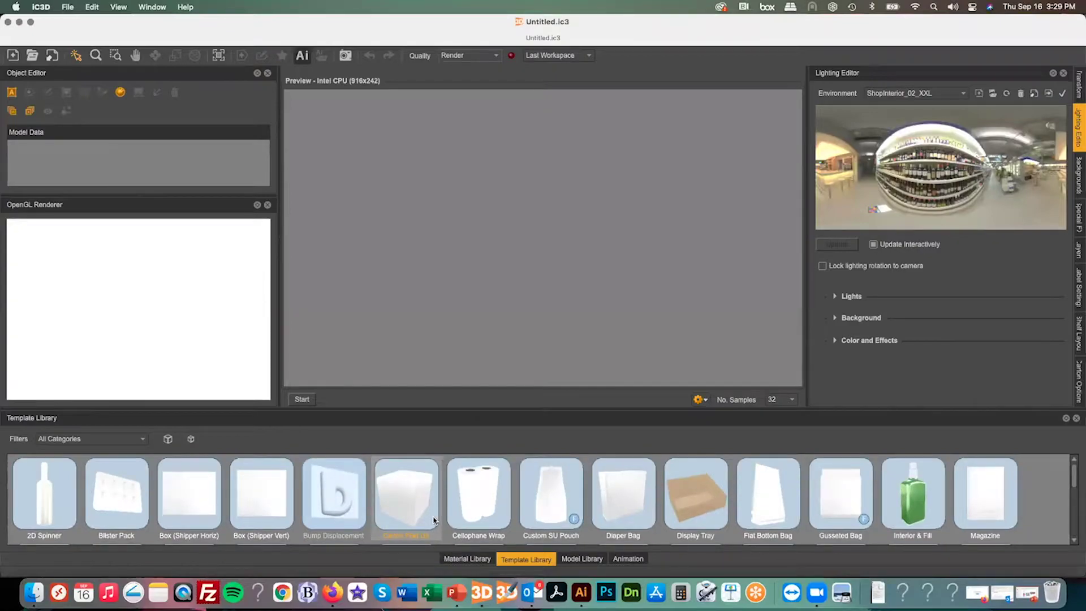
click(120, 7)
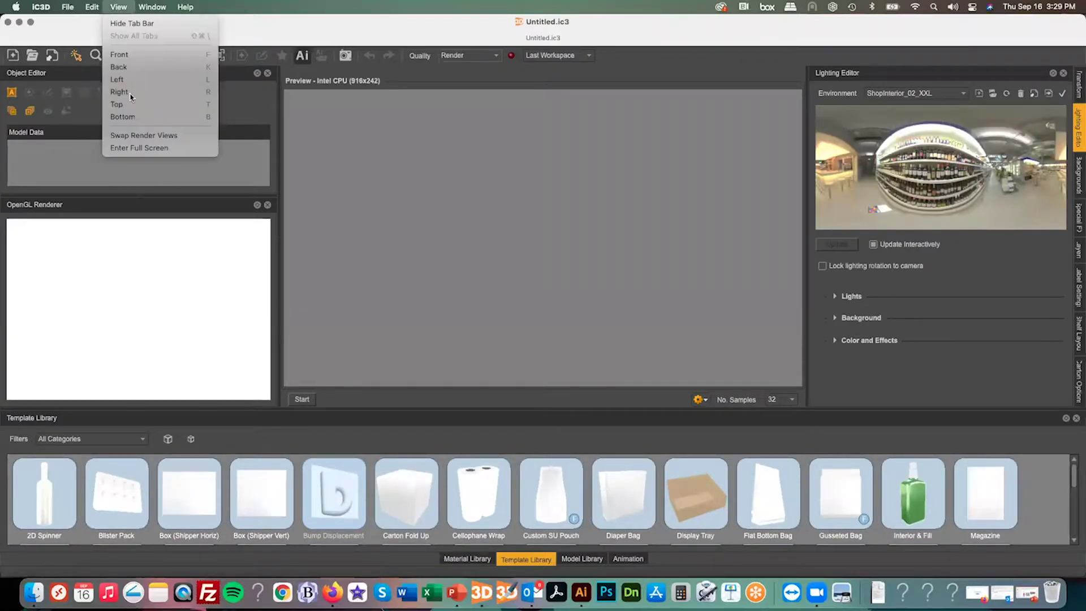
click(170, 136)
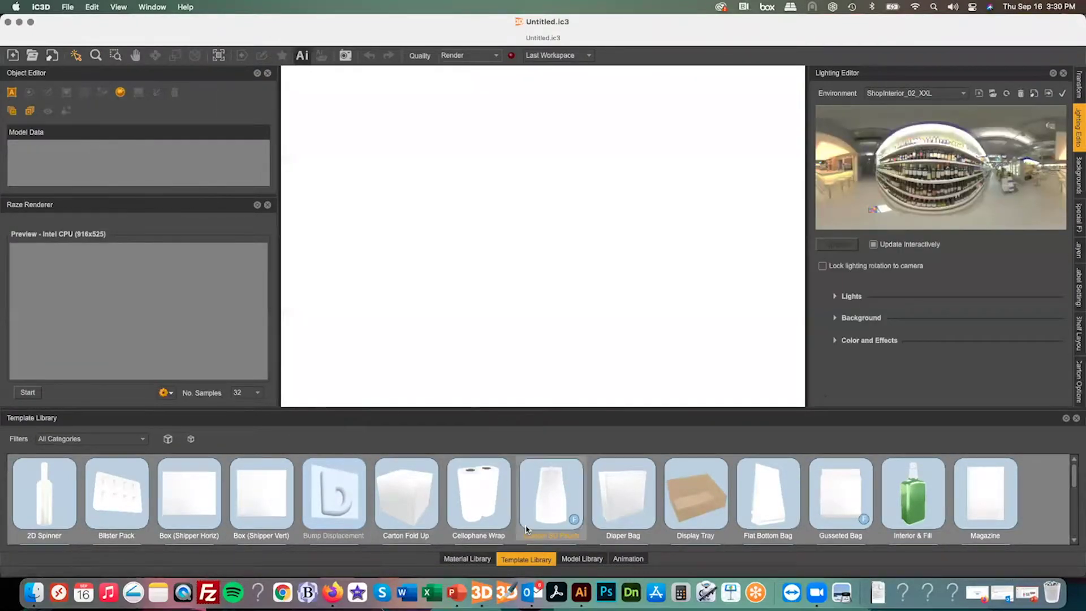
Search all categories of the Model Library for "ice" and add the Ice Tea Can to the empty scene
scroll(551, 498, down, 3)
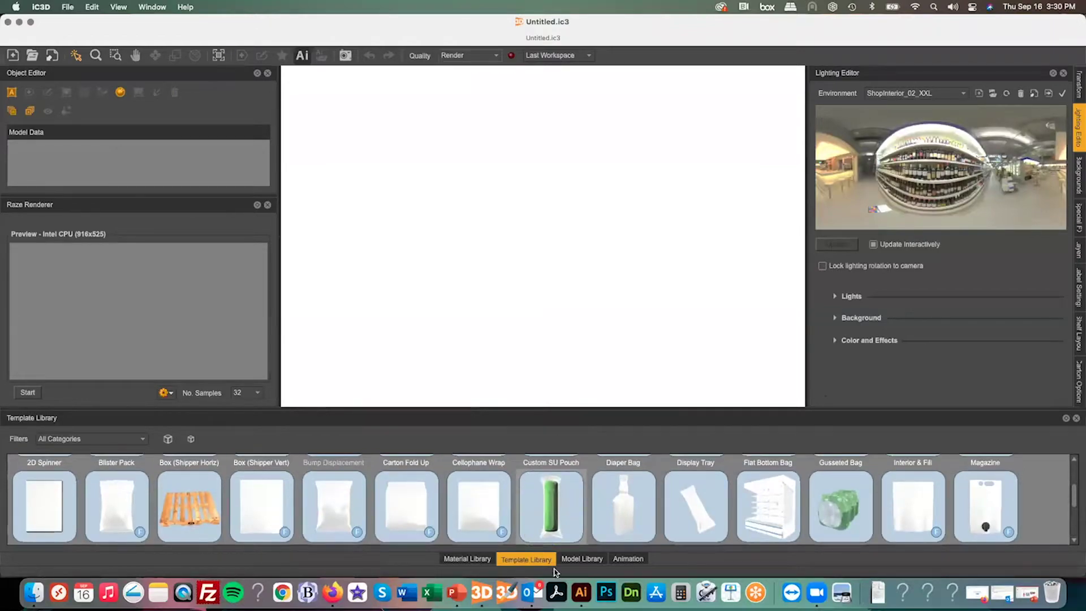
click(582, 558)
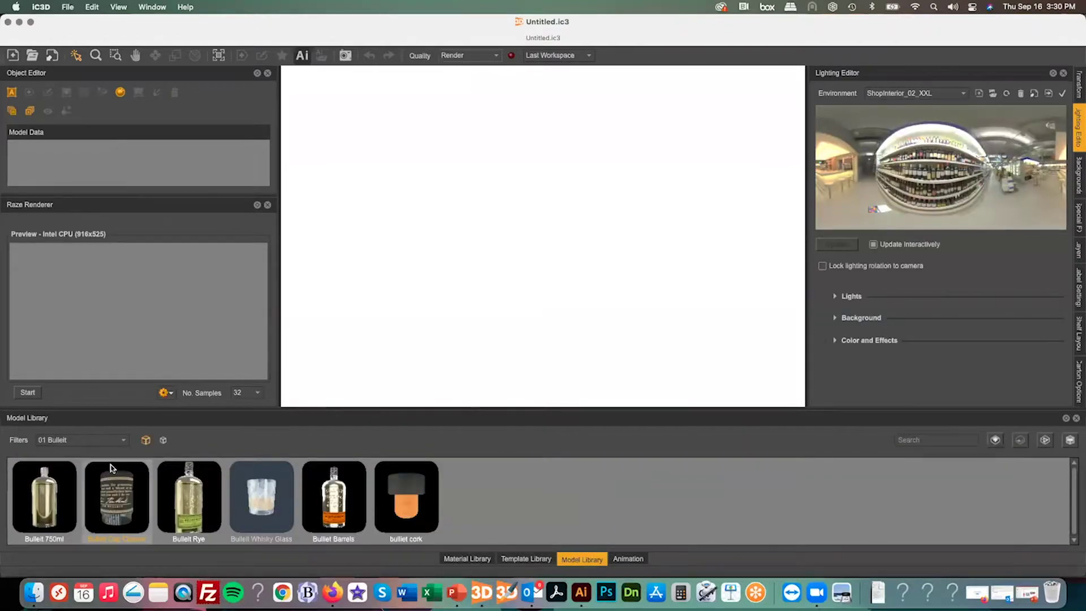
click(121, 440)
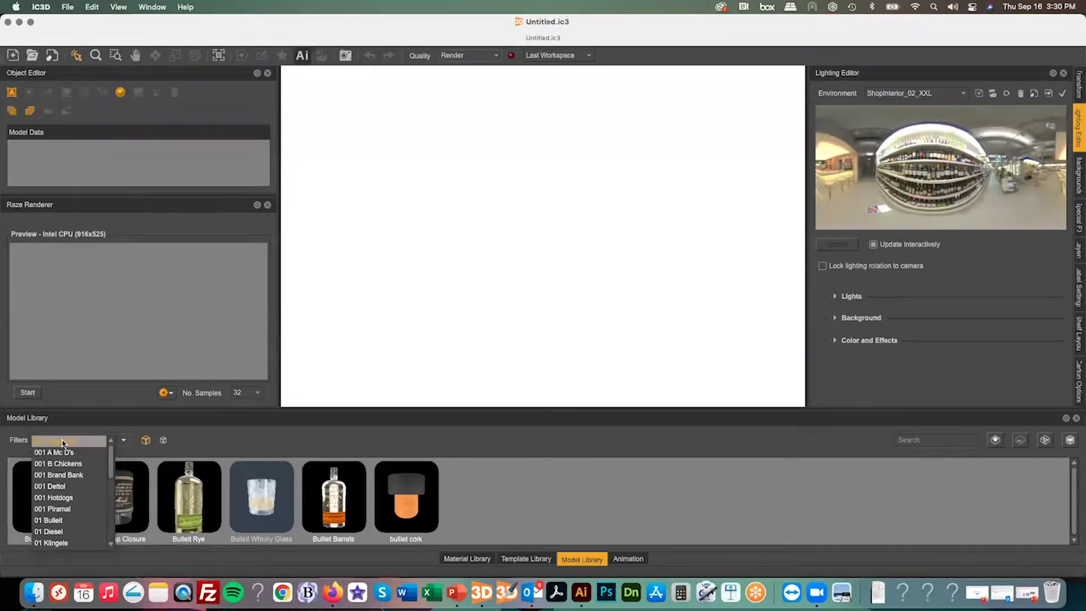
click(97, 439)
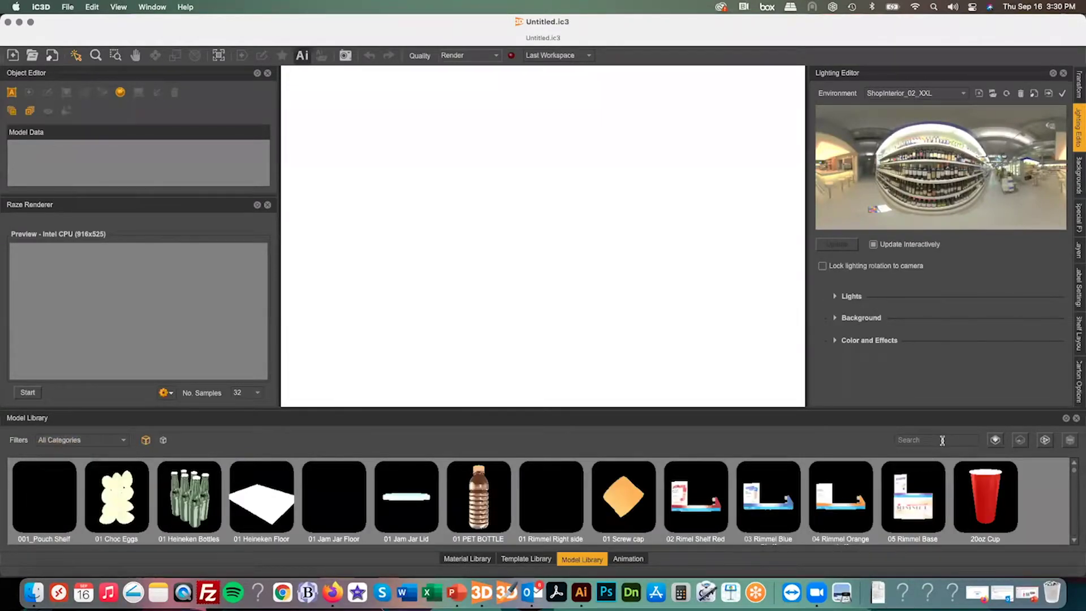
text(ice)
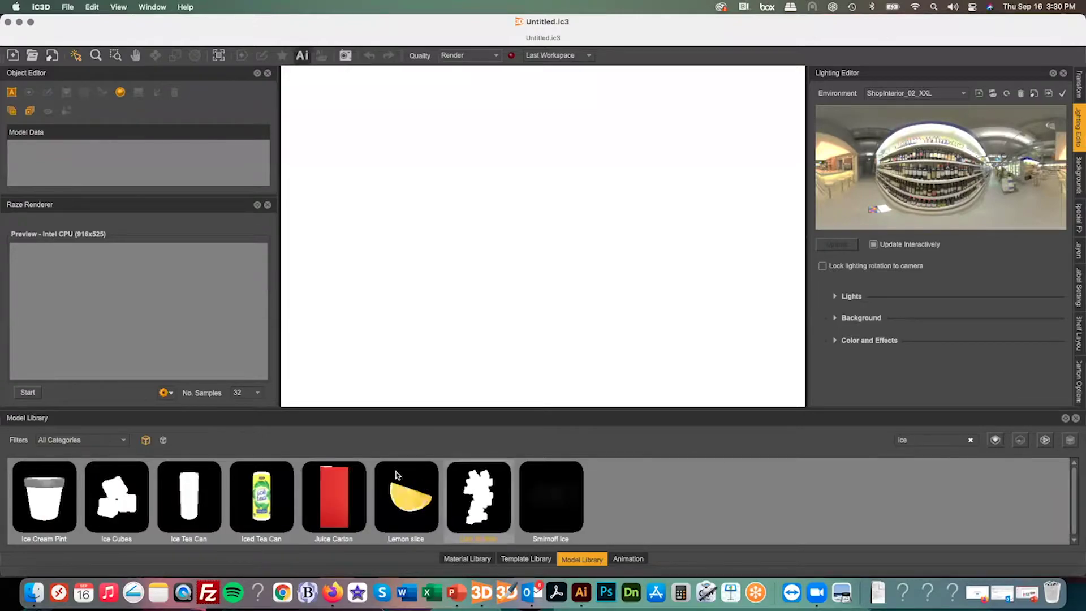
drag(189, 493, 533, 323)
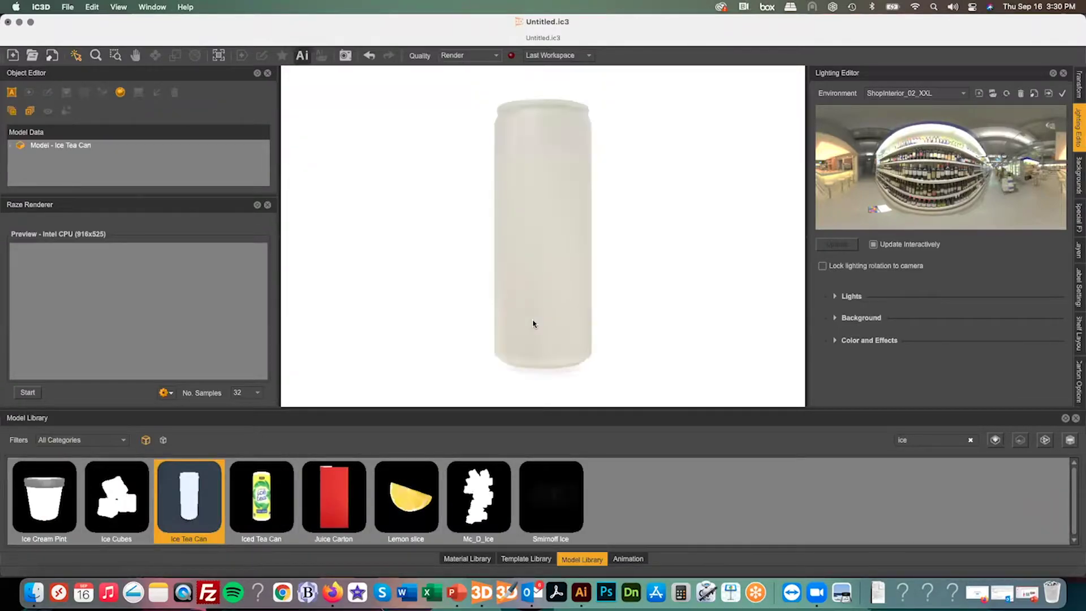
Apply the Shrink Film template to the Ice Tea Can
click(527, 559)
scroll(791, 503, down, 2)
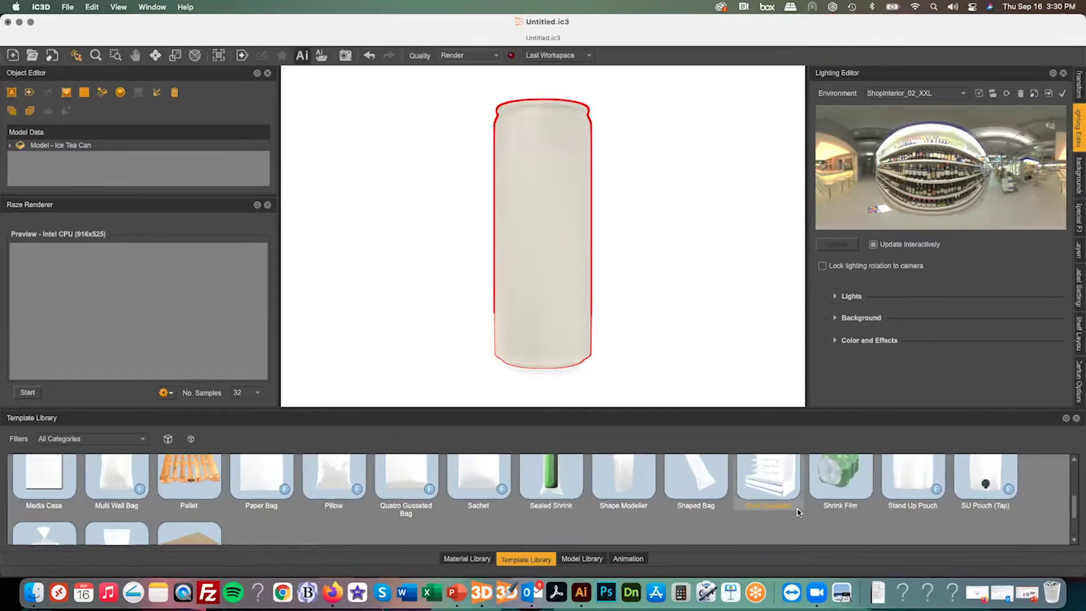
scroll(797, 512, up, 1)
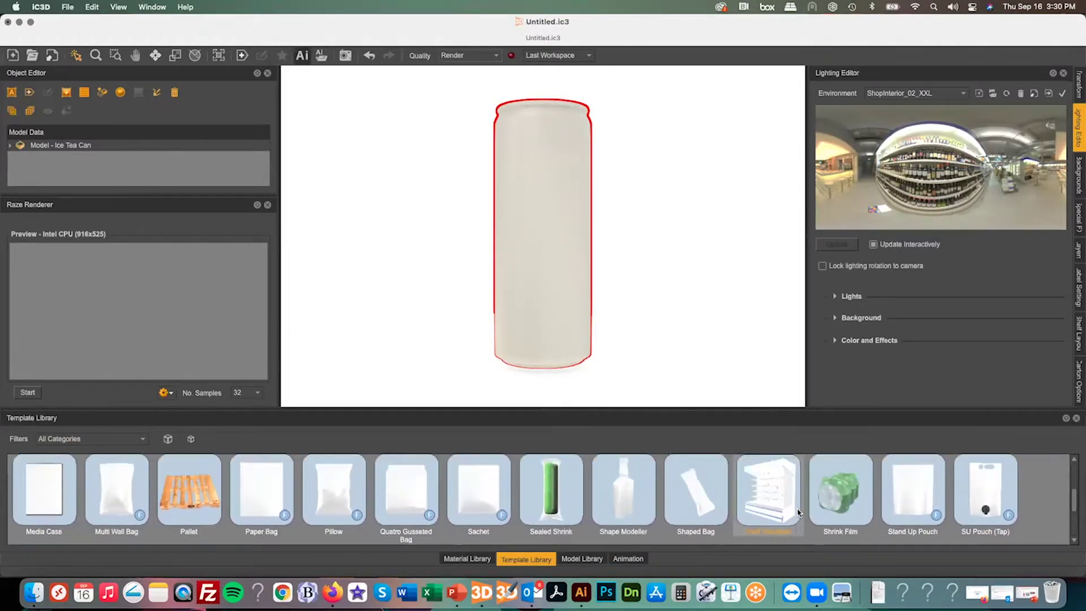
scroll(798, 508, down, 1)
scroll(839, 484, up, 1)
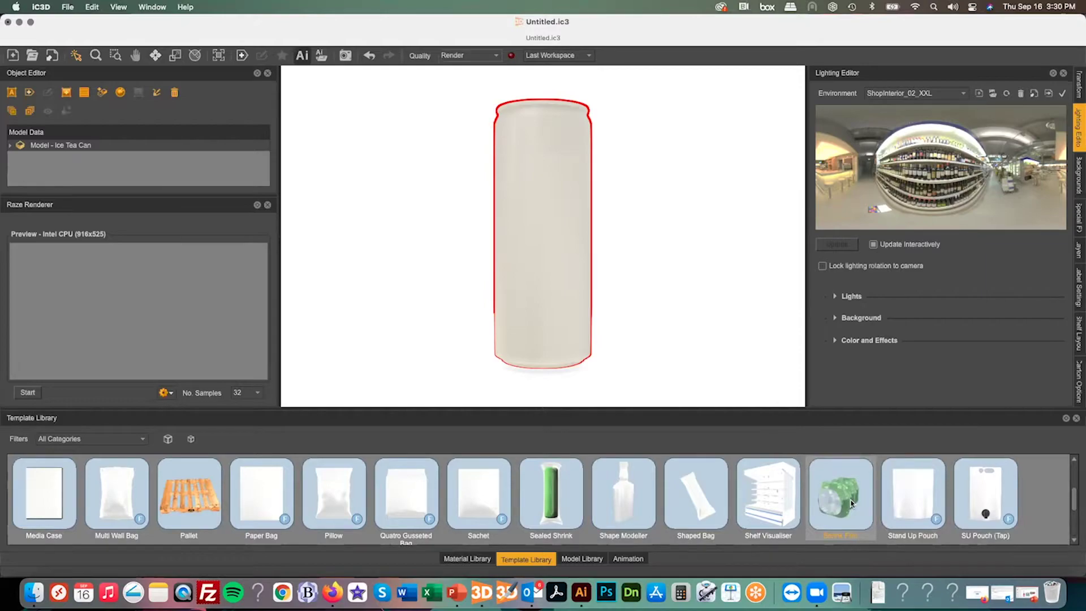
drag(851, 520, 560, 289)
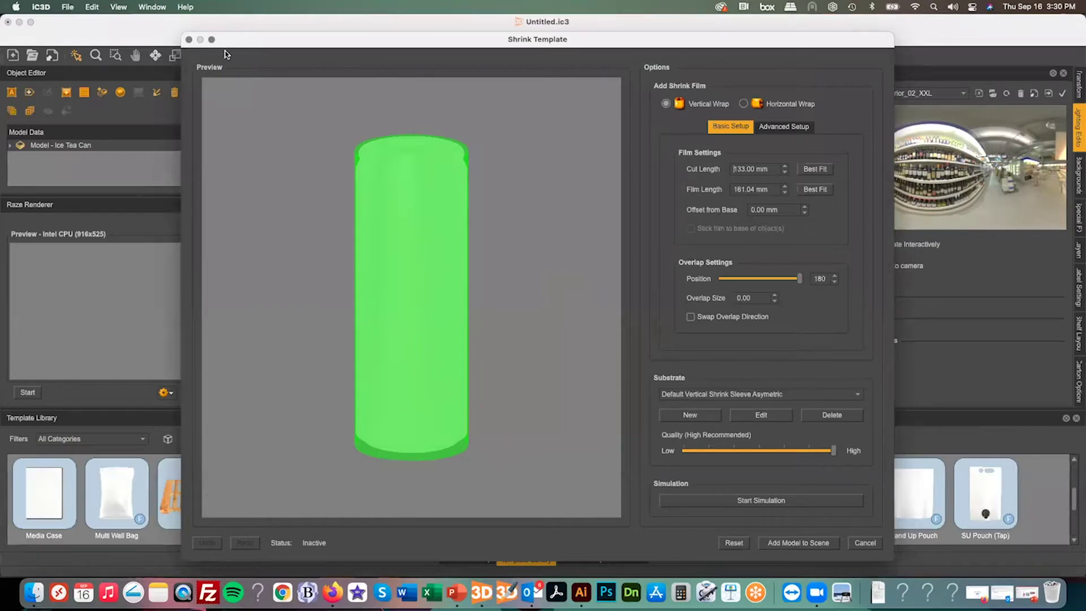
Examine the cut length, lay flat and offset values in the shrink film's Advanced Setup
click(785, 128)
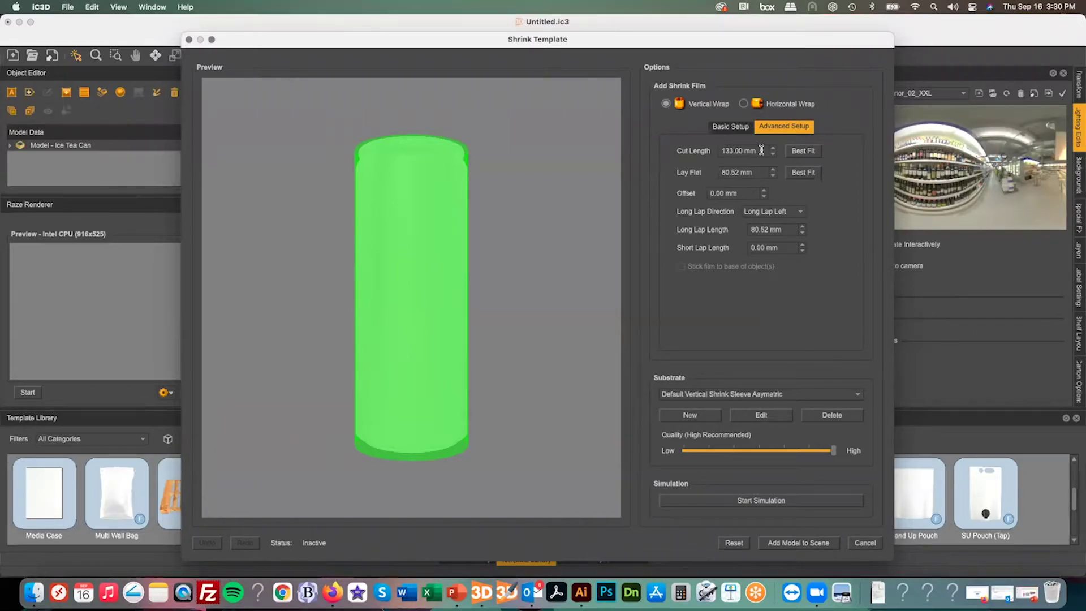
drag(759, 150, 695, 146)
drag(756, 171, 704, 193)
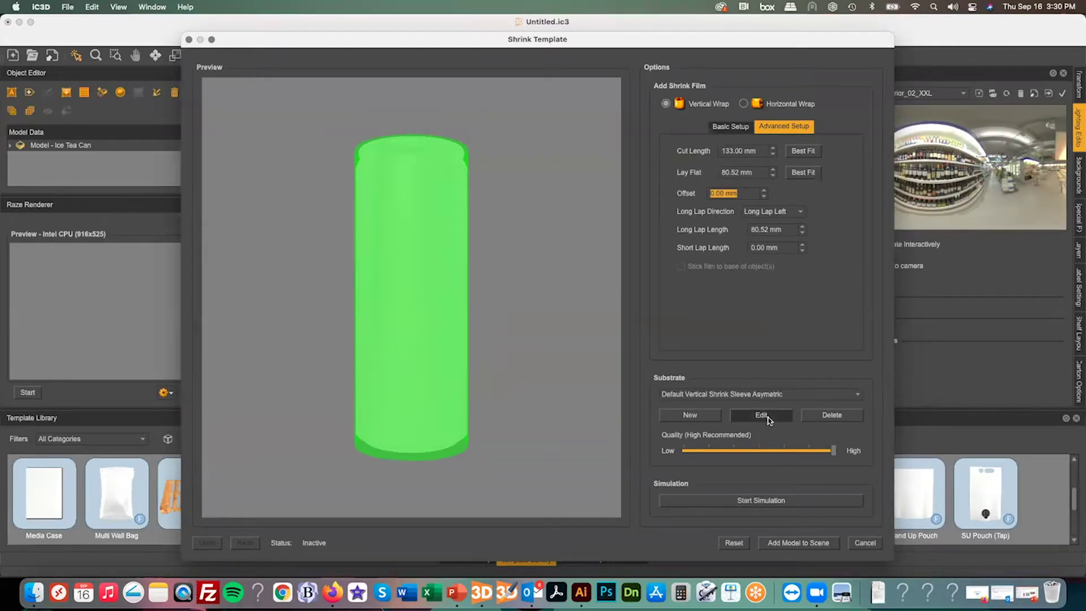
Examine the shrink percentages of the Default Vertical Shrink Sleeve Asymetric substrate, close them without saving and return to Basic Setup
click(759, 414)
drag(588, 202, 693, 169)
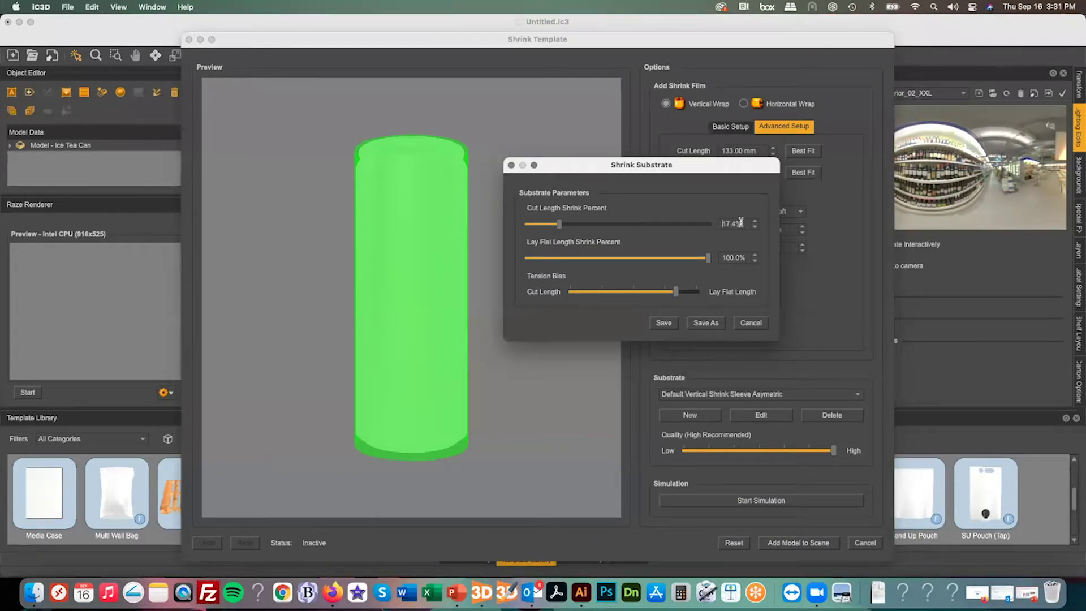
drag(740, 223, 707, 223)
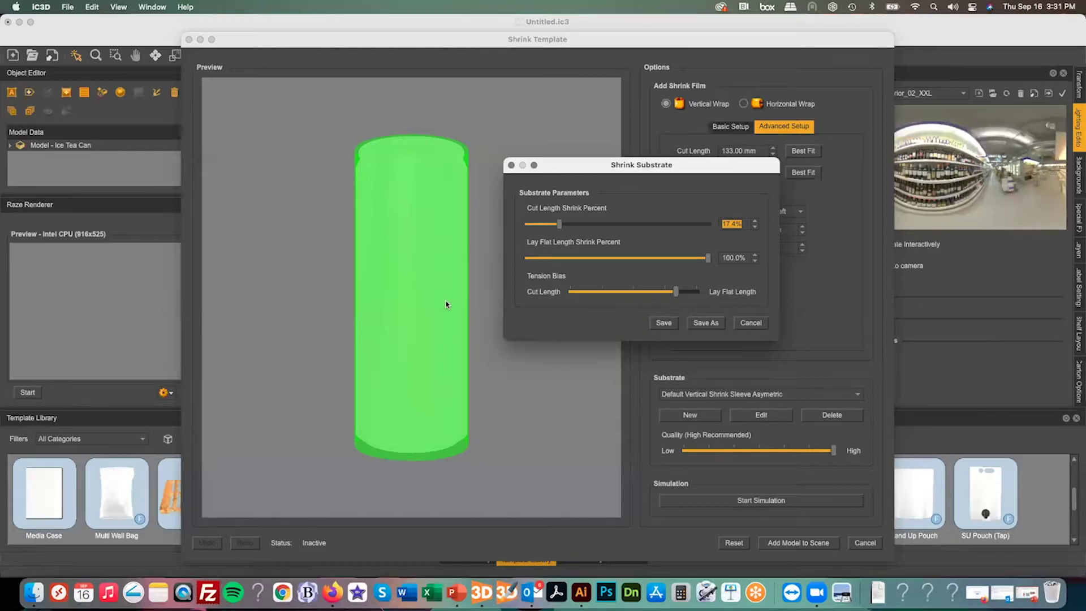
click(751, 324)
click(723, 122)
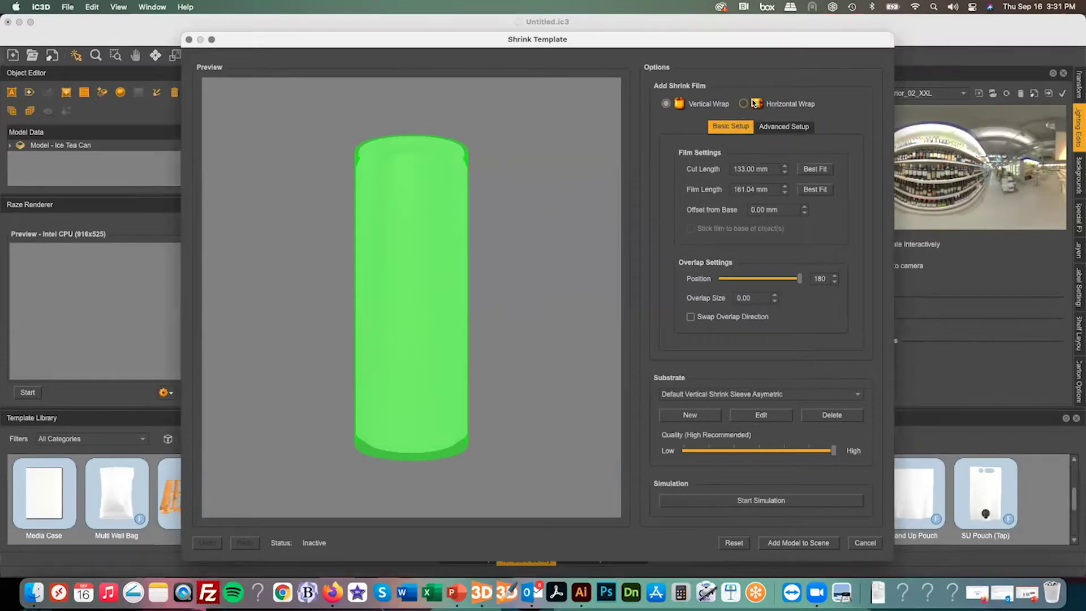
Preview the shrink film as a horizontal wrap on the can and return it to Vertical Wrap
click(740, 105)
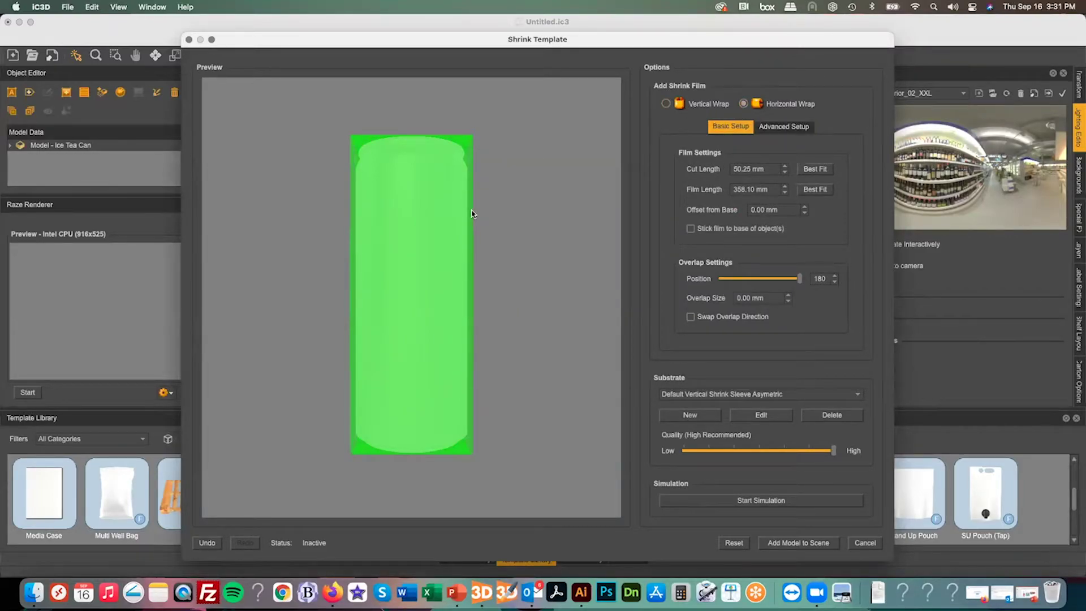
click(665, 104)
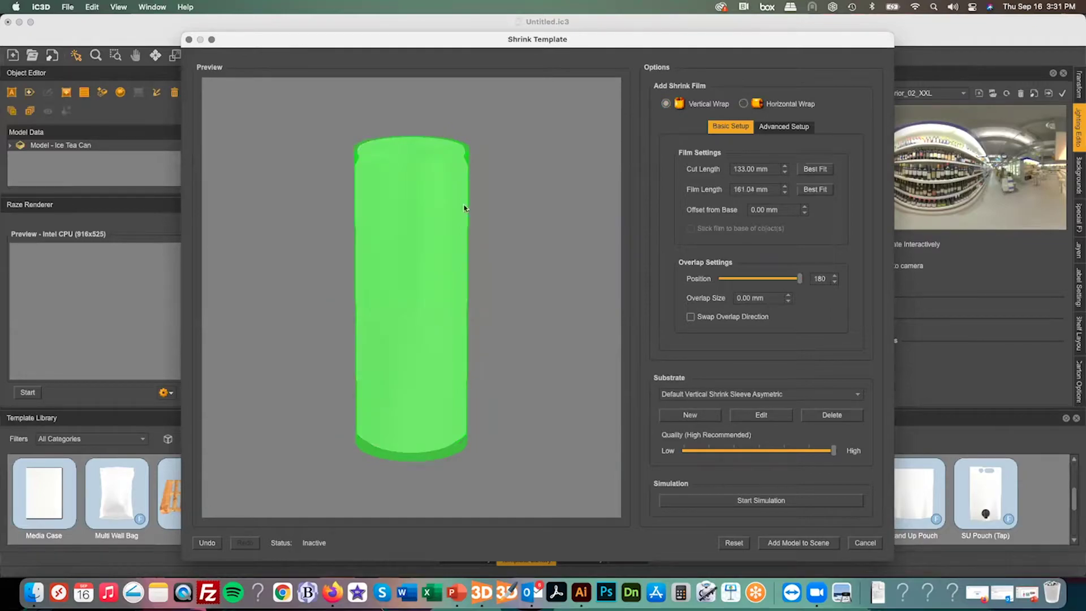
drag(467, 234, 449, 220)
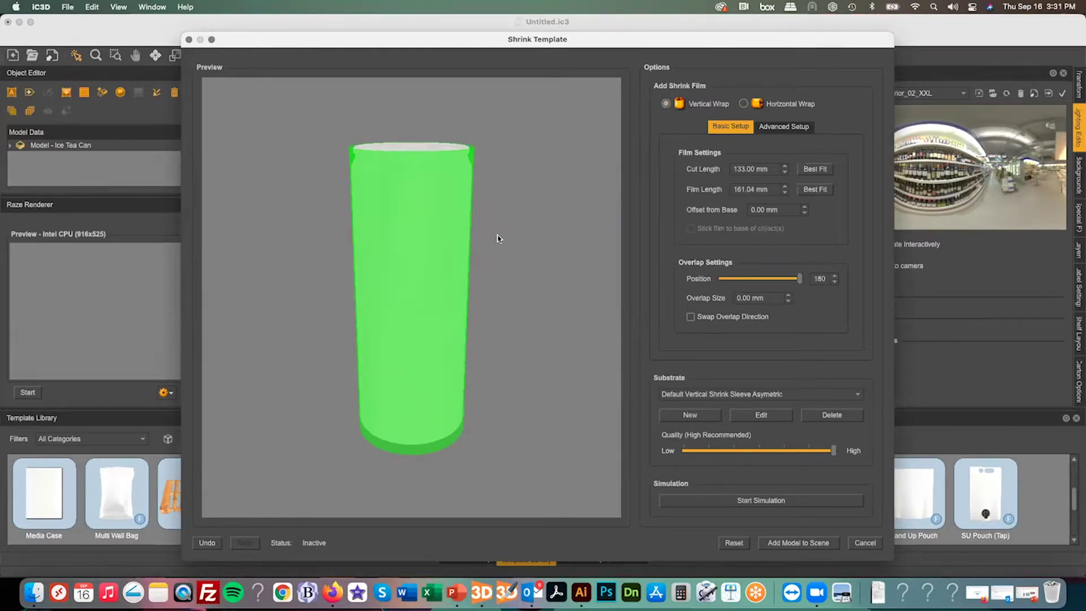
Set the shrink film's cut length to 129 mm and its film length to 166 mm
drag(771, 166, 672, 163)
text(129)
click(760, 190)
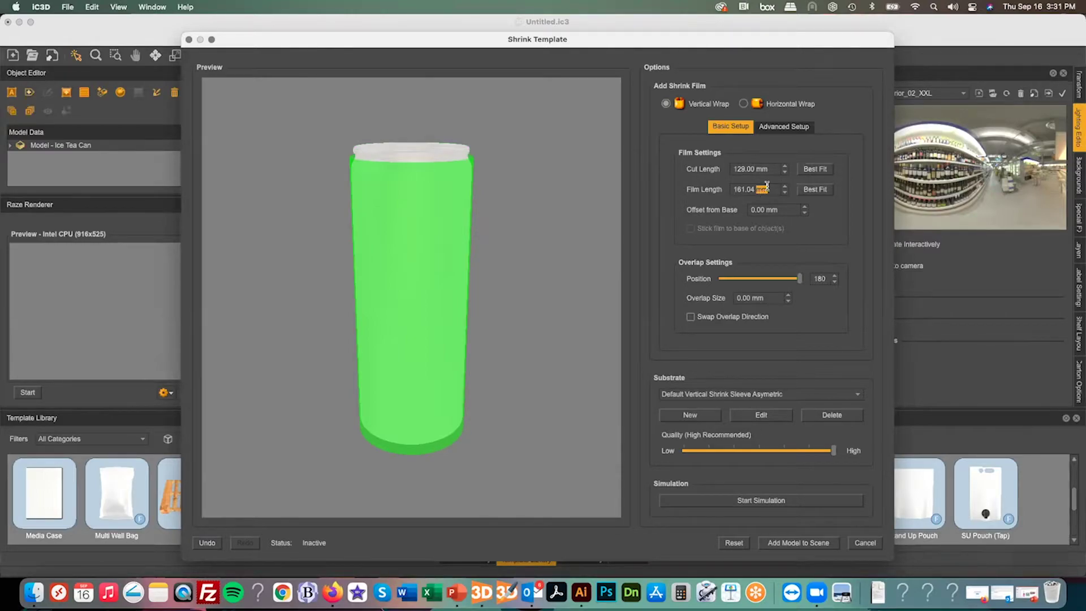
drag(766, 189, 714, 187)
text(166)
key(Return)
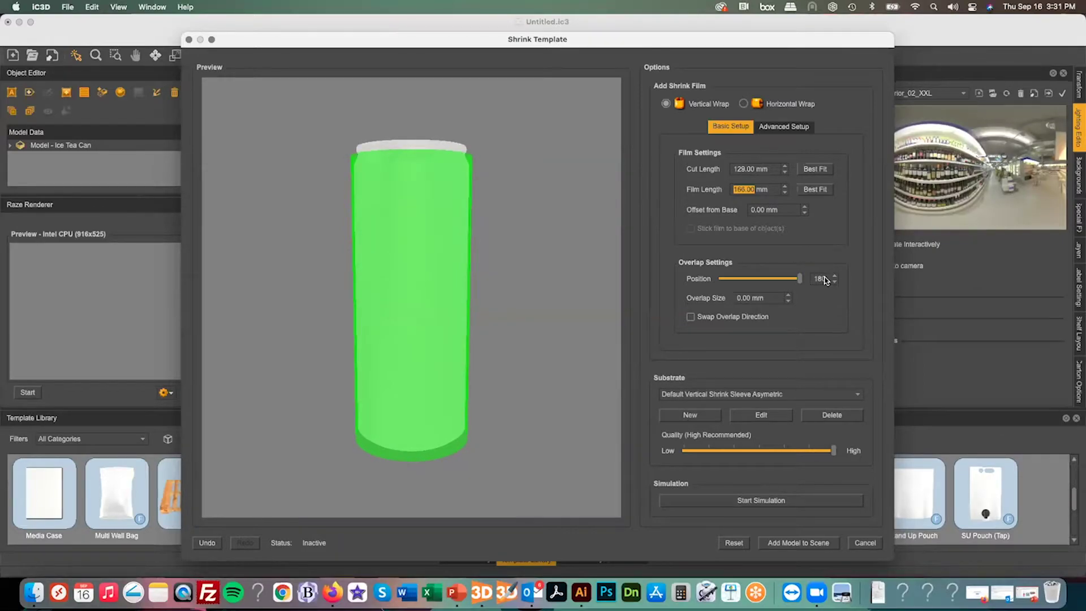
Set the shrink film's offset from base to 3.75 mm
click(797, 279)
text(37)
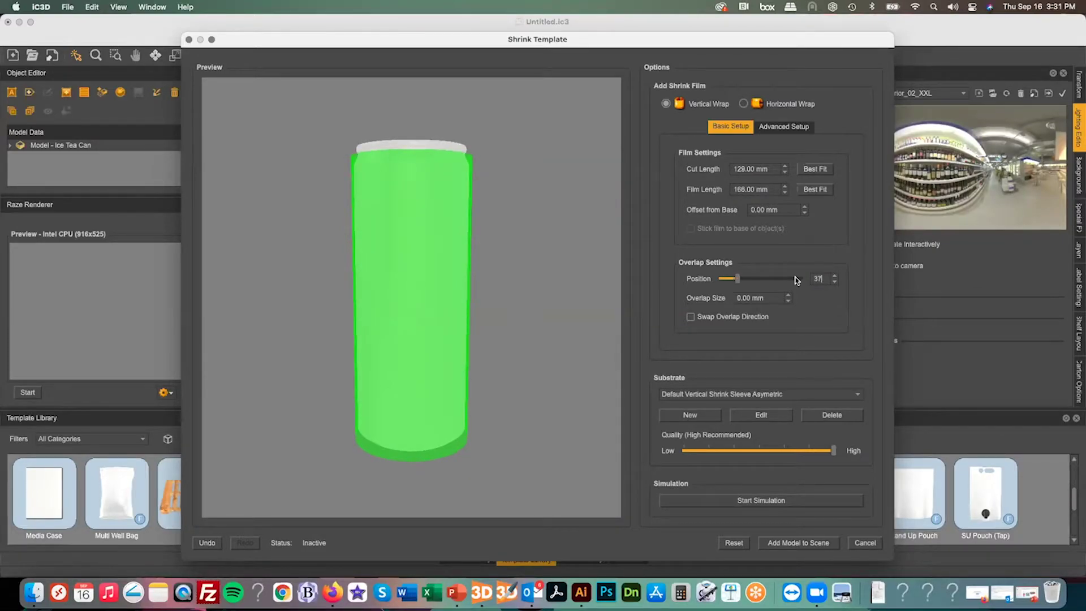
click(781, 209)
text(3)
key(Return)
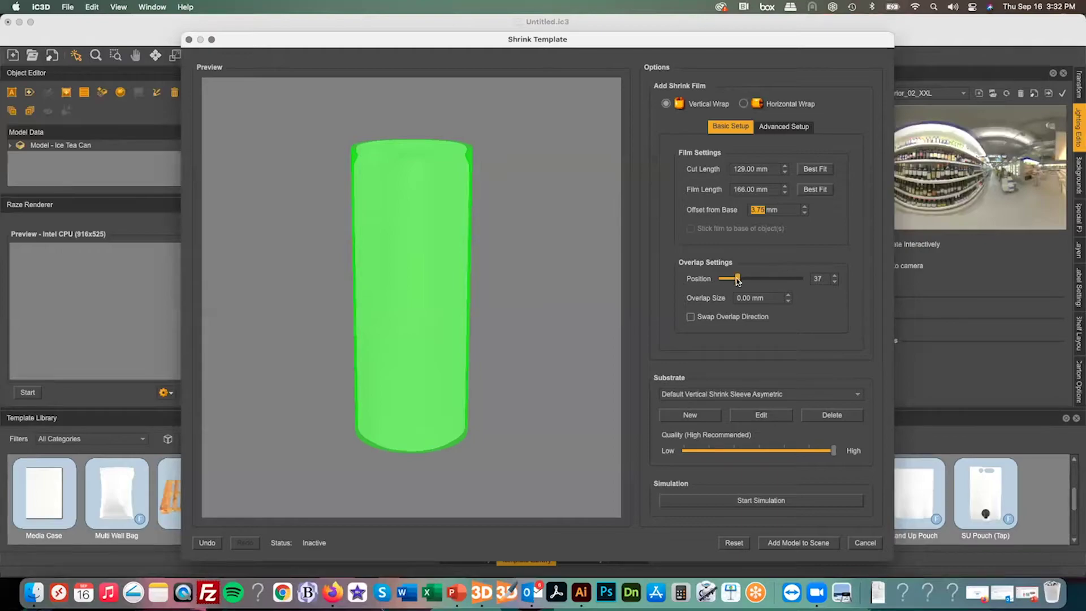
Set the film's overlap position to 0 and the overlap size to 3.5 mm, and check the seam on the can
drag(738, 279, 691, 279)
drag(765, 298, 721, 294)
text(3.5)
key(Return)
drag(513, 308, 417, 180)
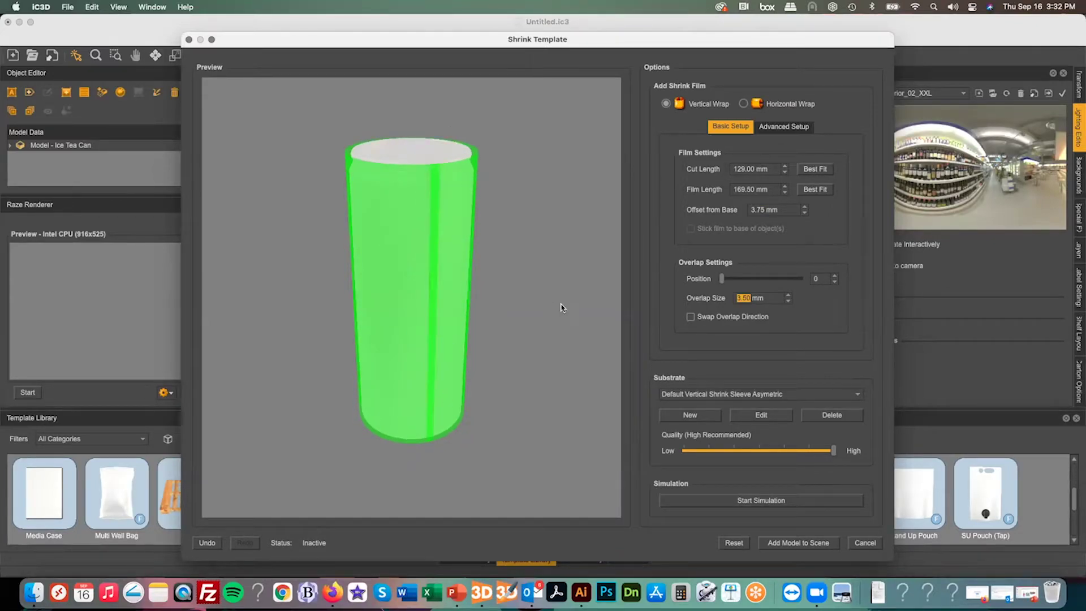
drag(721, 278, 684, 273)
drag(494, 256, 573, 257)
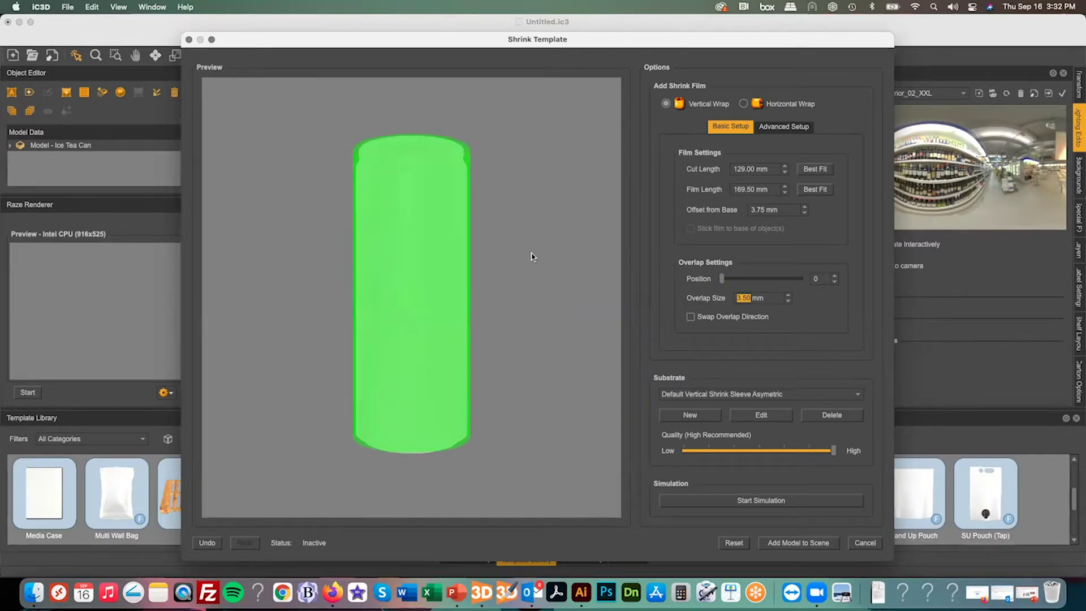
Choose the Beans substrate for the shrink film
click(755, 396)
click(713, 395)
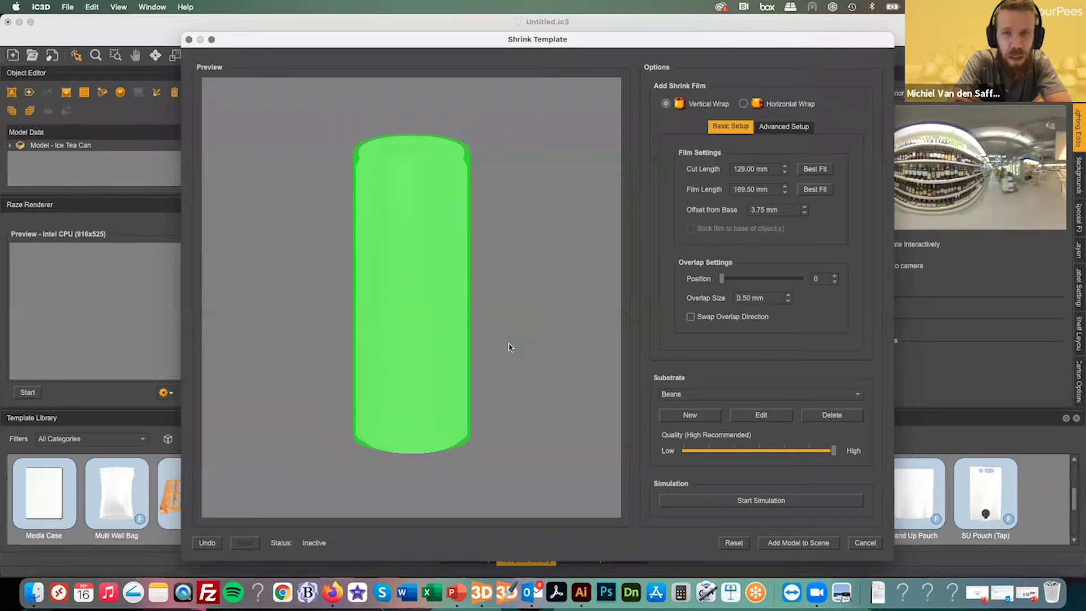
triple_click(776, 187)
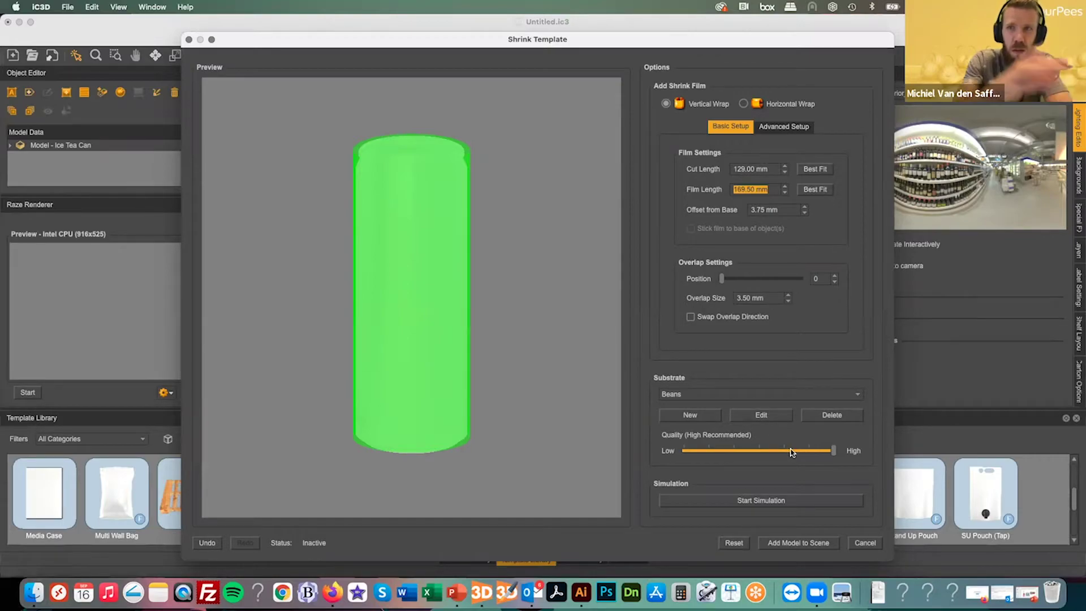
Run the shrink simulation on the can and add the resulting film model to the scene
click(761, 500)
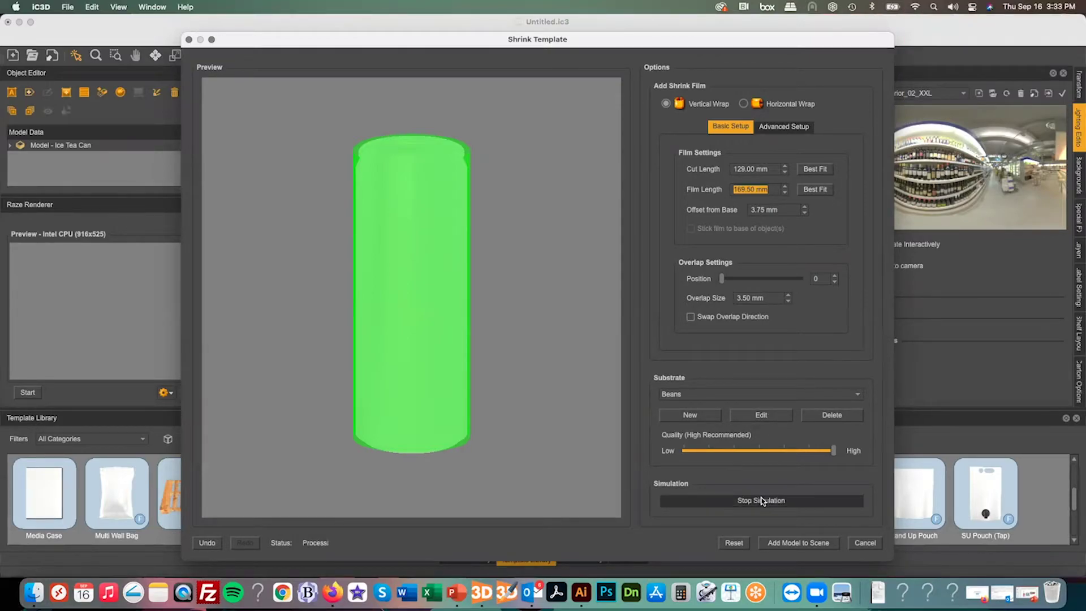
click(762, 500)
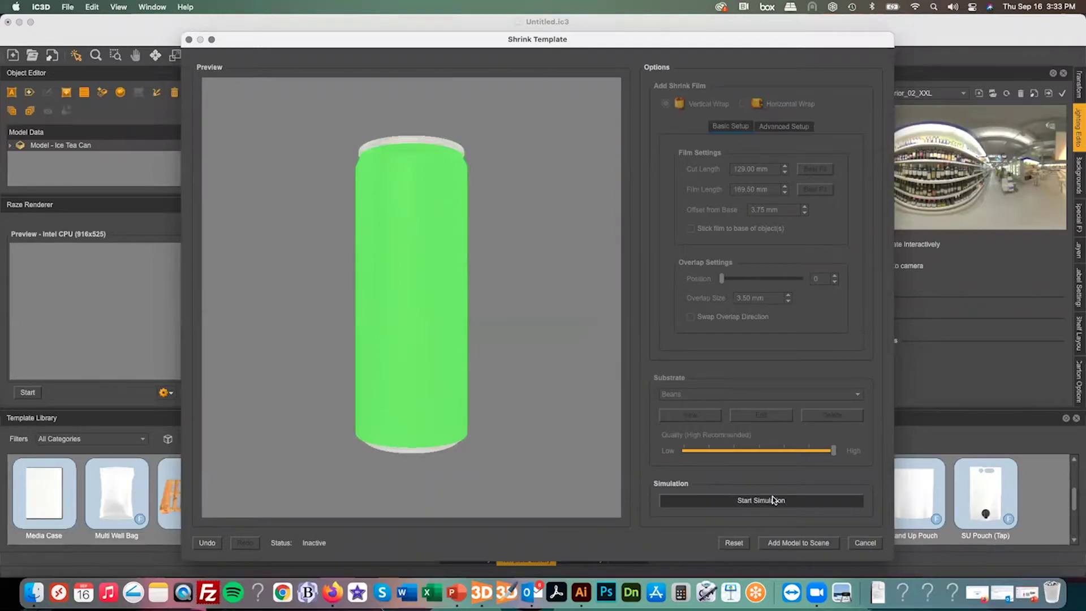
click(794, 542)
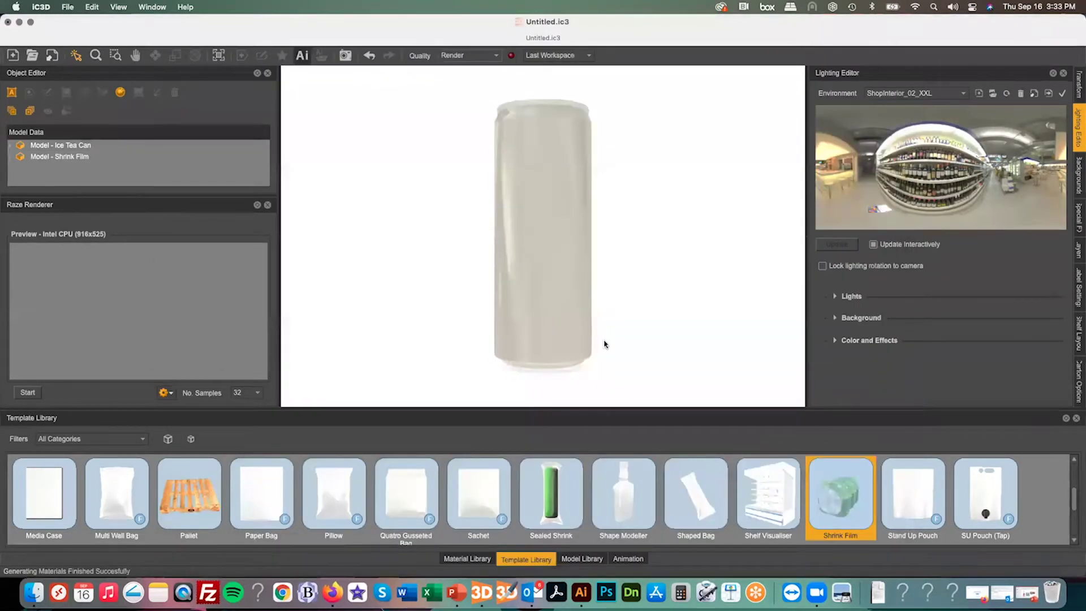
Open the shrink film artwork in Illustrator and place Ice_Tea_Can.ai from the 02 Shrink Iced tea Artwork folder at the artboard's top-left corner
click(302, 56)
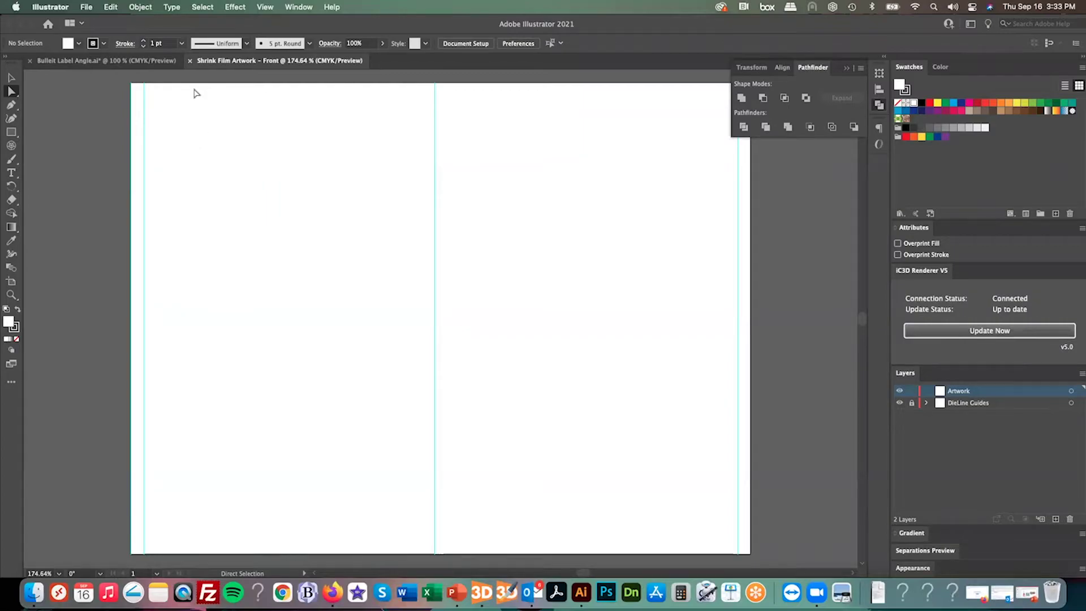
click(87, 6)
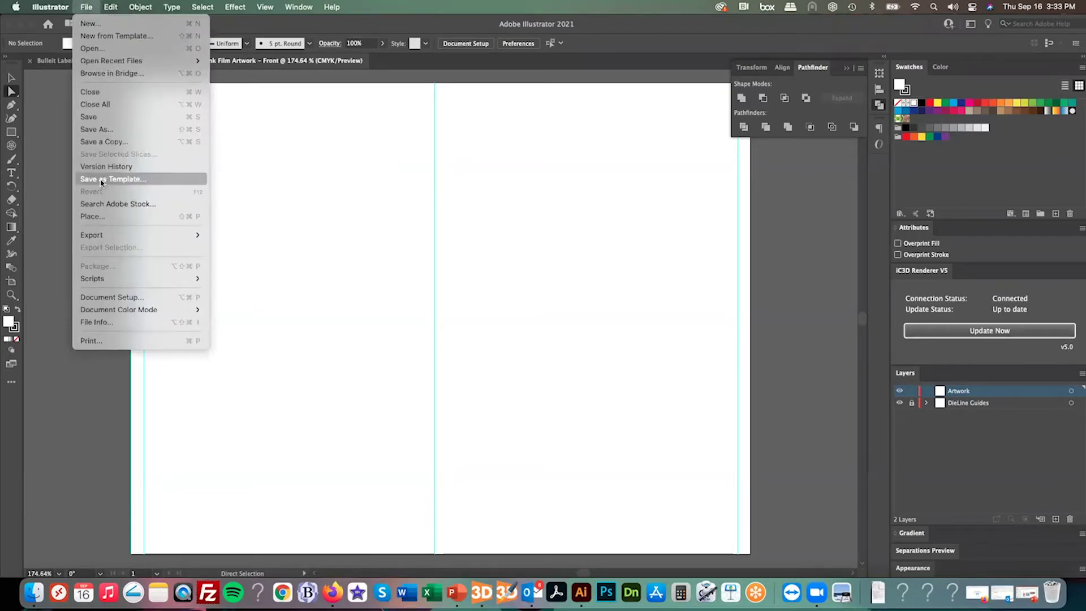
click(95, 217)
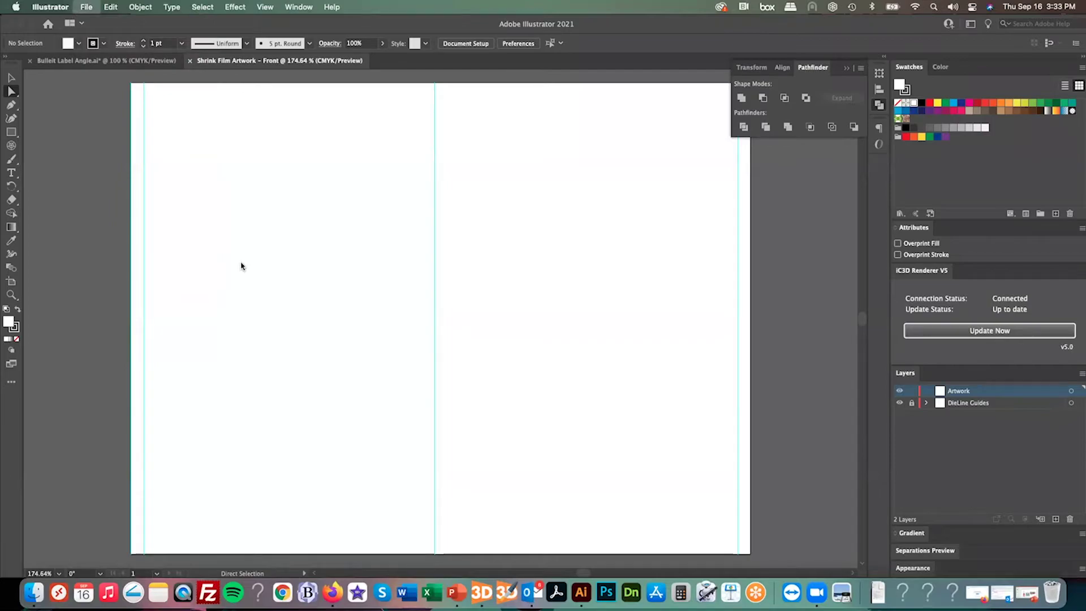
click(574, 115)
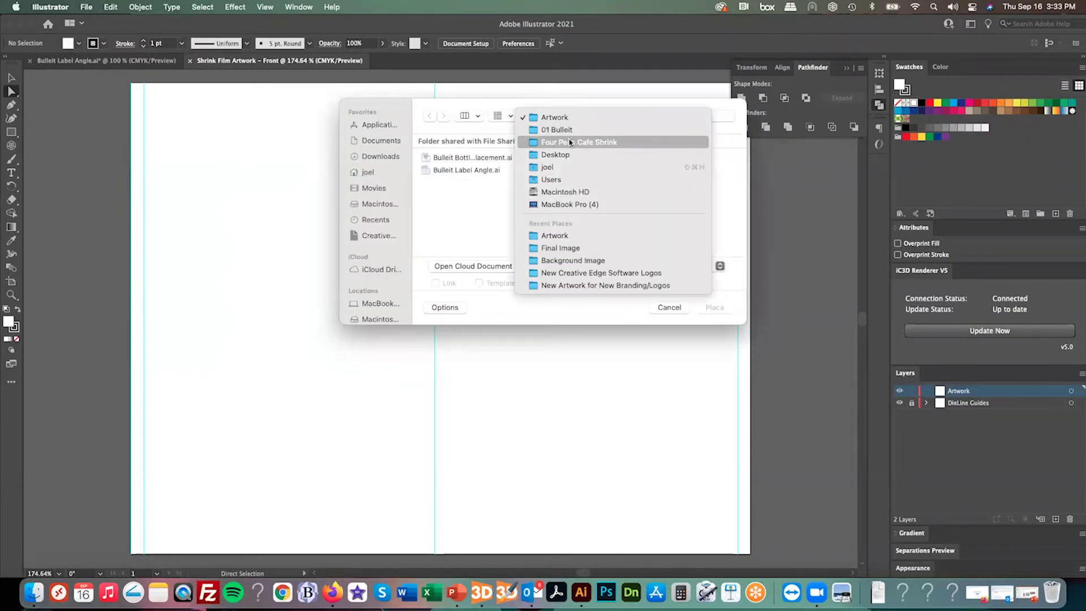
click(569, 139)
click(679, 170)
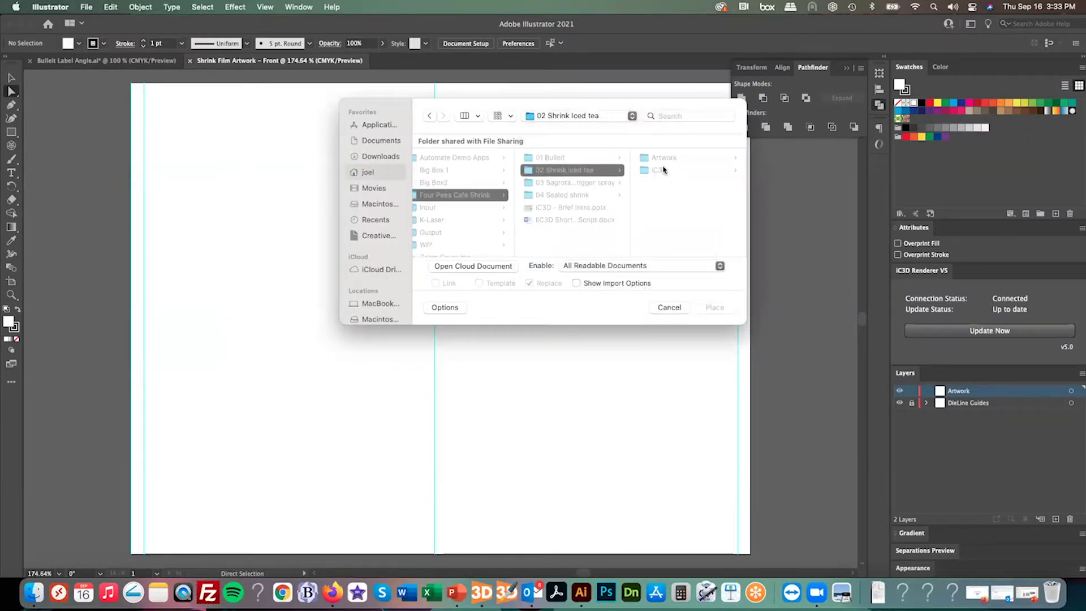
click(658, 164)
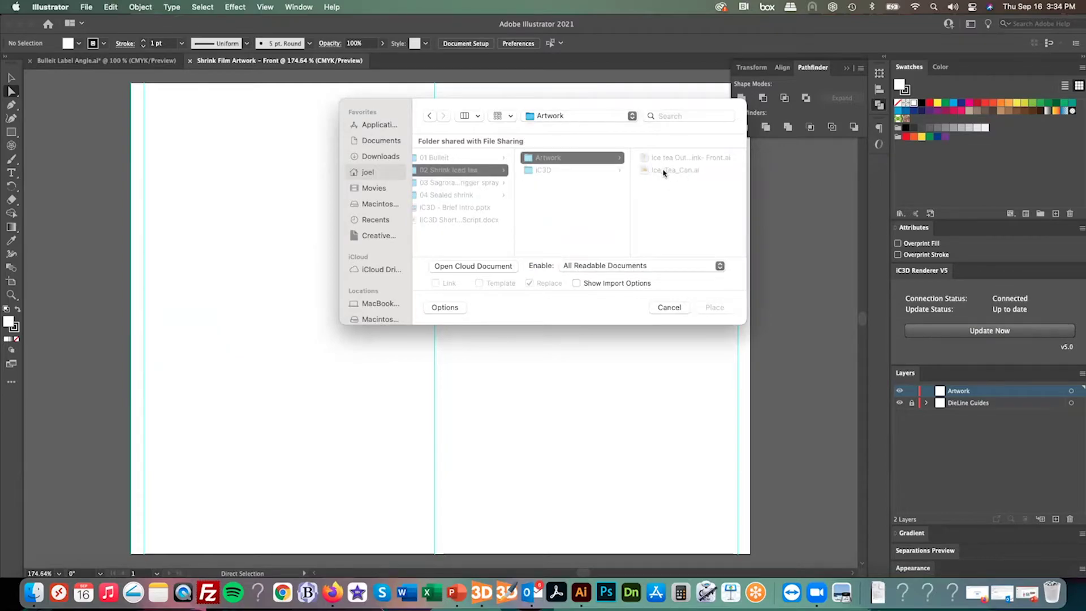
click(551, 170)
double_click(541, 171)
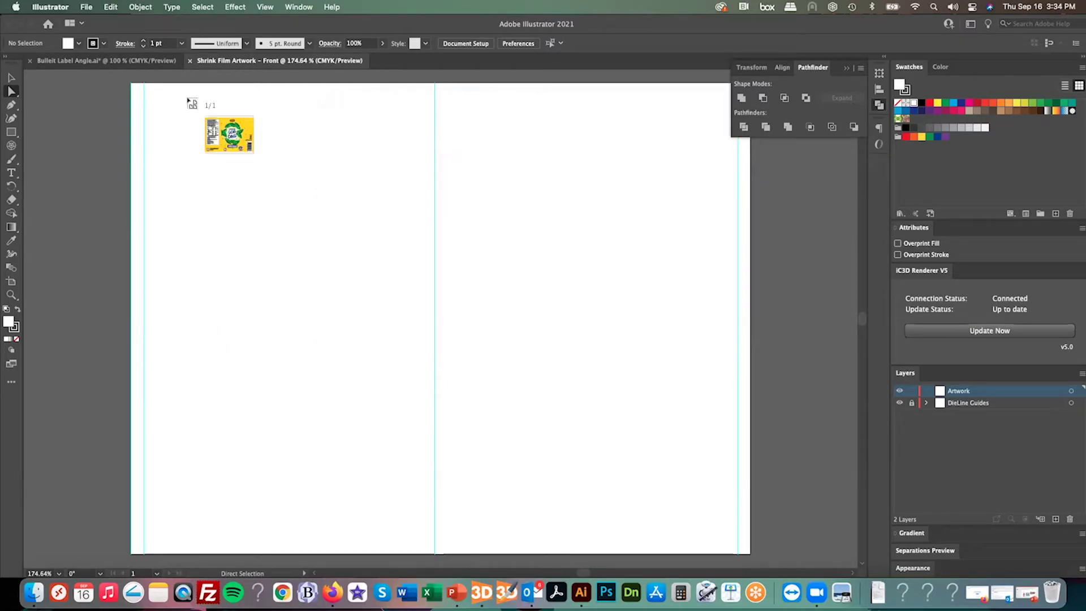
click(134, 84)
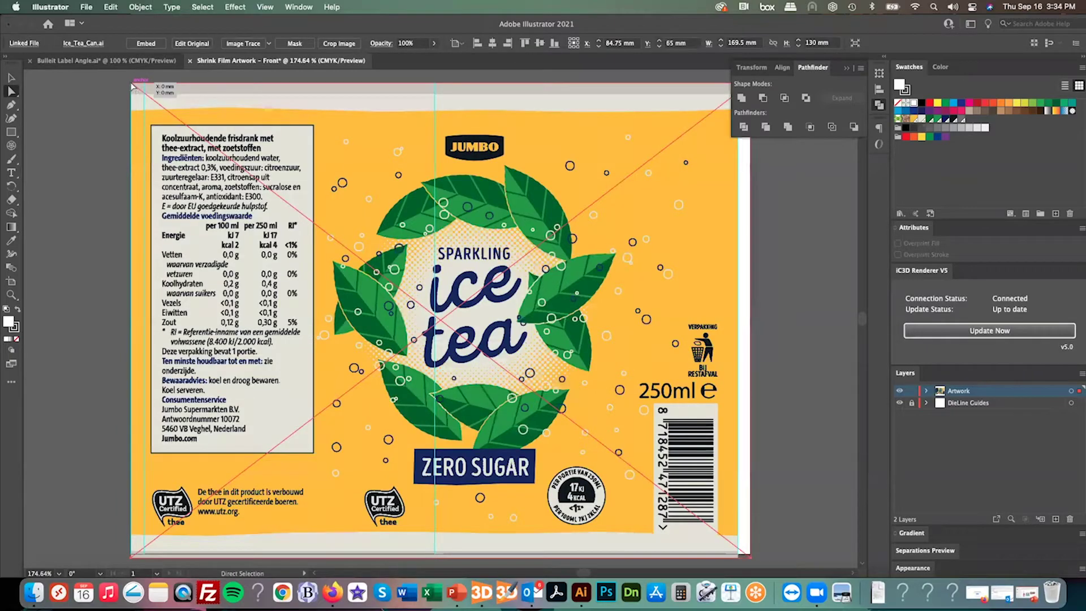
Update the iC3D render with the placed artwork, switch back to iC3D and turn the can to its front
click(972, 333)
click(483, 585)
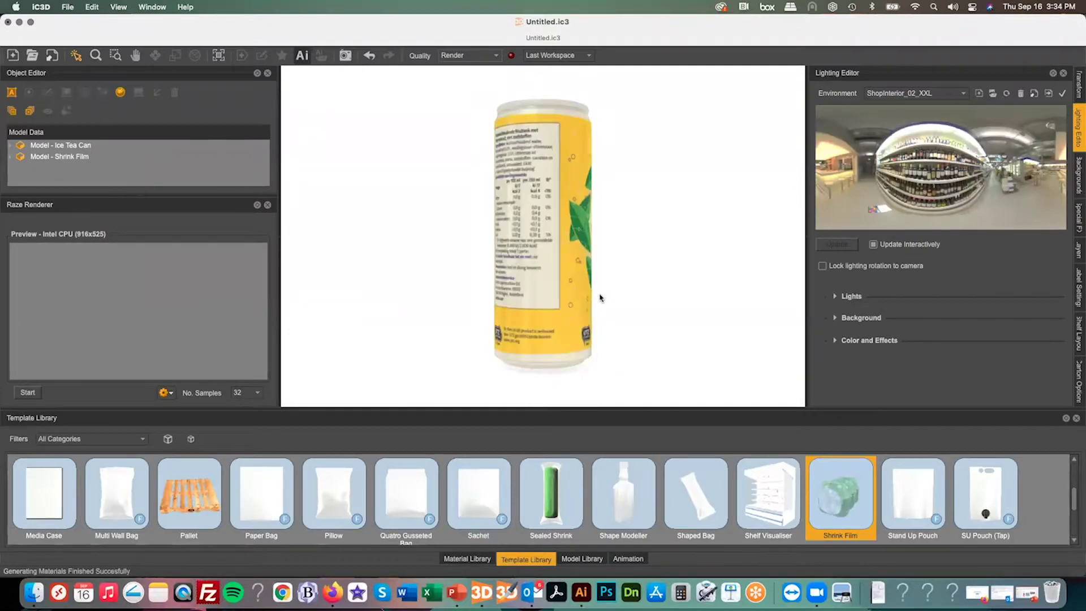
drag(600, 298, 343, 301)
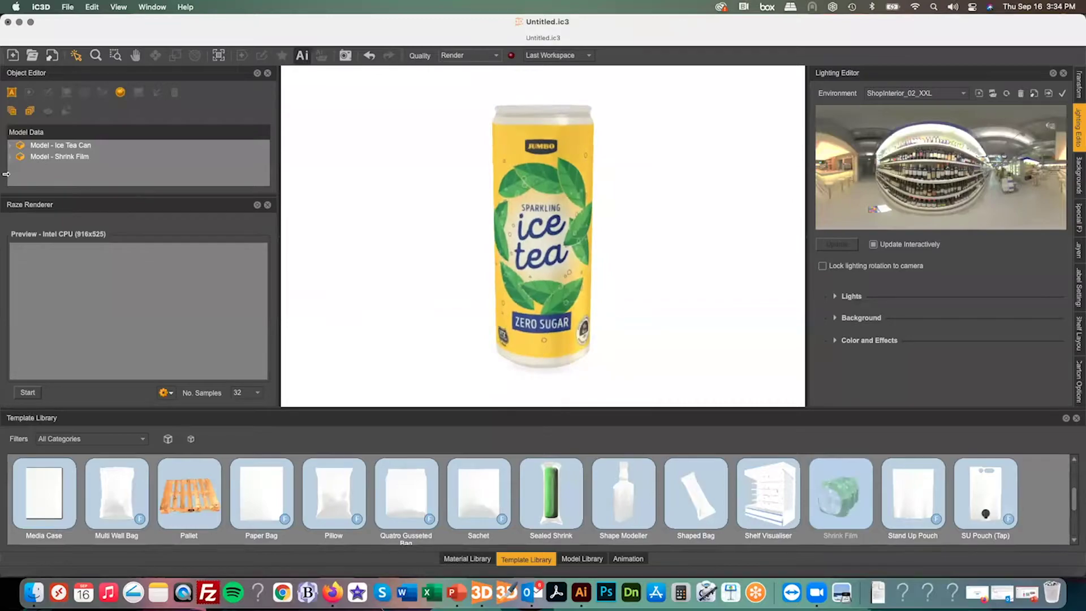
Group the Ice Tea Can and Shrink Film models into one model
click(61, 157)
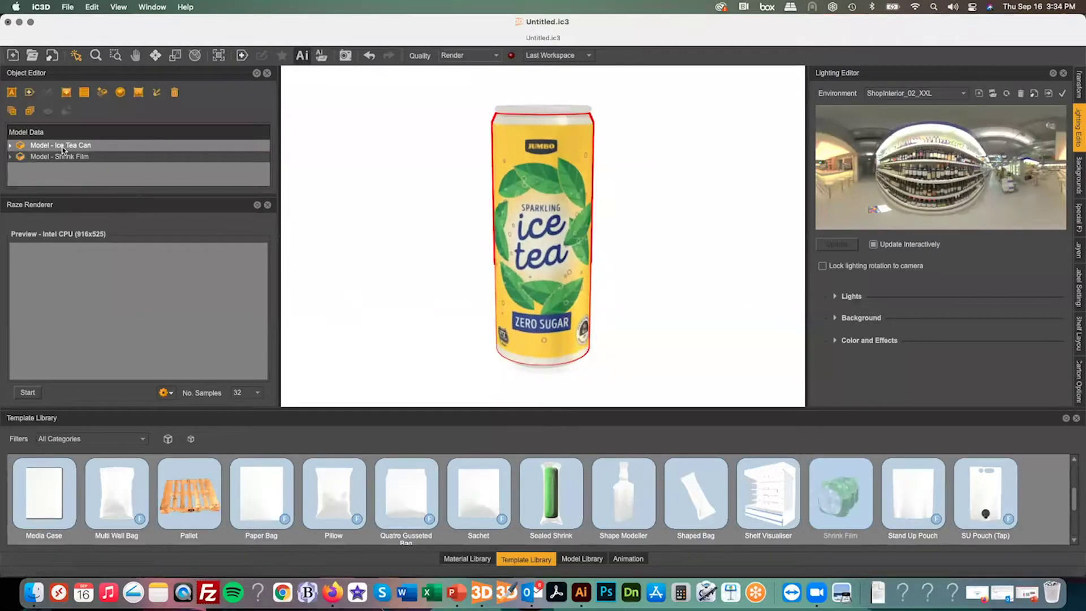
shift+click(63, 147)
right_click(64, 151)
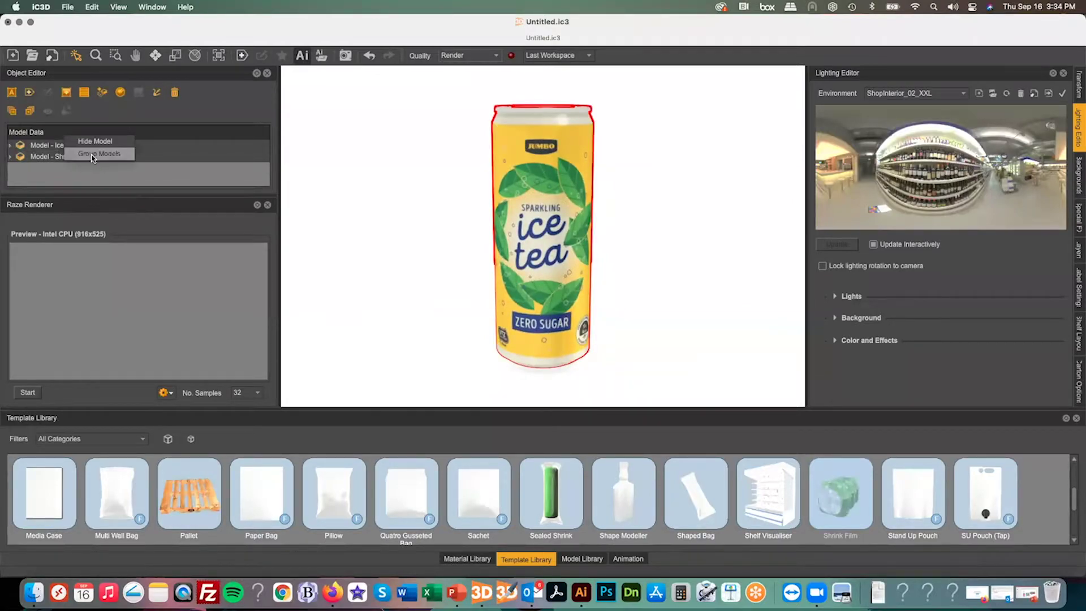
click(99, 157)
click(76, 145)
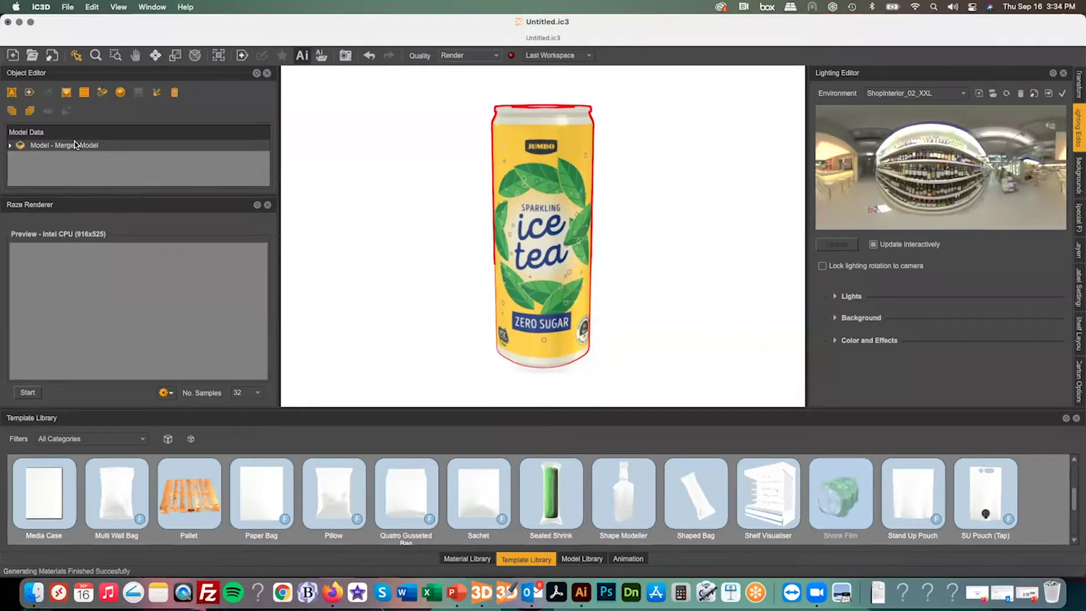
Hide the Shrink Film Artwork from Illustrator in the Artwork Visibility Manager, check Illustrator's open documents and return to iC3D
click(12, 92)
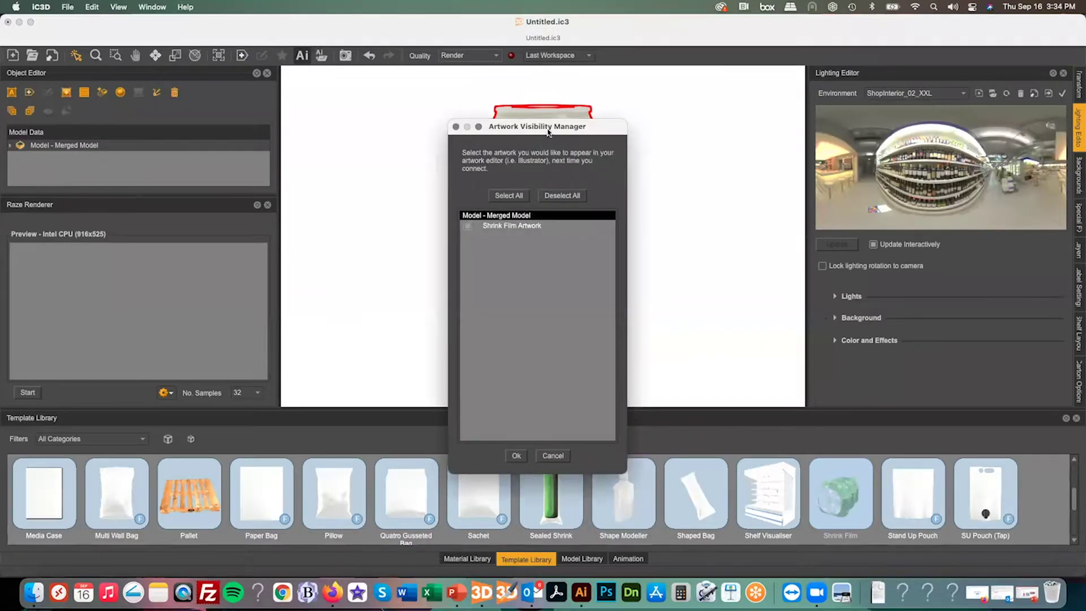
click(710, 238)
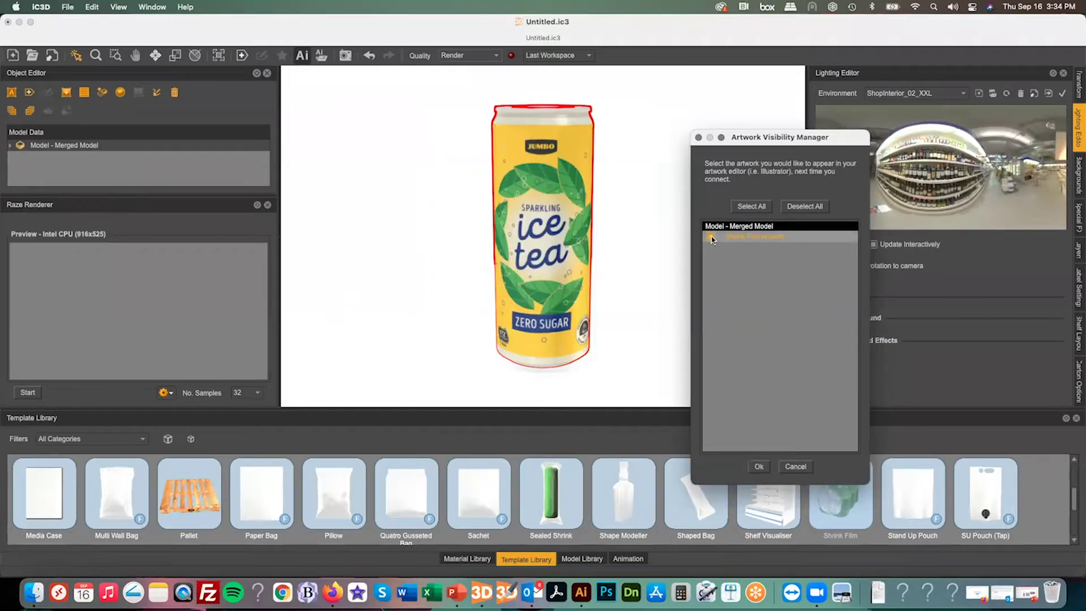
click(711, 238)
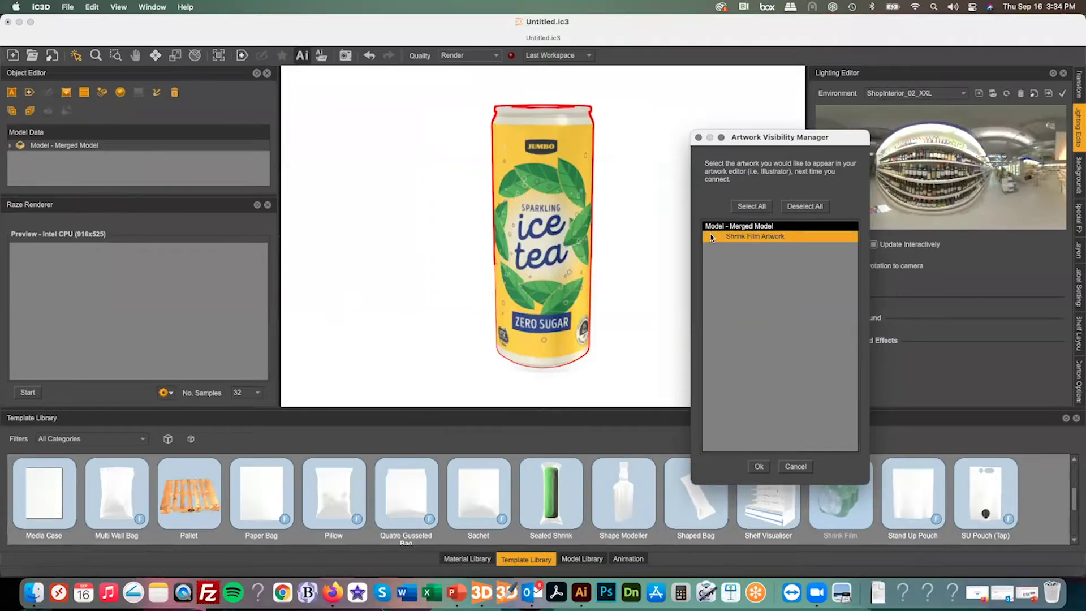
click(757, 466)
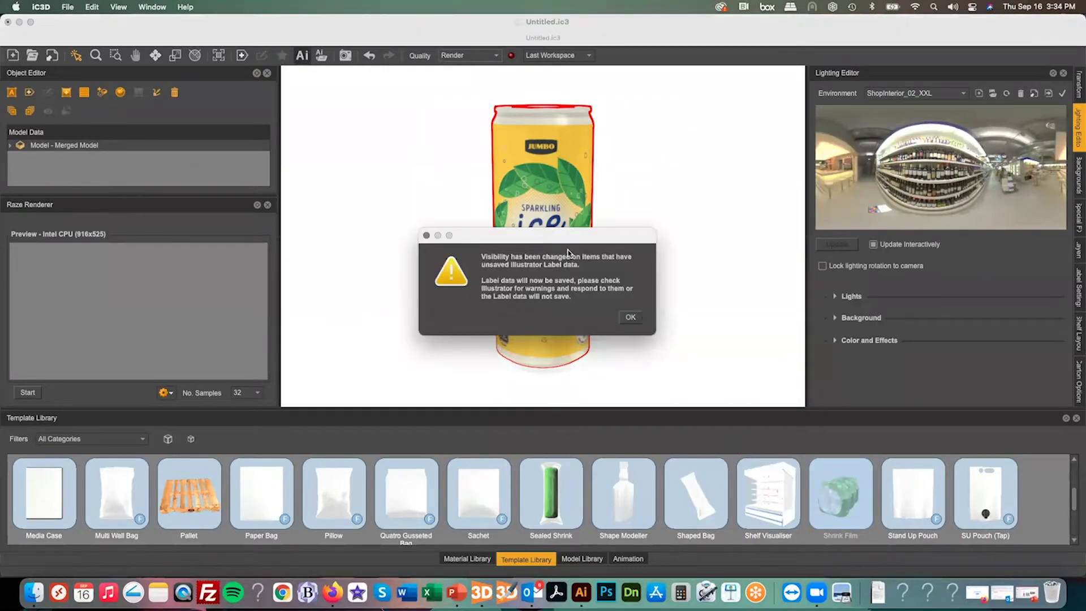
click(627, 316)
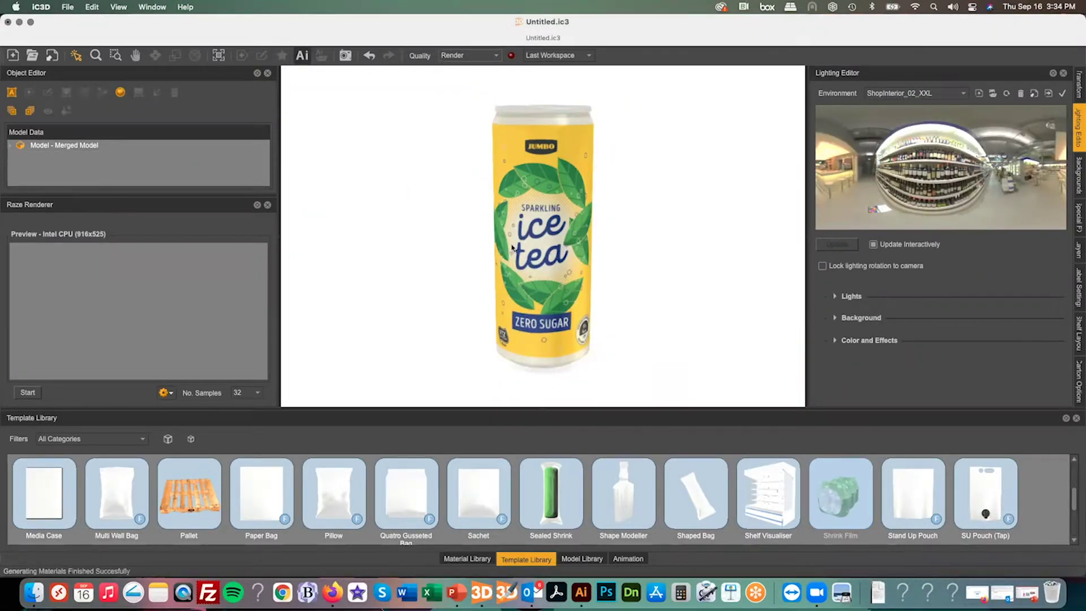
key(super+Tab)
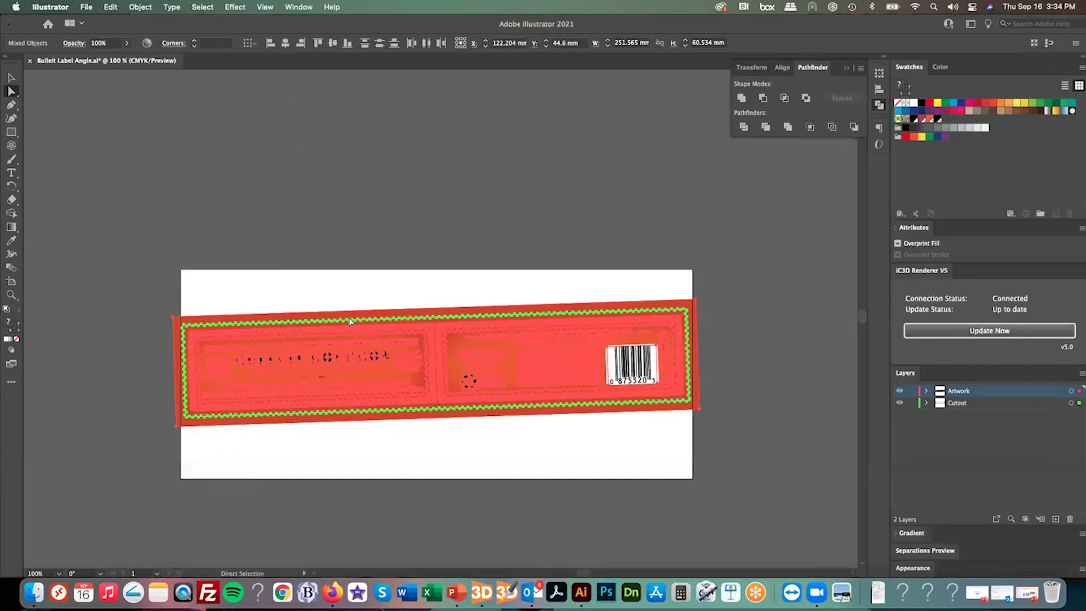
click(482, 591)
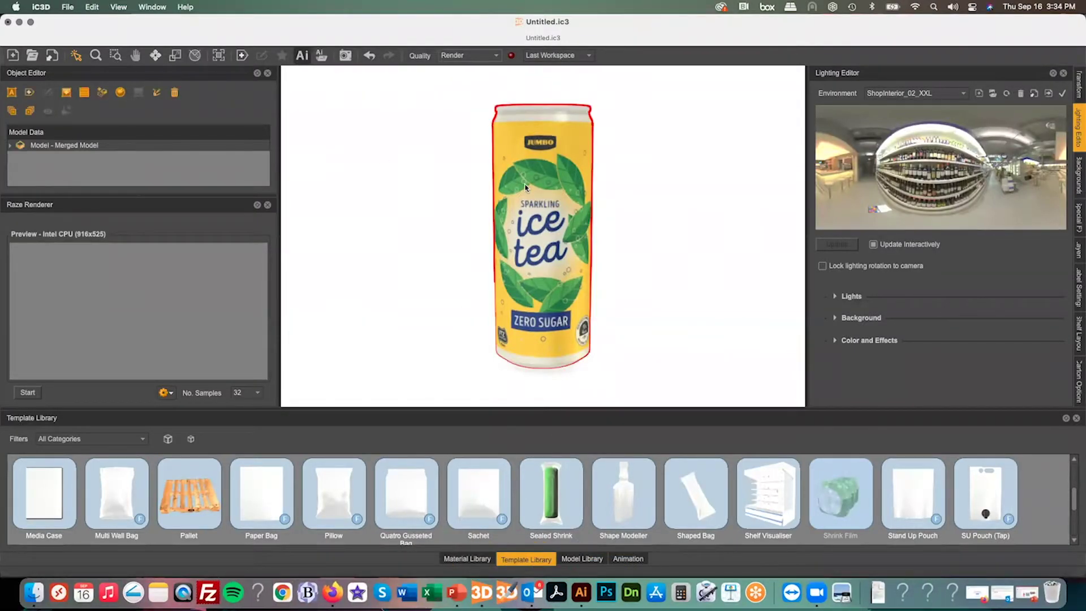
Duplicate the merged can model 3 wide, 2 deep and 1 high with no gaps, saving its unsaved Illustrator label data
click(103, 93)
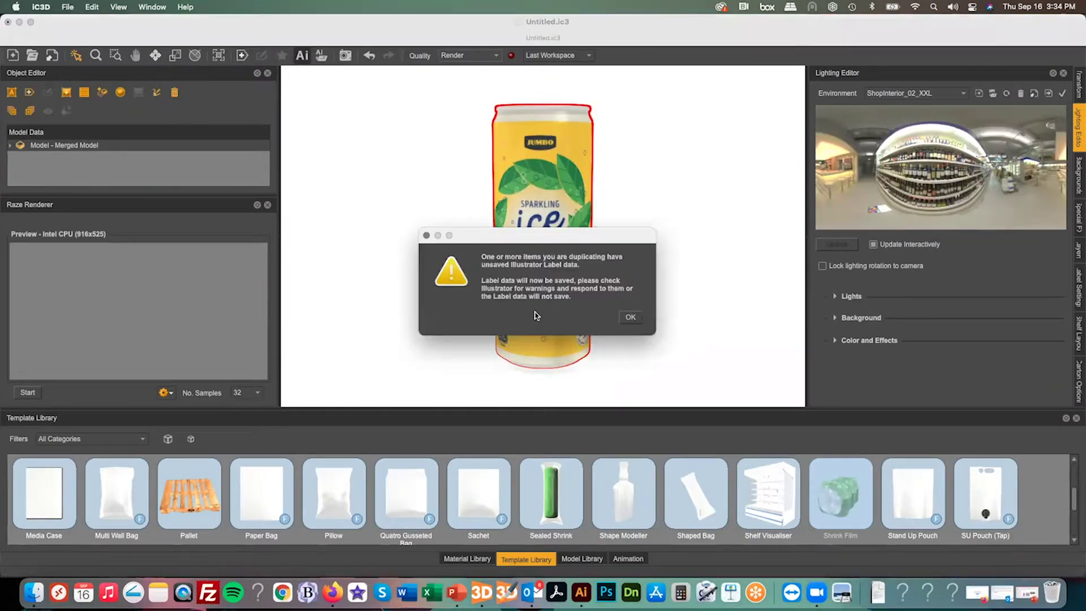
click(629, 319)
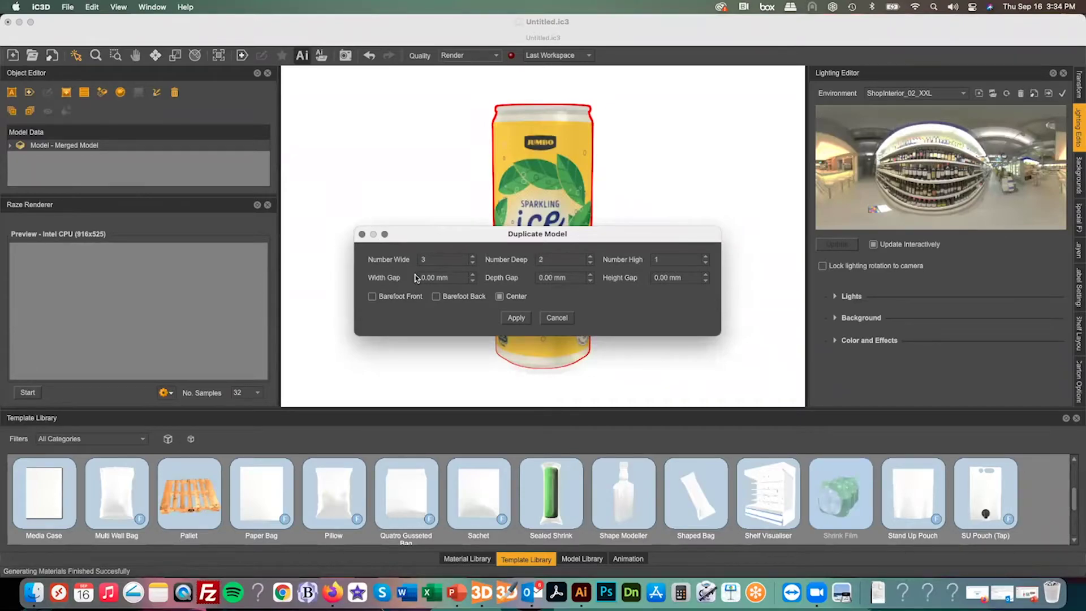
click(515, 318)
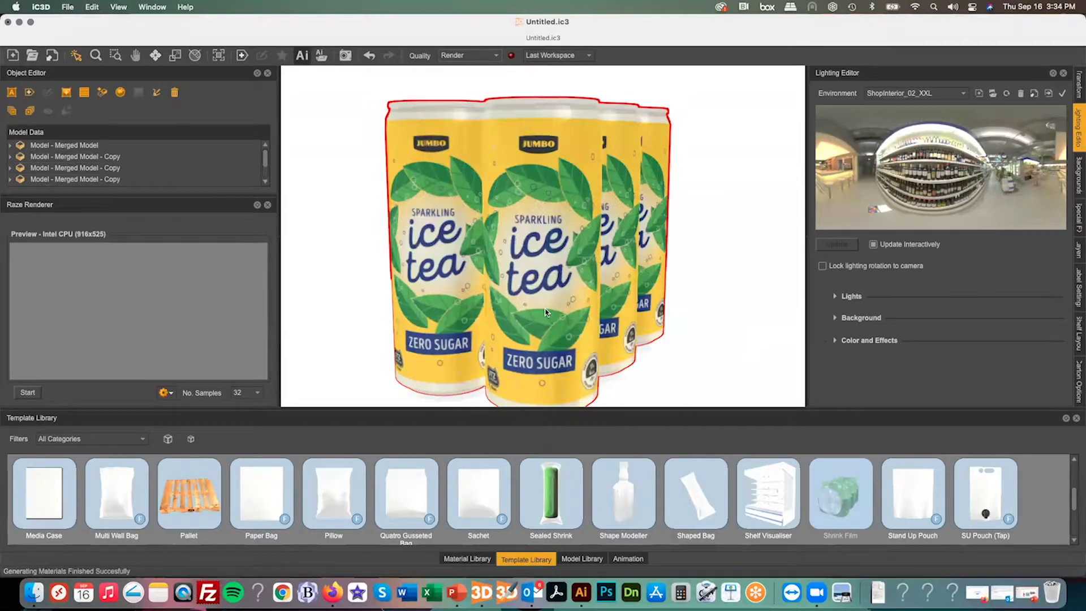
drag(545, 312, 565, 332)
scroll(548, 322, down, 5)
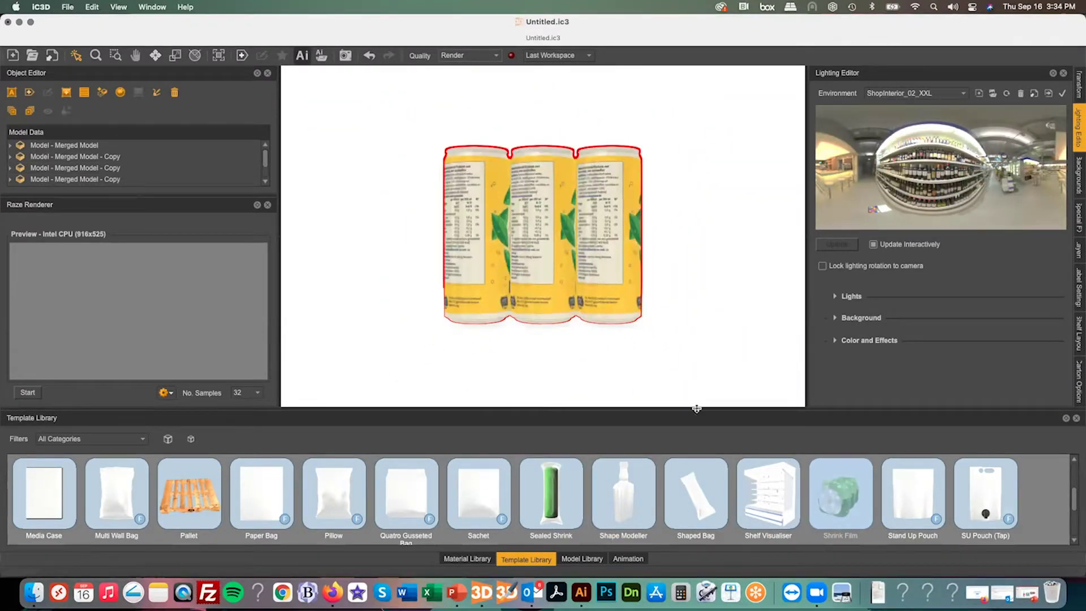
Start a Shrink Film template around the six cans and set it to Horizontal Wrap
click(851, 503)
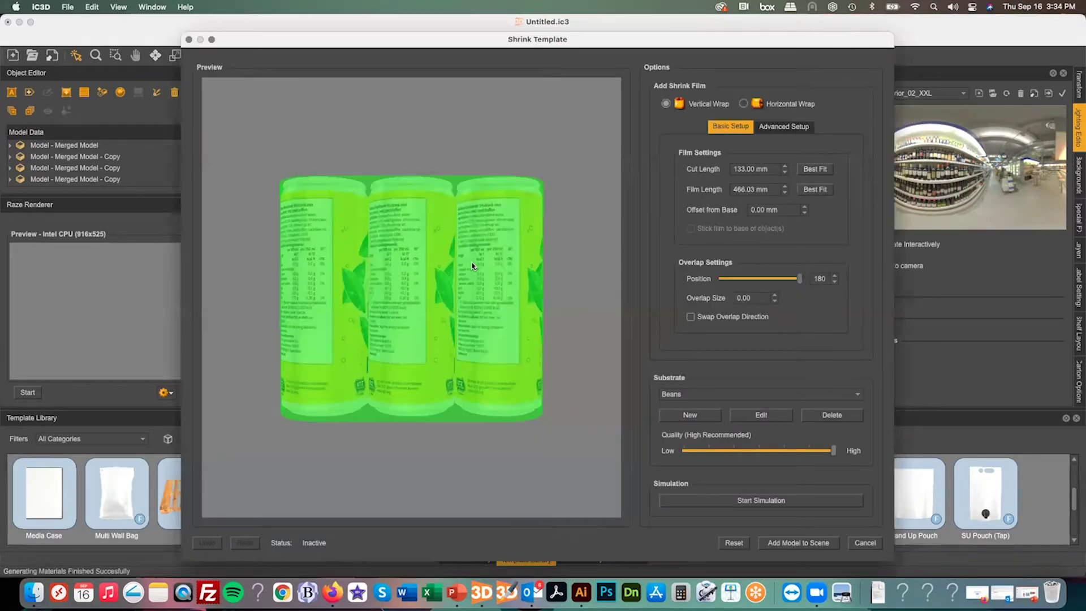
click(743, 103)
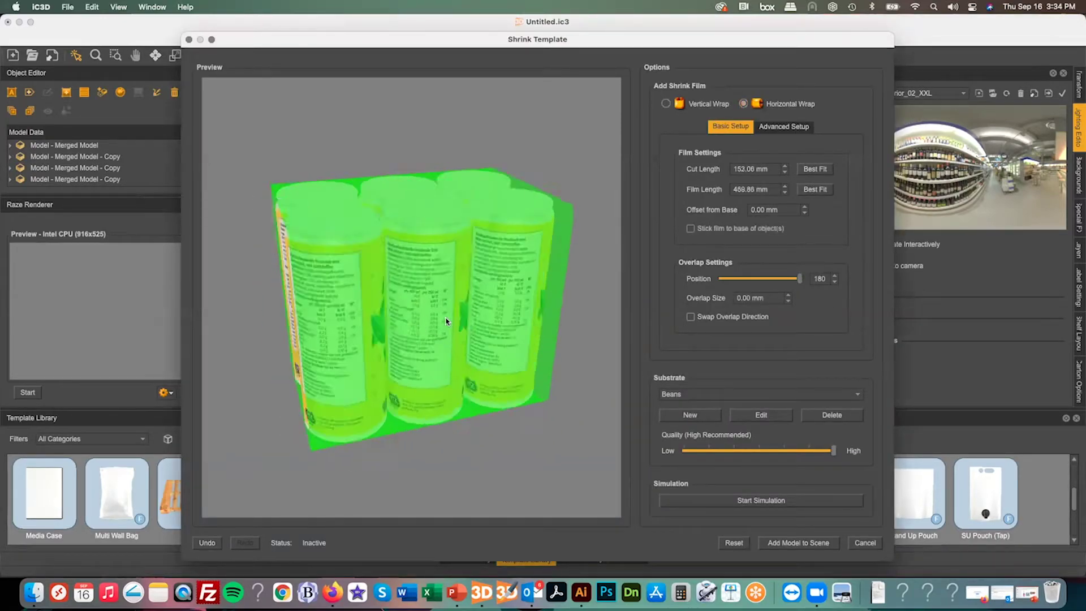
drag(461, 319, 474, 325)
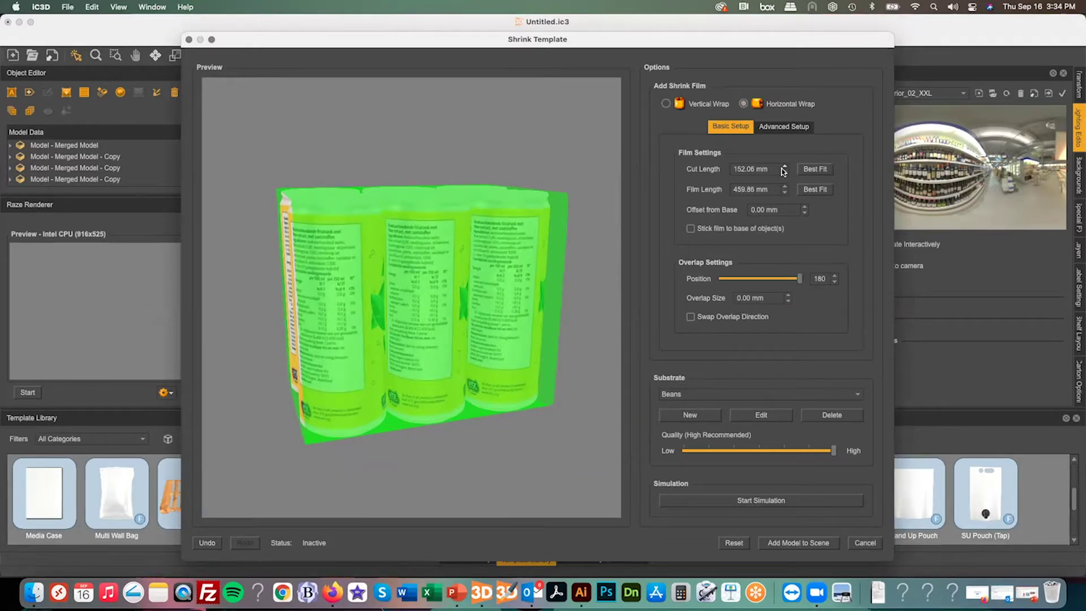
Set the film's cut length to 238 mm and its film length to 530 mm
drag(773, 168, 318, 331)
text(238)
key(Return)
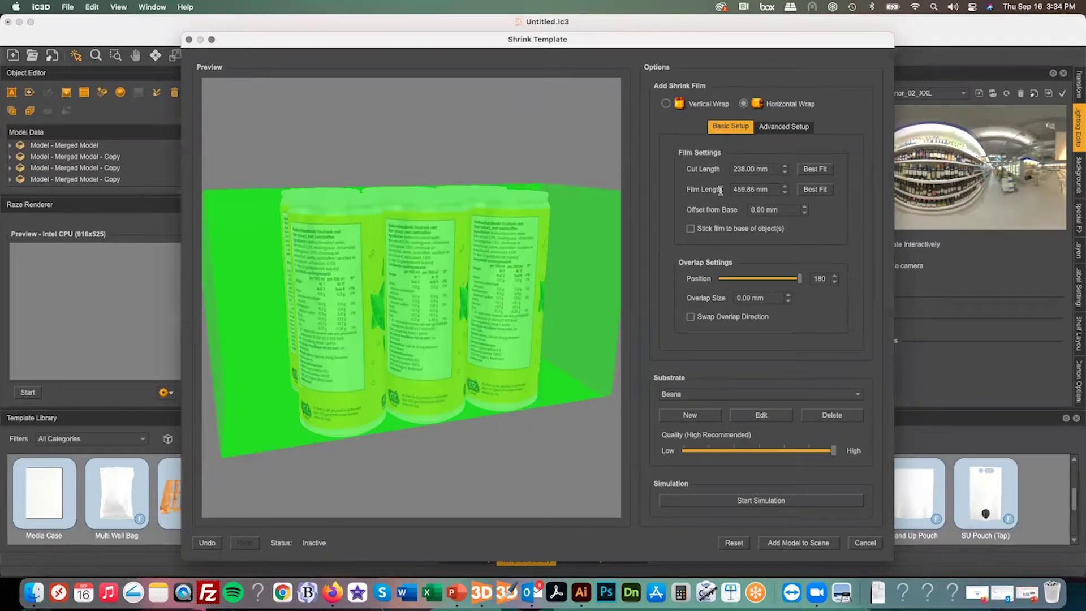
key(Tab)
text(330)
key(Return)
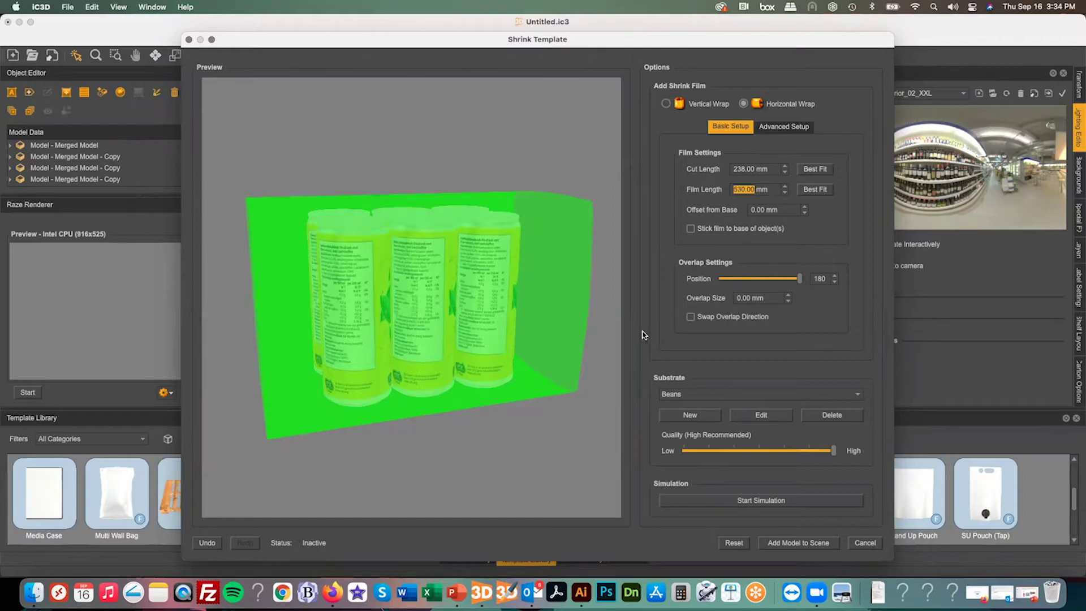
Set the film overlap size to 31 mm and the overlap position to 170
key(Tab)
key(Tab)
key(Tab)
text(31)
key(Return)
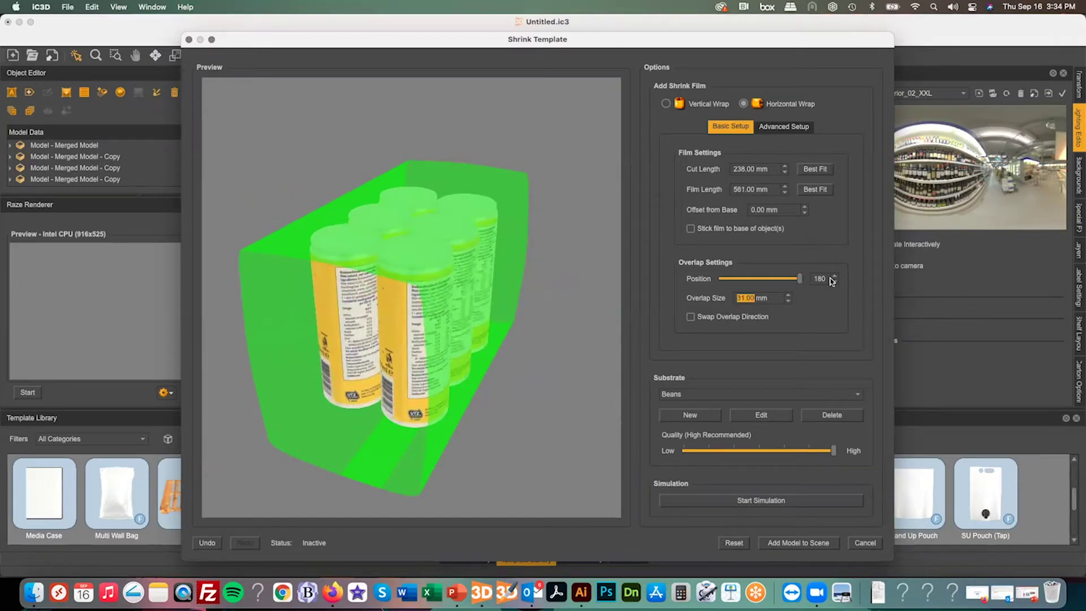
mouse_move(800, 283)
mouse_down()
mouse_move(740, 281)
mouse_move(796, 279)
mouse_up()
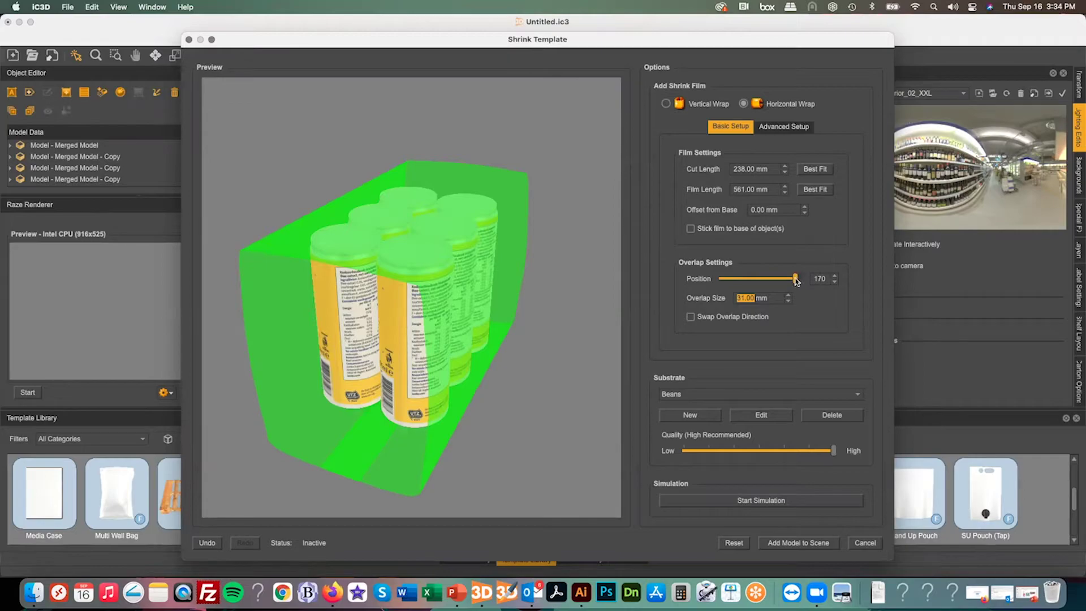
double_click(820, 279)
drag(393, 347, 413, 342)
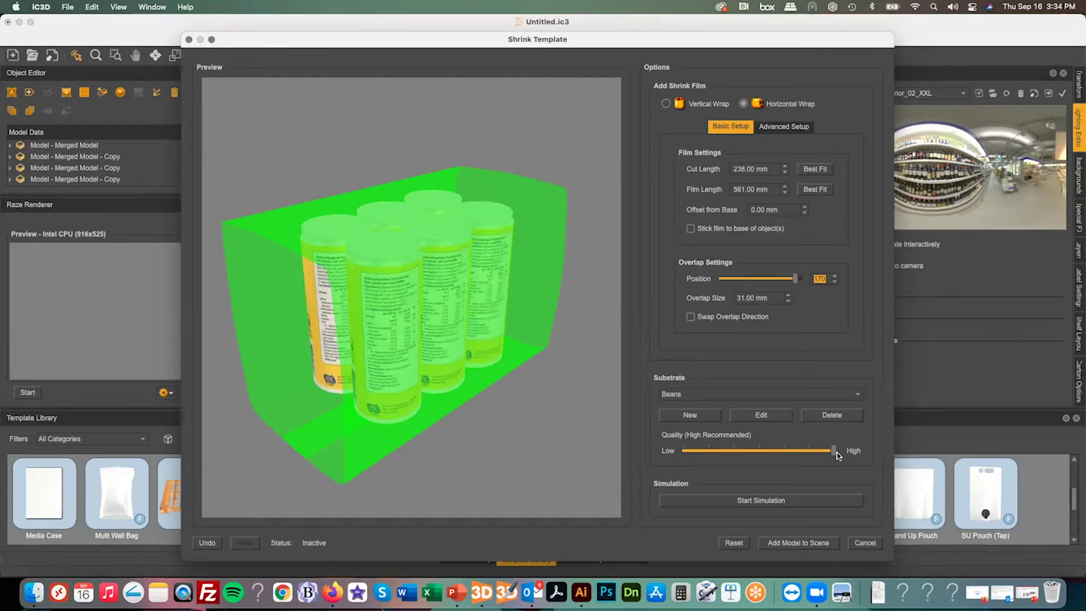
Lower the film quality slightly below High and start the shrink simulation
drag(821, 451, 808, 452)
drag(434, 284, 425, 284)
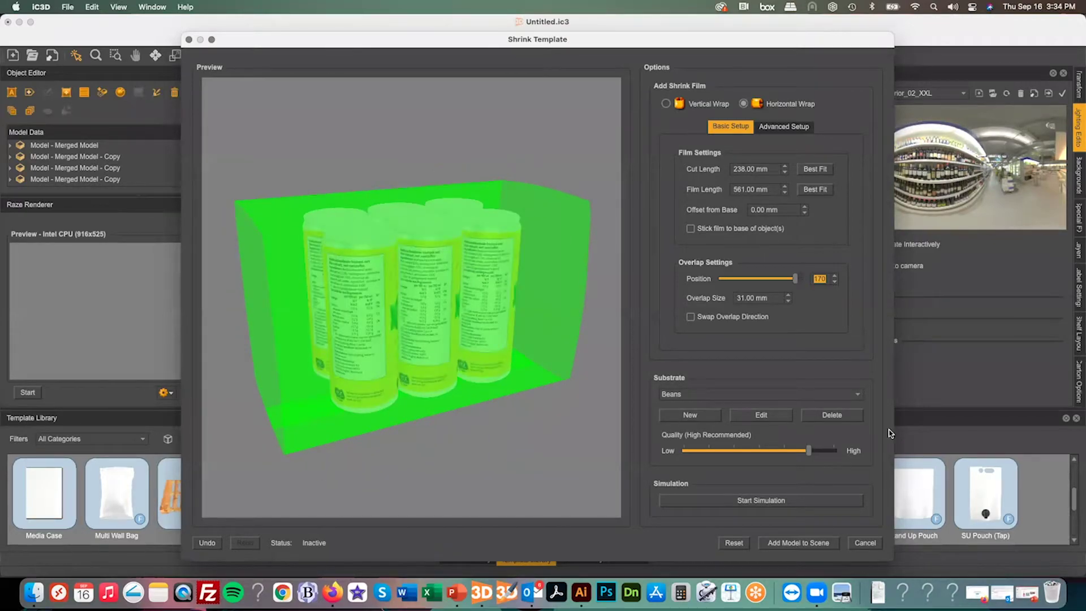
click(783, 502)
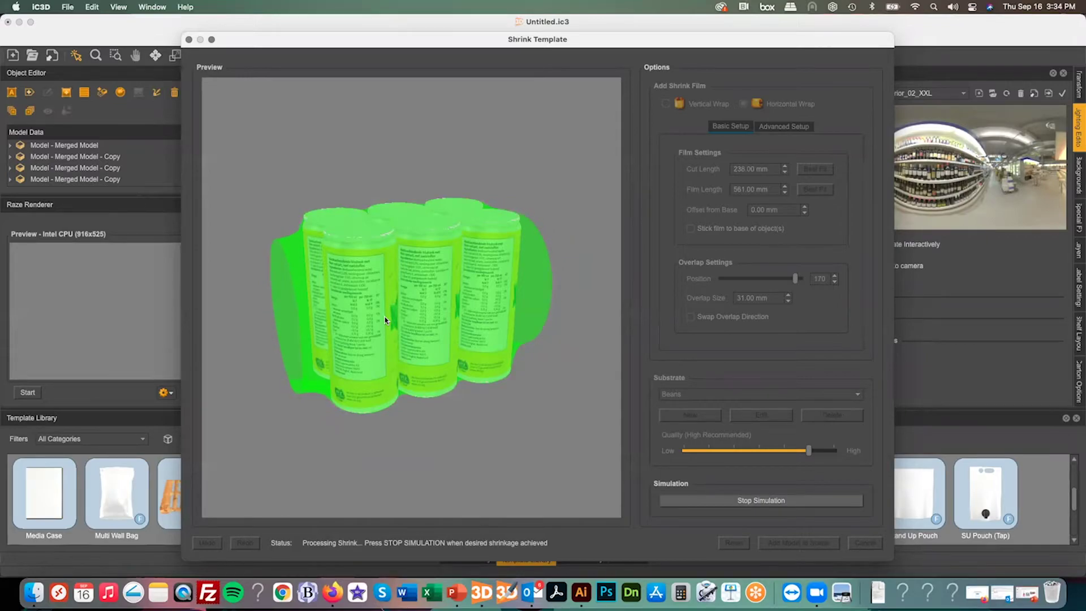
Let the film shrink tightly around the six cans, stop the simulation and add the shrink film model to the scene
drag(404, 303, 473, 304)
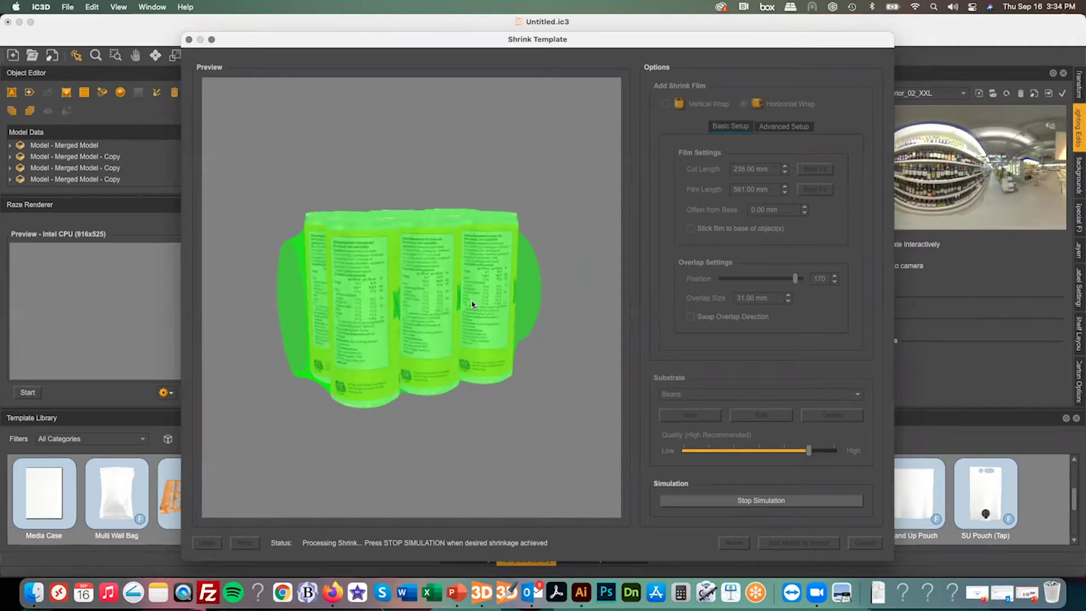
scroll(472, 304, up, 5)
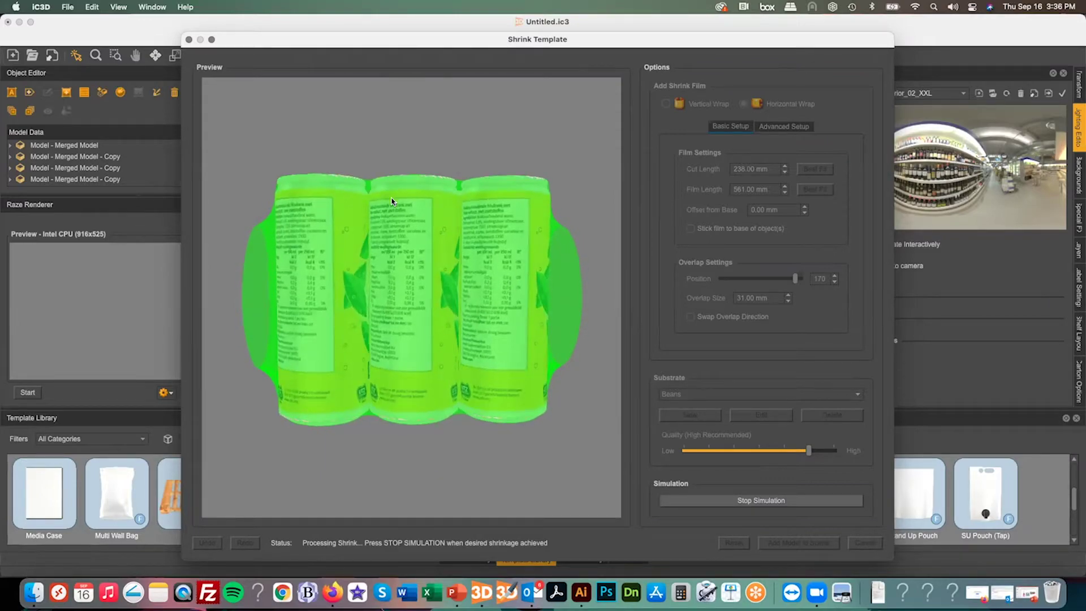
drag(425, 178, 421, 204)
scroll(417, 211, up, 3)
scroll(416, 210, up, 5)
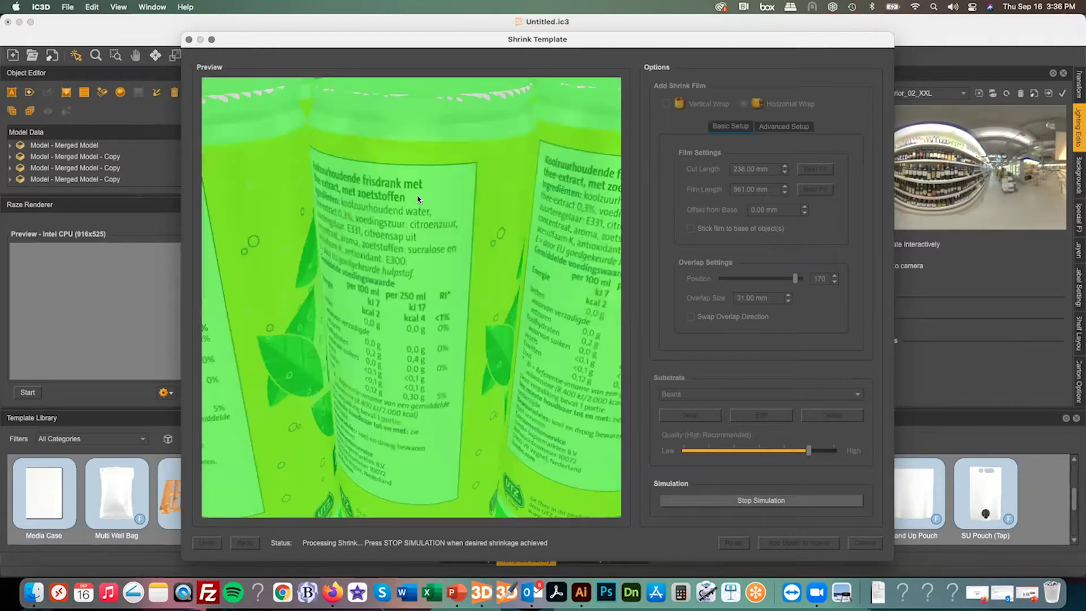
scroll(419, 206, down, 3)
scroll(463, 202, down, 3)
drag(463, 202, 457, 190)
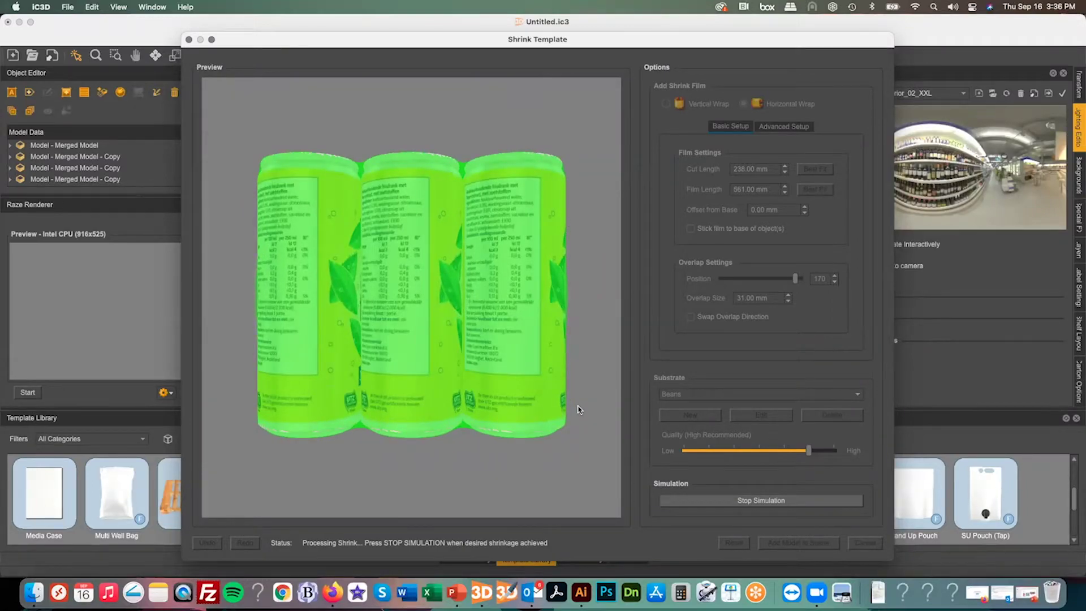
click(763, 504)
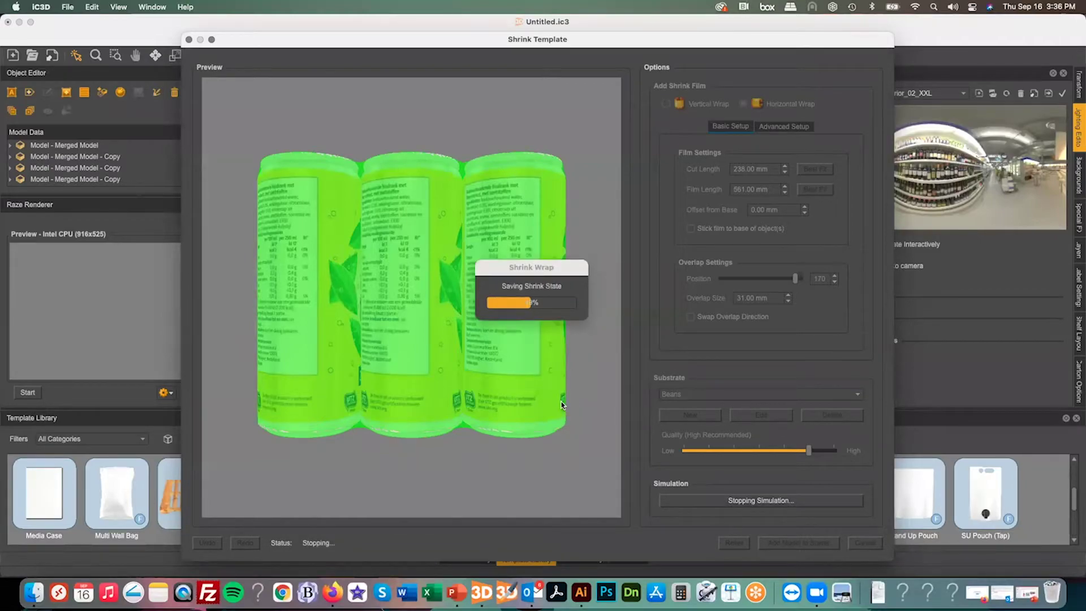
click(806, 543)
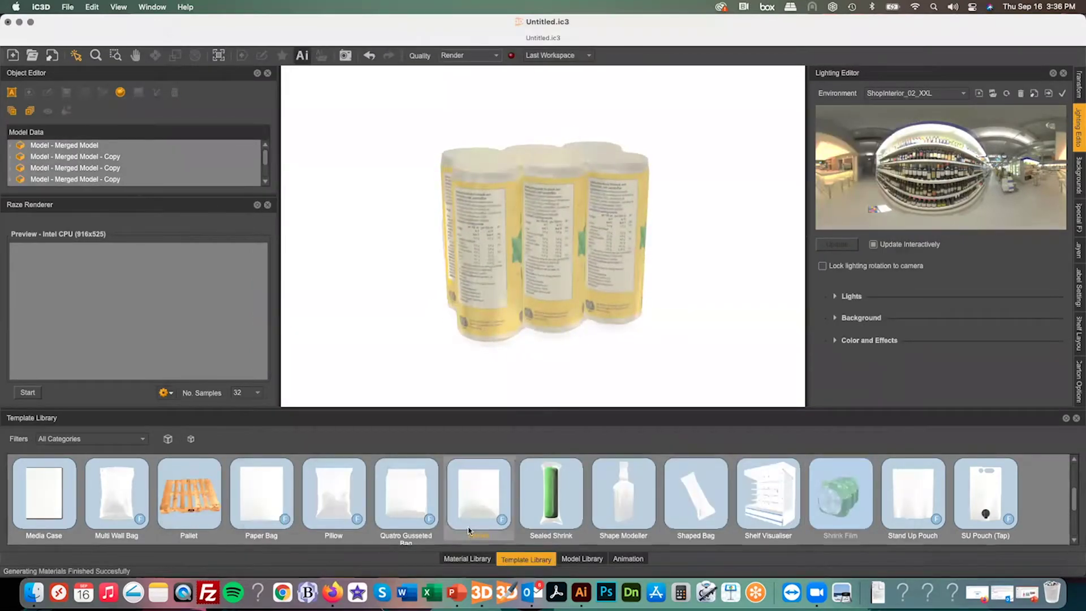
Search the material library for "ice" and apply the "ice tea outer shrink" material to the shrink film around the cans
click(469, 558)
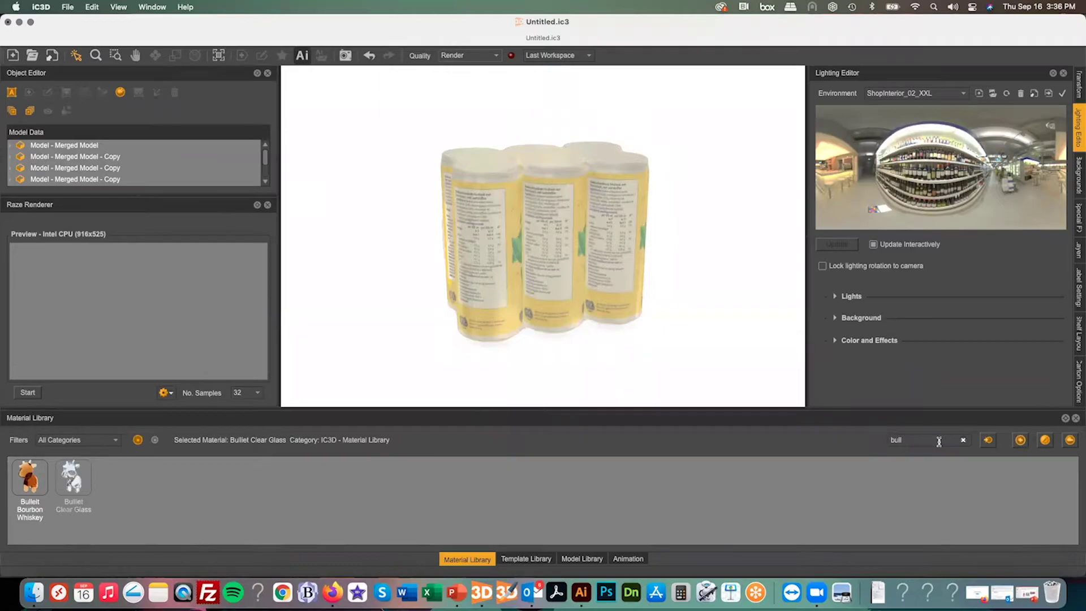
drag(938, 440, 790, 438)
text(ice)
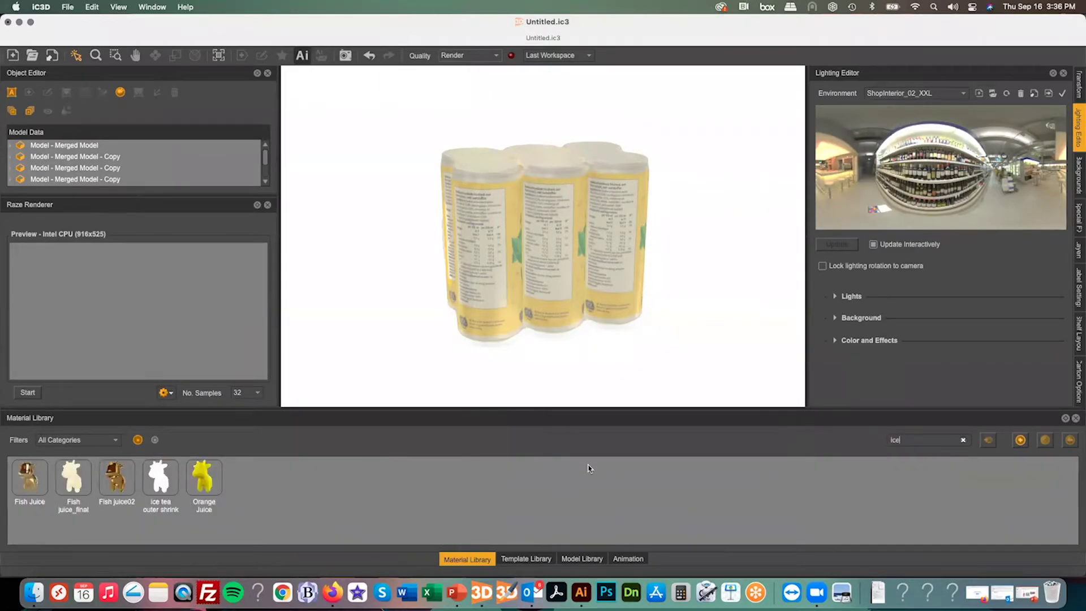
click(160, 481)
drag(646, 322, 571, 262)
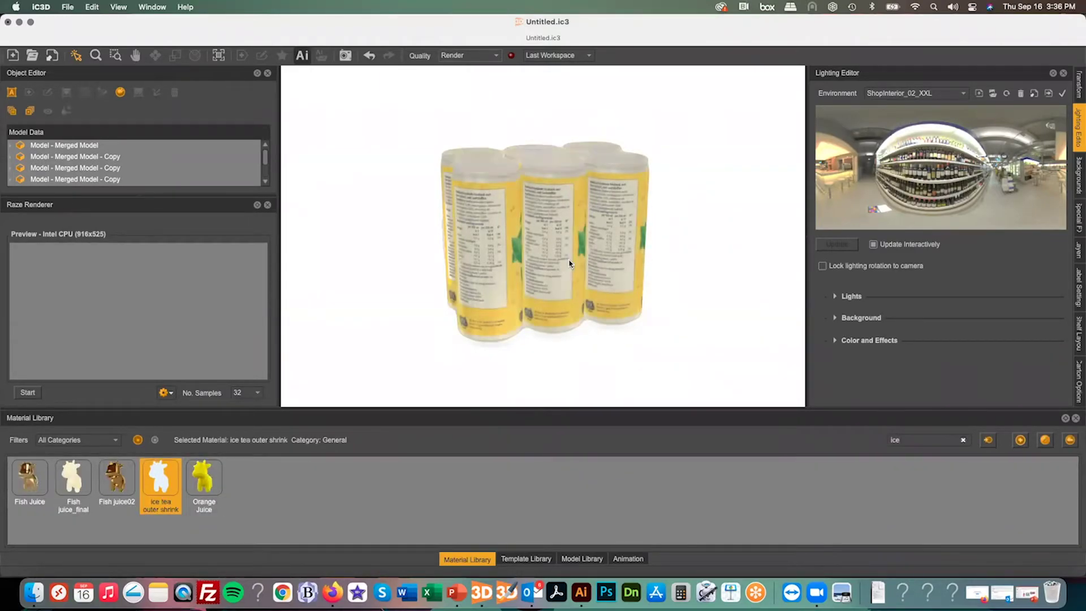
Link the shrink film artwork to Adobe Illustrator and open the file "Ice tea Outer Shrink- Front.ai" there
click(301, 56)
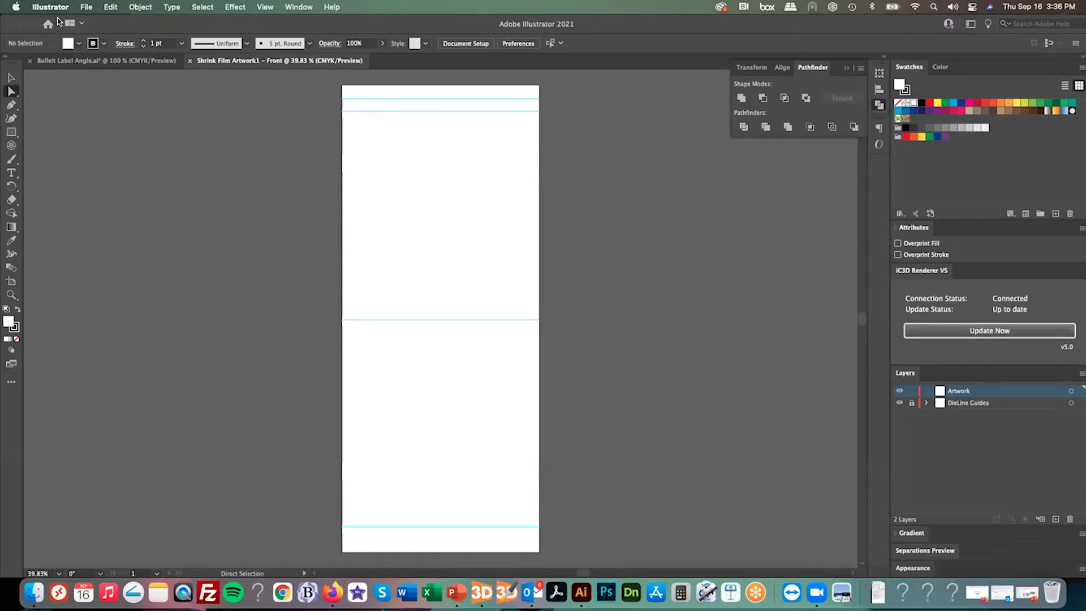
click(87, 7)
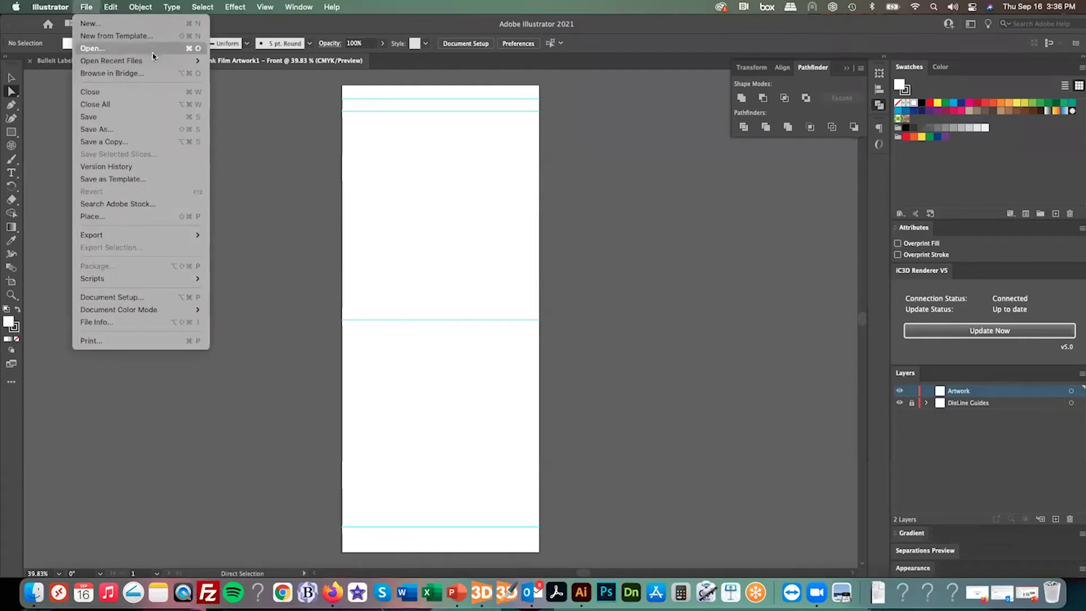
click(110, 49)
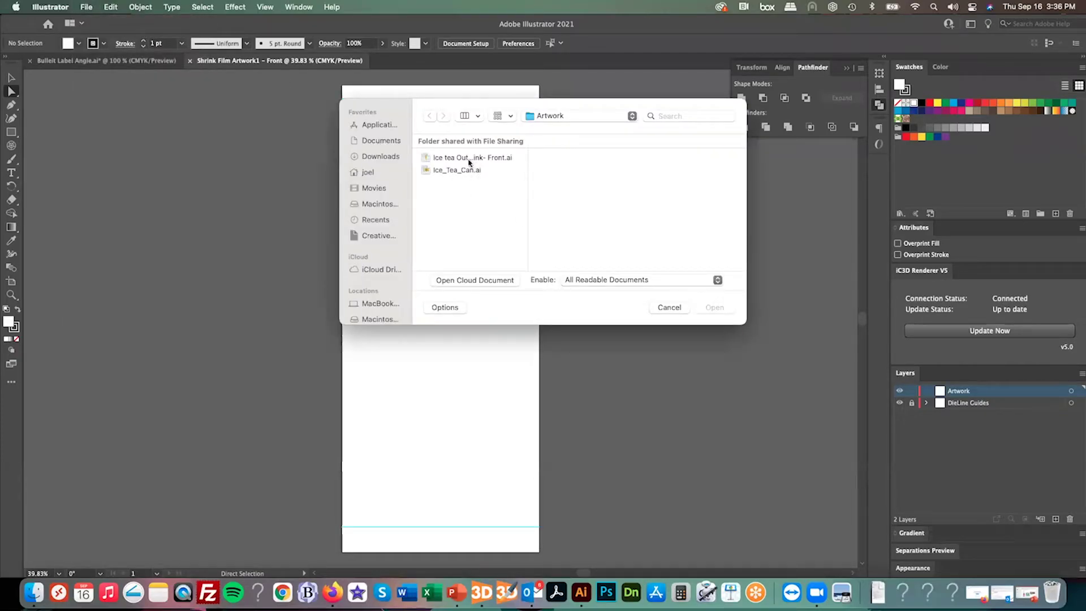
double_click(457, 159)
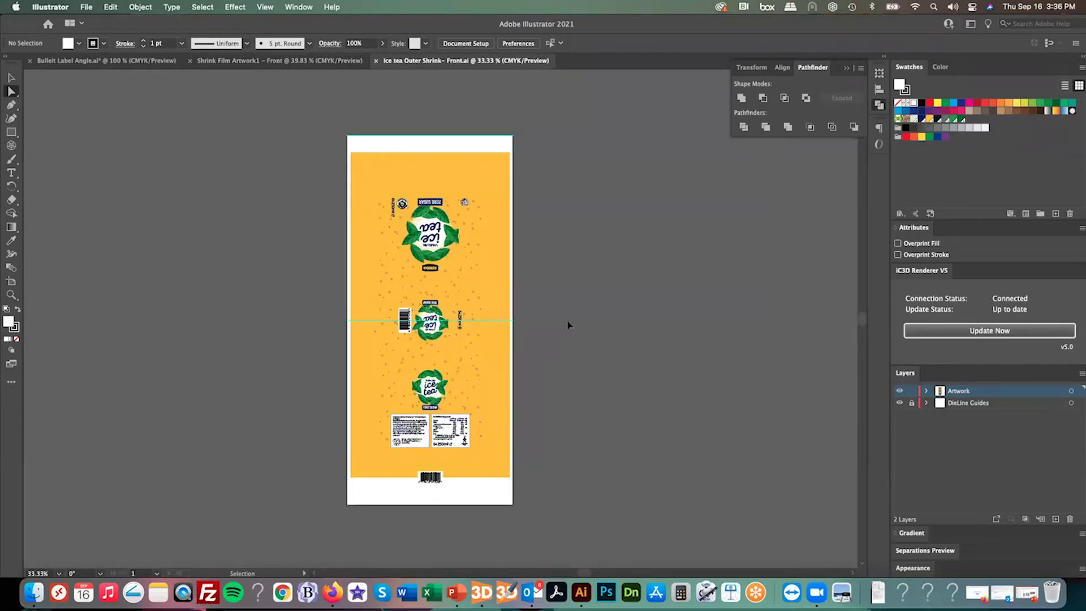
Copy all of the ice tea artwork into the Shrink Film Artwork1 document, update the linked model and switch to iC3D
key(super+a)
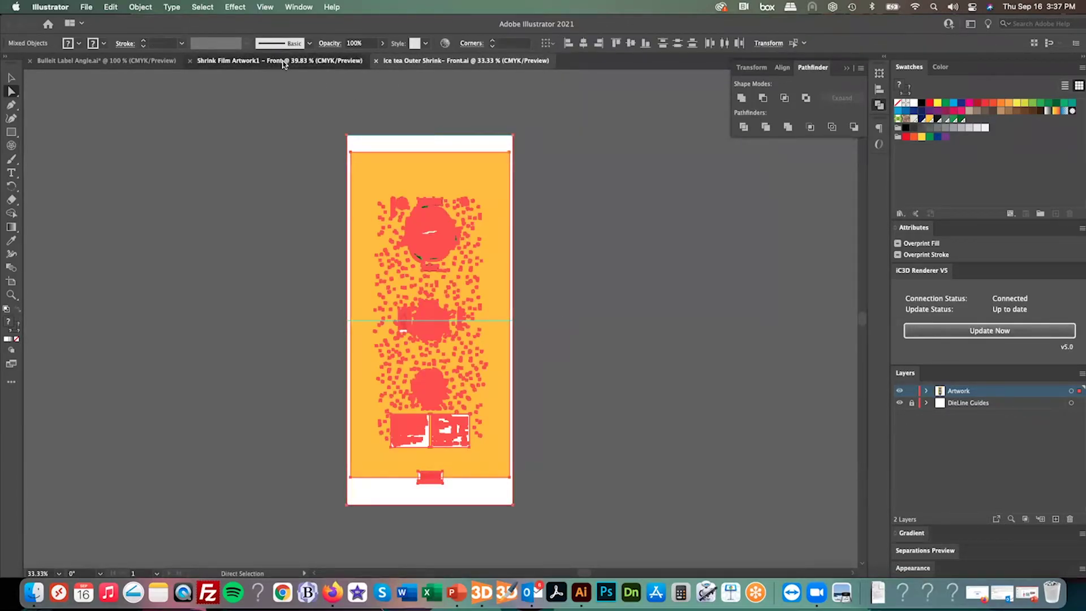
click(282, 62)
key(super+v)
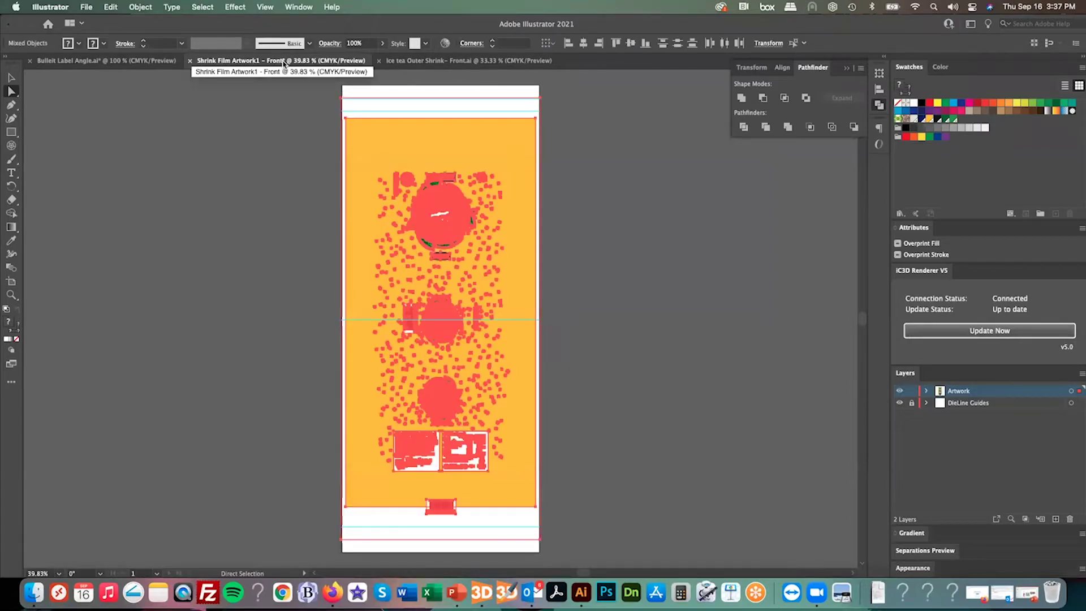
click(704, 396)
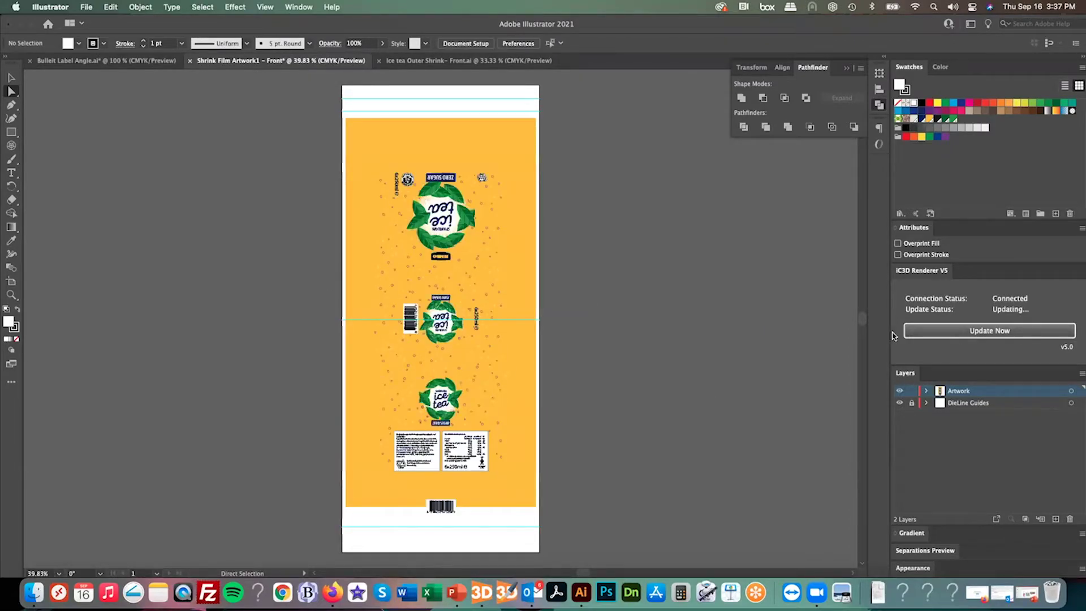
click(481, 591)
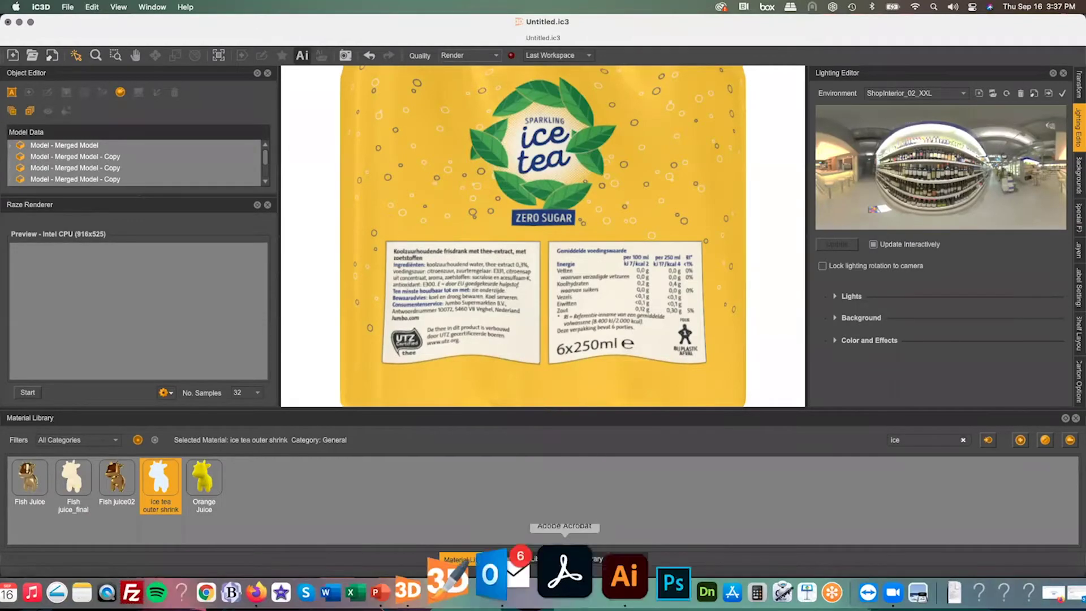
In Illustrator, apply a 10-row, 10-column envelope mesh to the lower ice tea logo, the Zero Sugar label and both information panels together
click(582, 576)
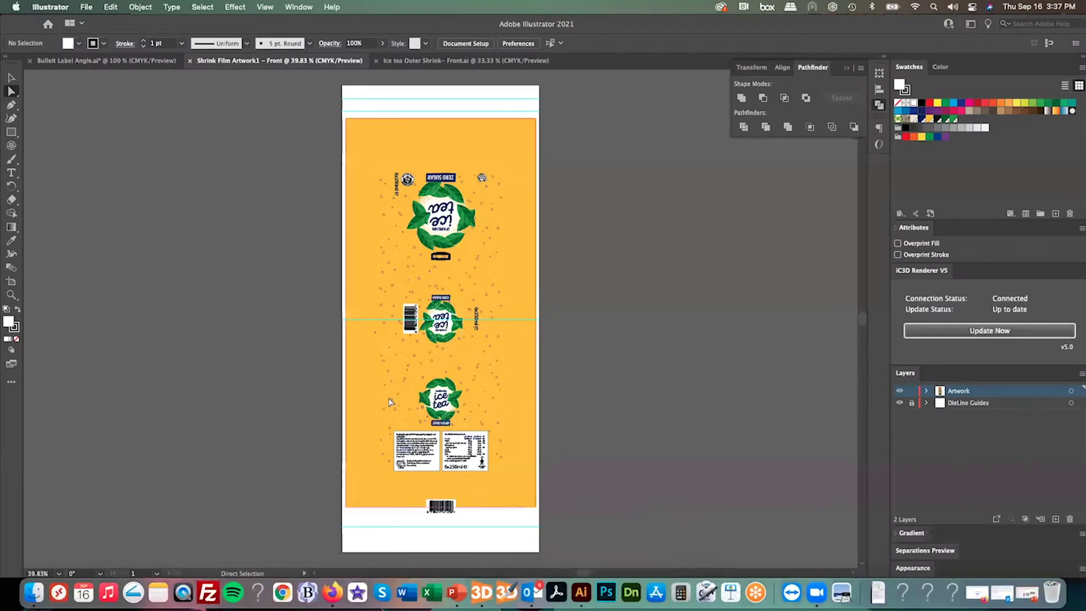
click(11, 294)
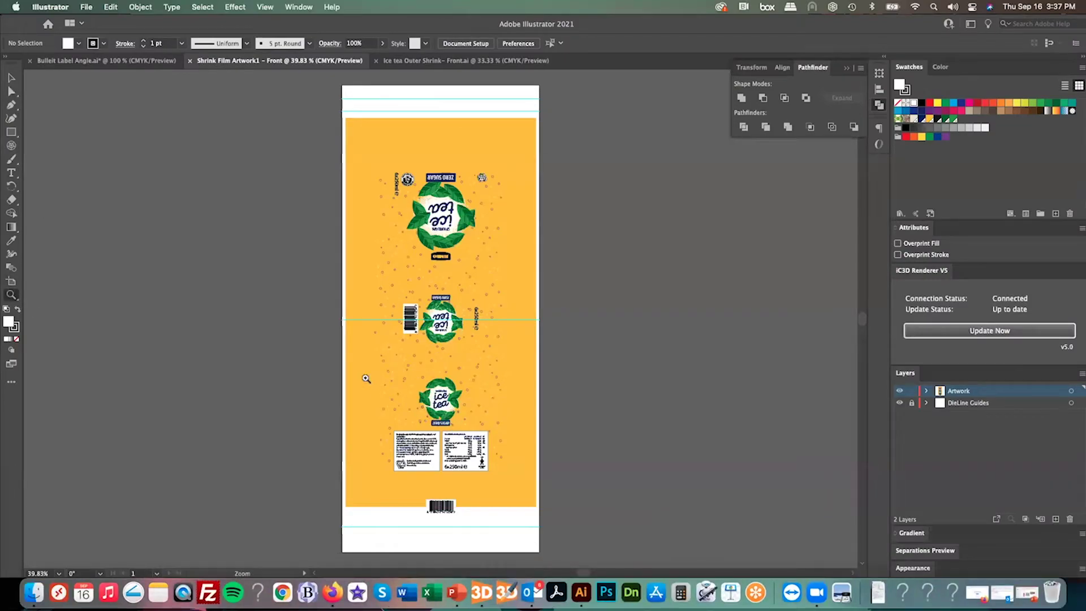
drag(404, 390, 430, 312)
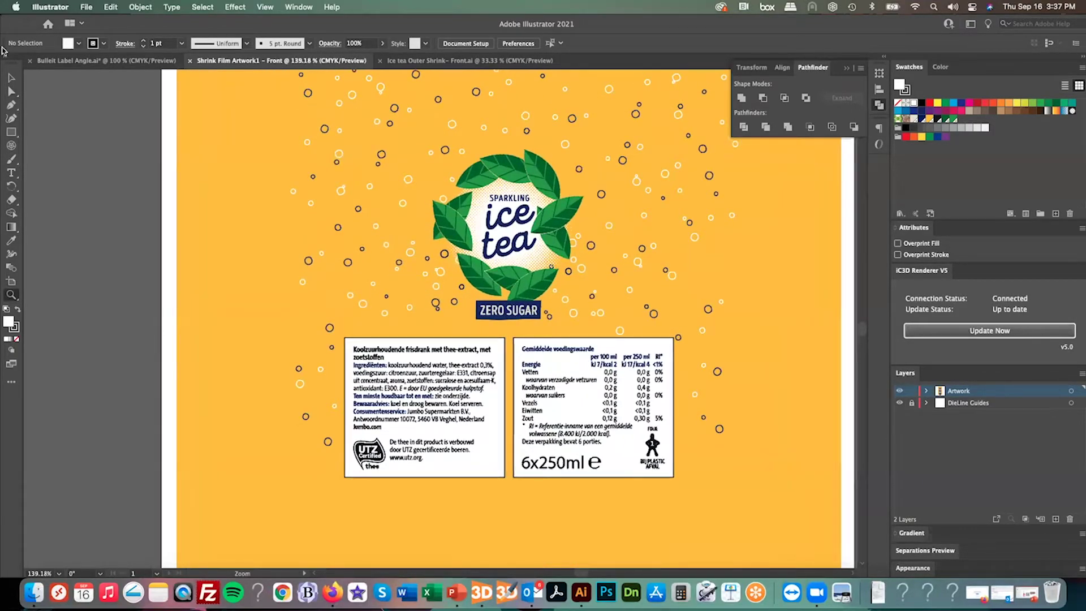
key(v)
click(399, 419)
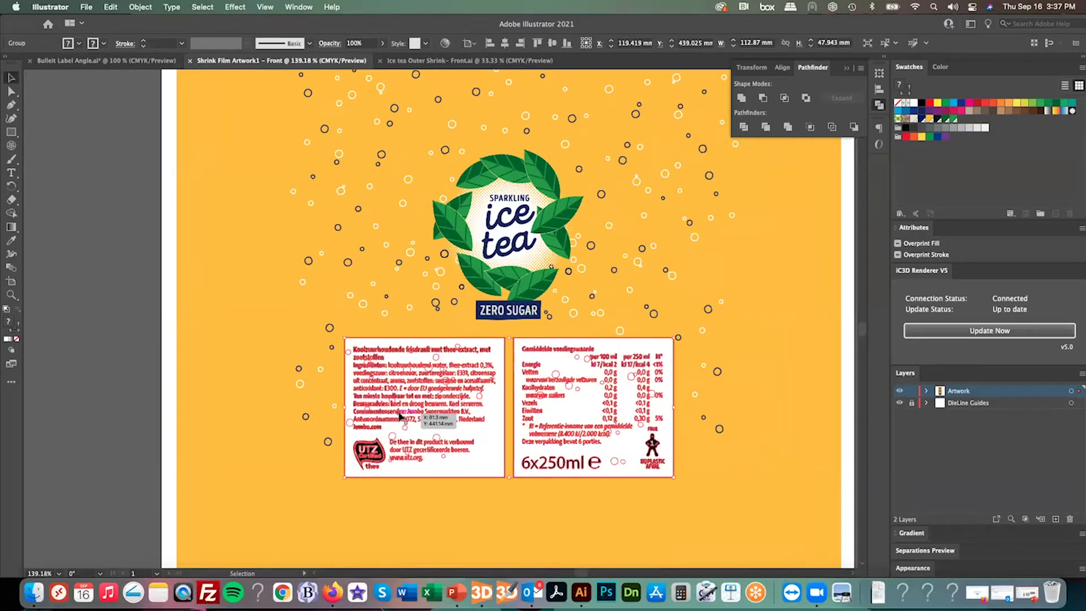
shift+click(508, 310)
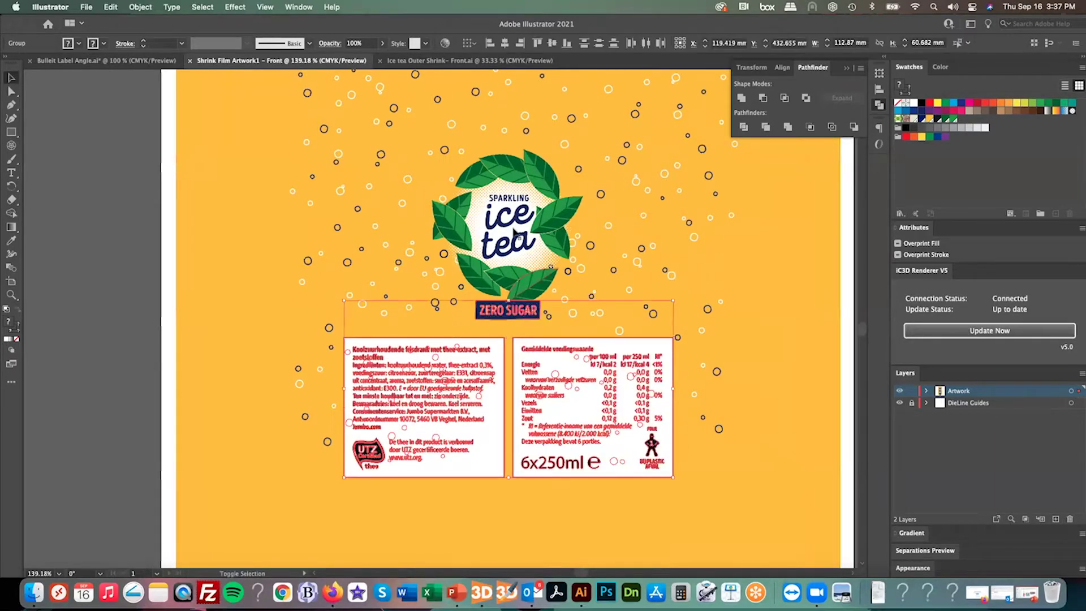
shift+click(507, 262)
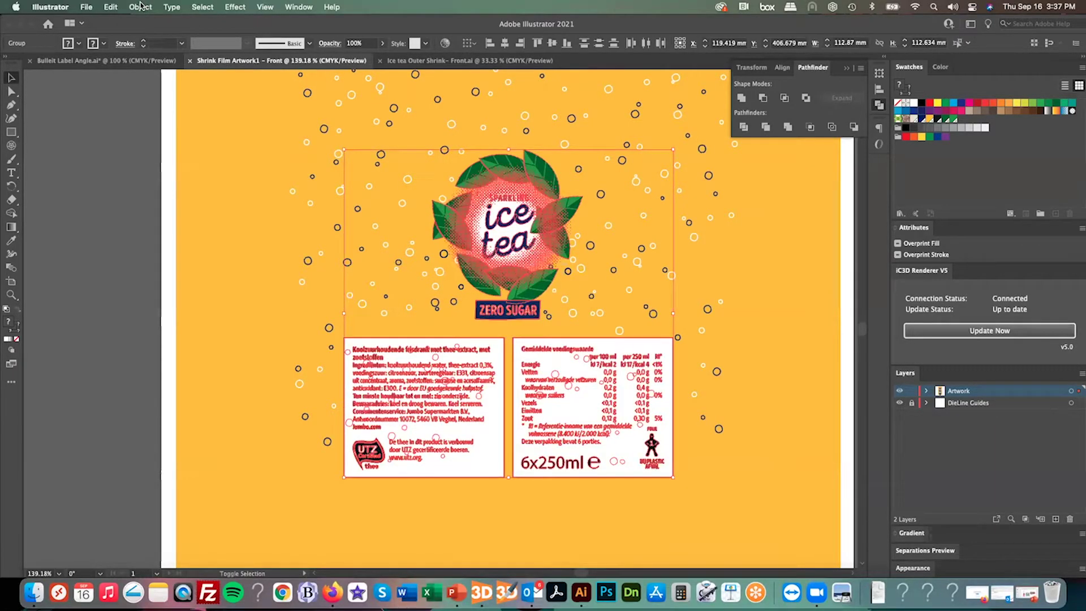
click(140, 6)
mouse_move(150, 357)
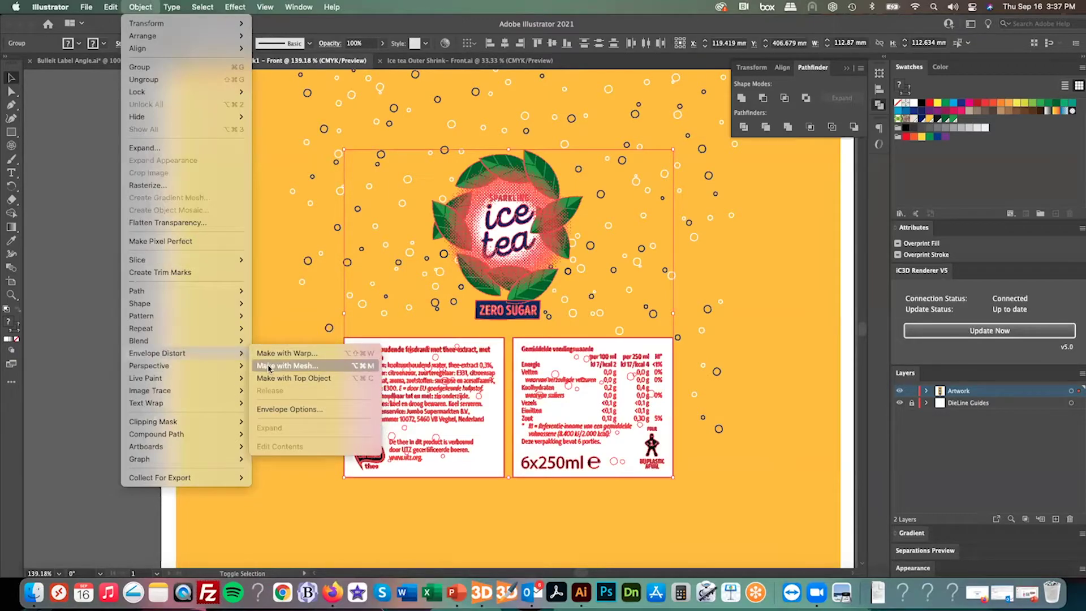
click(270, 369)
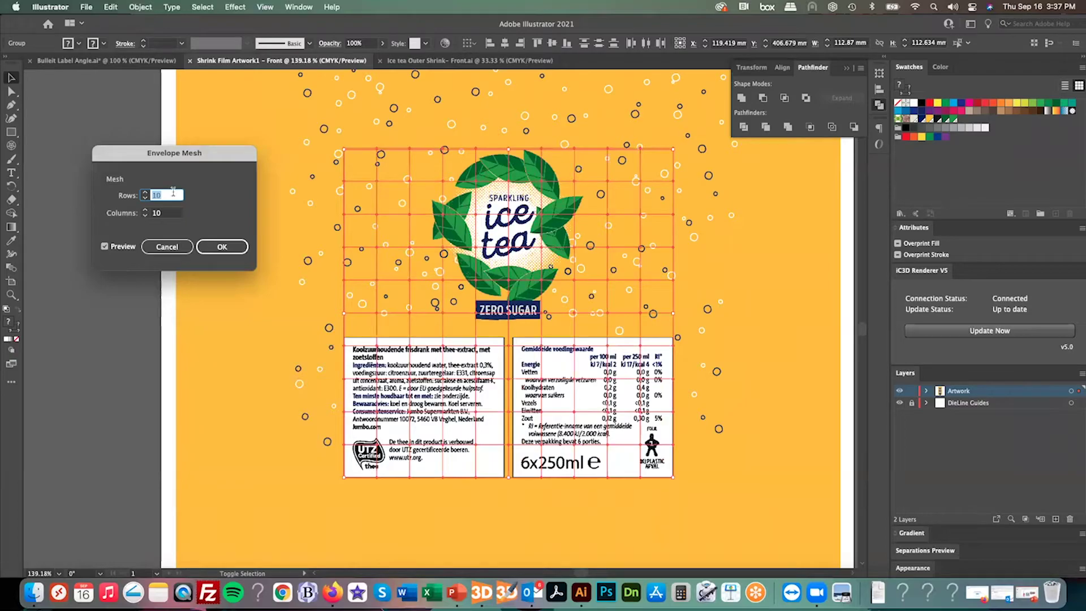
click(235, 247)
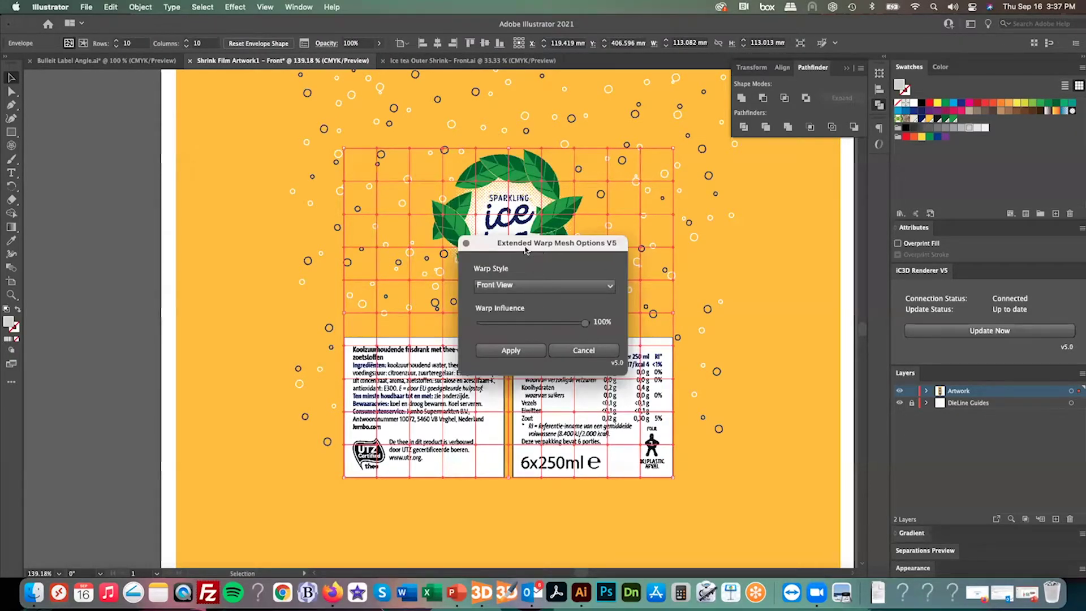
Warp the envelope mesh with the Front View style at 100% influence and send the updated artwork to the linked 3D model
drag(526, 256, 168, 217)
click(145, 318)
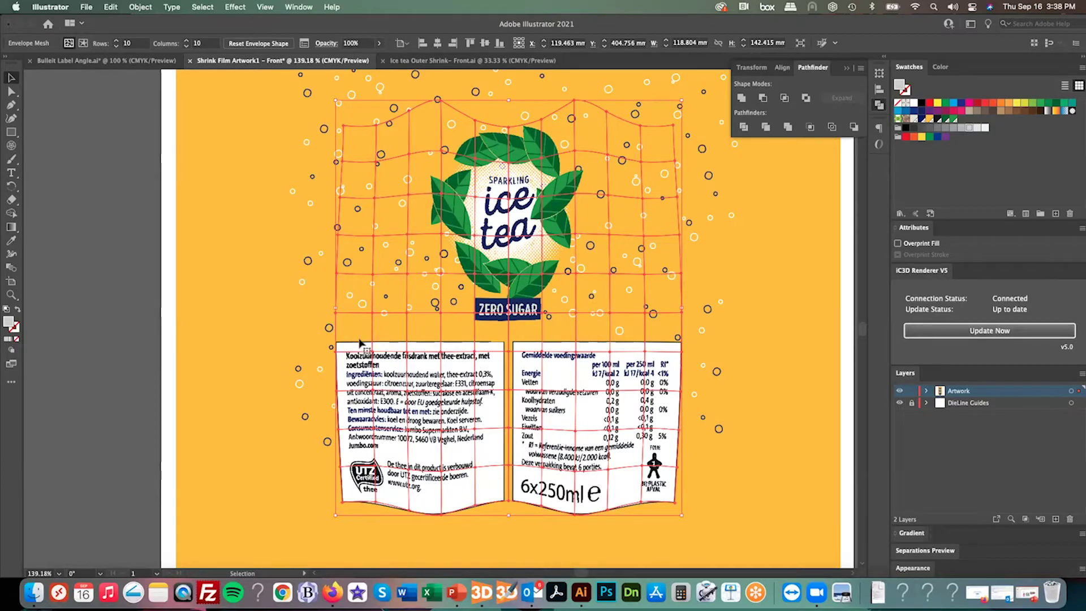
key(super+0)
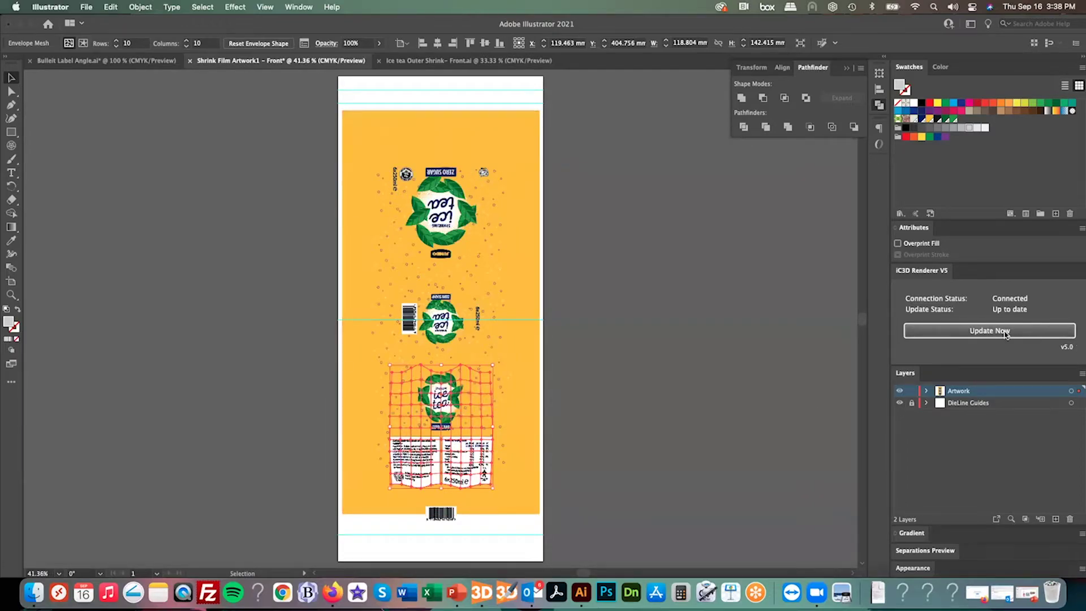
click(1025, 333)
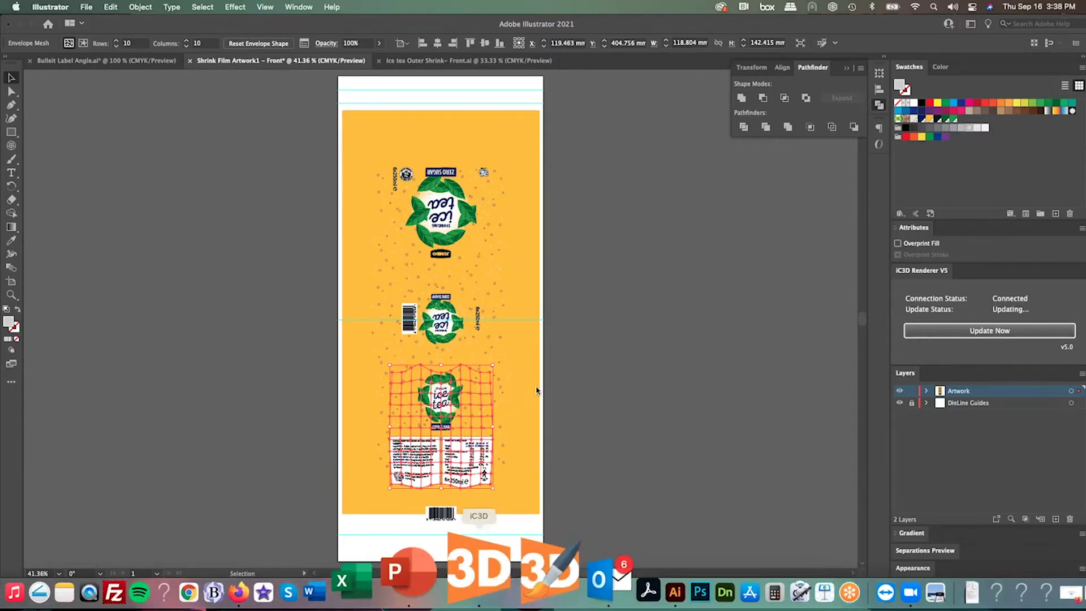
Switch to iC3D and examine the warped logo and information panels on the can pack from the front, side and top
click(481, 591)
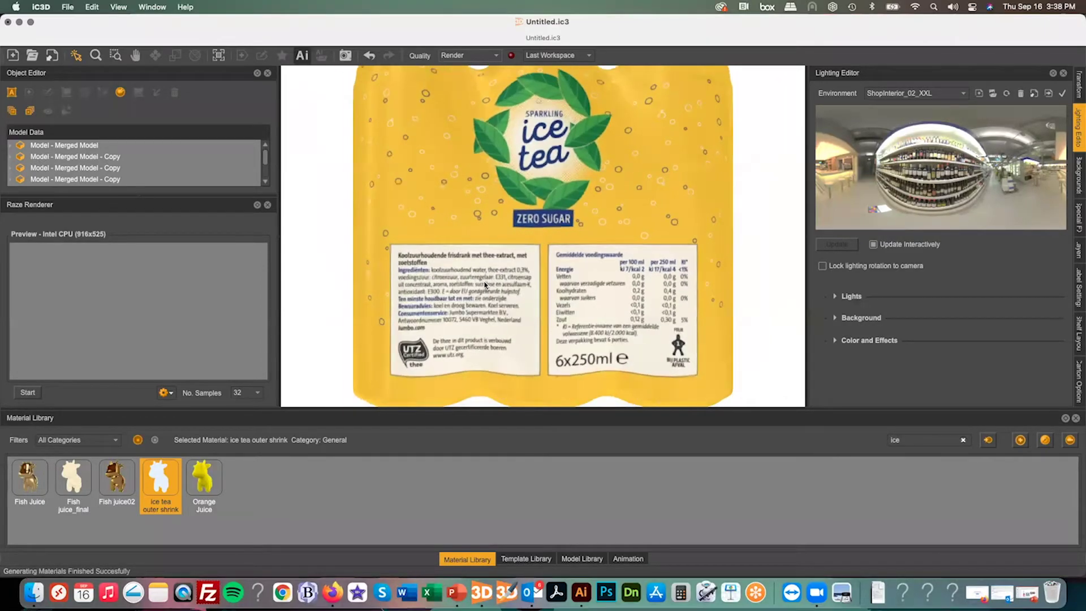
drag(484, 286, 409, 281)
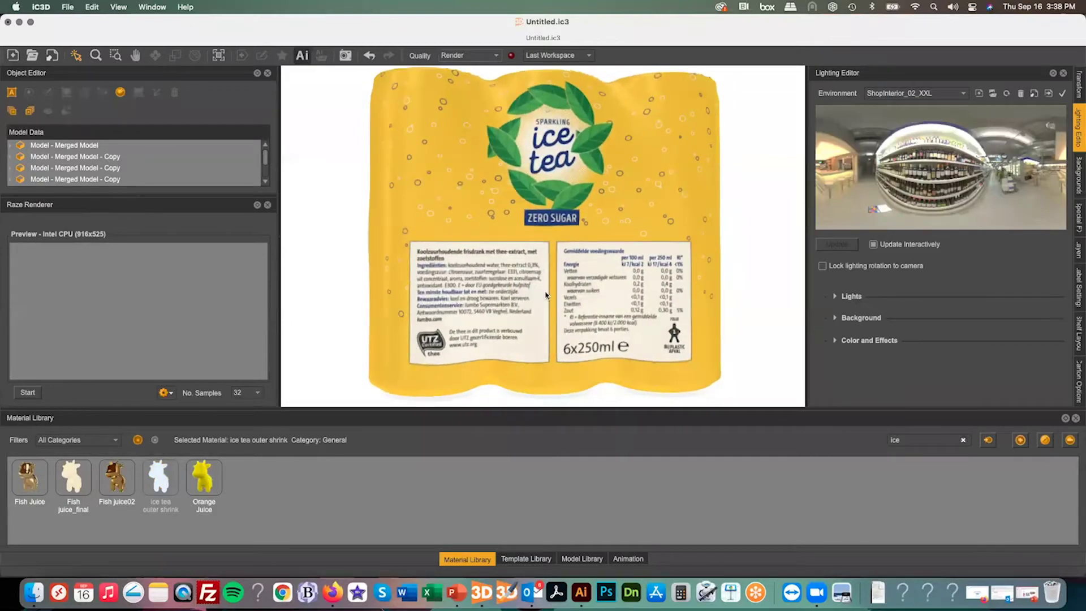
drag(524, 326, 554, 362)
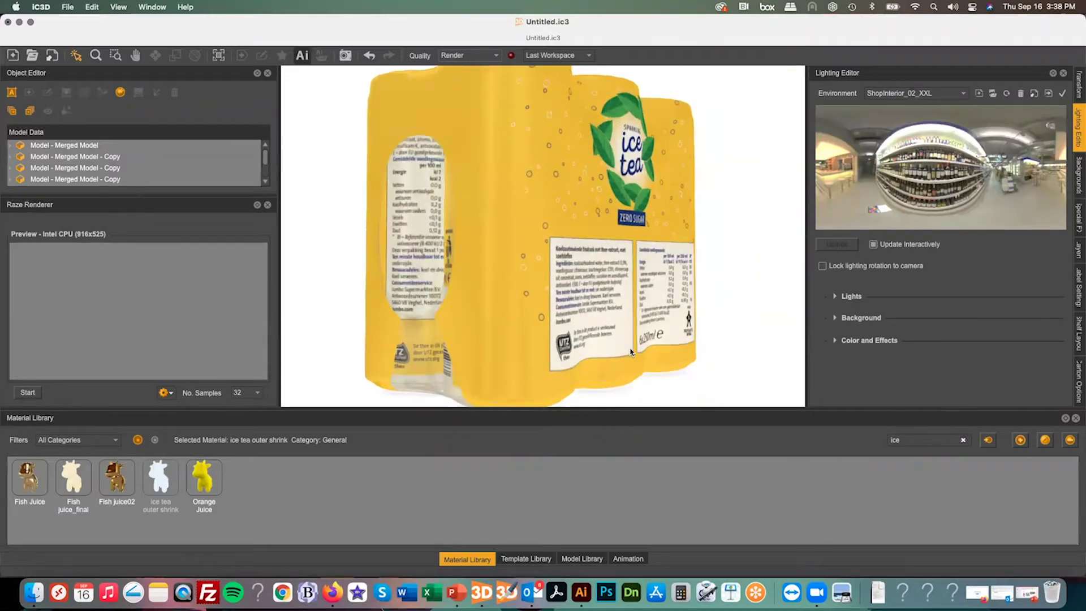
drag(631, 351, 591, 353)
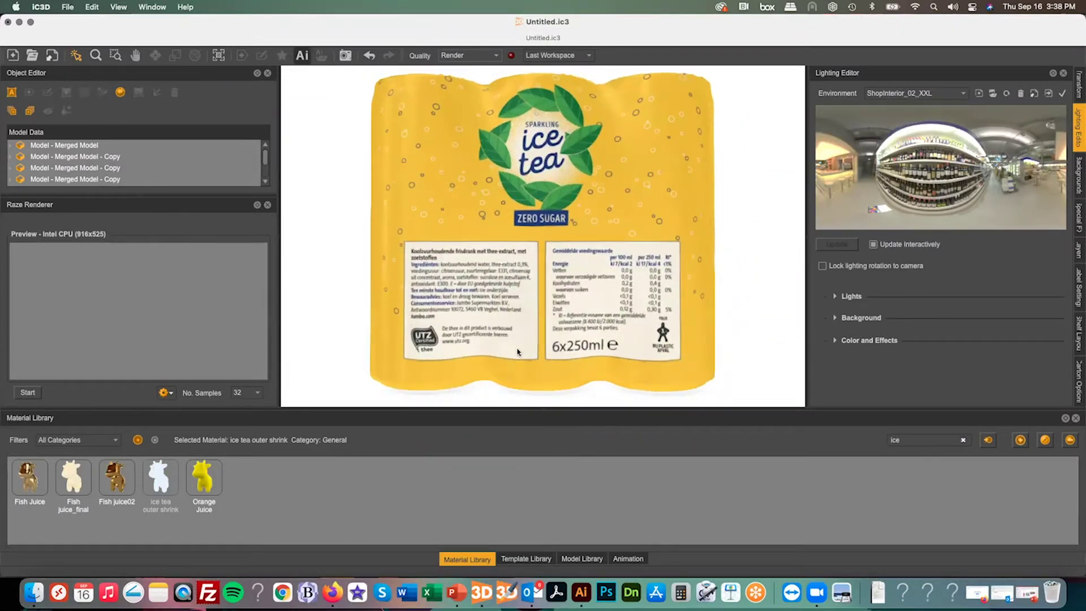
scroll(504, 274, down, 2)
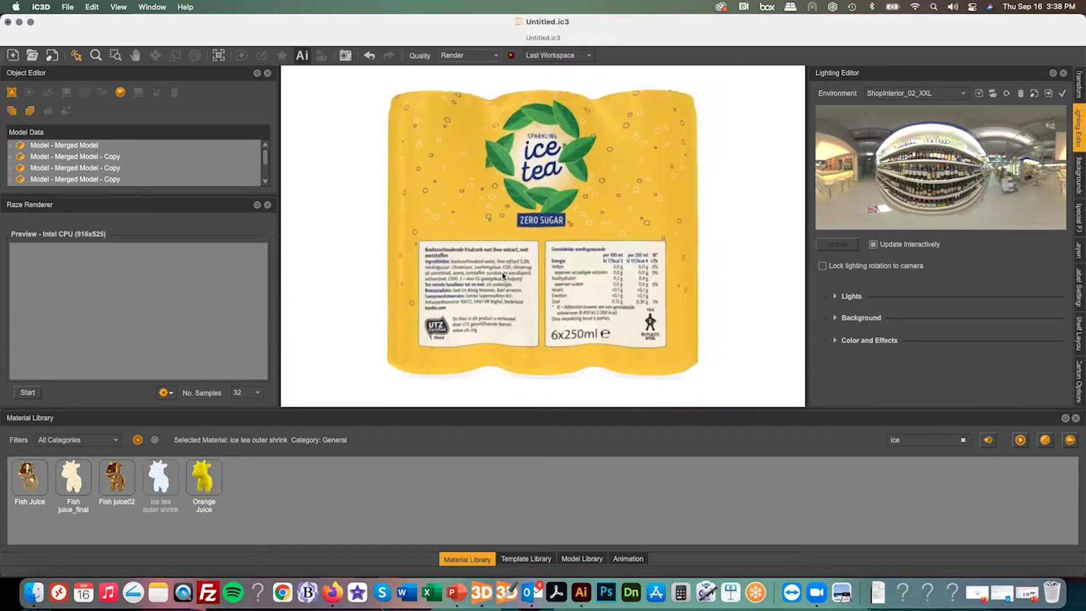
drag(457, 262, 479, 272)
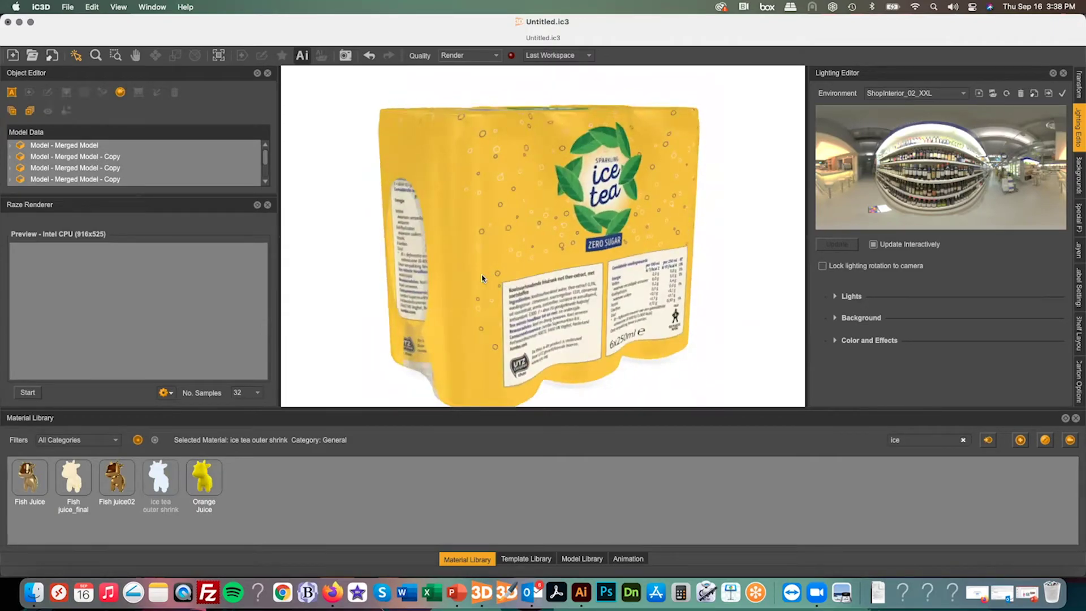
scroll(492, 310, down, 1)
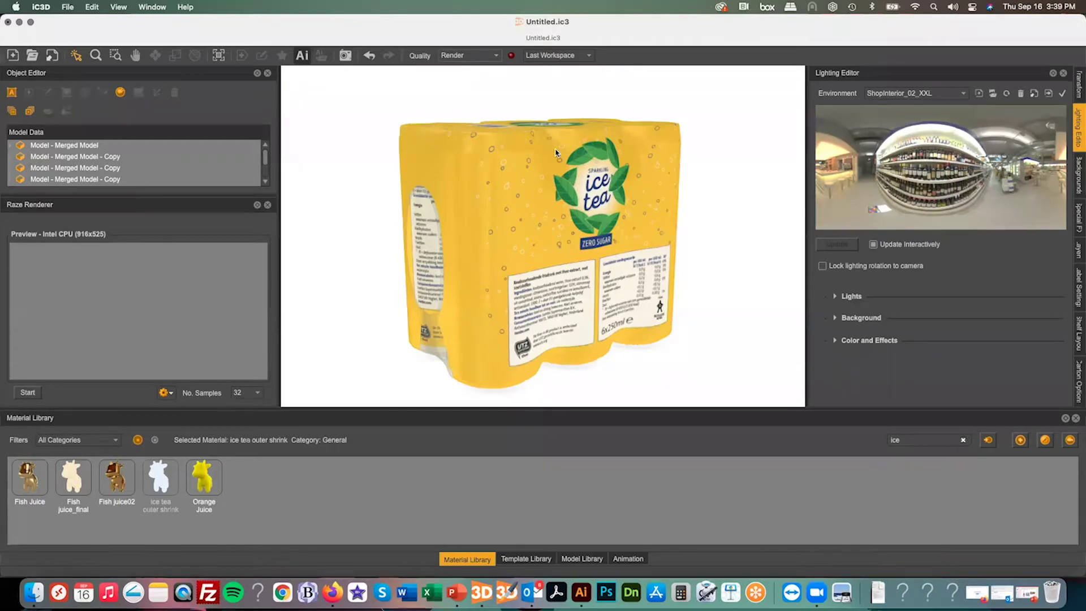
drag(543, 164, 544, 170)
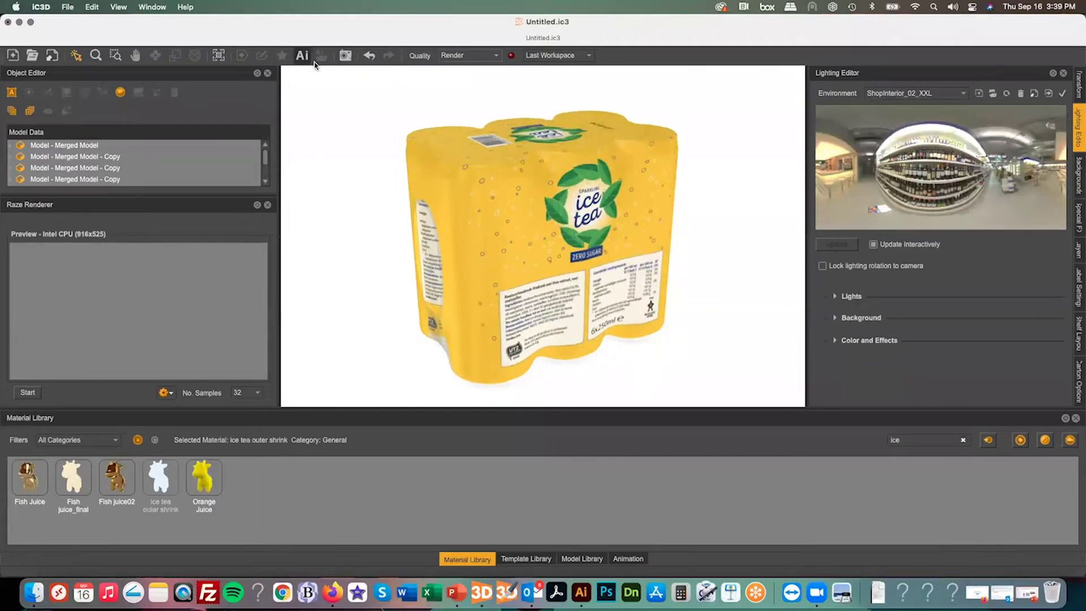
Load the "01 Ice Tea" camera preset and close the camera settings
click(345, 55)
click(749, 338)
scroll(757, 395, down, 3)
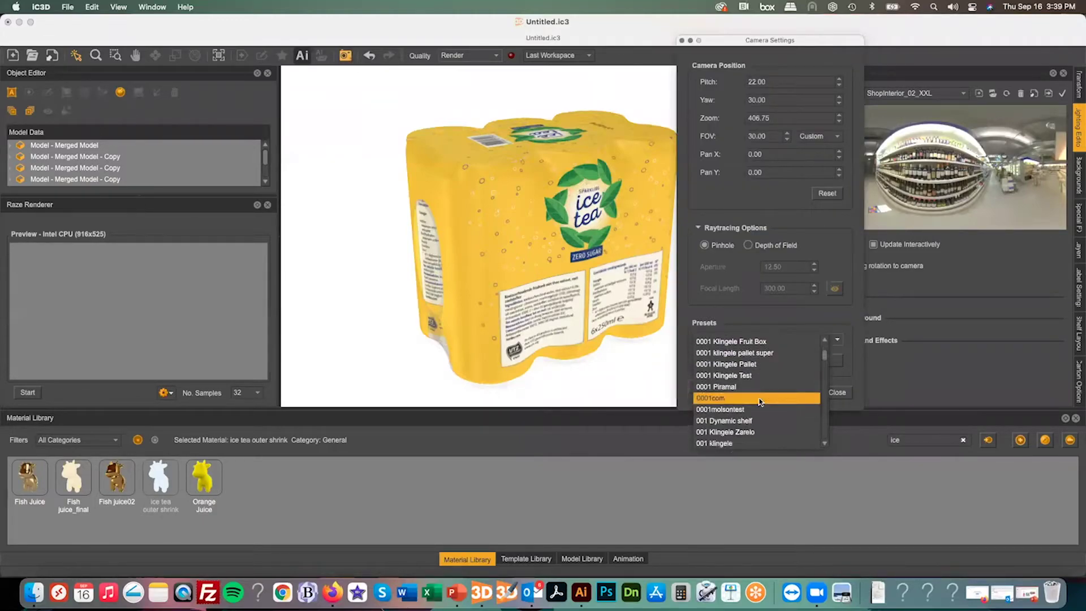
scroll(758, 401, down, 5)
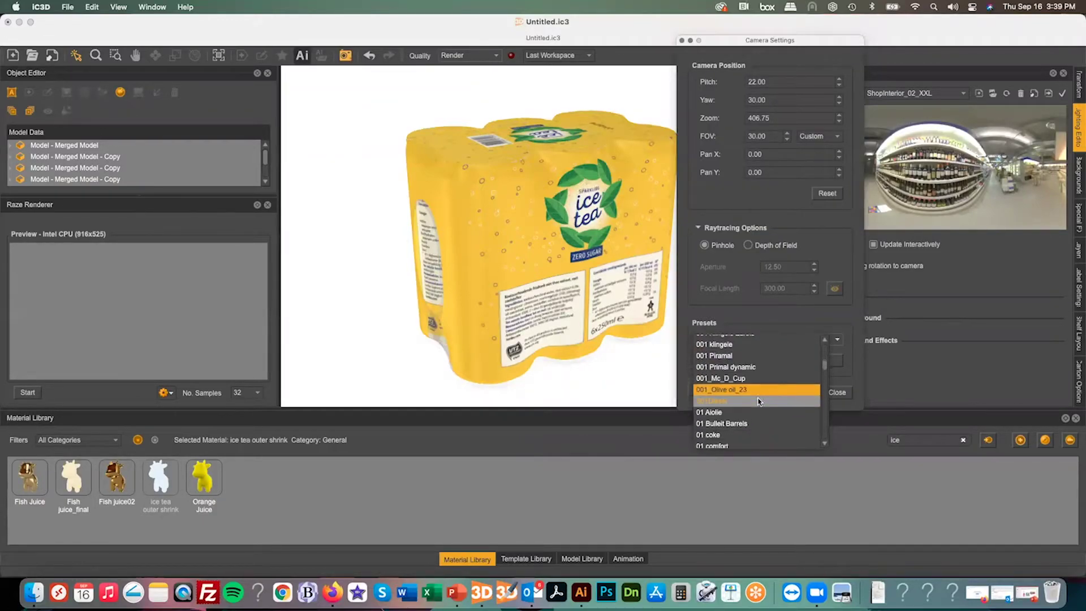
click(731, 421)
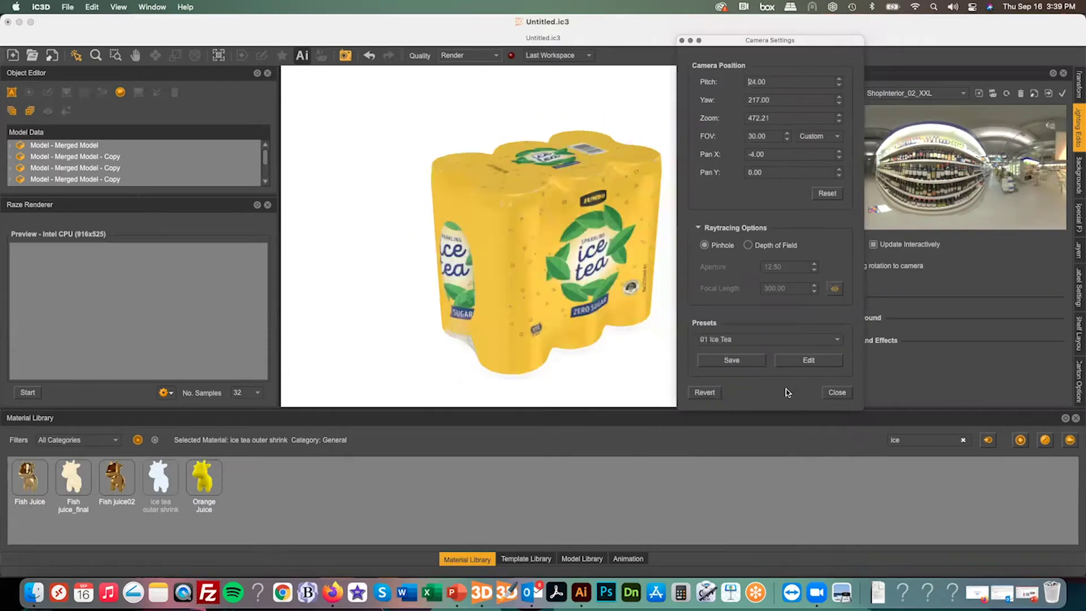
click(837, 391)
Load the "01 Ice Tea" lighting environment for the can pack scene
click(916, 93)
scroll(905, 153, up, 10)
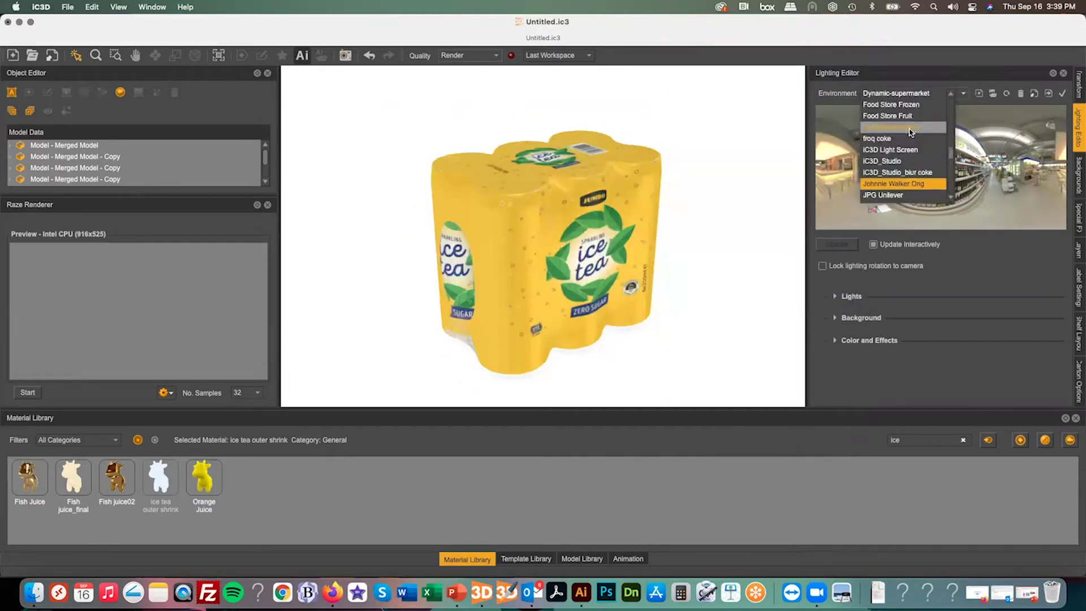
scroll(899, 164, down, 5)
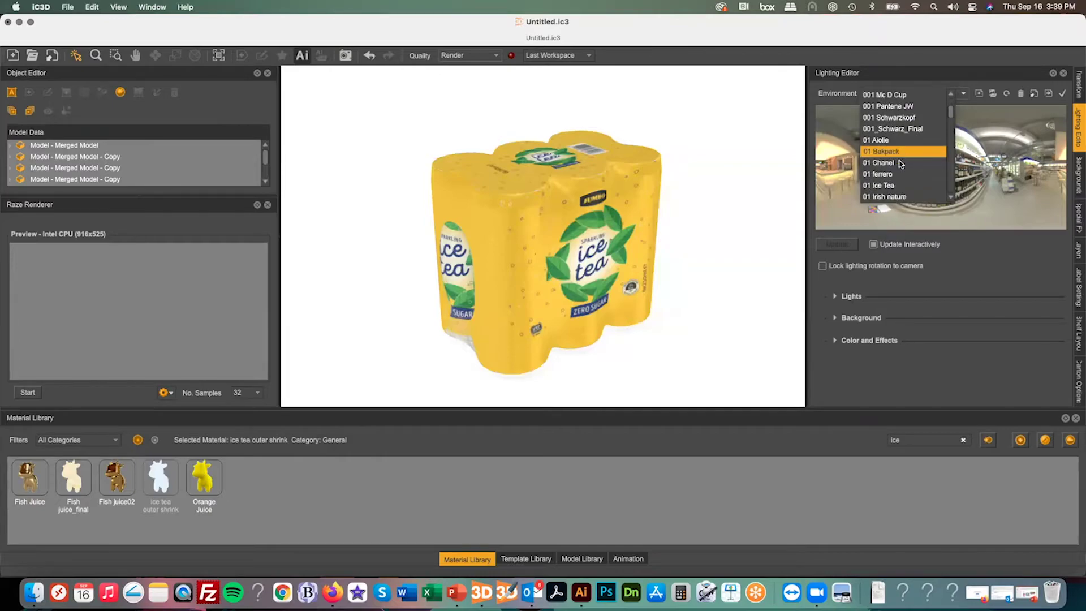
click(879, 184)
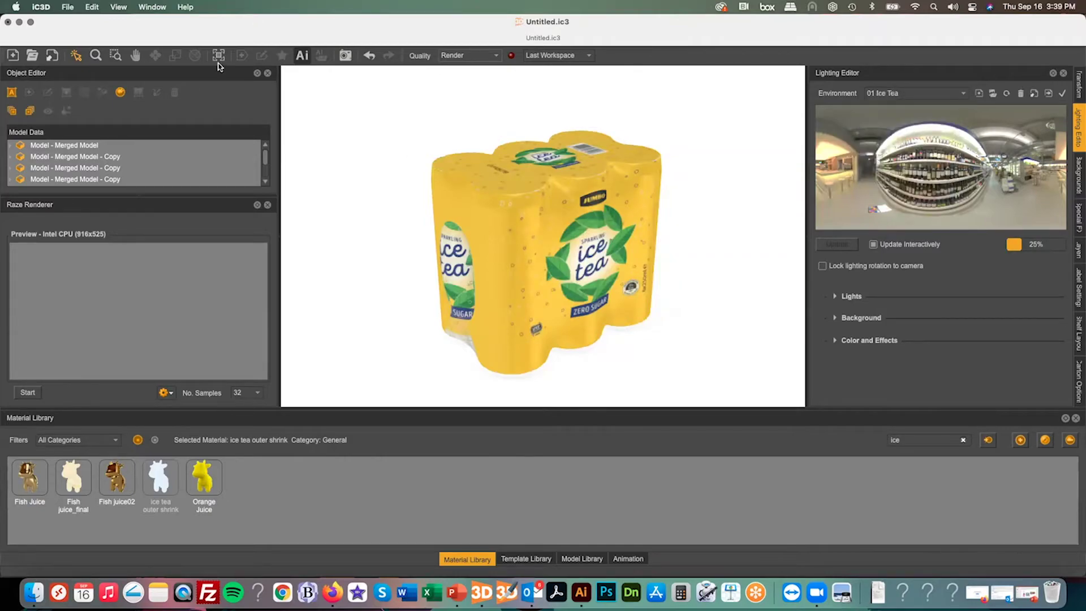
Swap the render views, start the raytraced preview at 32 samples and view the can pack closer
click(120, 7)
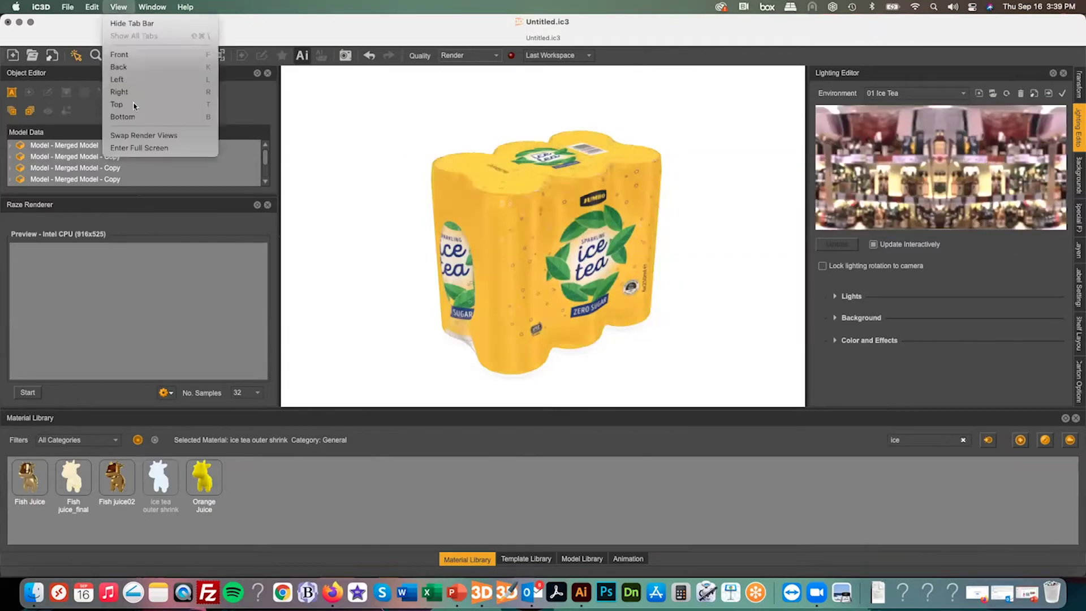
click(141, 138)
click(298, 400)
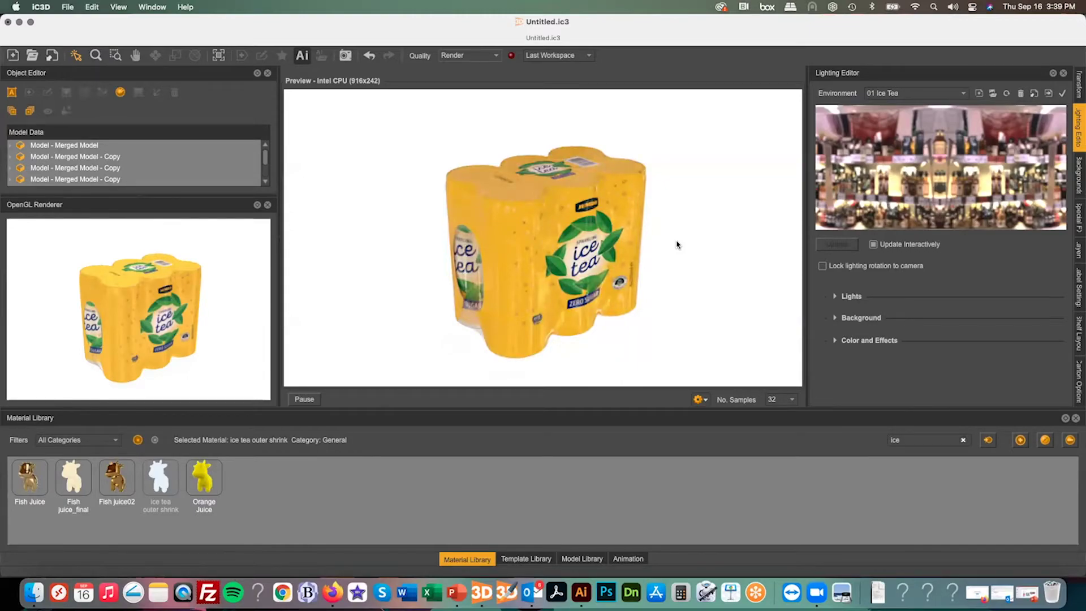
drag(678, 244, 637, 251)
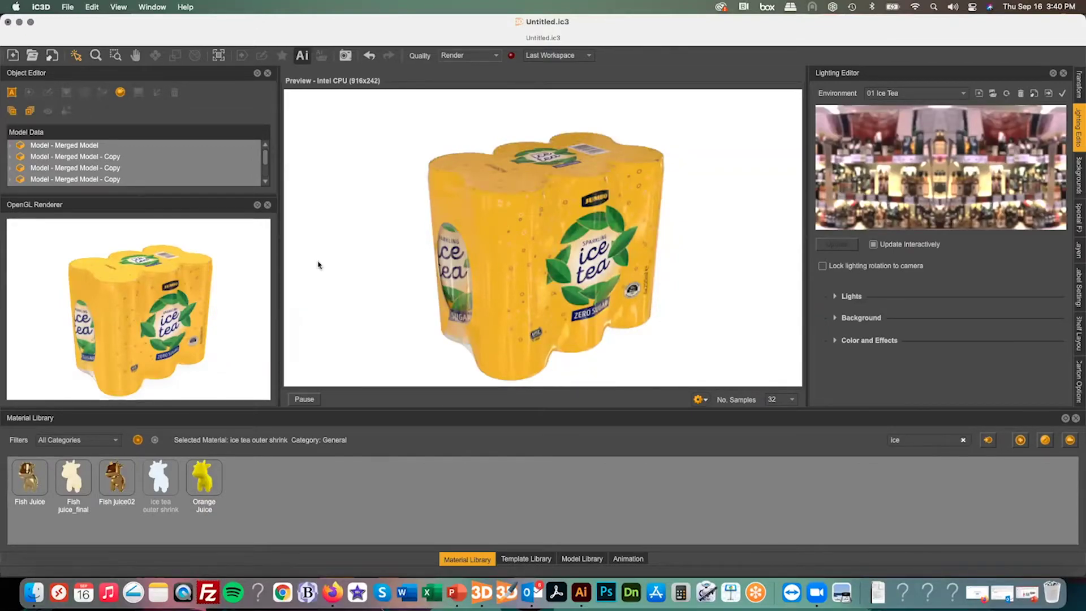
Start a new project without saving the changes, and open Sagrotan.ic3 from the "03 Sagrotan Trigger spray" folder
key(super+n)
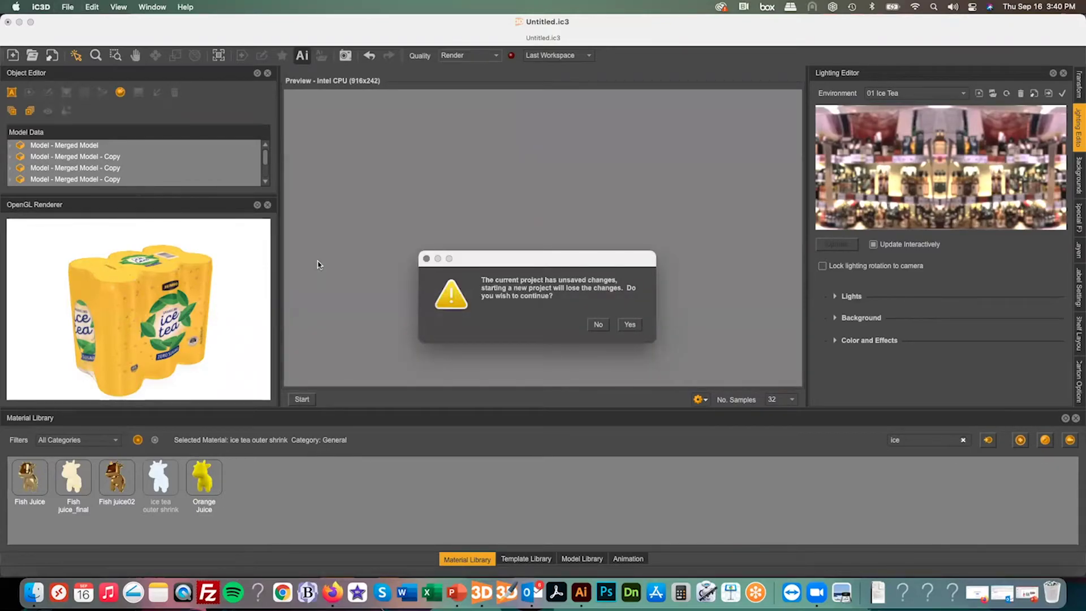
click(633, 327)
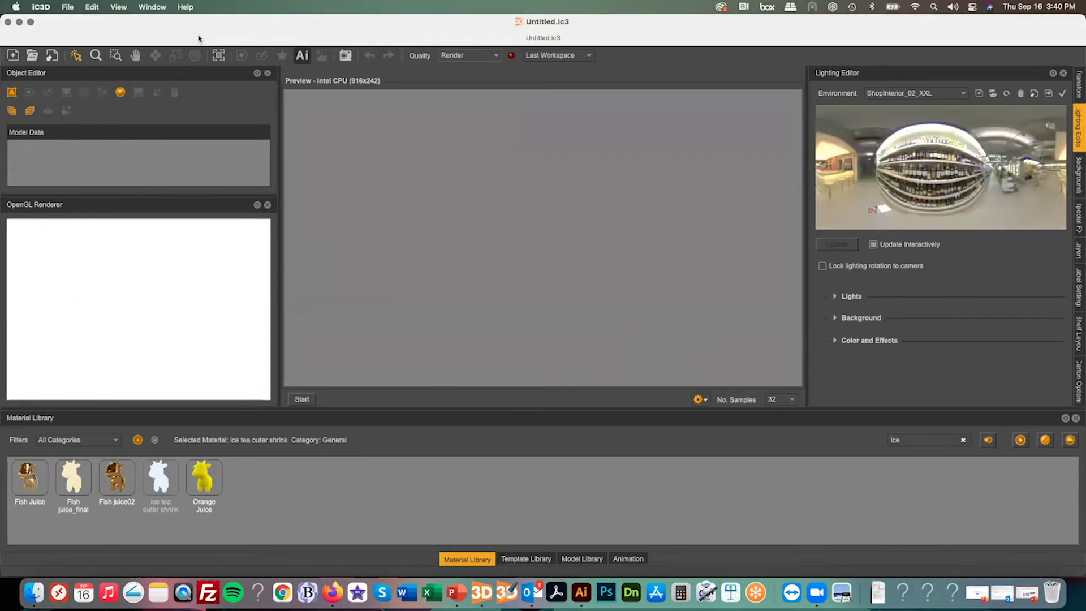
click(68, 6)
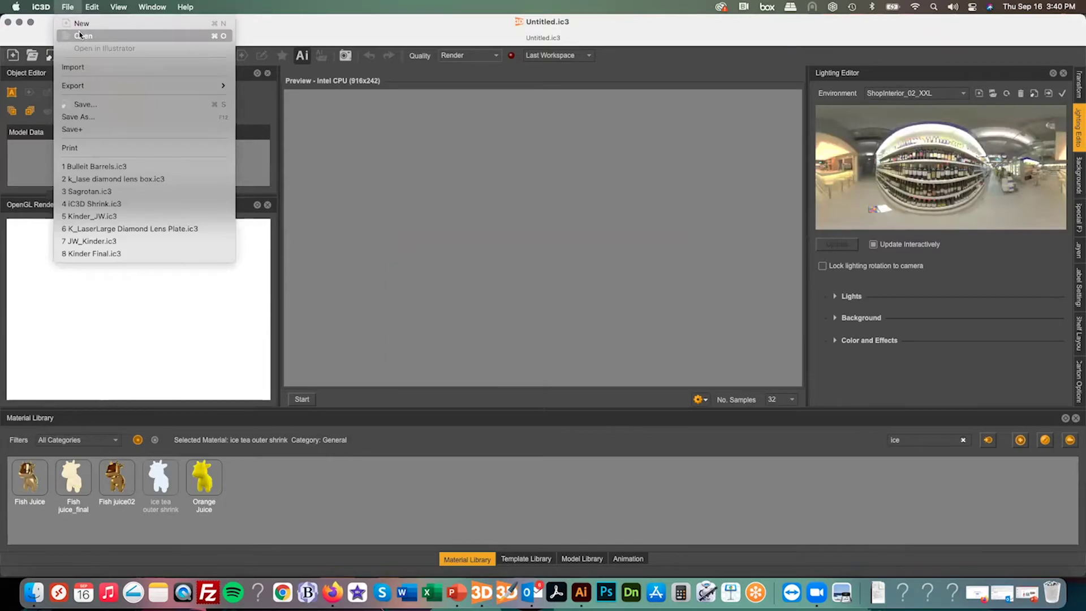
click(80, 35)
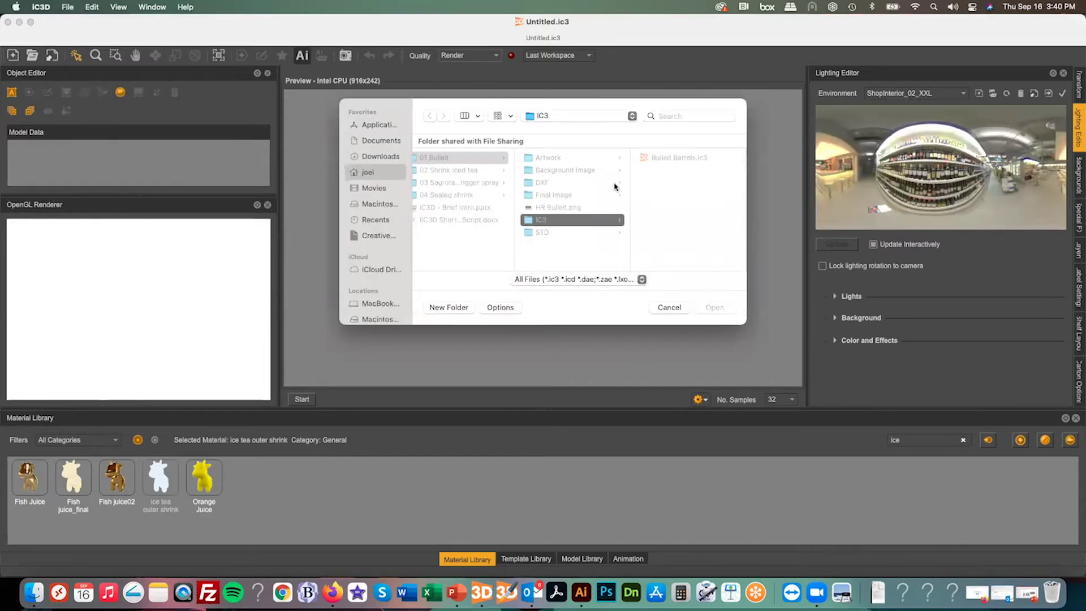
click(497, 182)
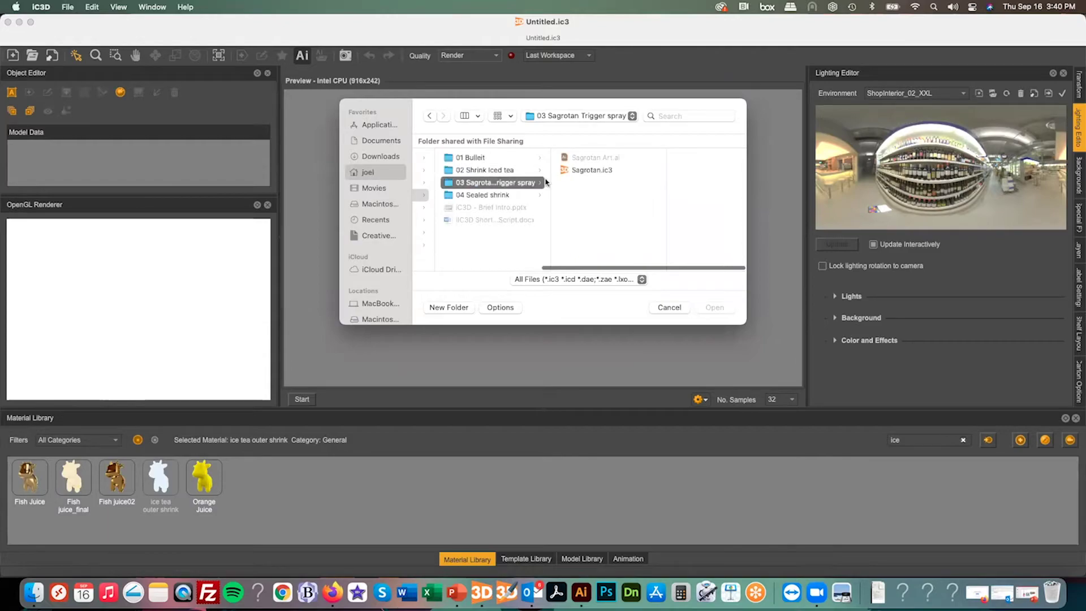
double_click(574, 169)
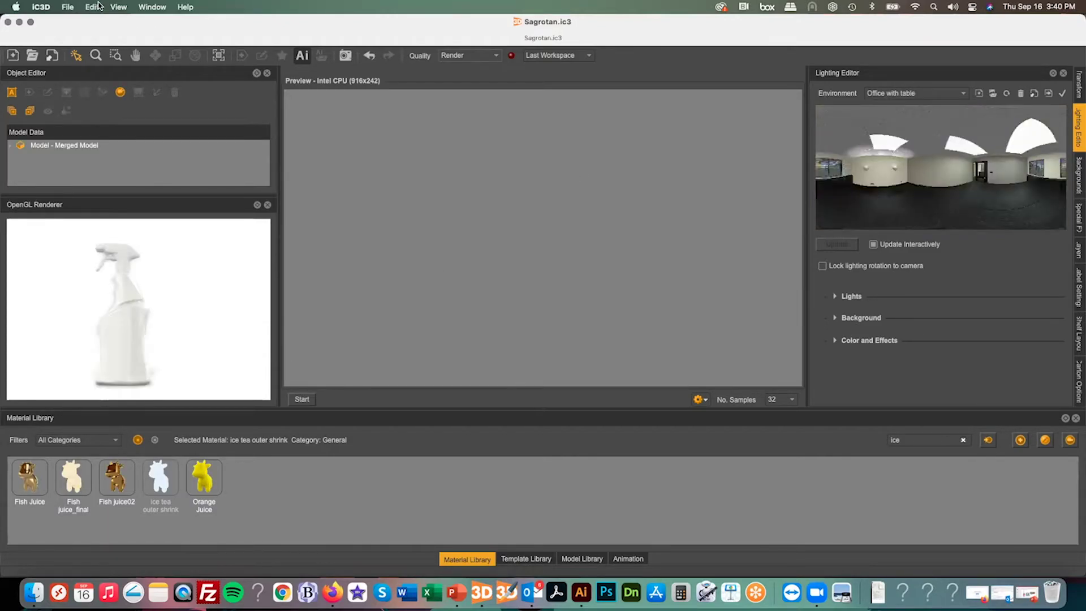
Swap the render views and rotate the spray bottle to 334 degrees about its Y axis, leaving it deselected
click(118, 7)
click(140, 135)
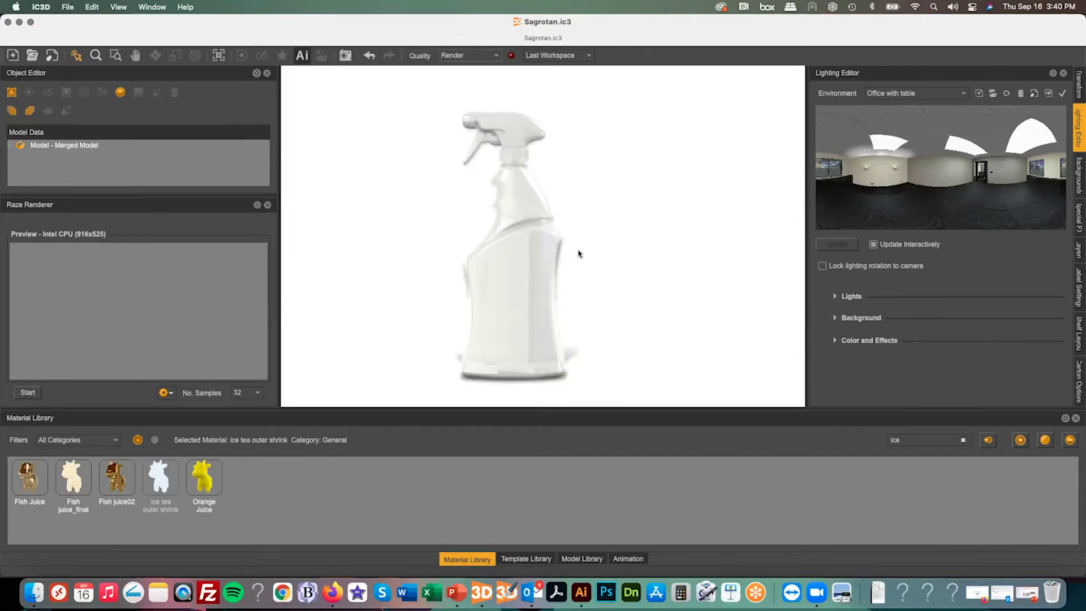
click(510, 276)
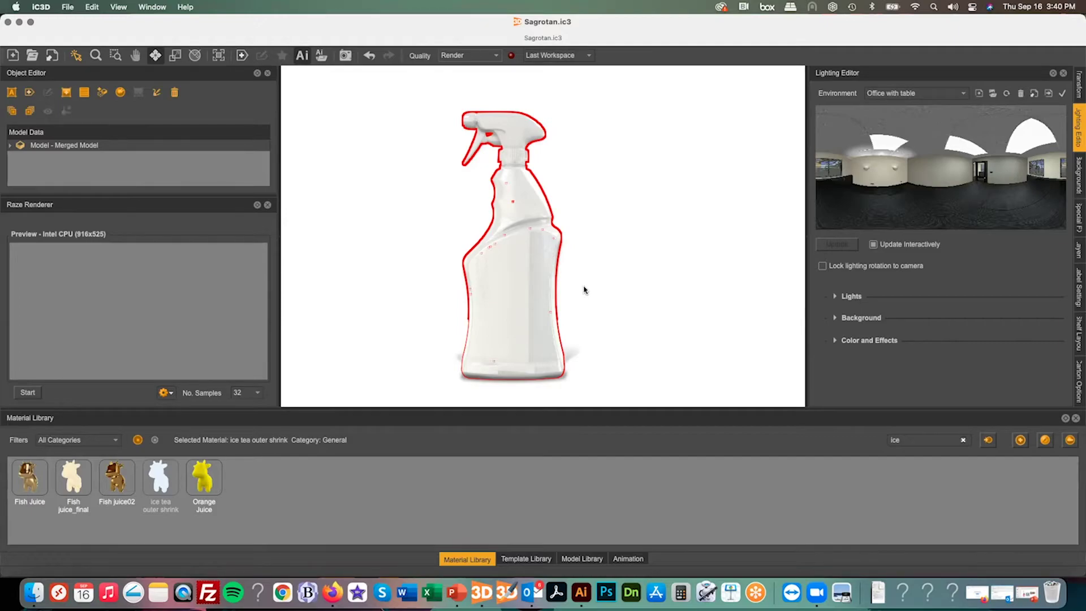
click(195, 55)
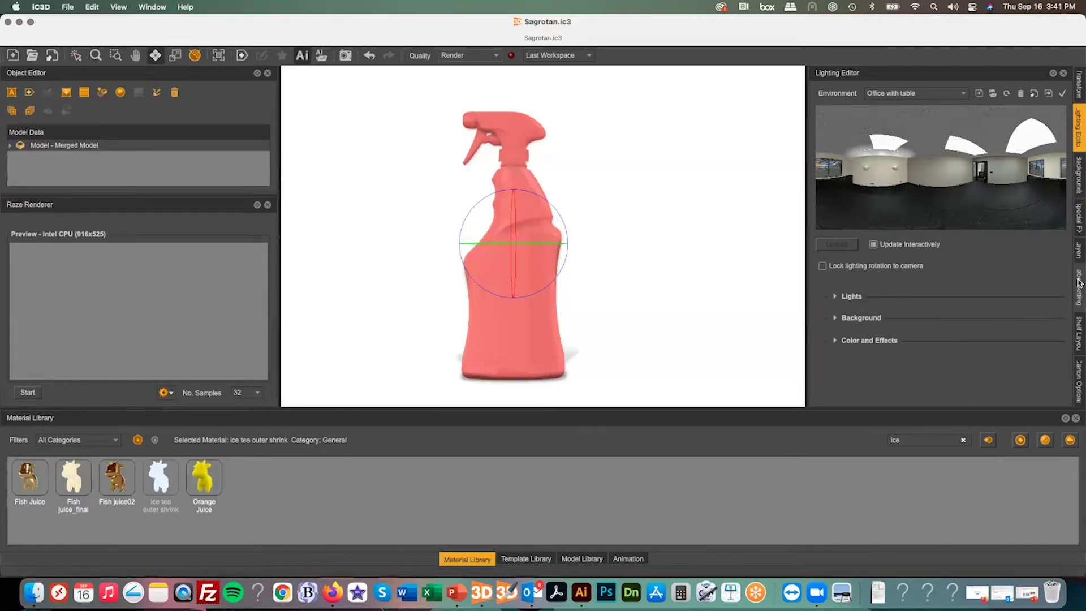
click(1078, 85)
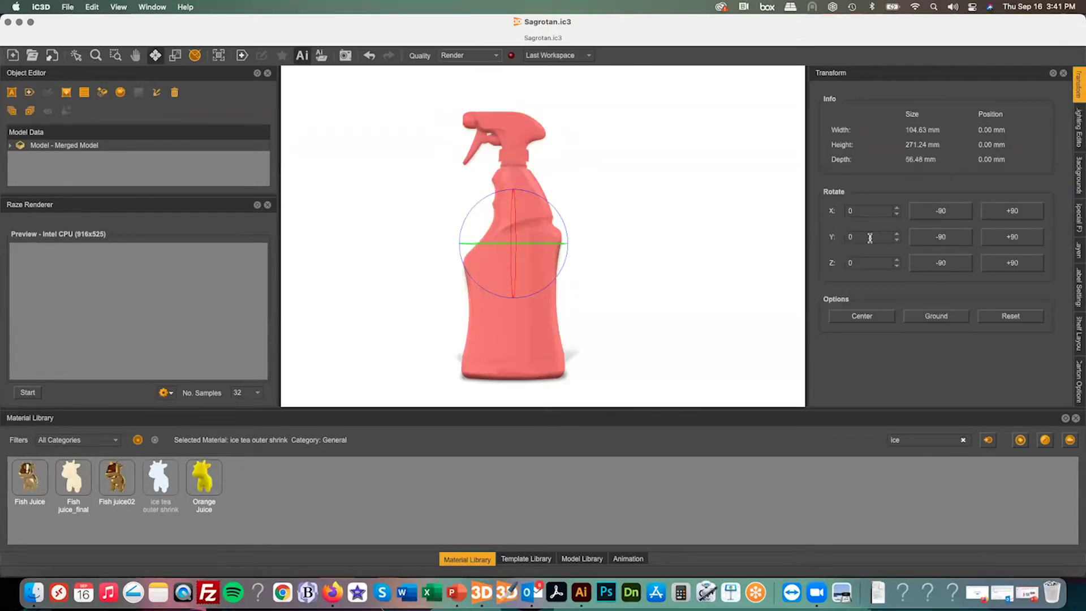
drag(869, 238, 822, 239)
text(334)
key(Return)
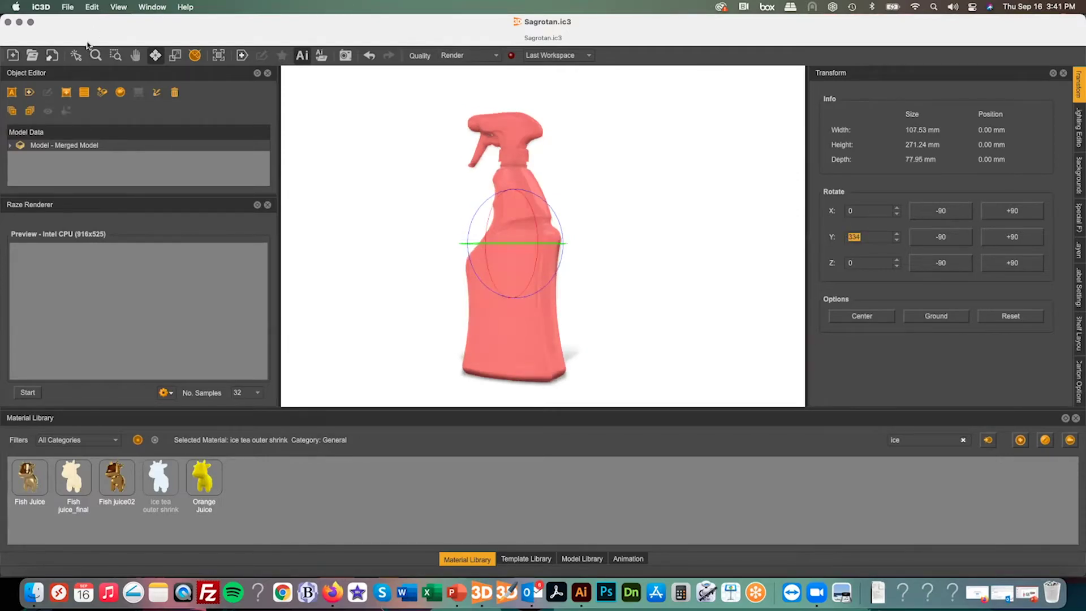
click(76, 55)
click(634, 251)
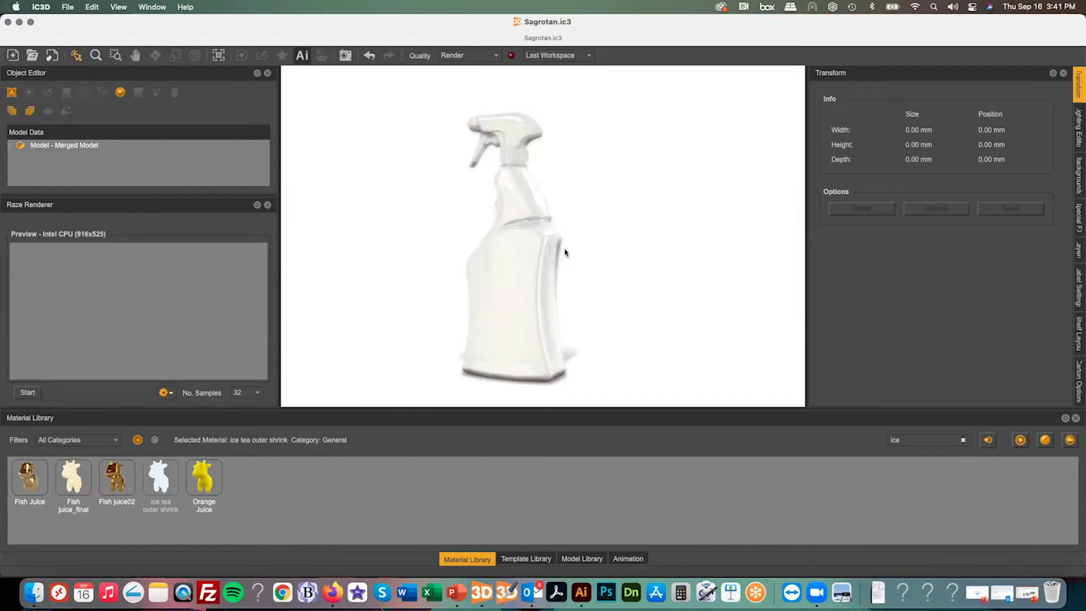
Select the spray bottle, apply the Shrink Film template to it and enlarge the template window
click(488, 299)
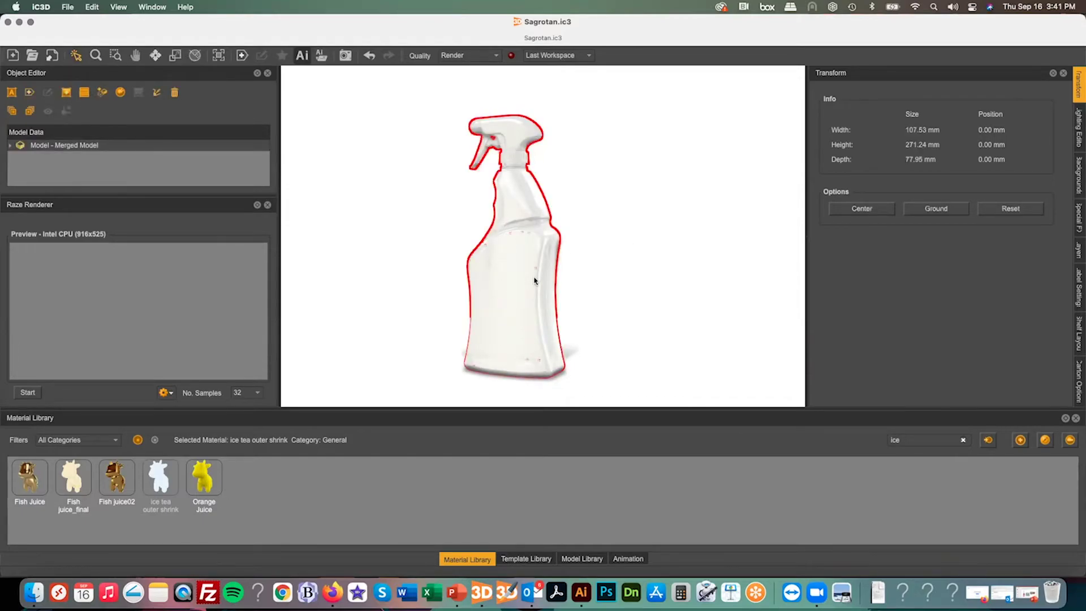
click(523, 558)
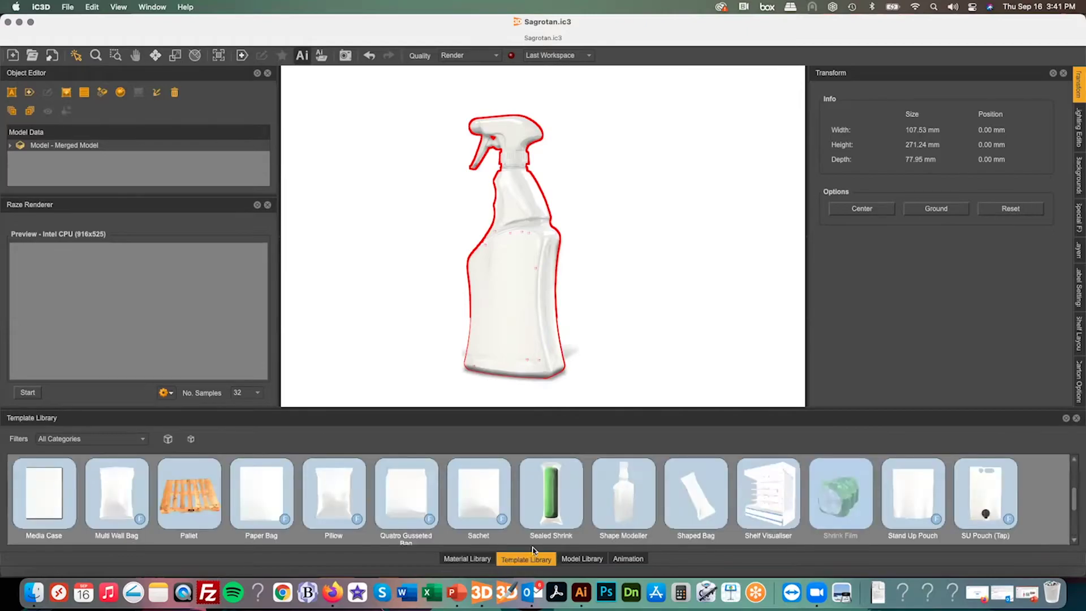
click(846, 513)
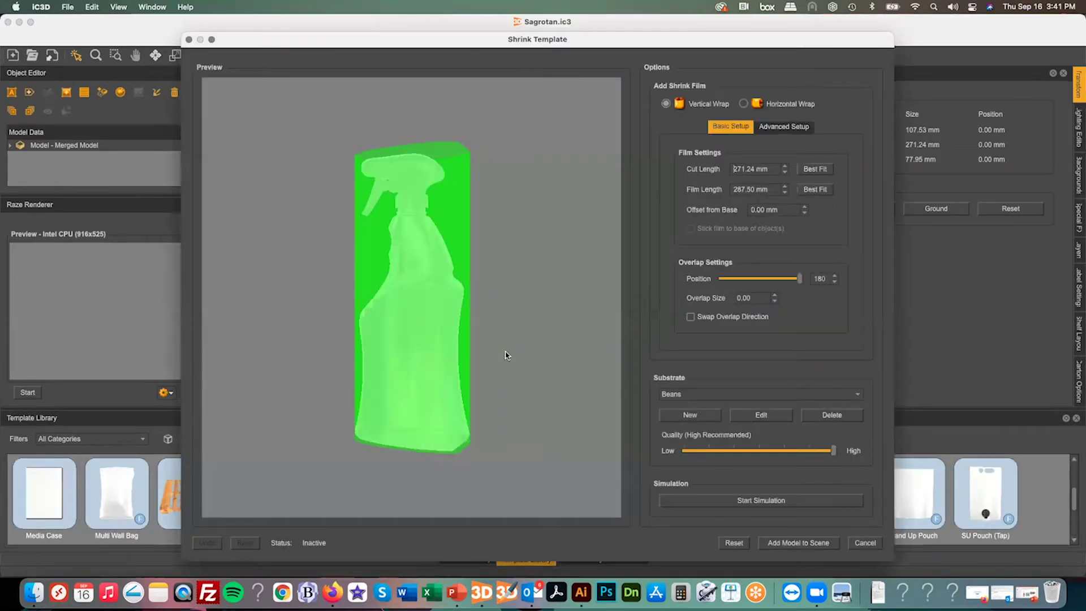
drag(286, 41, 151, 31)
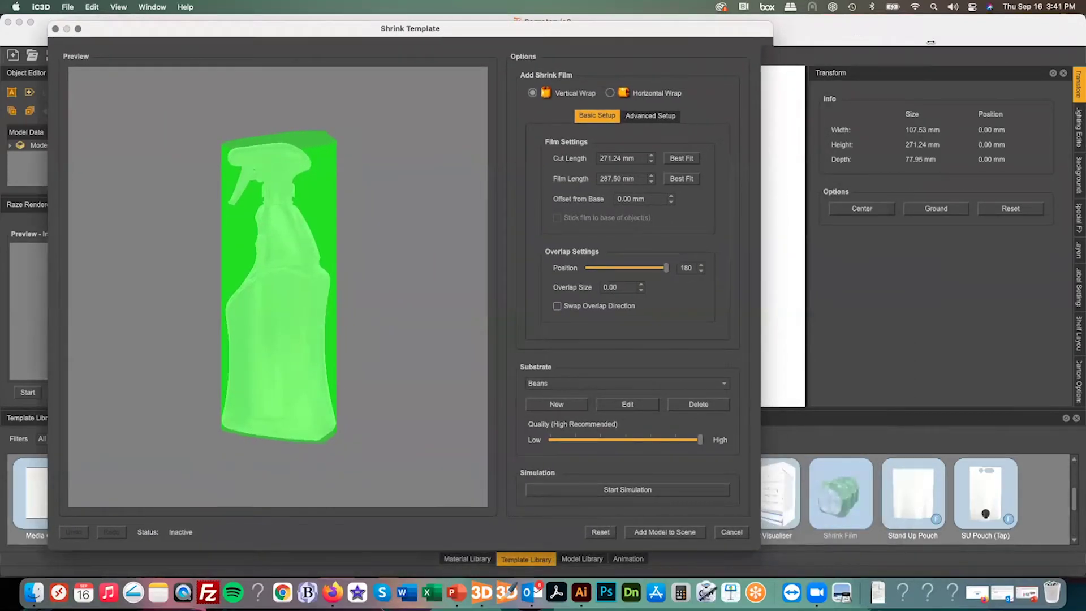
double_click(756, 32)
Switch to Illustrator and open Sagrotan Art.ai from the "03 Sagrotan Trigger spray" folder
click(581, 592)
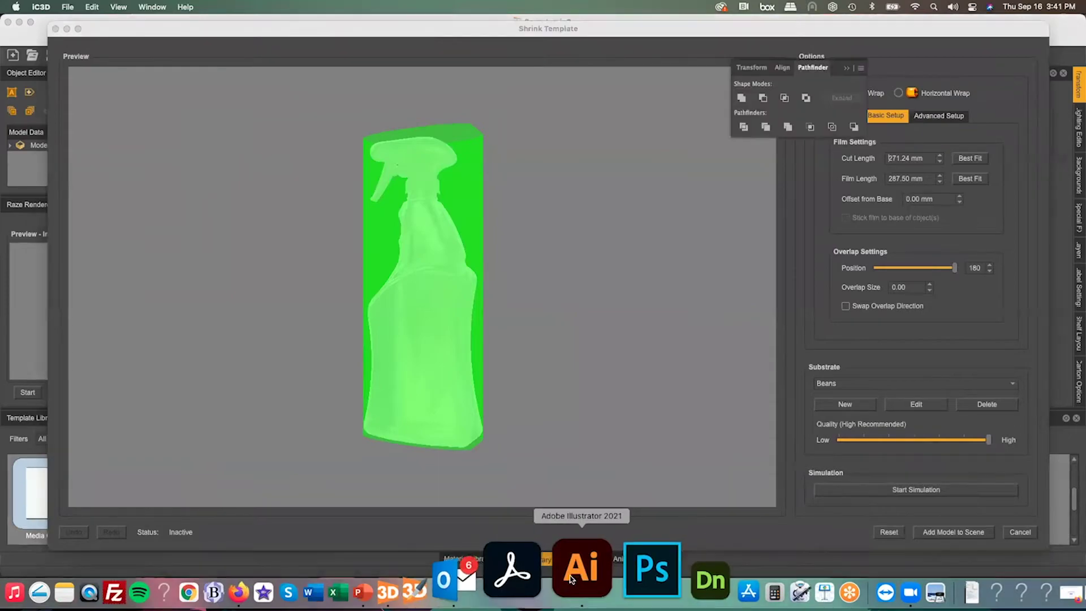
click(90, 7)
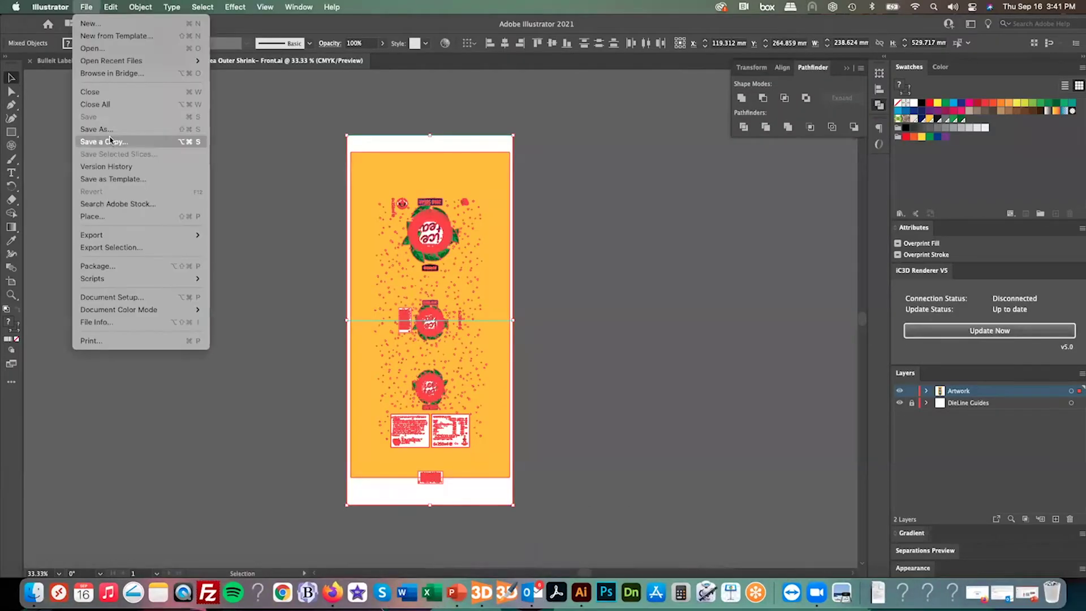
click(103, 51)
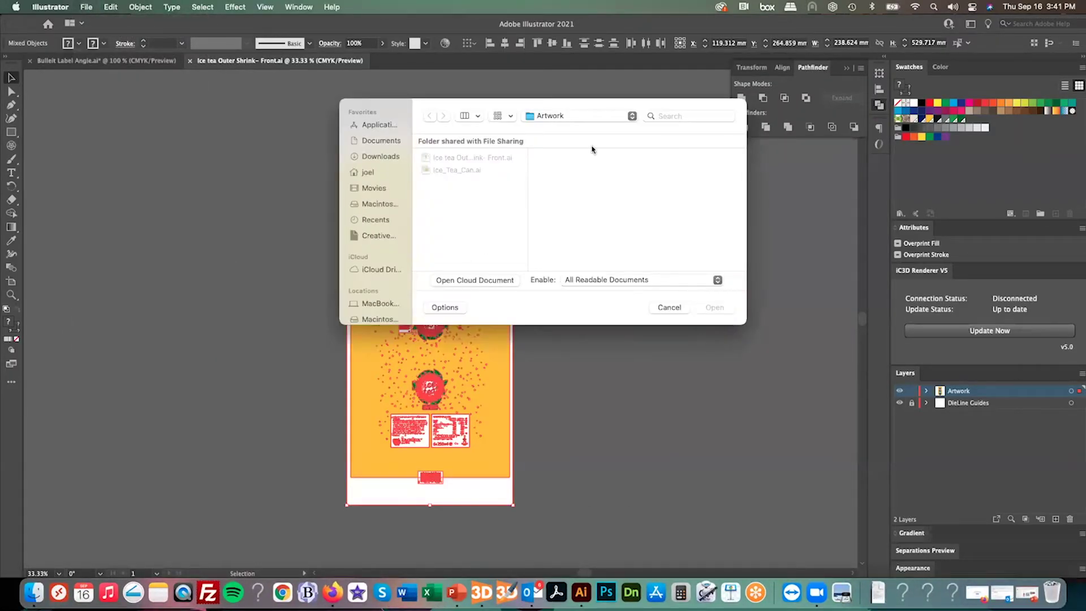
click(551, 118)
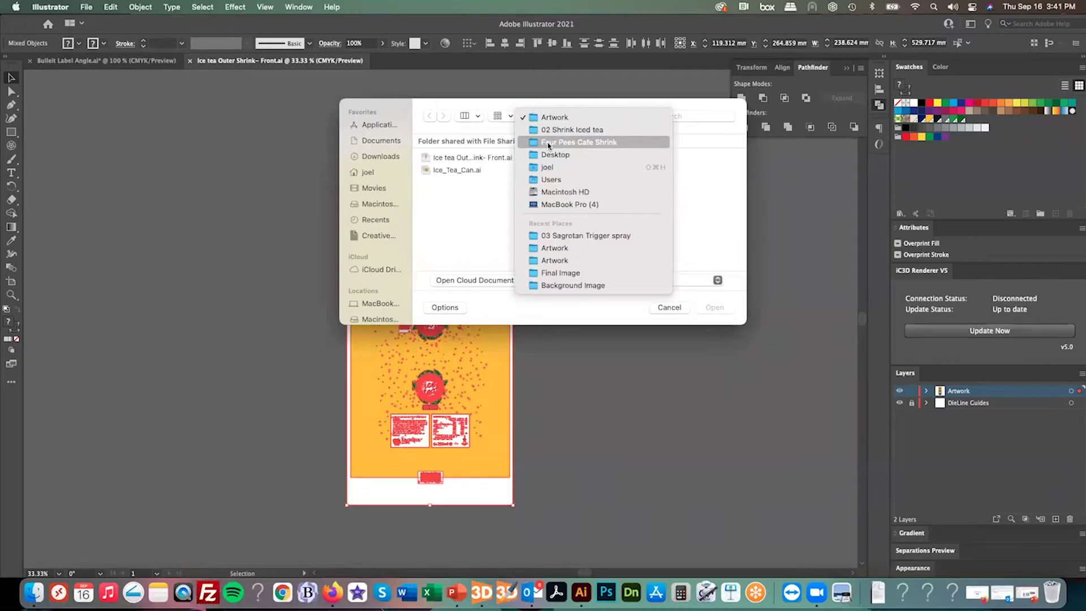
click(548, 142)
click(664, 182)
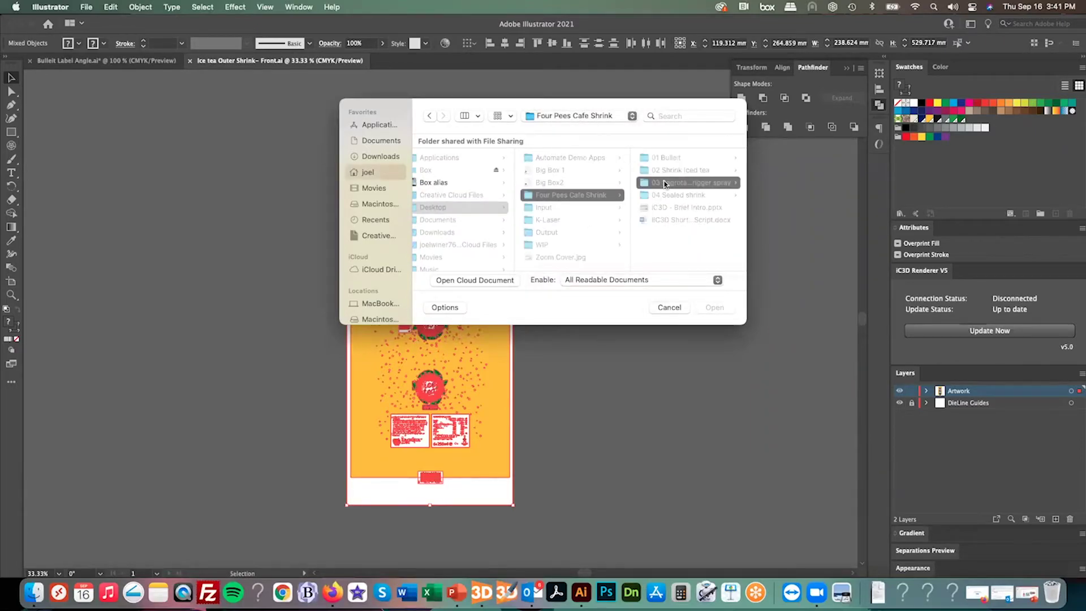
click(654, 158)
double_click(654, 159)
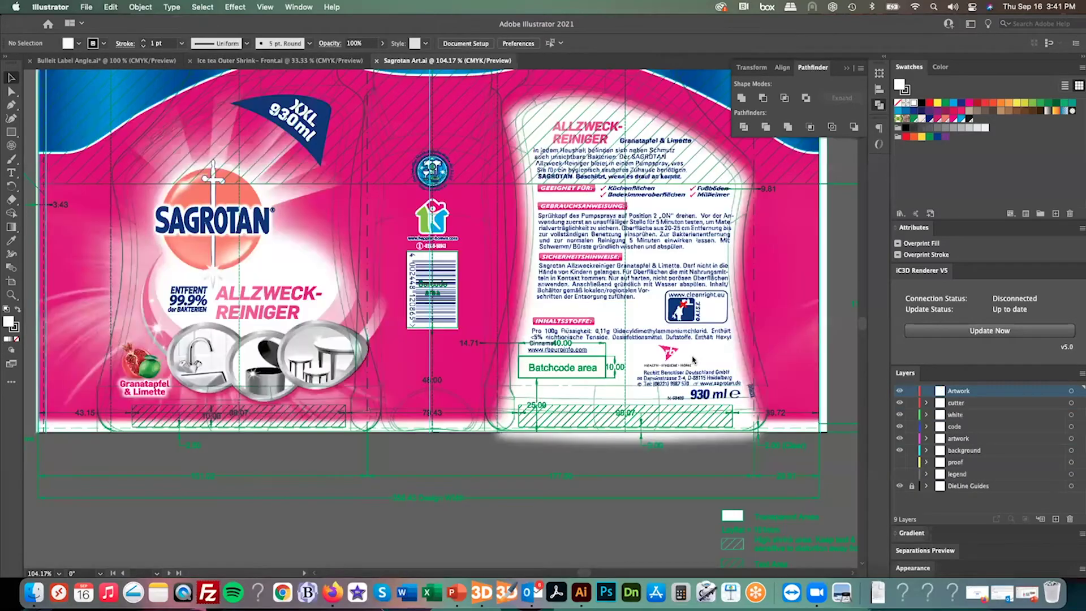
Examine the full Sagrotan sleeve artwork with its cutter lines and dimensions
click(783, 373)
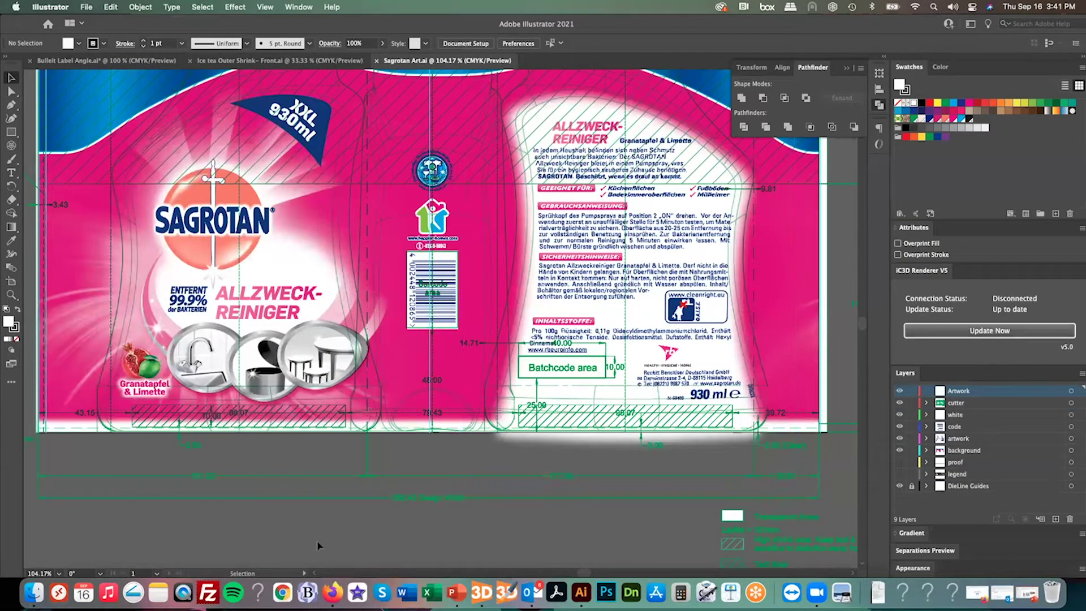
key(a)
scroll(385, 514, up, 3)
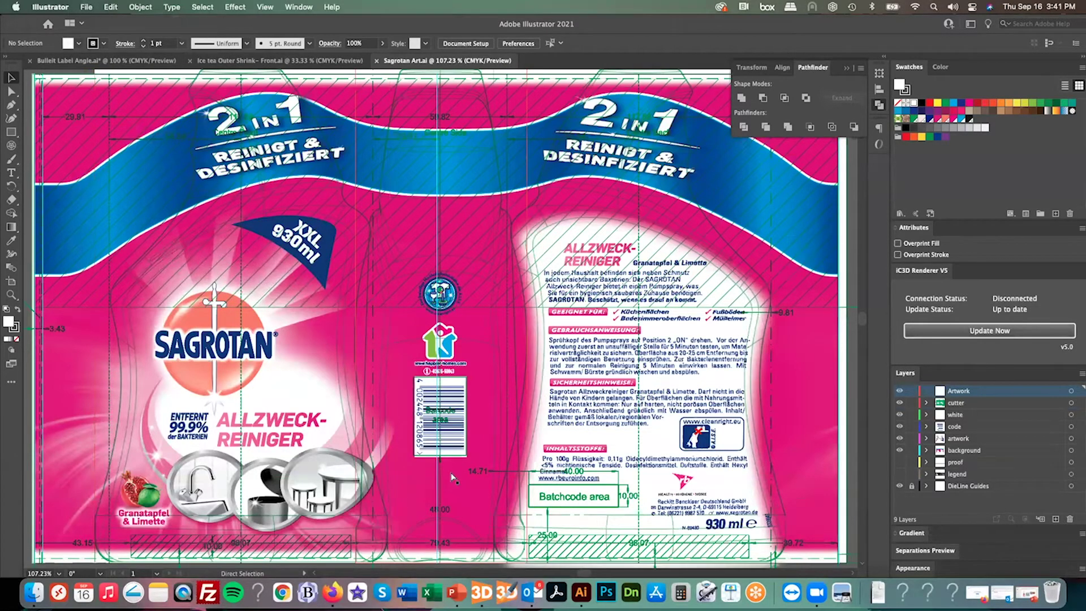
key(super+minus)
key(super+minus)
key(v)
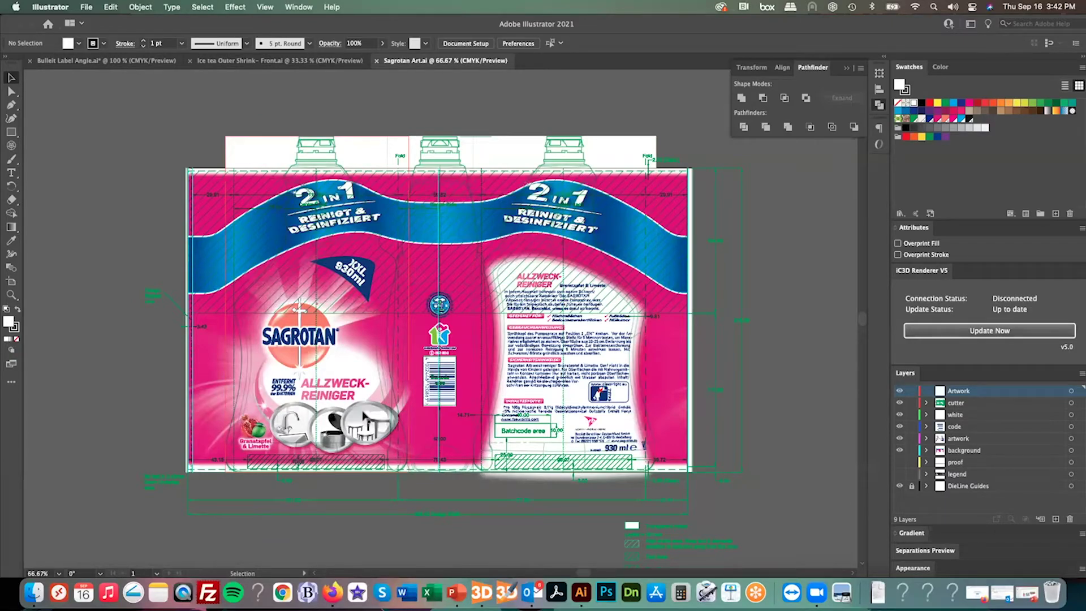
Switch to iC3D and set the shrink film's cut length to 218 mm and lay flat to 181 mm in the advanced setup
click(475, 591)
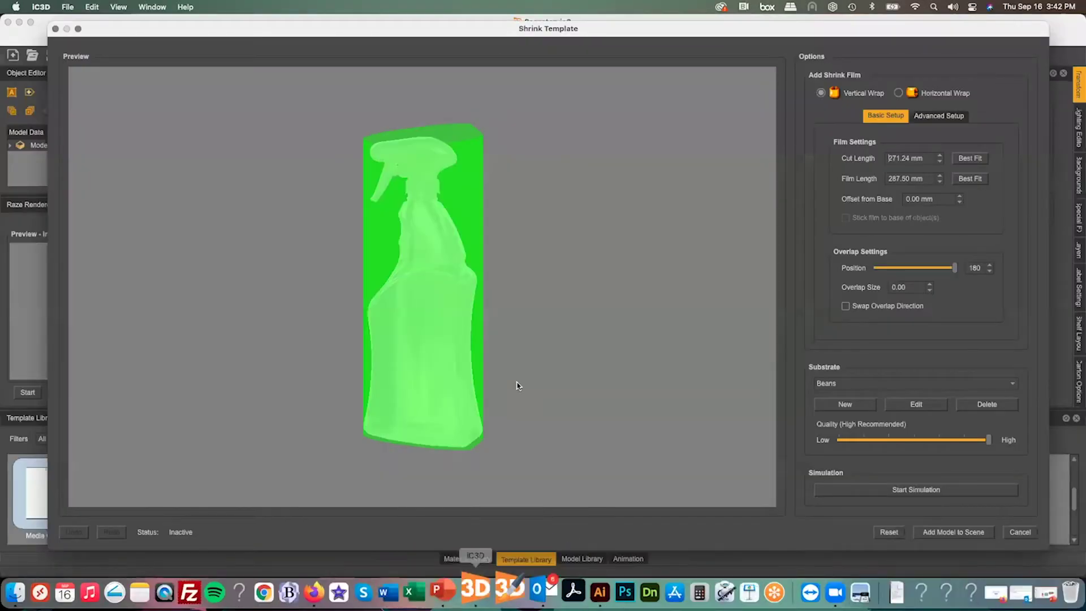
click(929, 115)
key(super+a)
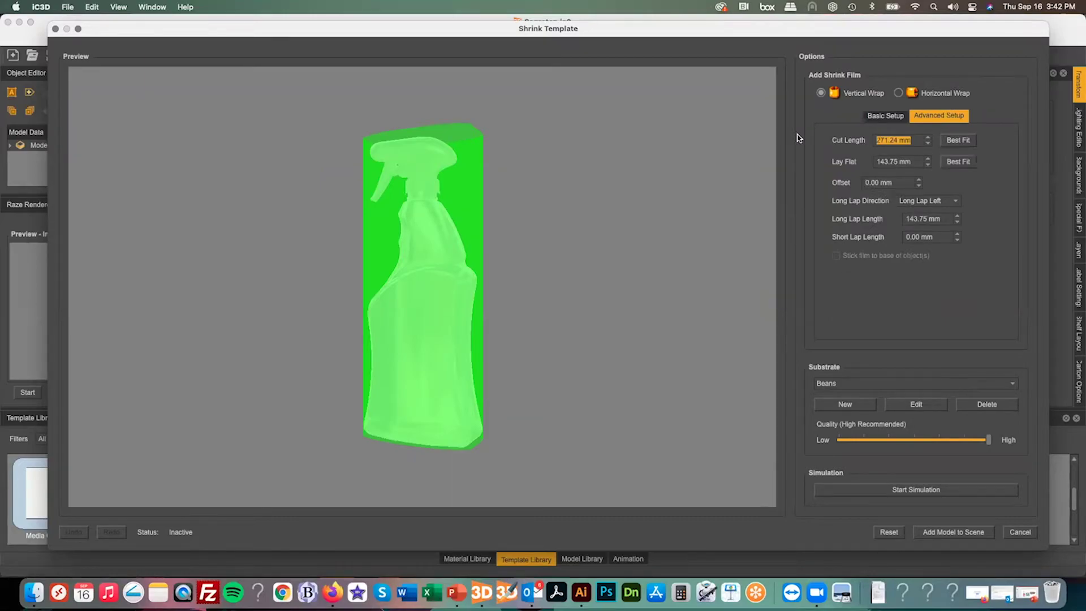
text(218)
click(908, 161)
key(super+a)
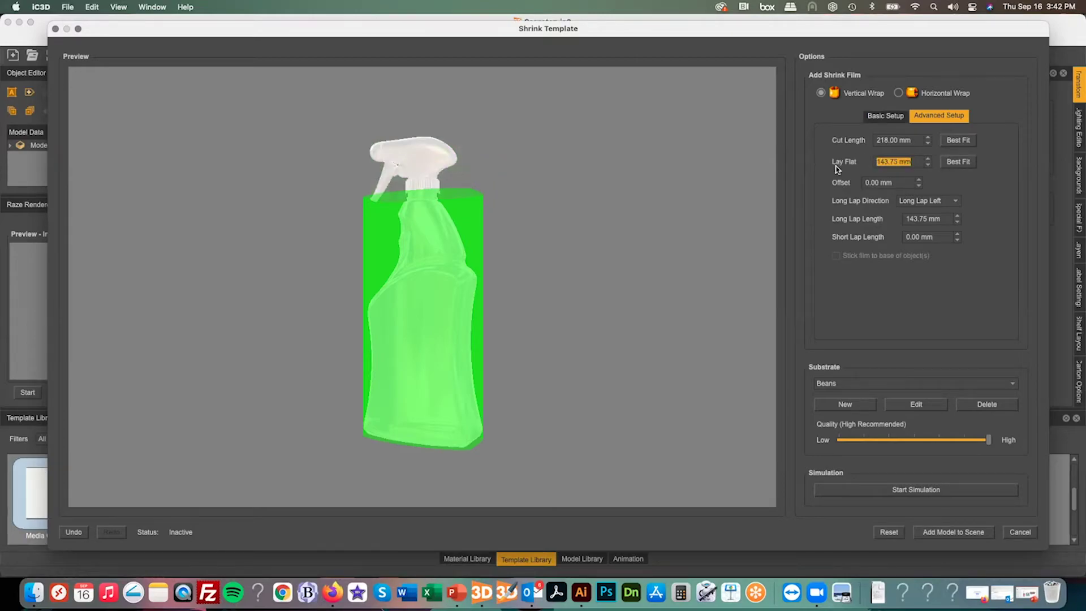
text(181)
key(Return)
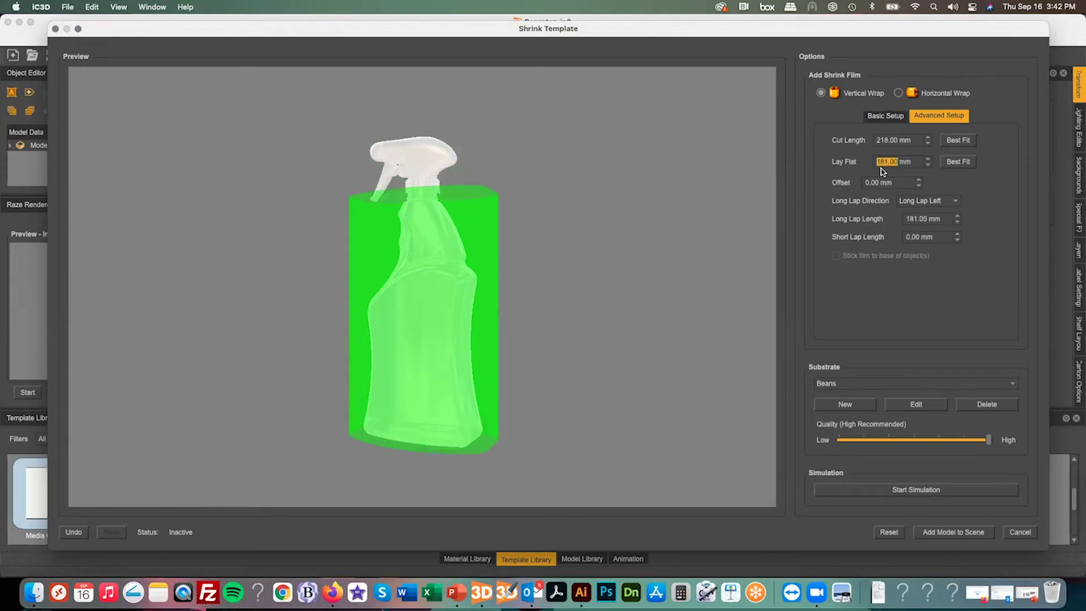
Set the shrink film's offset to -3 mm and its long lap direction to Long Lap Right
key(Tab)
text(-3)
key(Return)
click(936, 202)
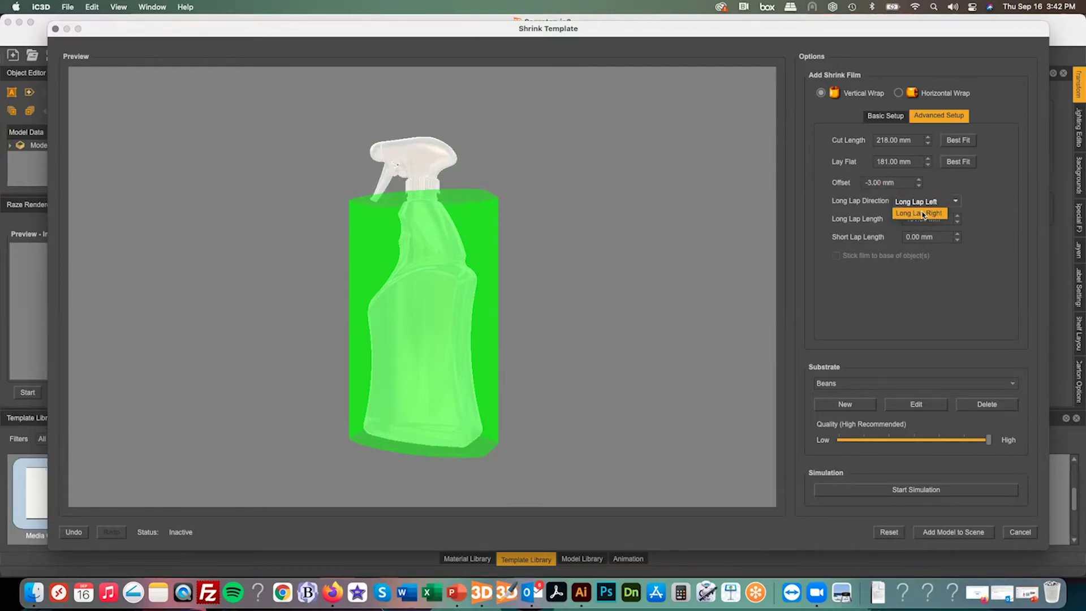
click(923, 214)
Set the long lap length to 151.02 mm, followed by the short lap length to 29.91 mm
drag(946, 219, 874, 220)
text(151.02)
key(Return)
drag(941, 238, 921, 235)
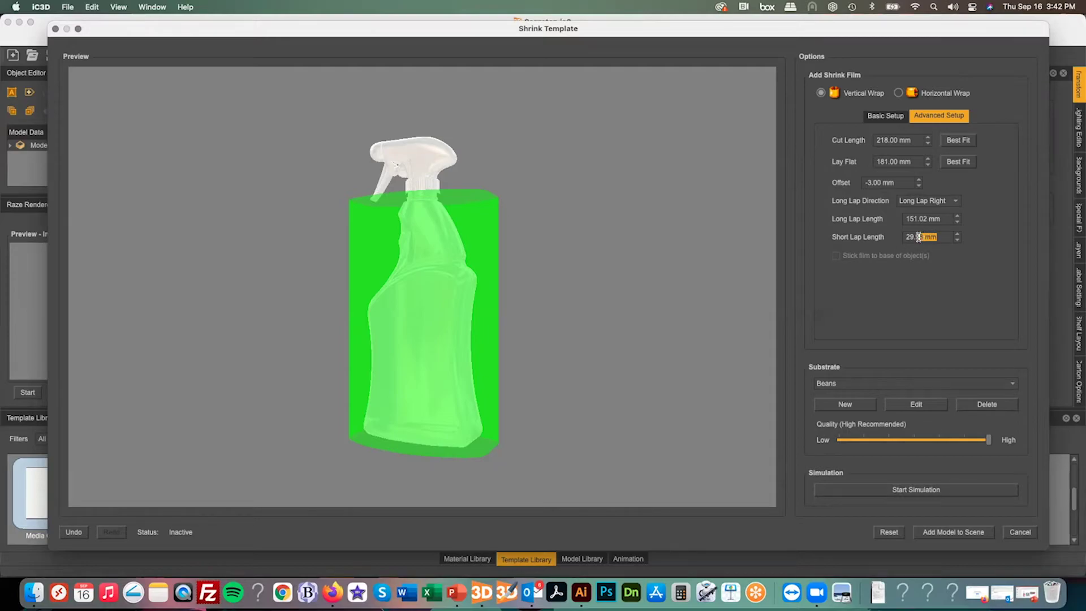
text(1)
key(Return)
Choose the Default Vertical Shrink Sleeve Asymetric substrate and run the shrink simulation until the film hugs the bottle
click(883, 384)
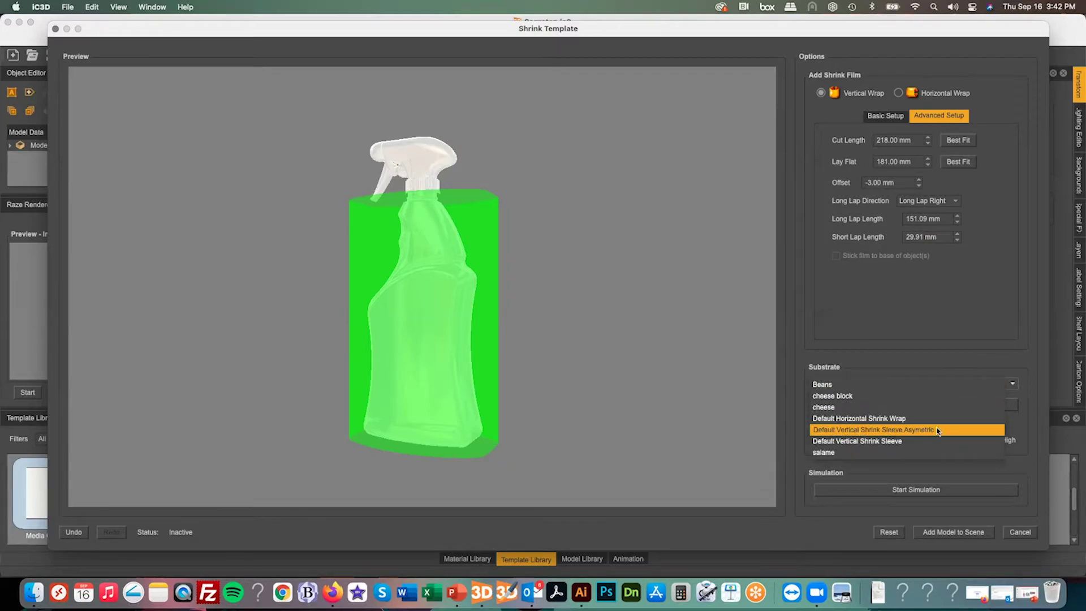
click(900, 432)
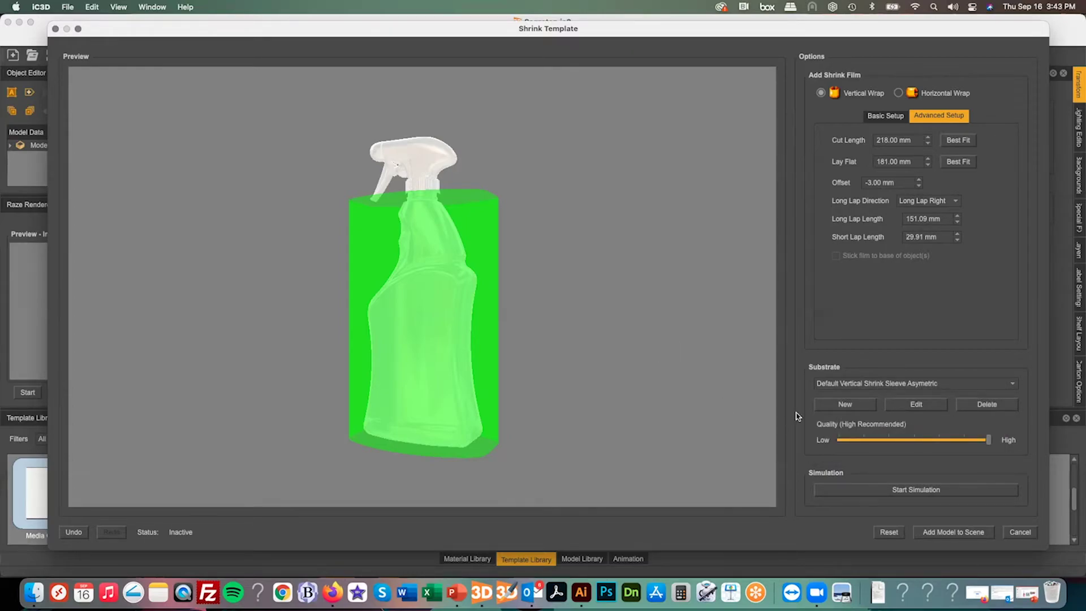
click(902, 489)
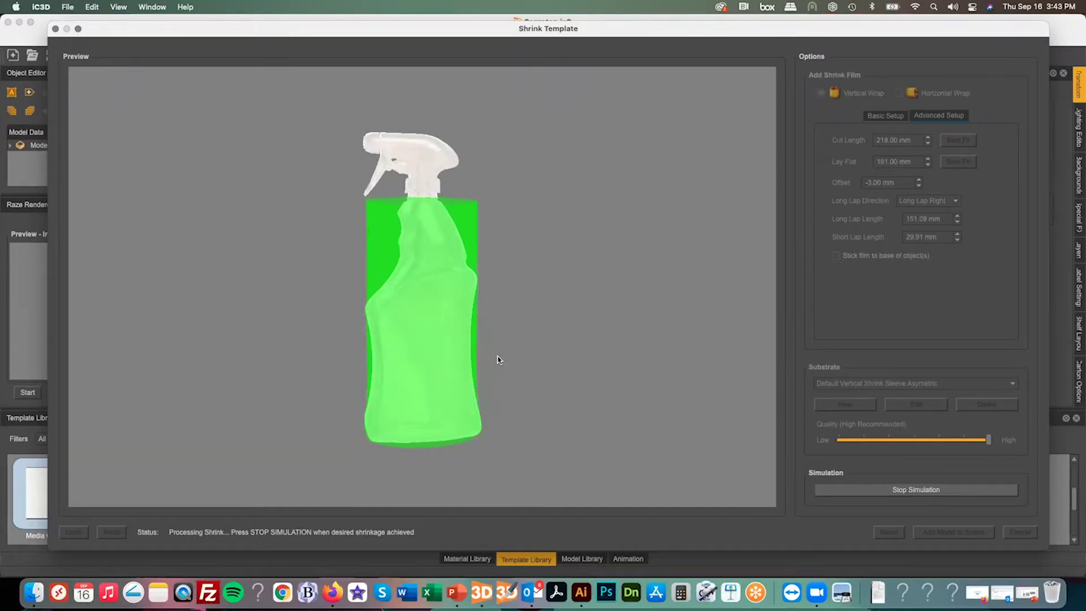
drag(522, 393, 520, 383)
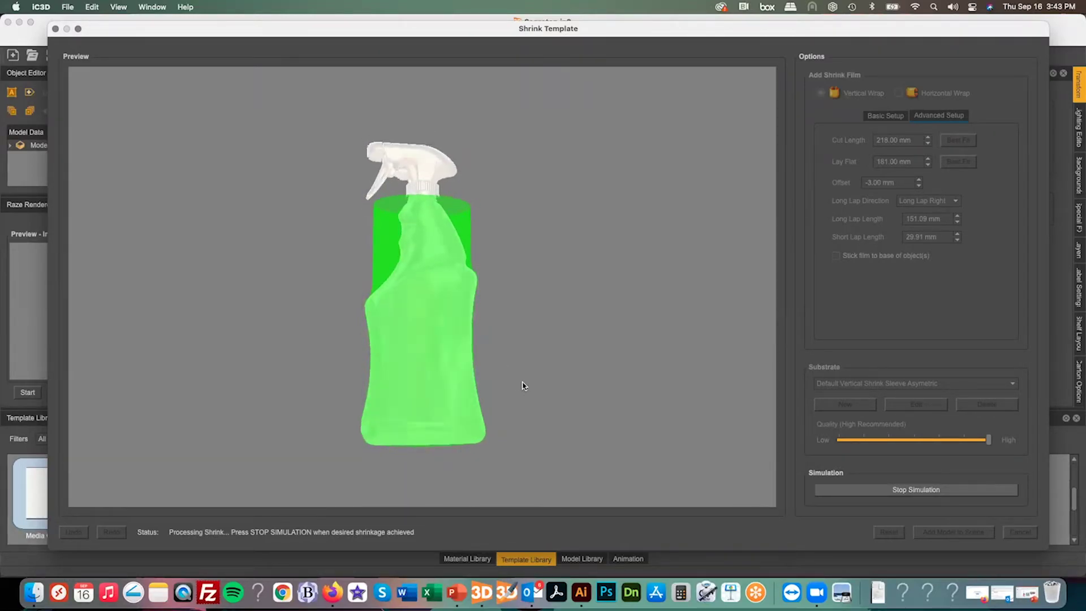
drag(442, 417, 441, 404)
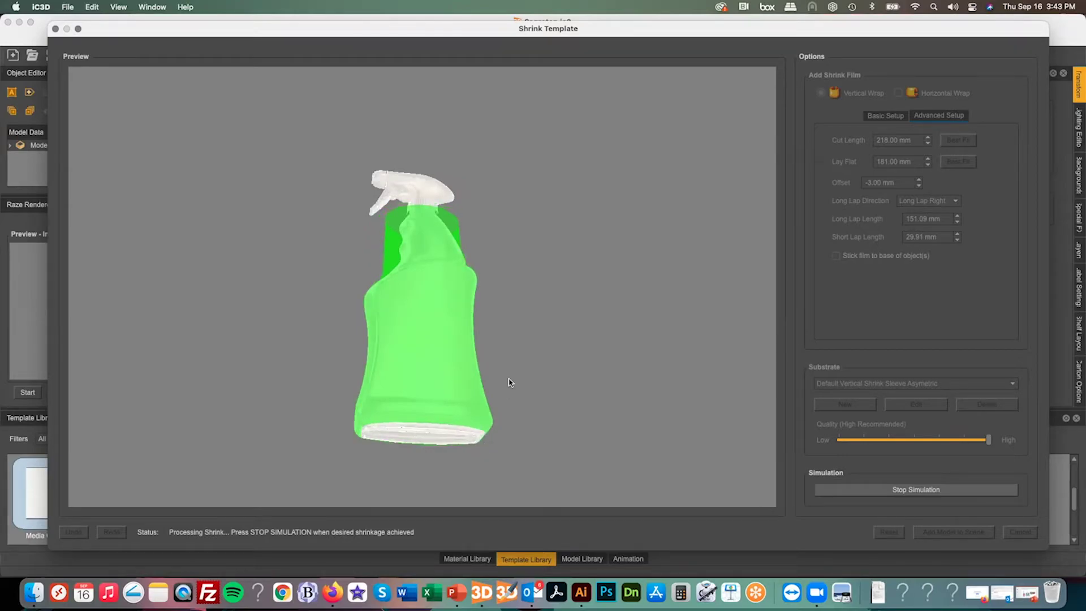
drag(508, 382, 516, 399)
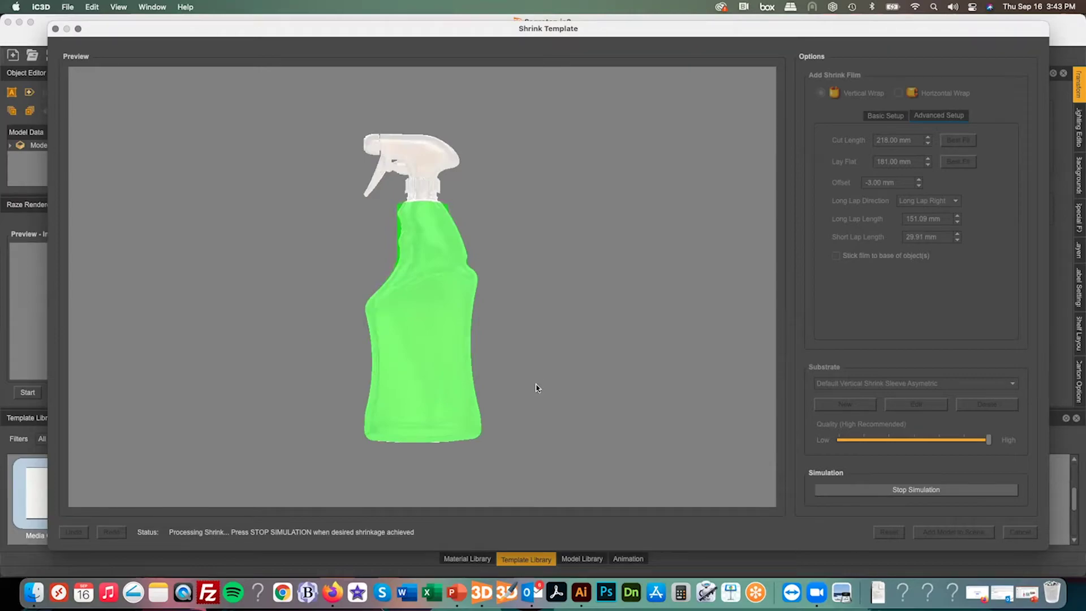
drag(536, 385, 568, 378)
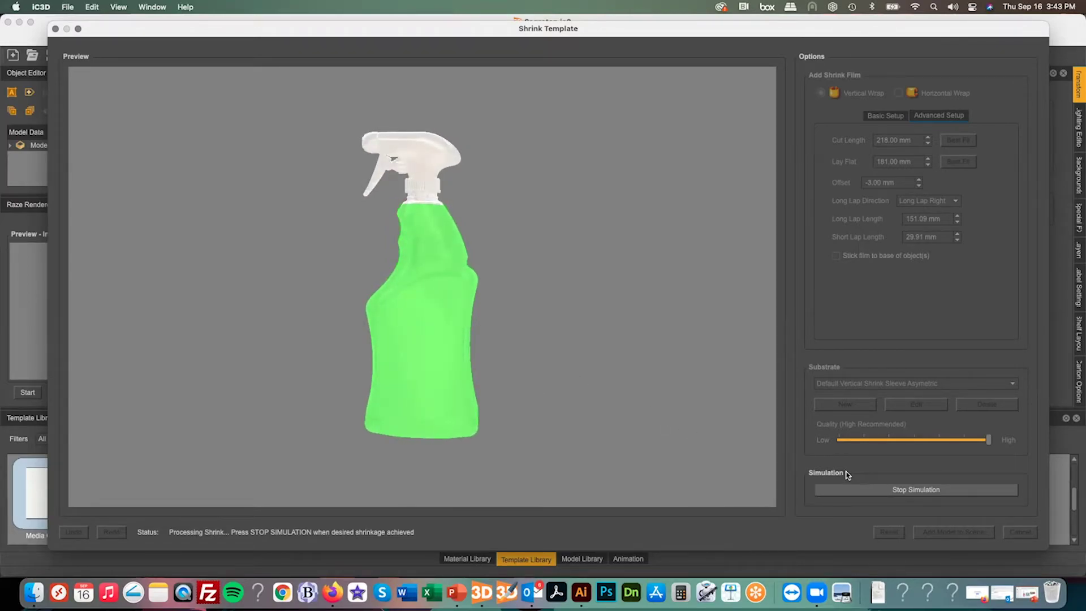
click(930, 490)
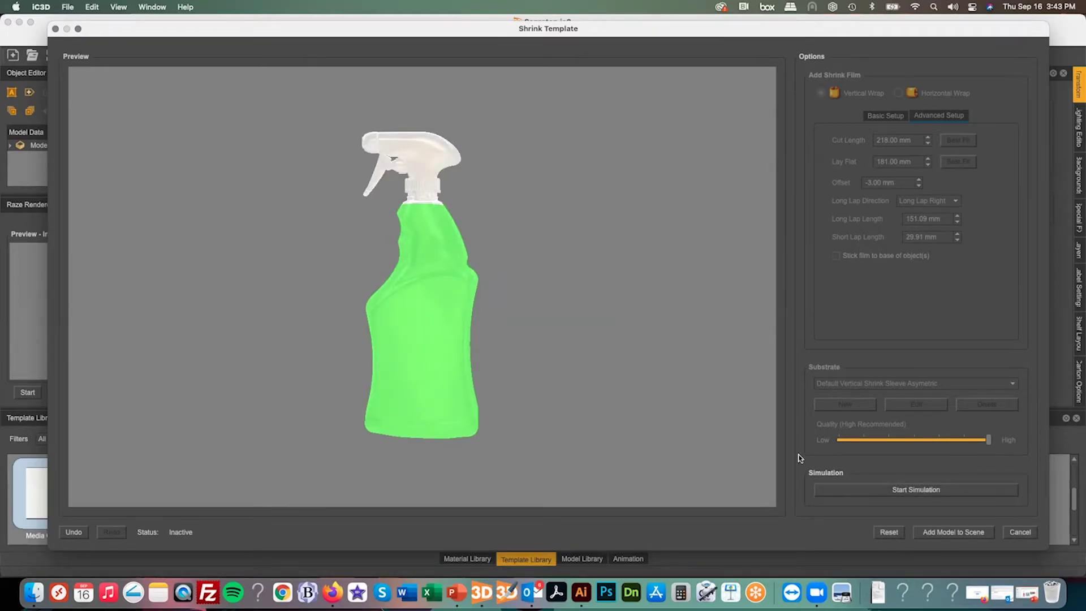
Add the shrunk sleeve model to the scene and open its artwork template in Illustrator
click(955, 532)
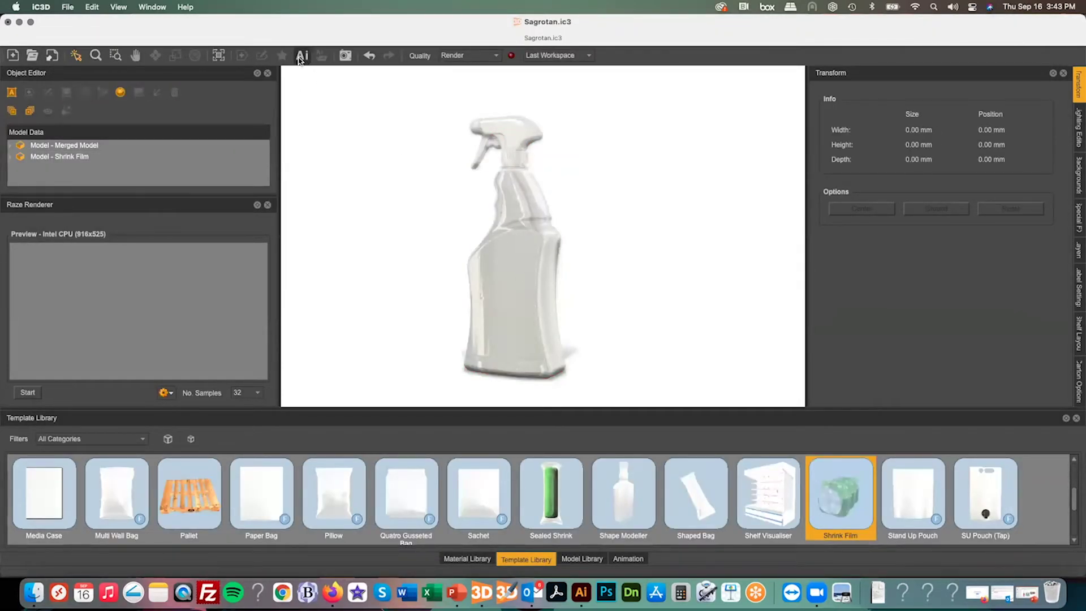
click(300, 56)
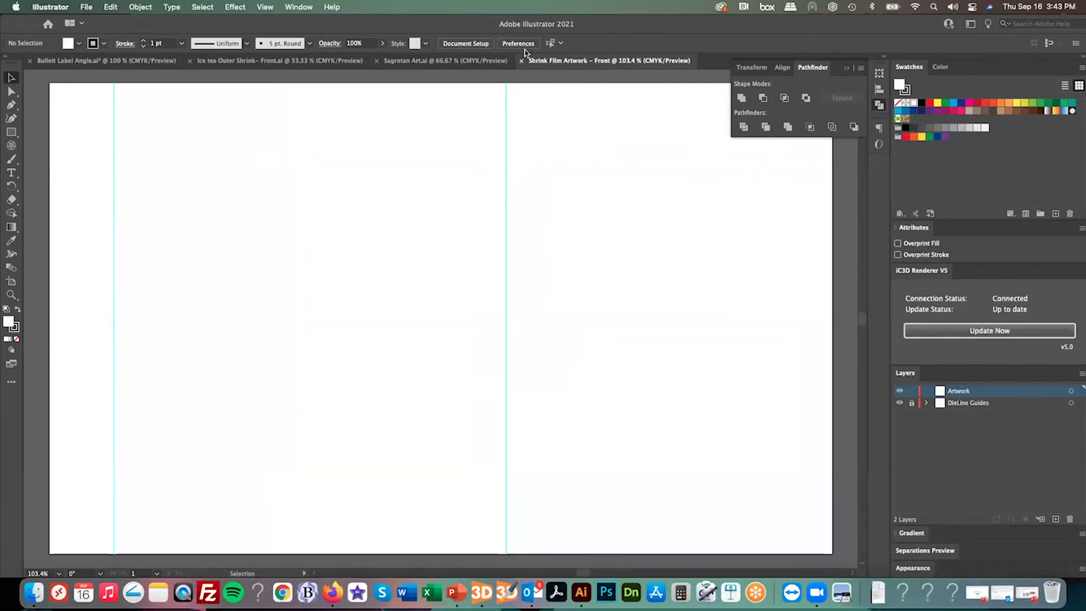
Copy the artwork from the cutter through background layers of Sagrotan Art.ai into the Shrink Film Artwork document
click(440, 66)
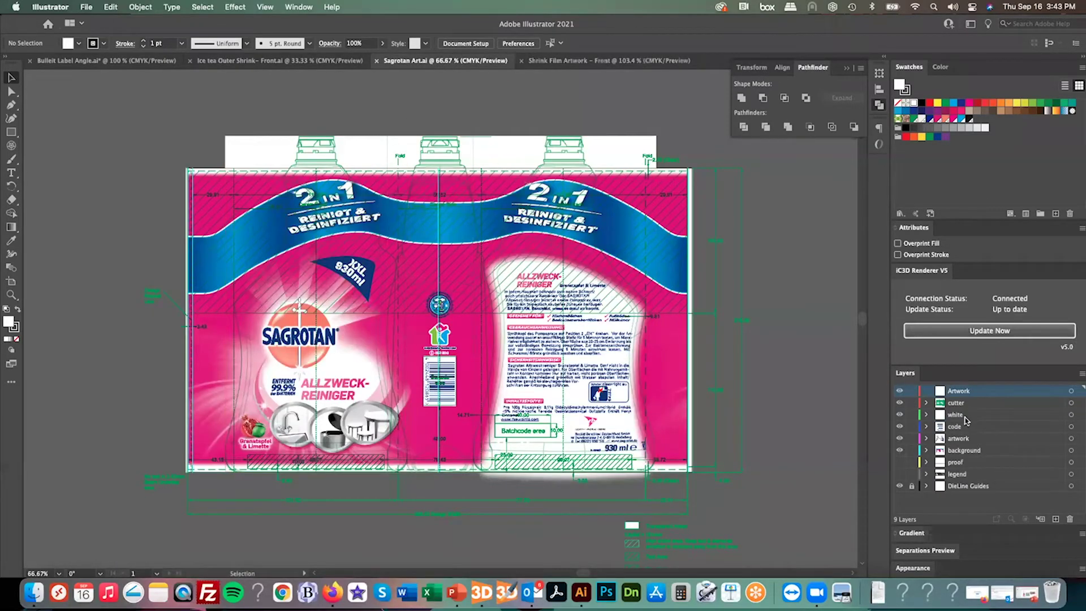
click(953, 404)
shift+click(964, 450)
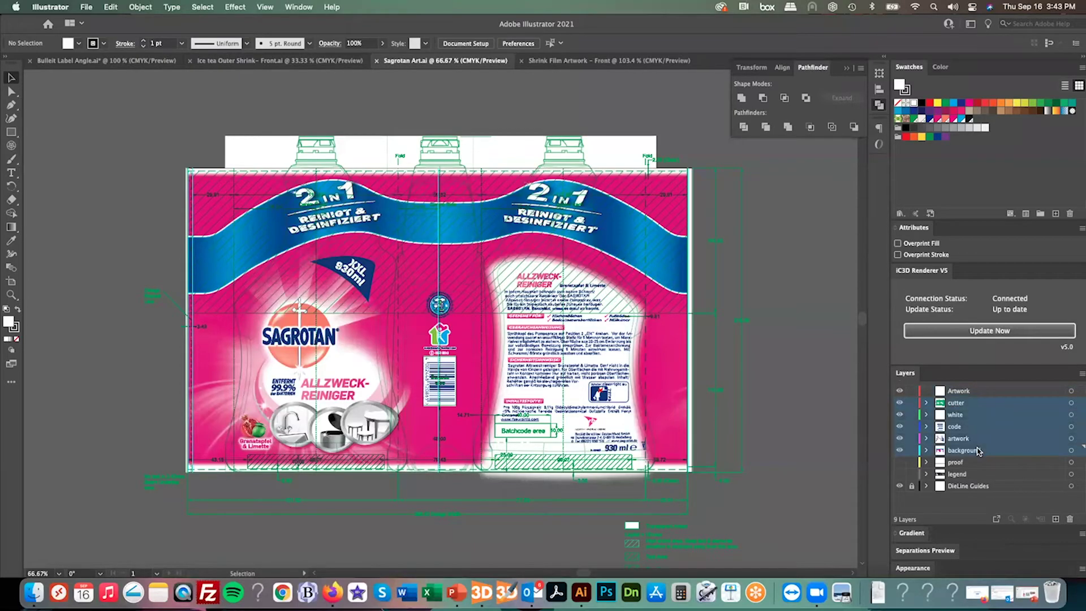
key(super+a)
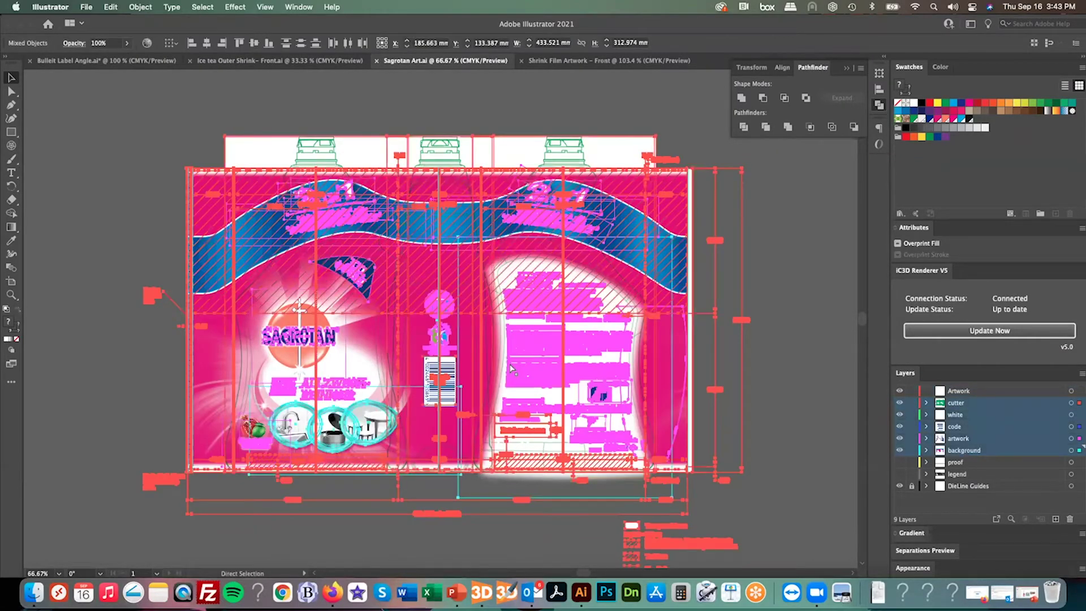
click(625, 62)
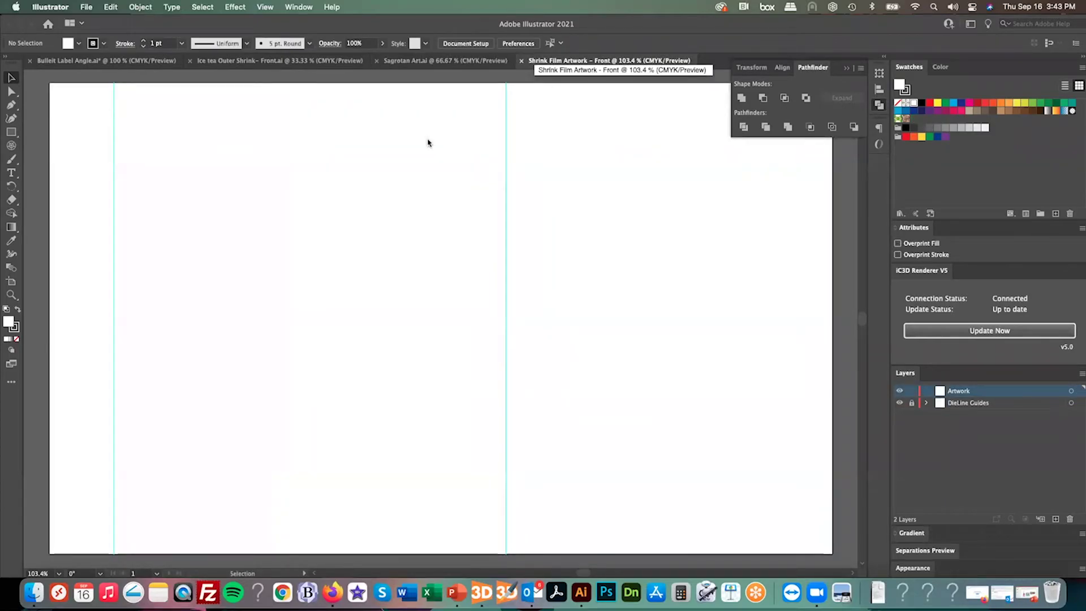
key(super+v)
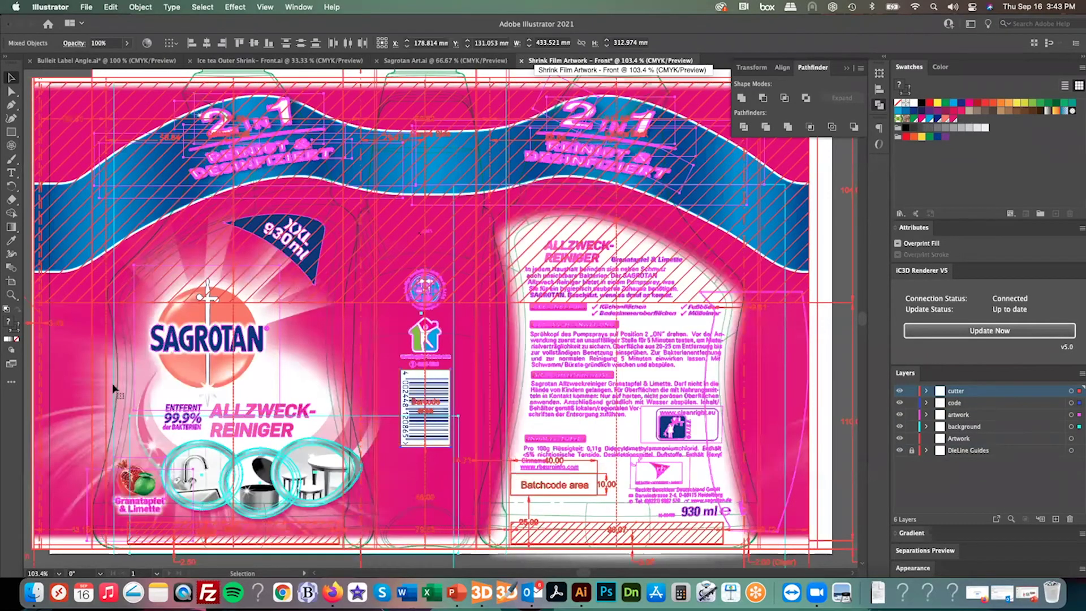
Align the pasted artwork by snapping its lower-left cutter corner to the artboard's lower-left corner
click(10, 91)
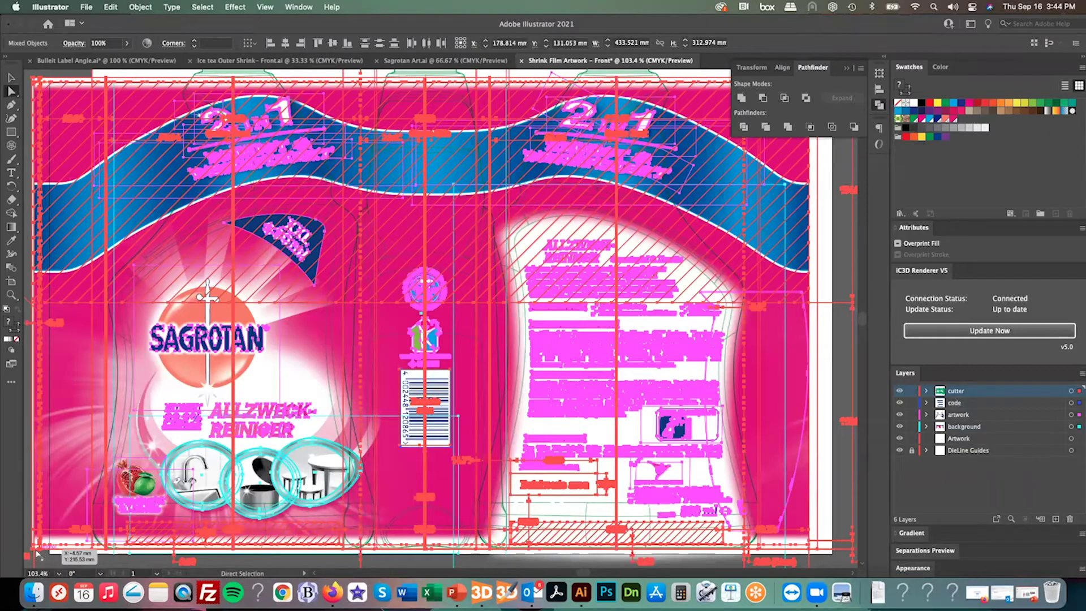
mouse_move(39, 554)
mouse_down()
mouse_move(70, 547)
mouse_move(55, 557)
mouse_up()
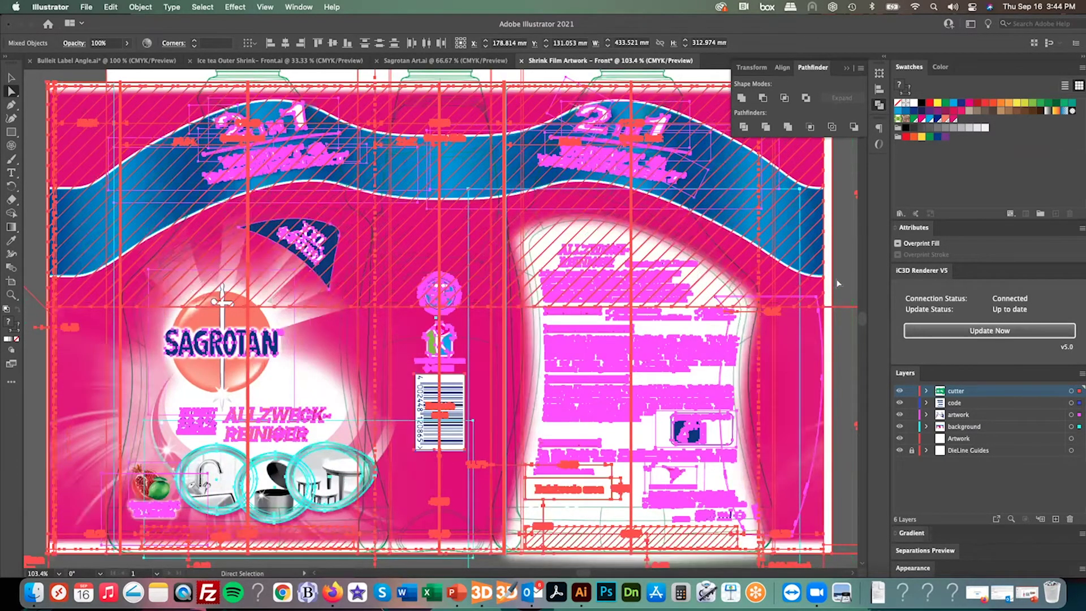
click(43, 423)
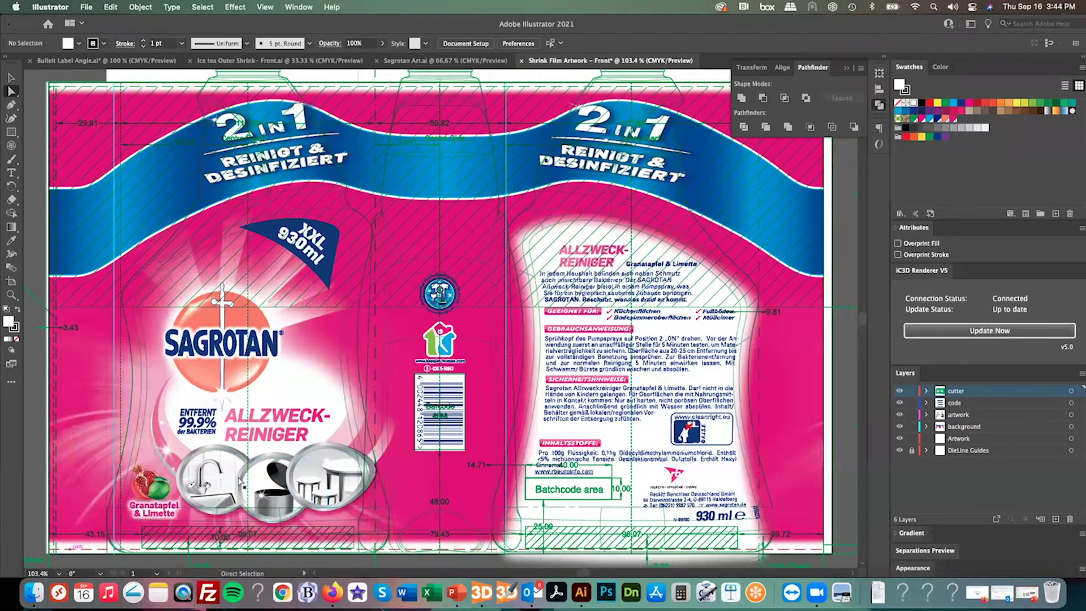
scroll(240, 480, right, 3)
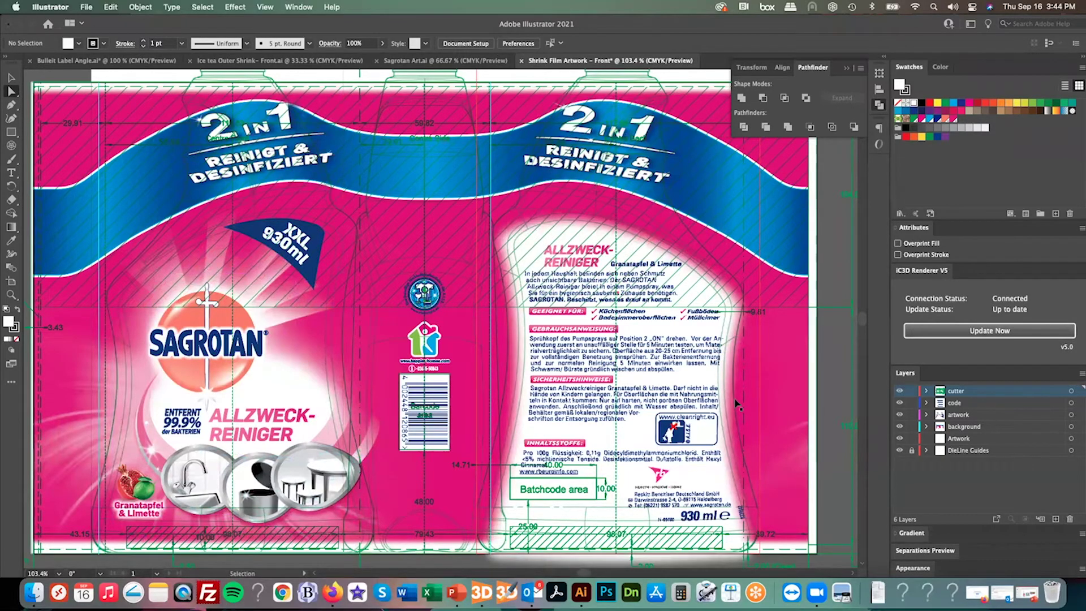
Send the artwork with the cutter layer visible to the 3D model and switch to iC3D
key(super+1)
key(super+minus)
key(super+minus)
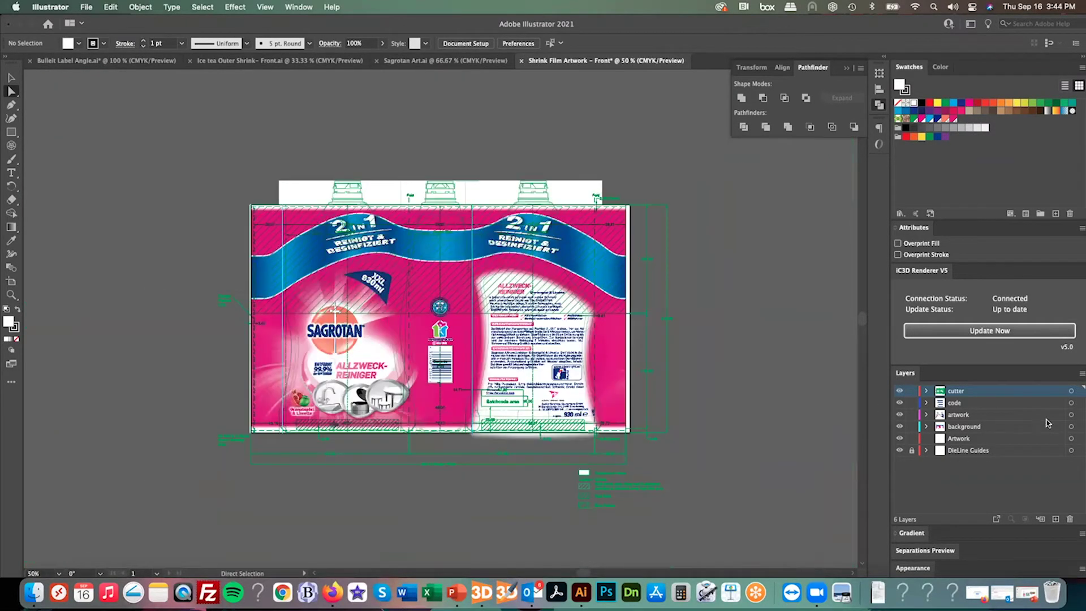
click(898, 392)
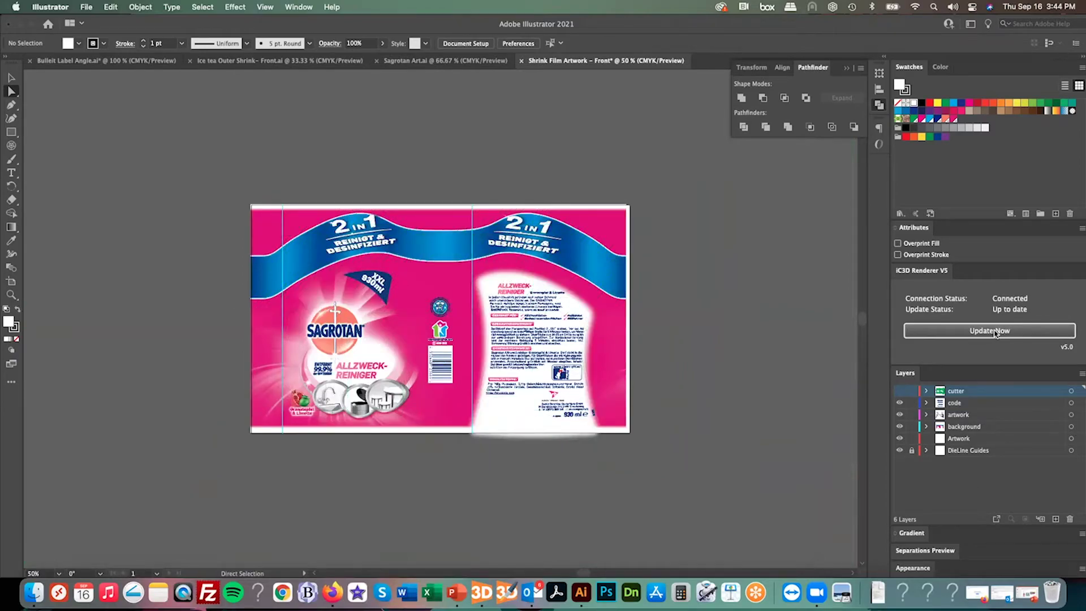
click(899, 390)
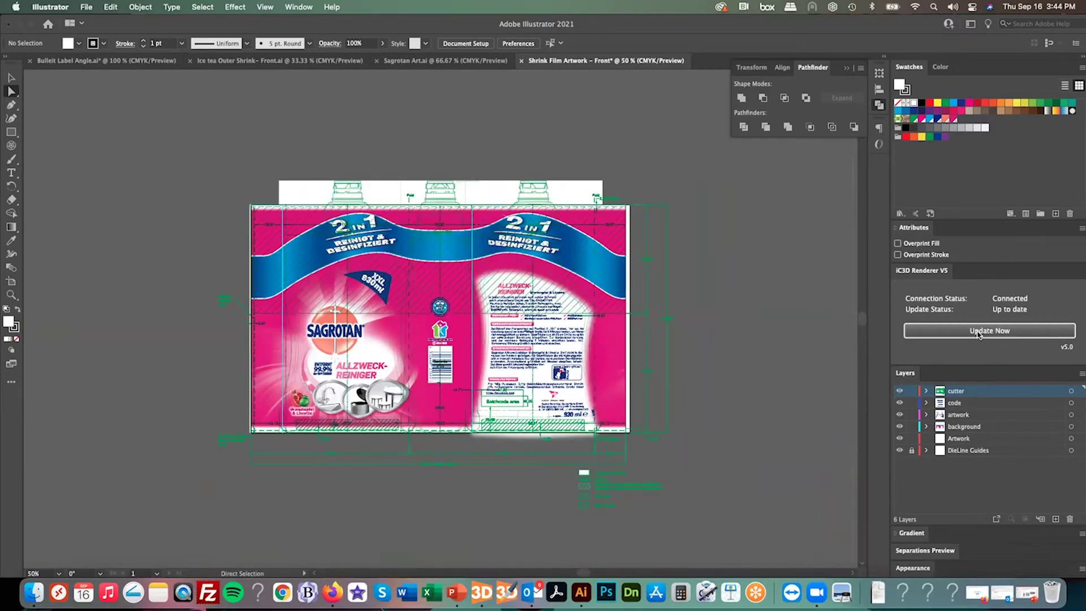
click(979, 335)
click(481, 591)
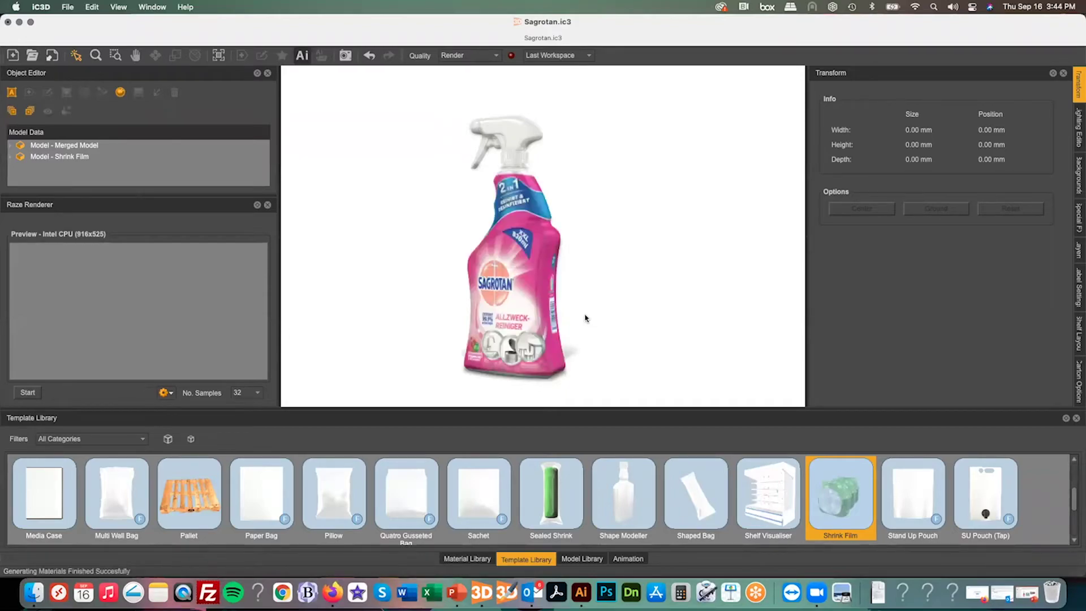
Examine the printed sleeve on the spray bottle from the front, both sides and the base
scroll(598, 319, up, 5)
scroll(598, 317, up, 3)
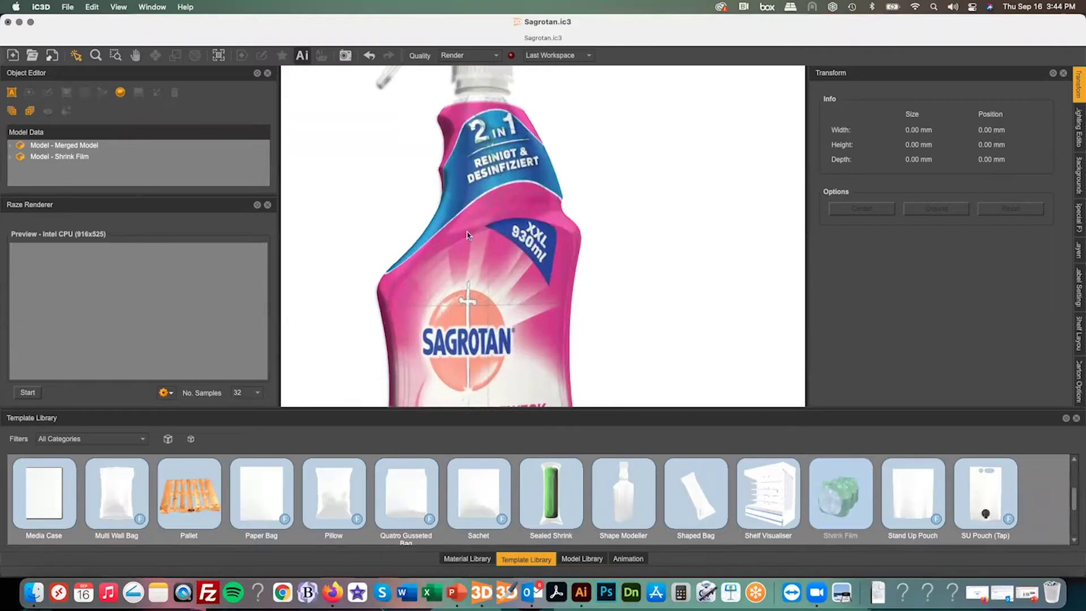
drag(577, 311, 514, 323)
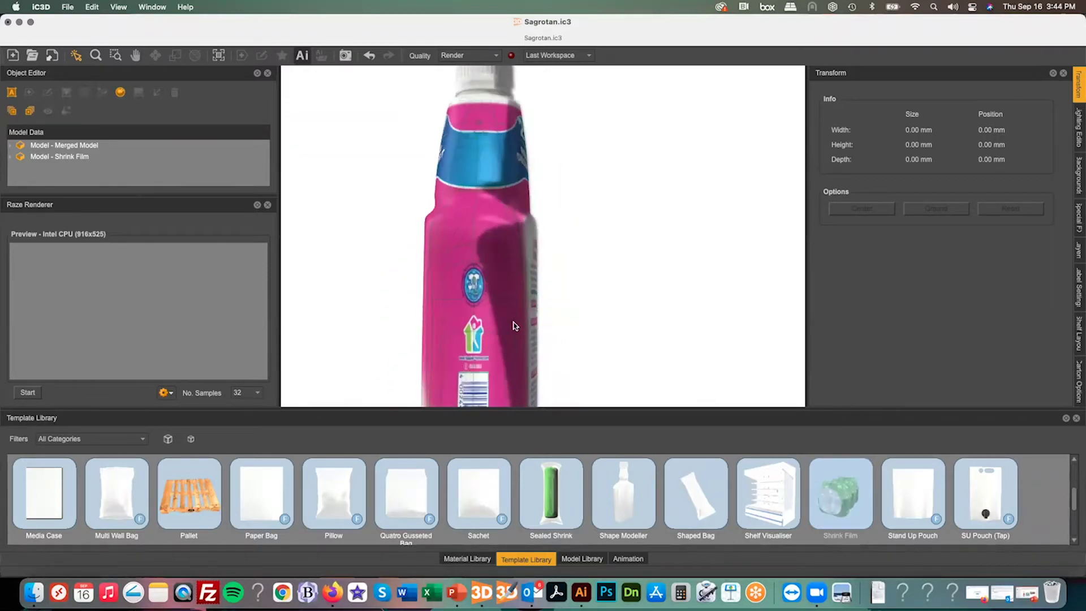
middle_drag(580, 343, 584, 259)
mouse_move(598, 315)
middle_down()
mouse_move(603, 250)
mouse_move(602, 295)
middle_up()
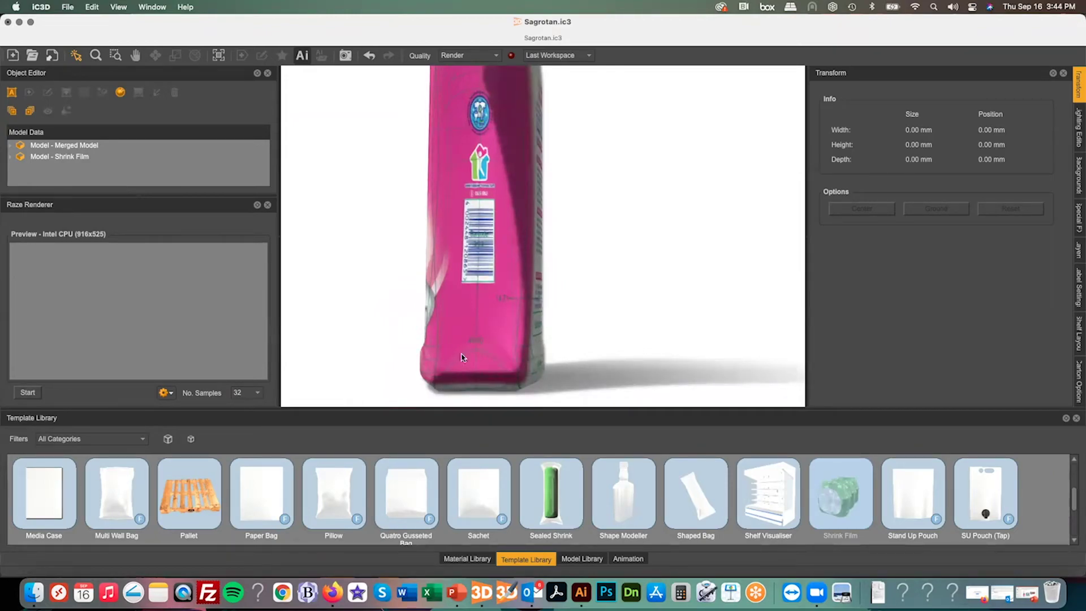
drag(579, 342, 475, 344)
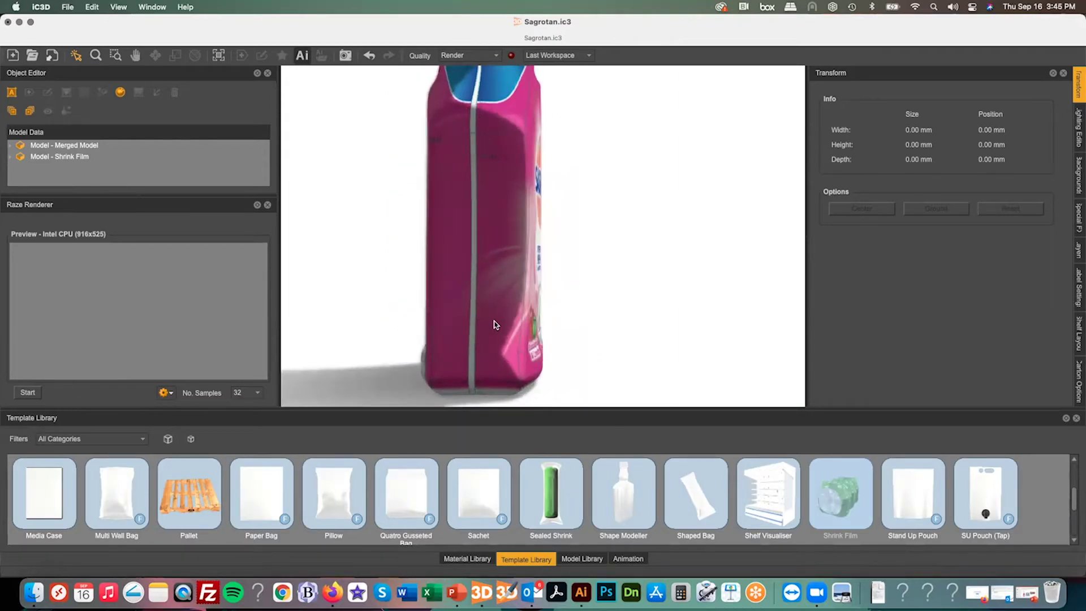
mouse_move(494, 324)
mouse_down()
mouse_move(453, 322)
mouse_move(500, 335)
mouse_up()
scroll(500, 335, down, 2)
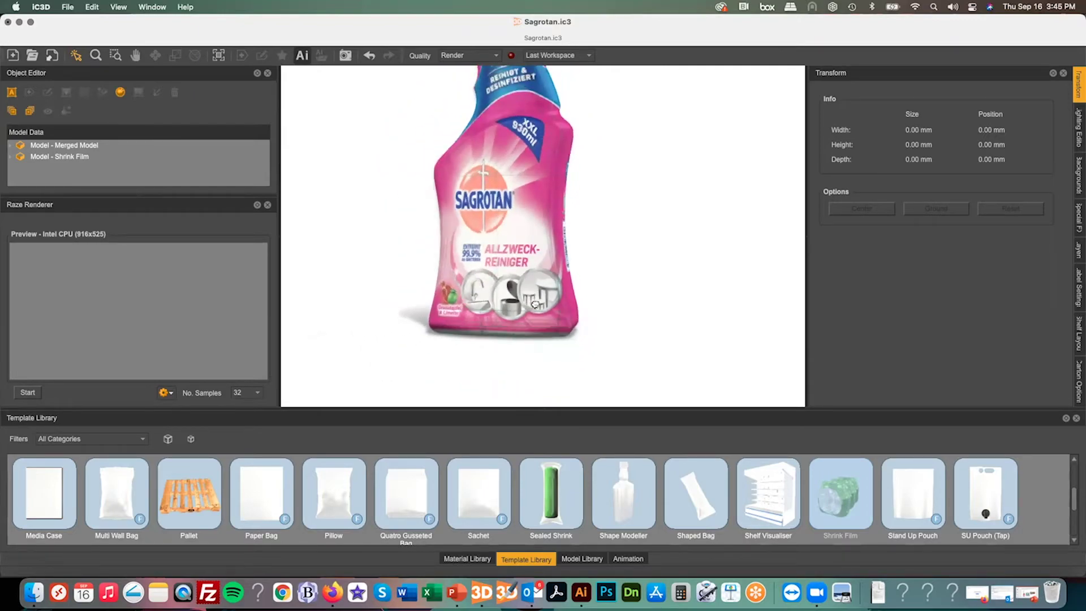
scroll(543, 325, down, 4)
scroll(560, 319, down, 1)
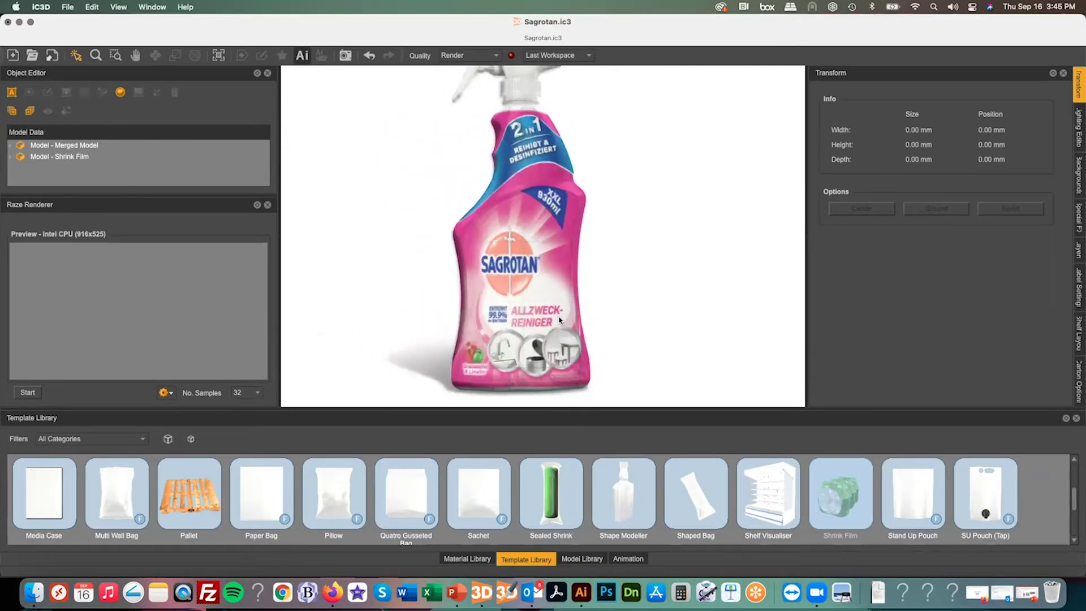
scroll(557, 320, down, 2)
Switch to Illustrator and hide the cutter layer of the shrink film artwork
click(568, 520)
click(580, 591)
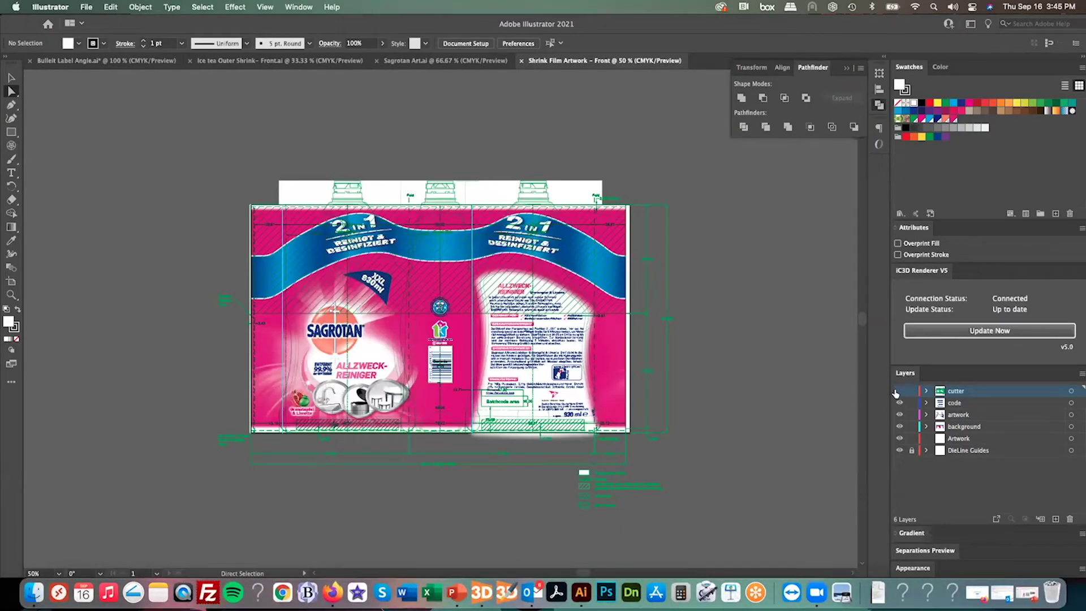
click(898, 391)
Wrap the Sagrotan logo, 99.9% claim and front Allzweck-Reiniger text in a 10 by 10 envelope mesh and apply the Front View warp at 100%
click(11, 294)
drag(295, 284, 456, 372)
scroll(457, 372, down, 5)
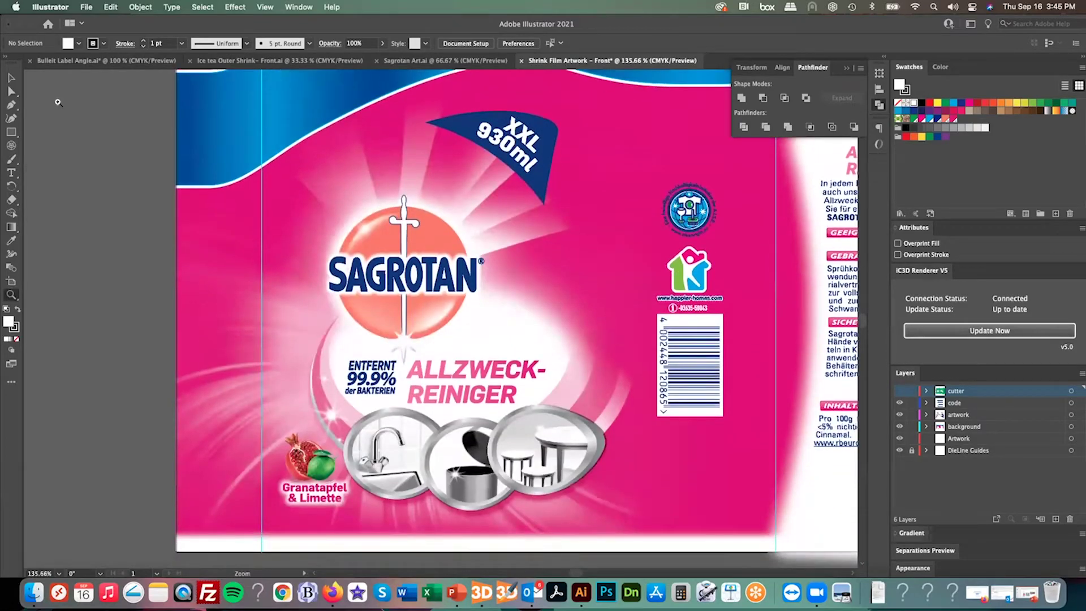
click(11, 77)
click(396, 275)
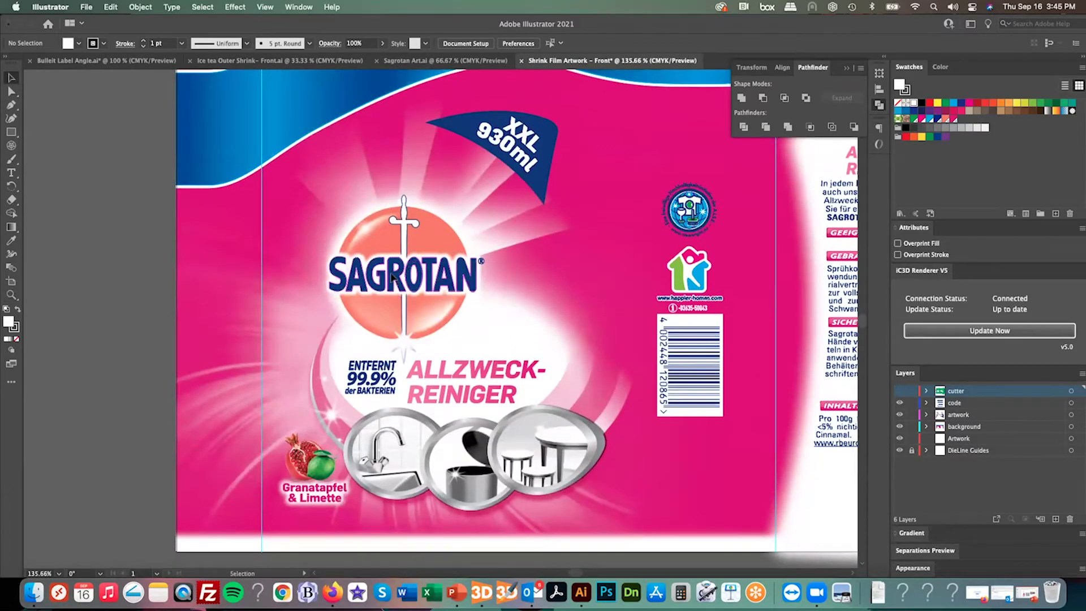
shift+click(371, 245)
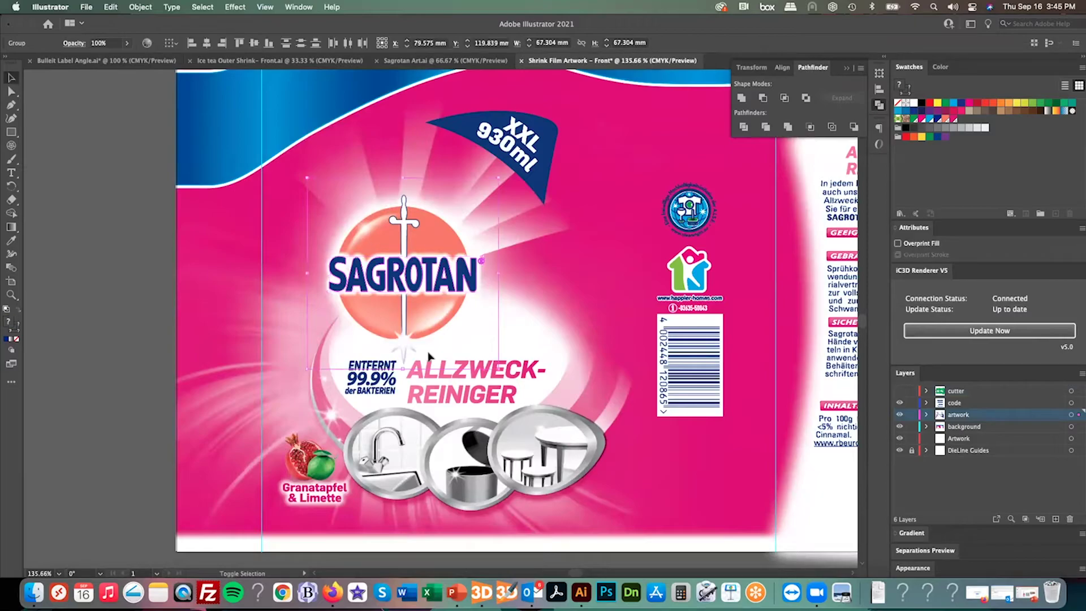
shift+click(474, 369)
click(134, 7)
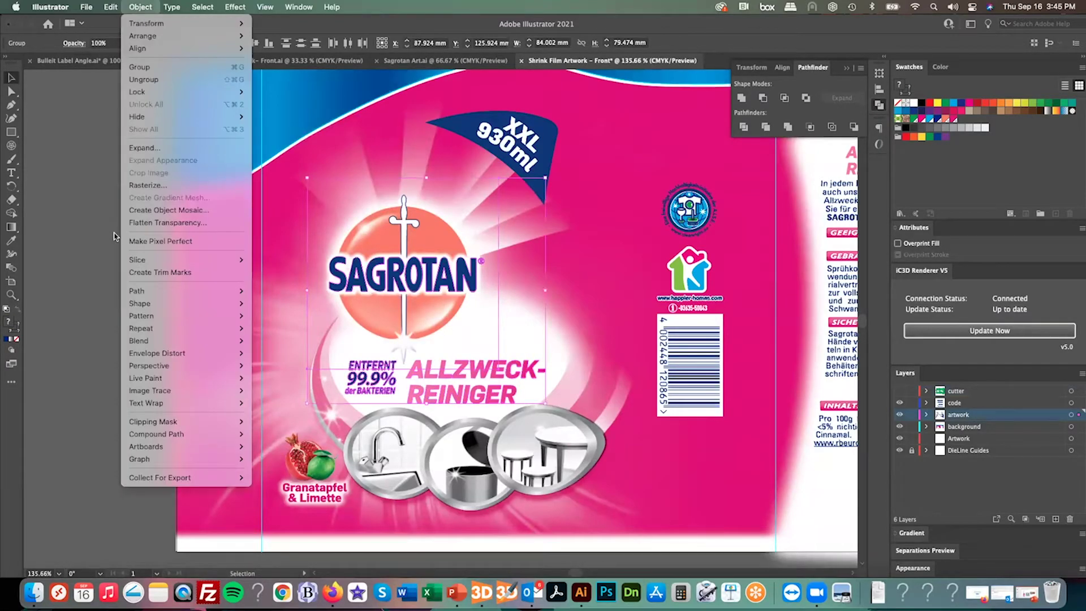
mouse_move(172, 354)
click(288, 365)
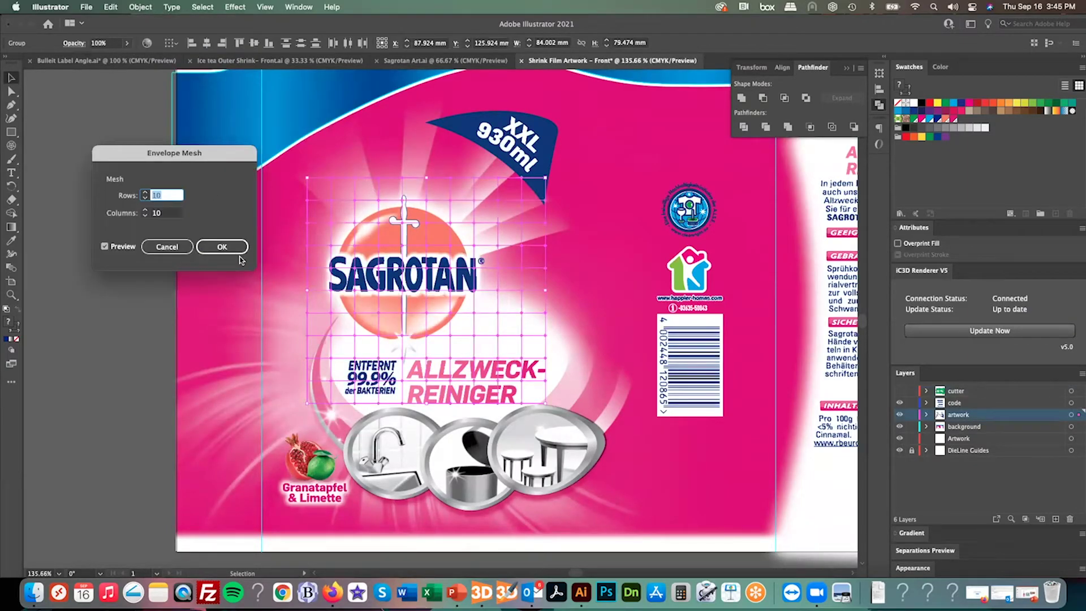
click(233, 248)
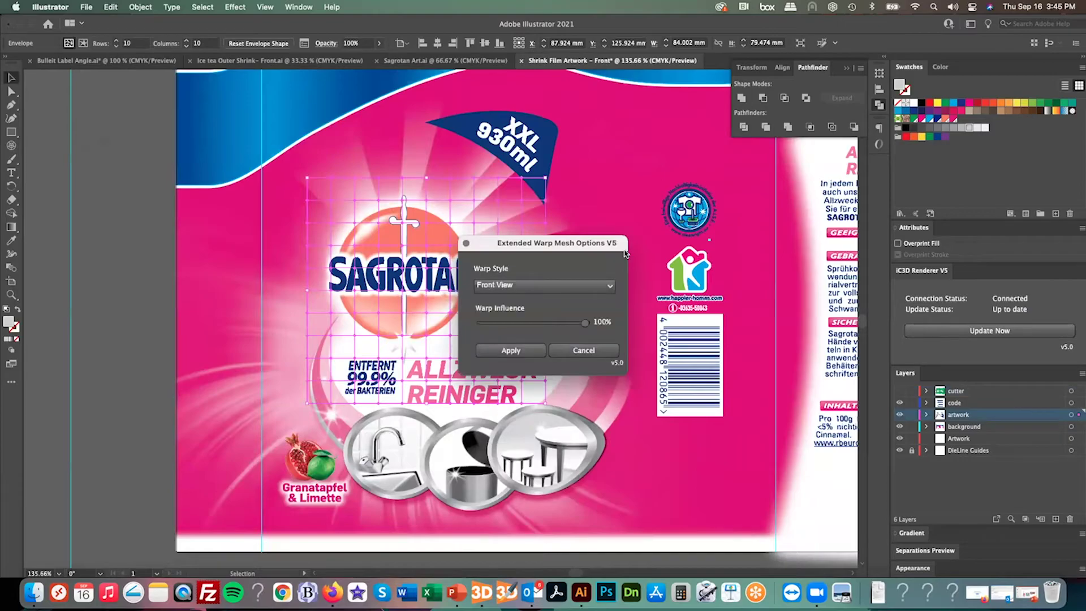
drag(547, 249, 689, 240)
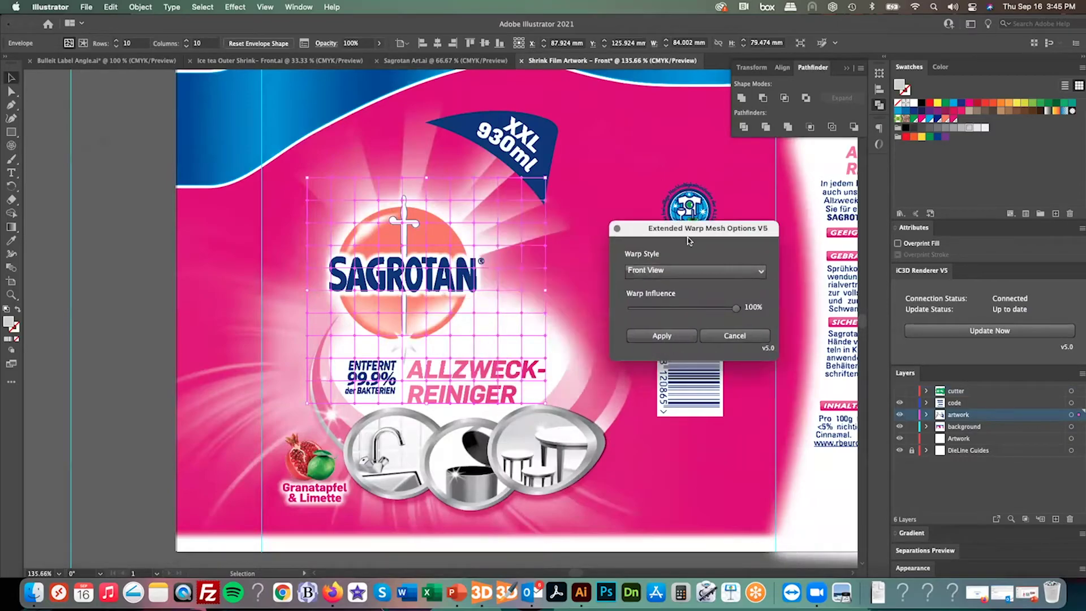
click(662, 336)
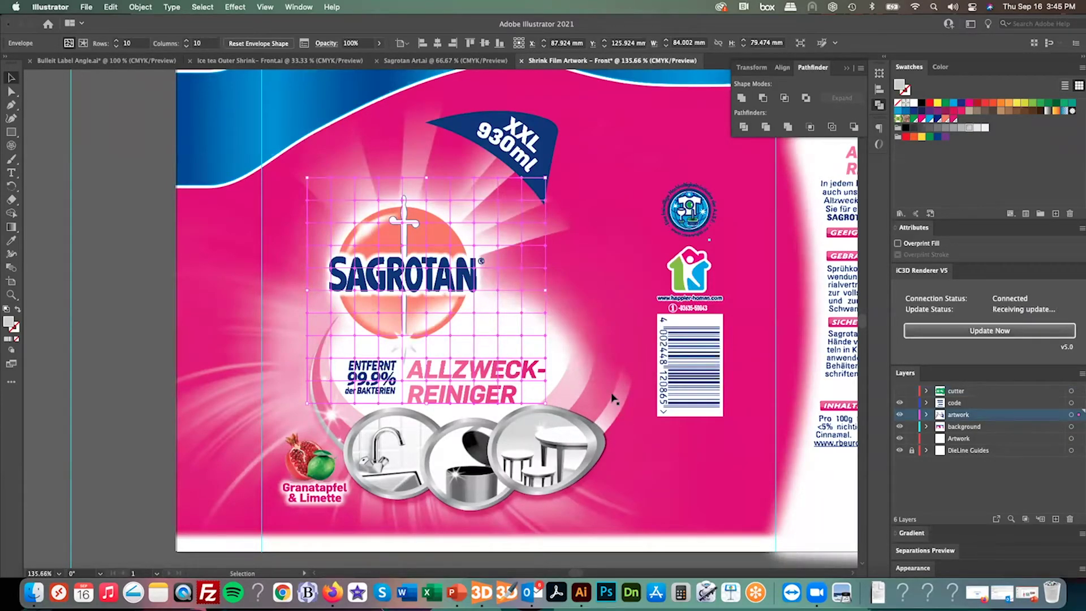
Wrap the pomegranate image and Granatapfel & Limette text in a 10 by 10 envelope mesh and apply the Front View warp at 100%
click(315, 466)
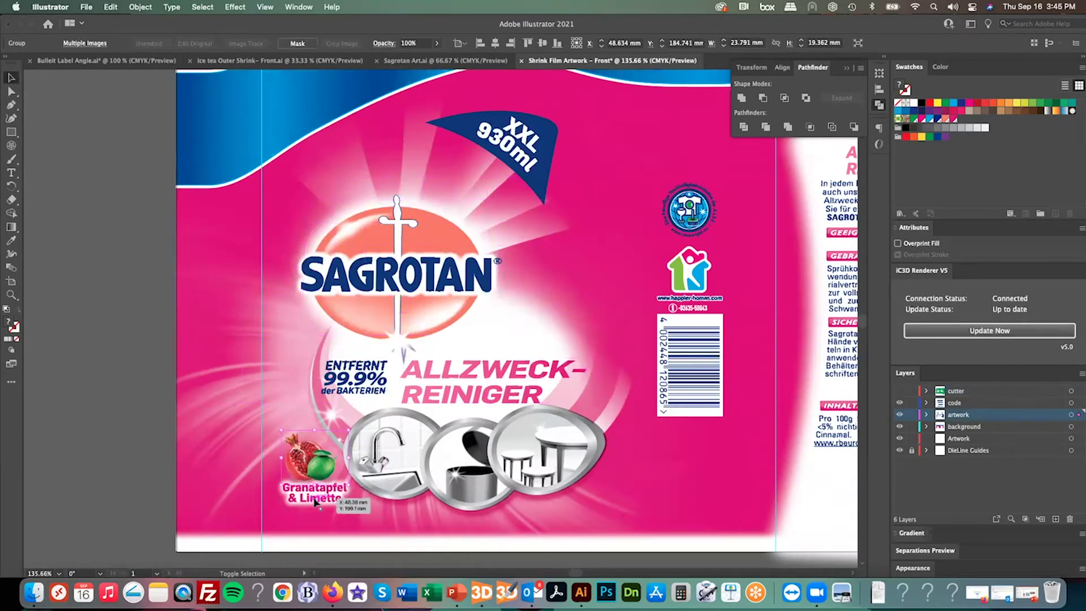
click(140, 7)
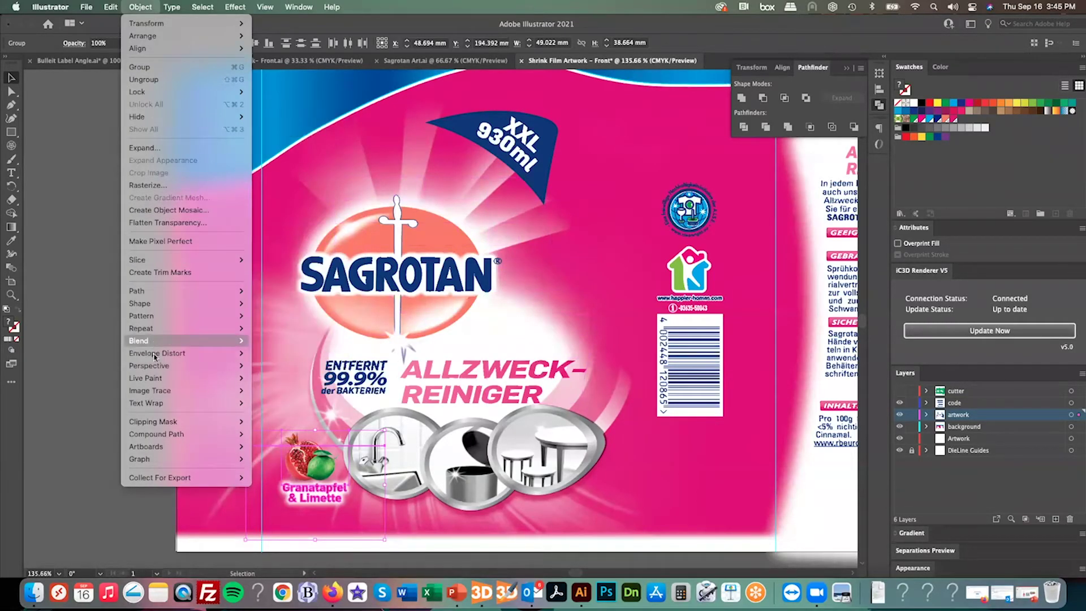
mouse_move(169, 353)
click(355, 304)
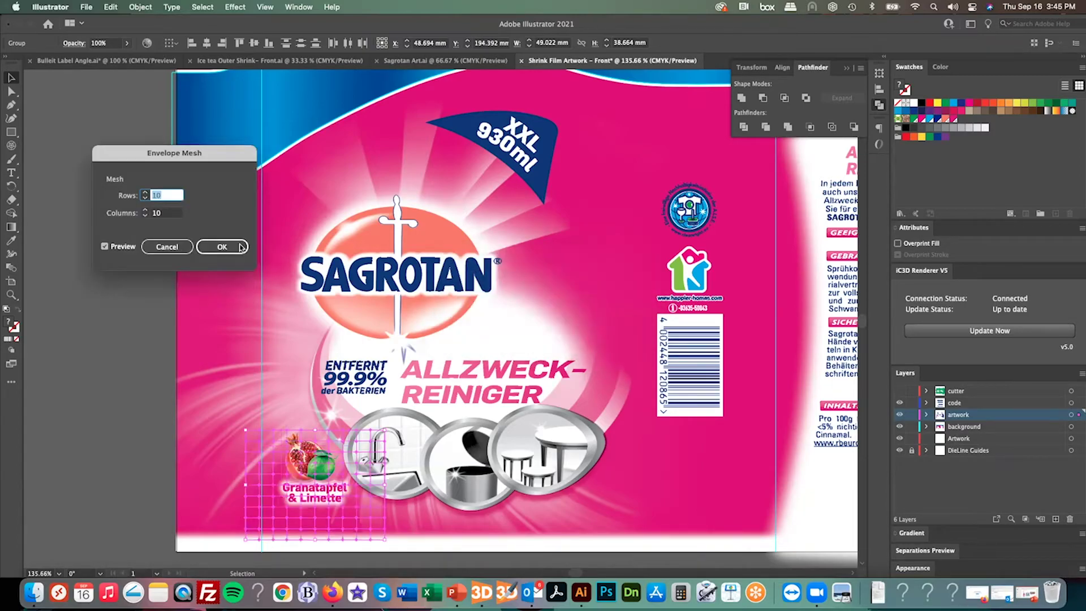
click(242, 247)
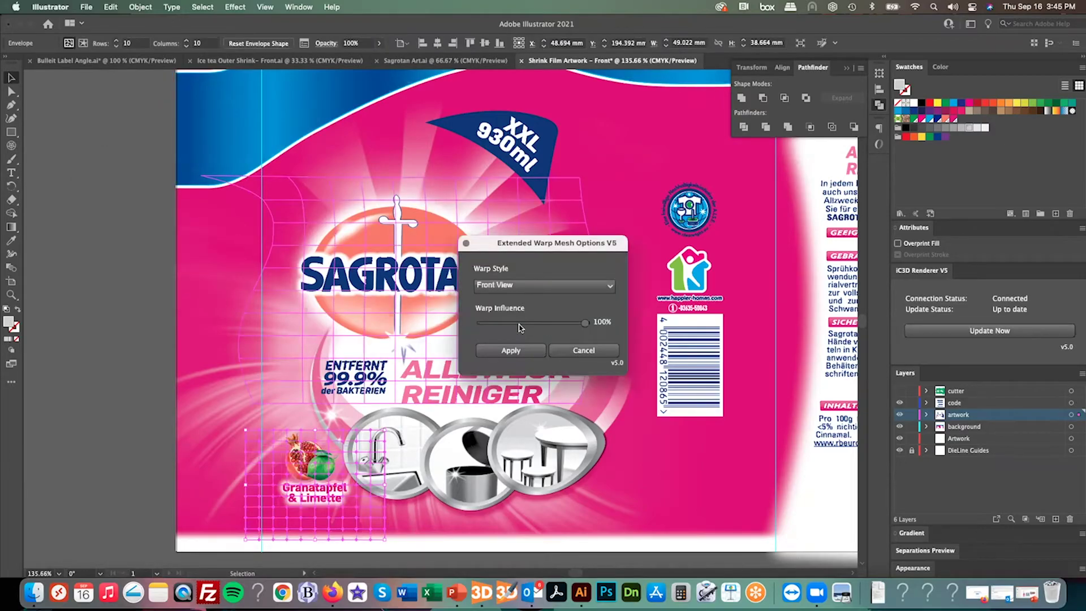
click(516, 352)
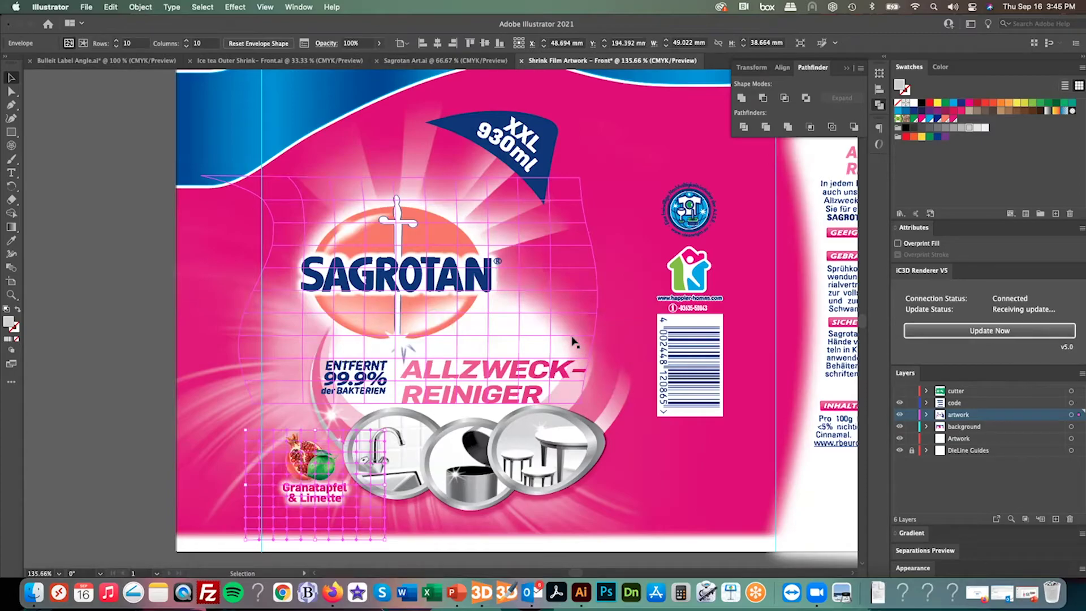
click(1009, 338)
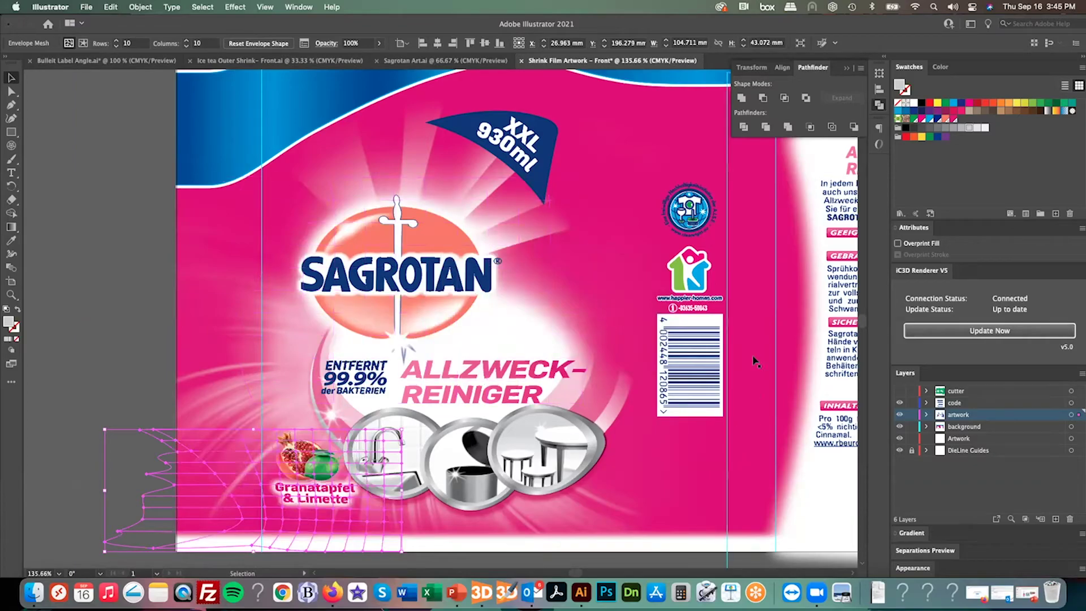
Wrap the round badge, house logo, contact text and barcode together in a 10 by 10 envelope mesh and apply the extended warp
click(689, 211)
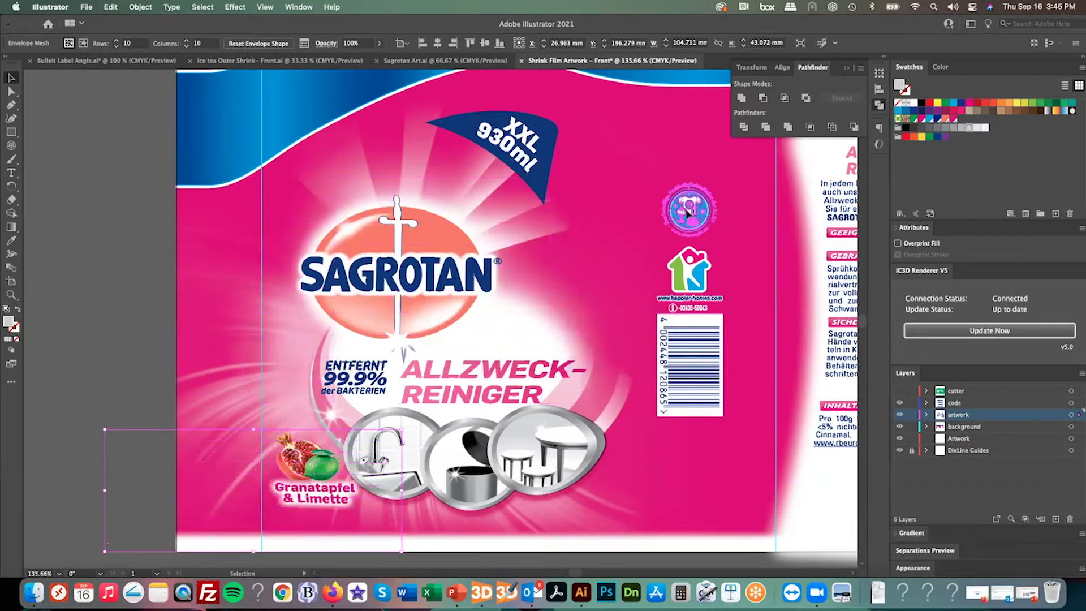
shift+click(685, 274)
shift+click(690, 307)
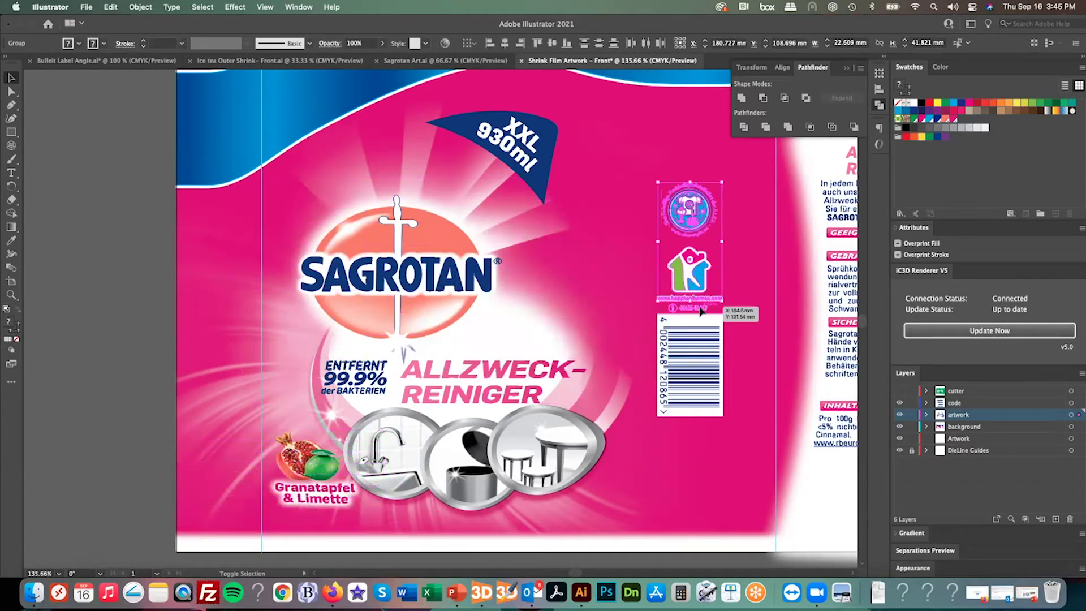
shift+click(702, 359)
click(141, 7)
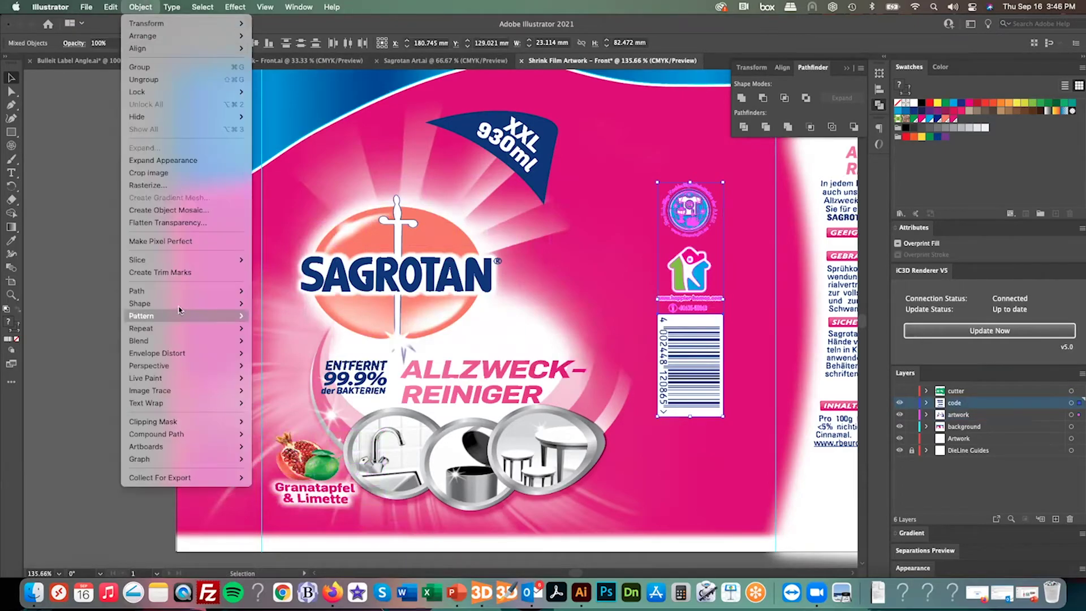
mouse_move(184, 353)
click(367, 367)
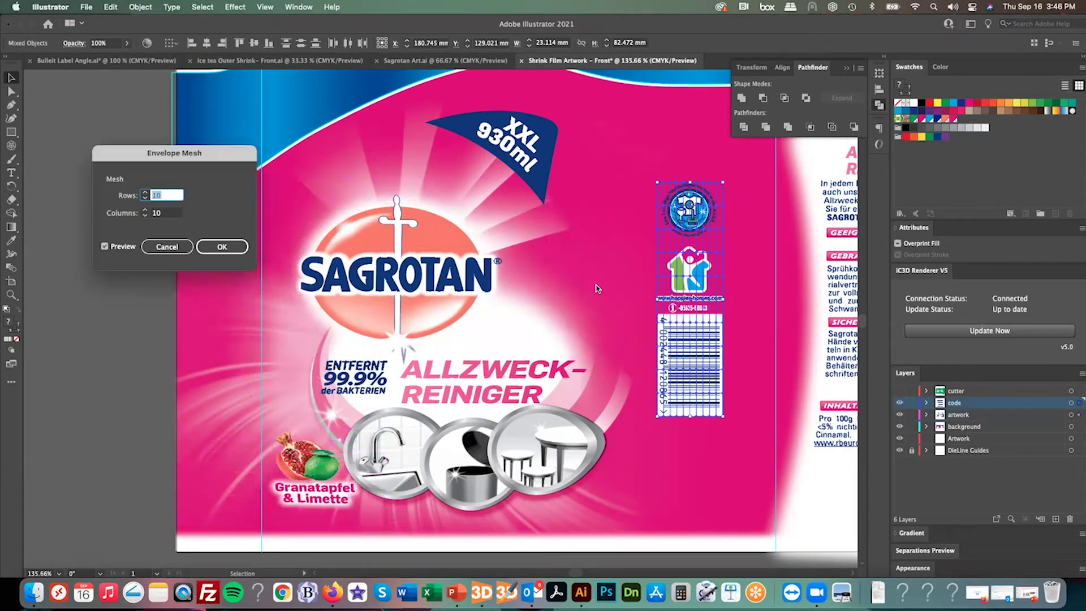
click(218, 246)
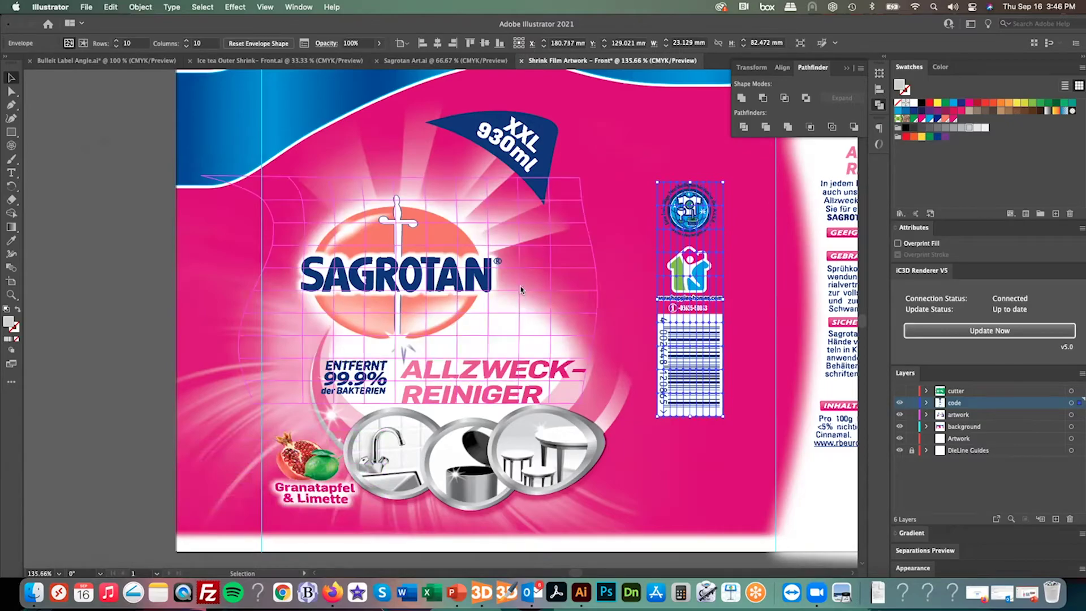
click(510, 350)
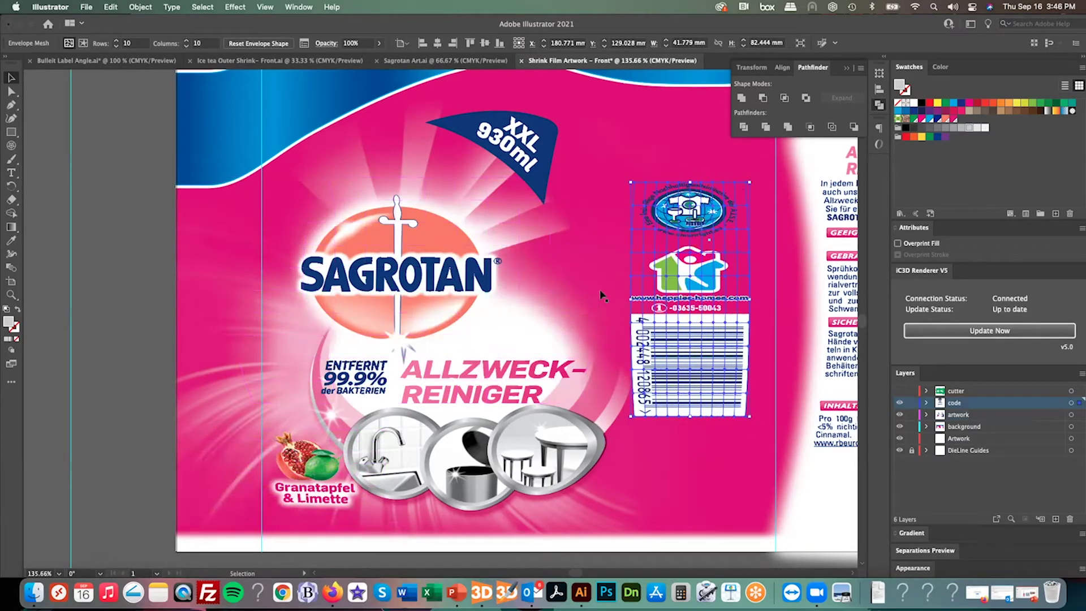
Wrap the back panel's Allzweck-Reiniger heading in a 10 by 10 envelope mesh and apply the extended warp
drag(598, 258, 325, 426)
click(580, 326)
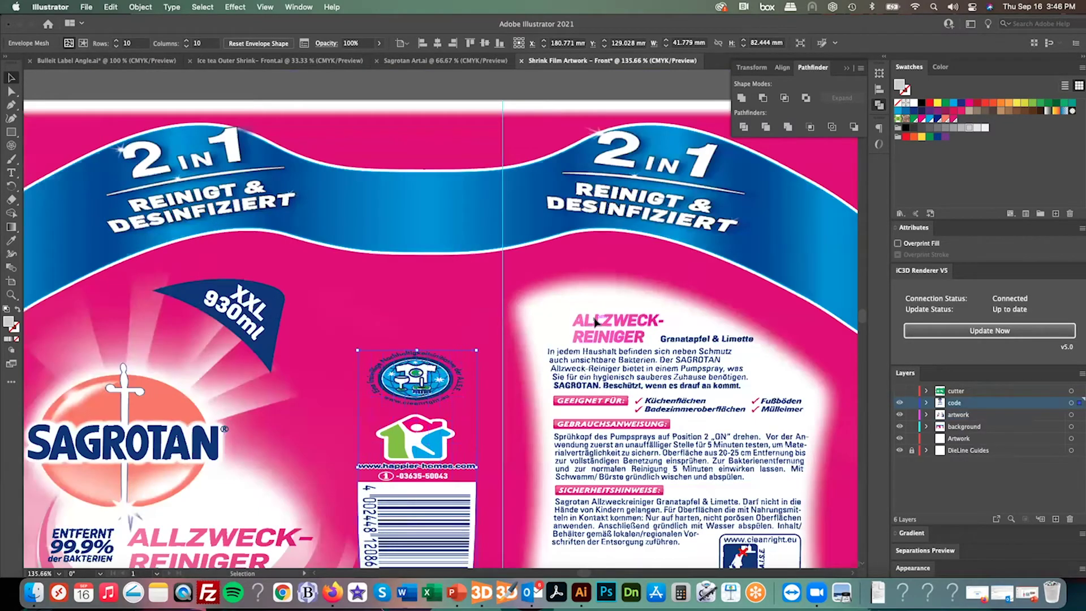
click(137, 7)
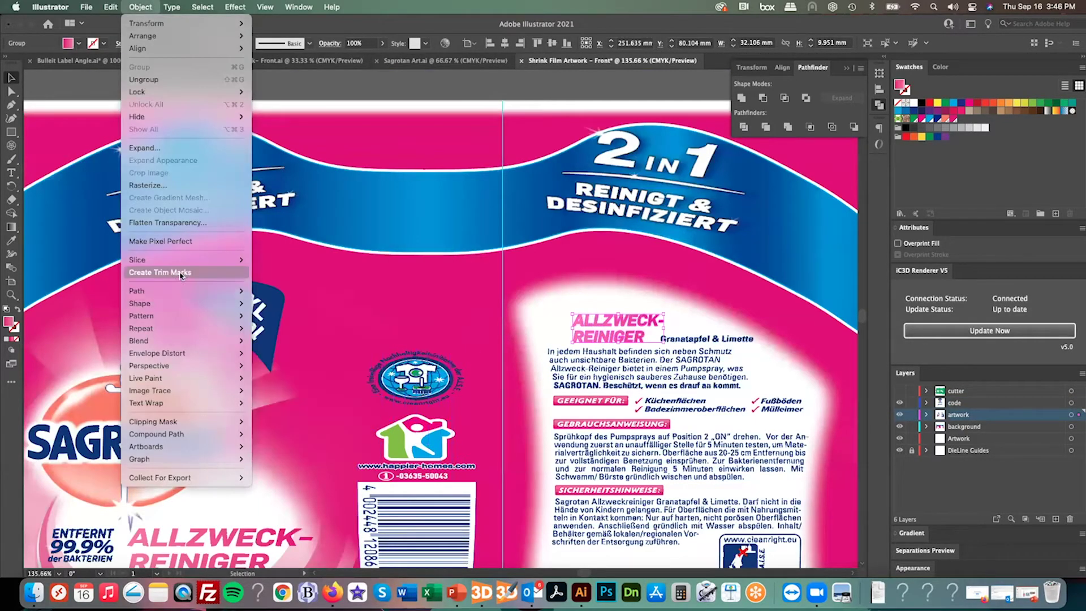
mouse_move(226, 353)
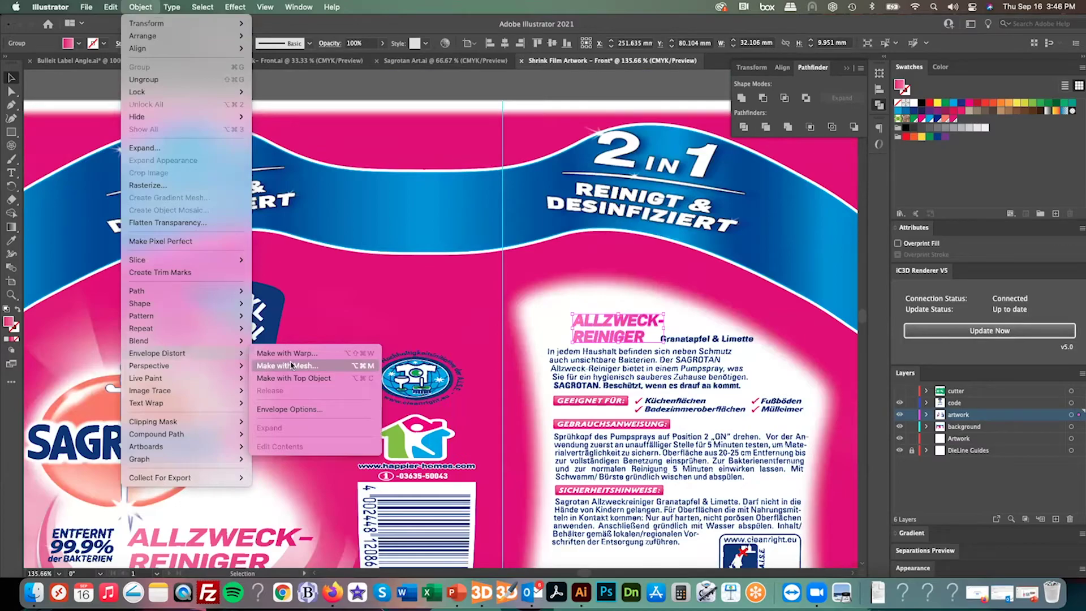
click(283, 365)
click(222, 246)
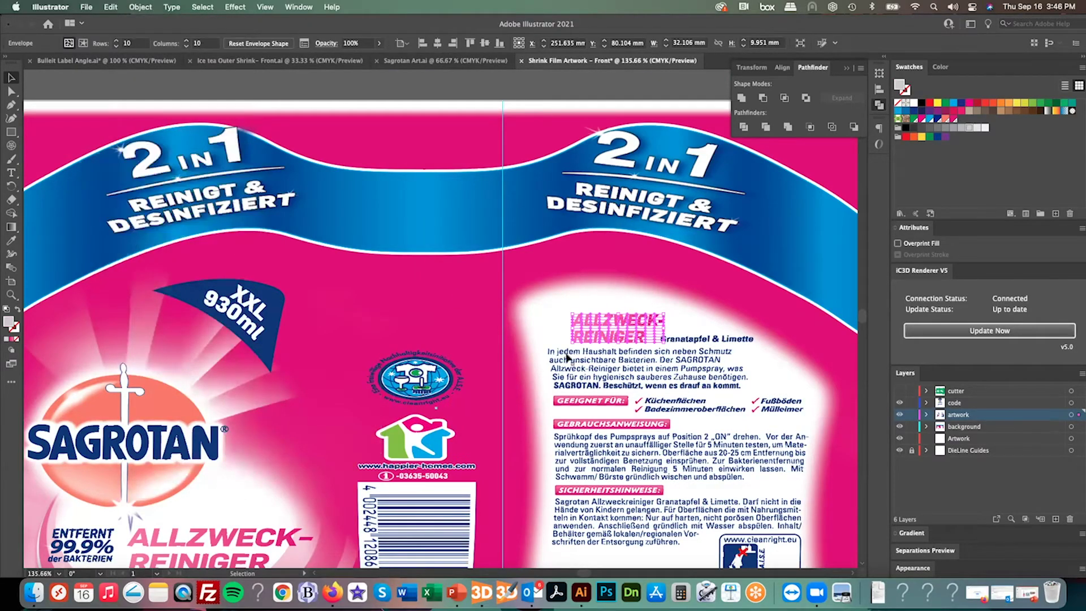
click(520, 351)
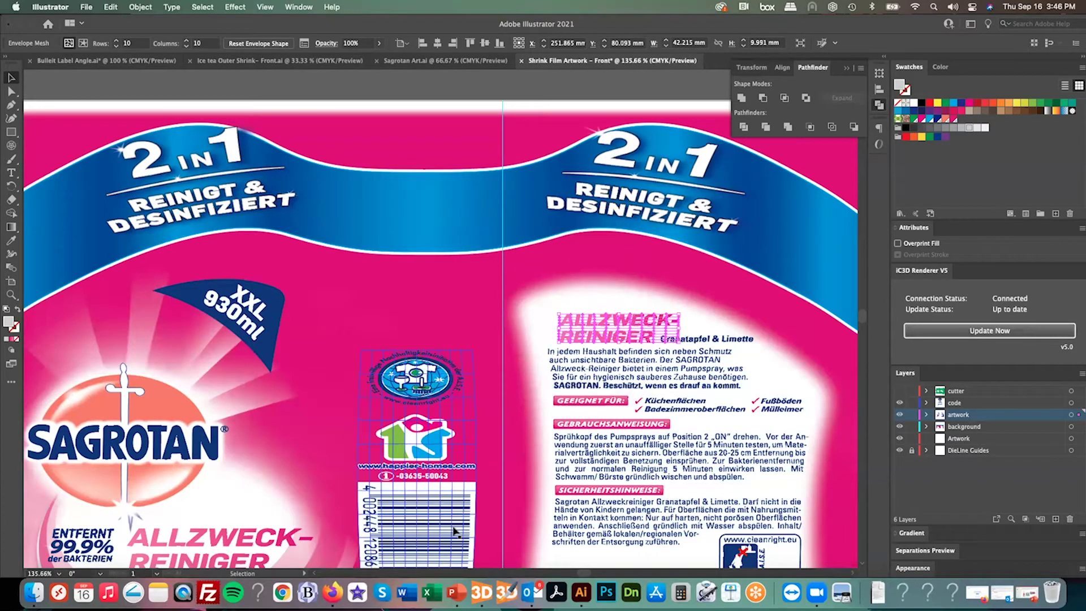
Switch to iC3D and examine the XXL 930ml flash on the bottle's shoulder from the front and side
click(481, 592)
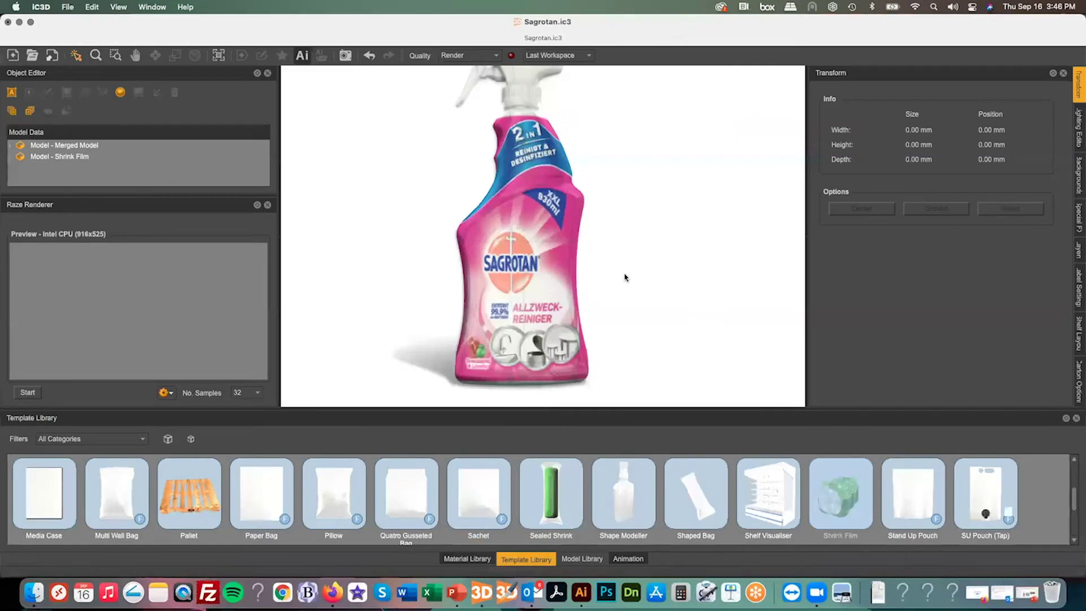
scroll(549, 206, up, 5)
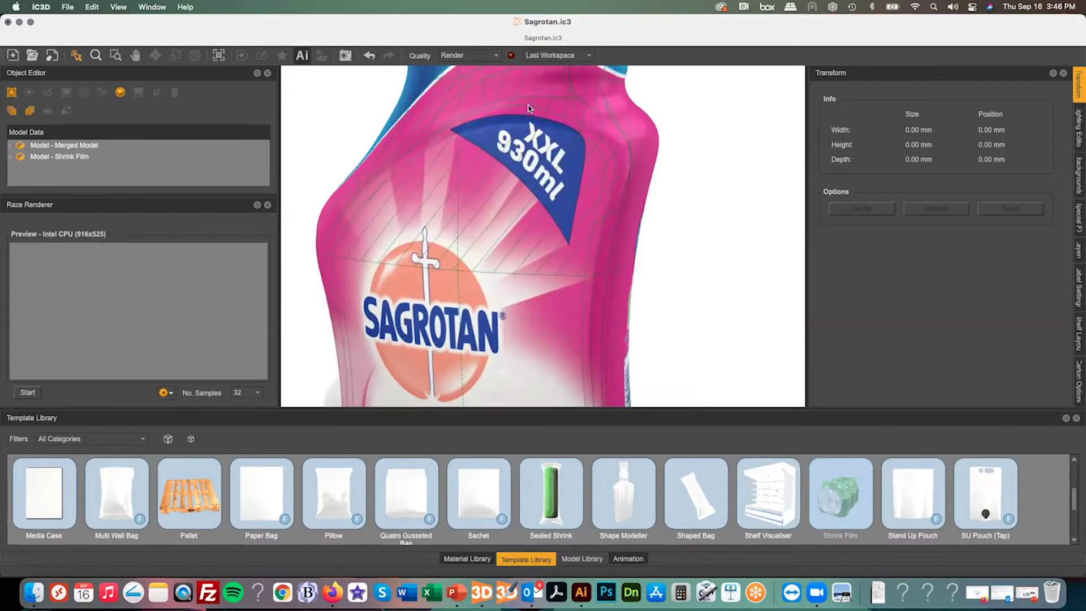
right_drag(535, 204, 515, 197)
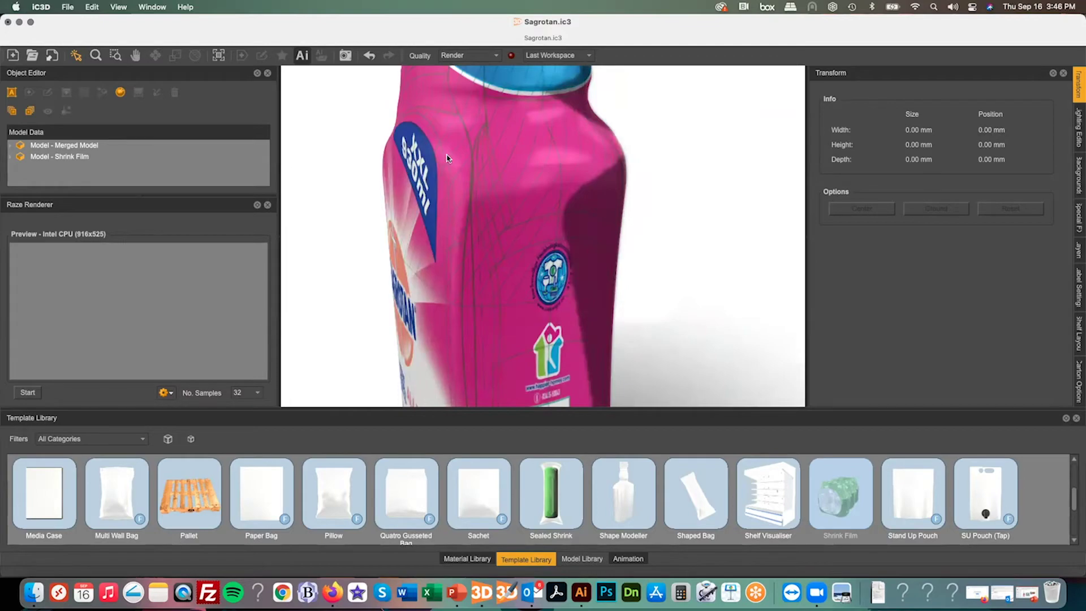
mouse_move(487, 160)
right_down()
mouse_move(507, 150)
mouse_move(498, 157)
right_up()
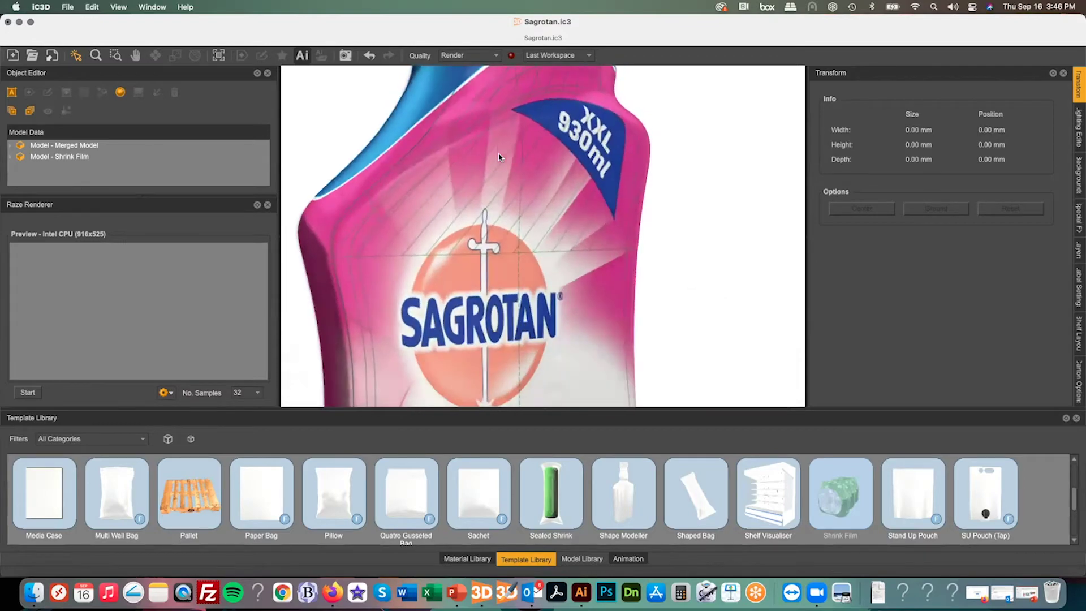
Switch to Illustrator and wrap the front panel's XXL 930ml flash in a 10 by 10 envelope mesh
click(579, 588)
click(247, 309)
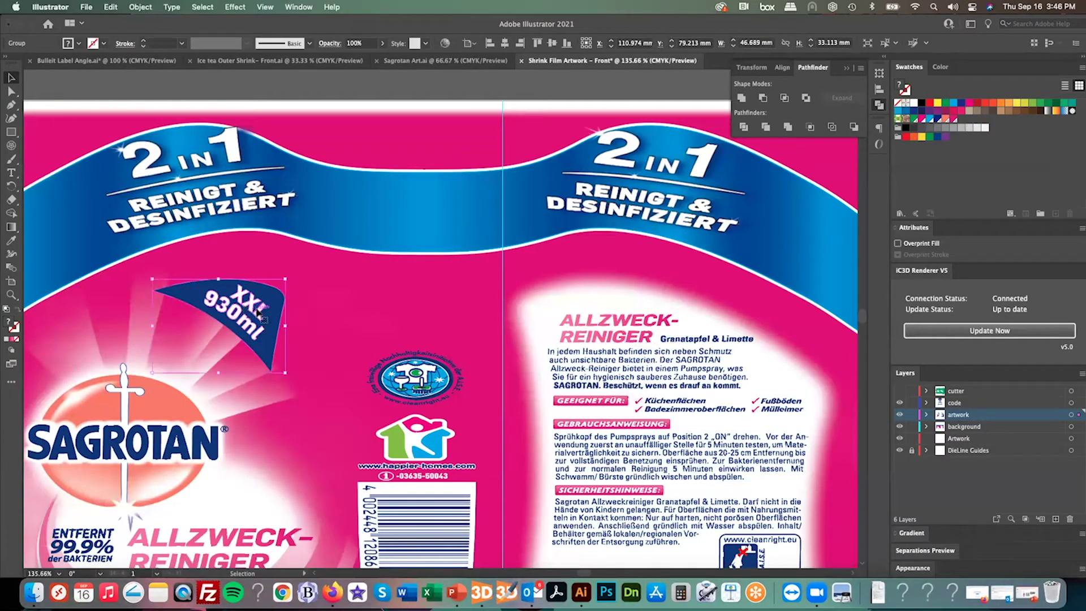
click(140, 7)
mouse_move(191, 355)
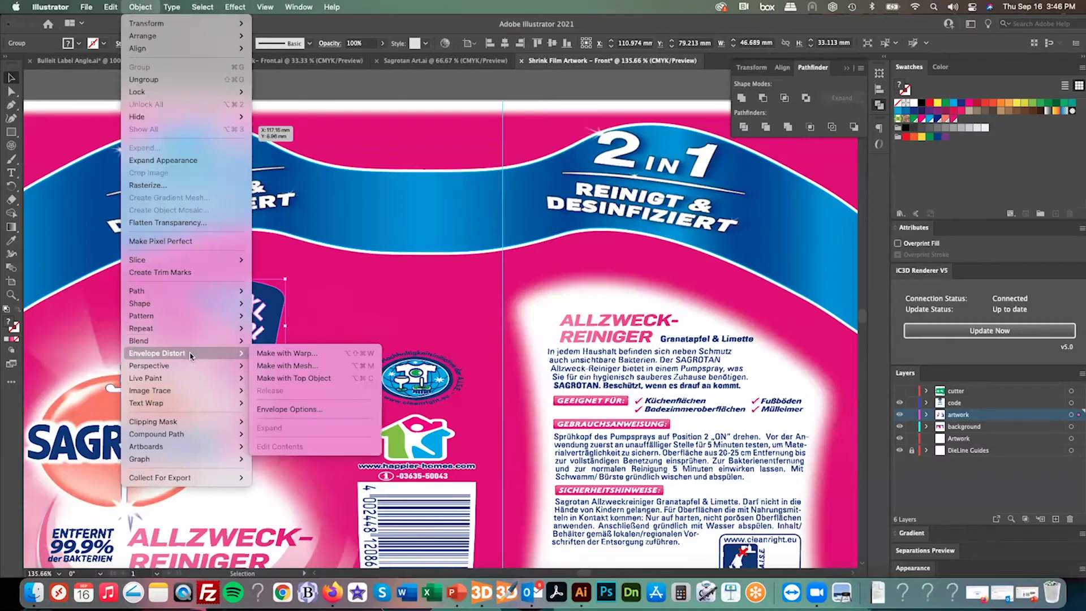
click(287, 366)
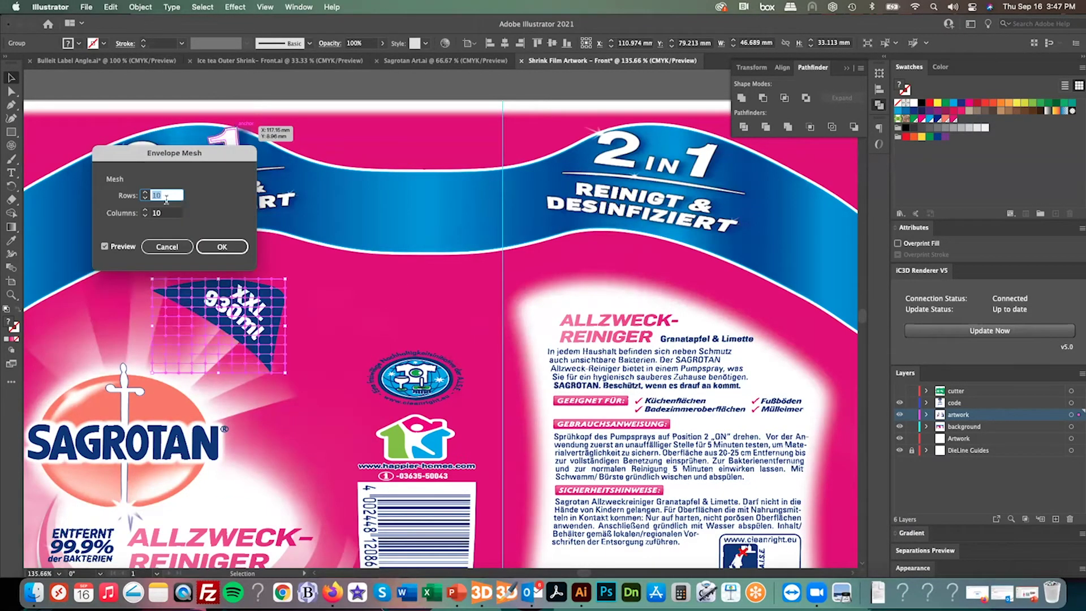
click(221, 246)
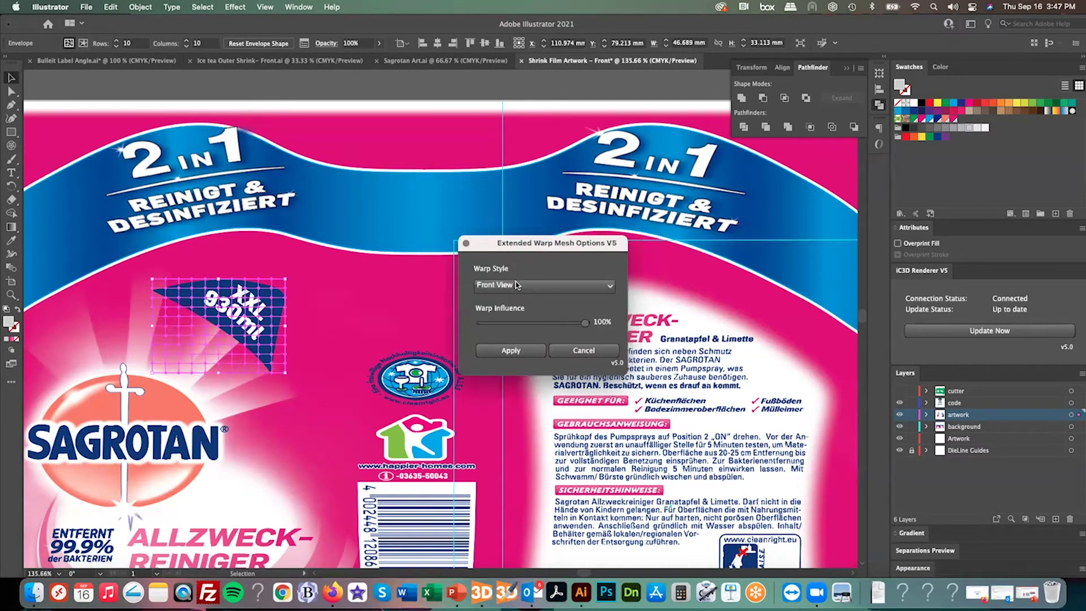
Apply the Bi-Directional Step extended warp at 100% influence to the XXL 930ml flash
click(548, 286)
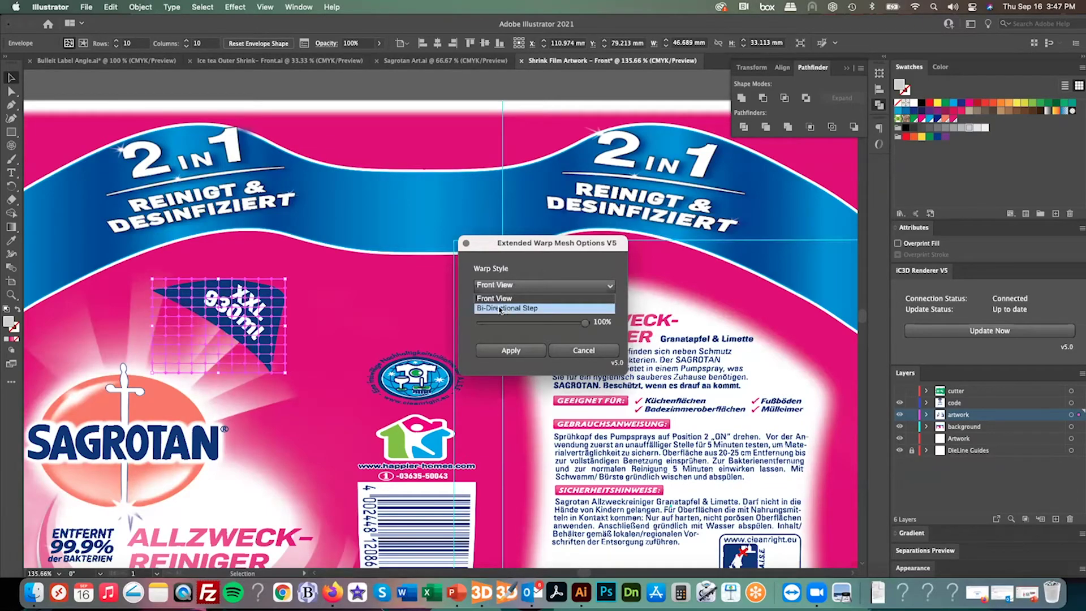
click(526, 309)
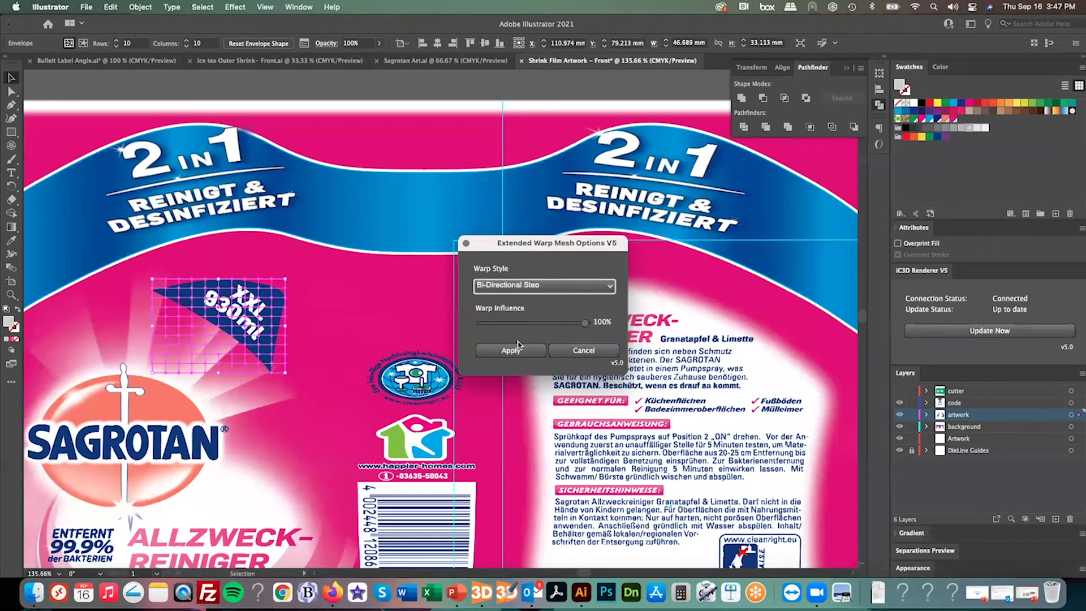
click(518, 351)
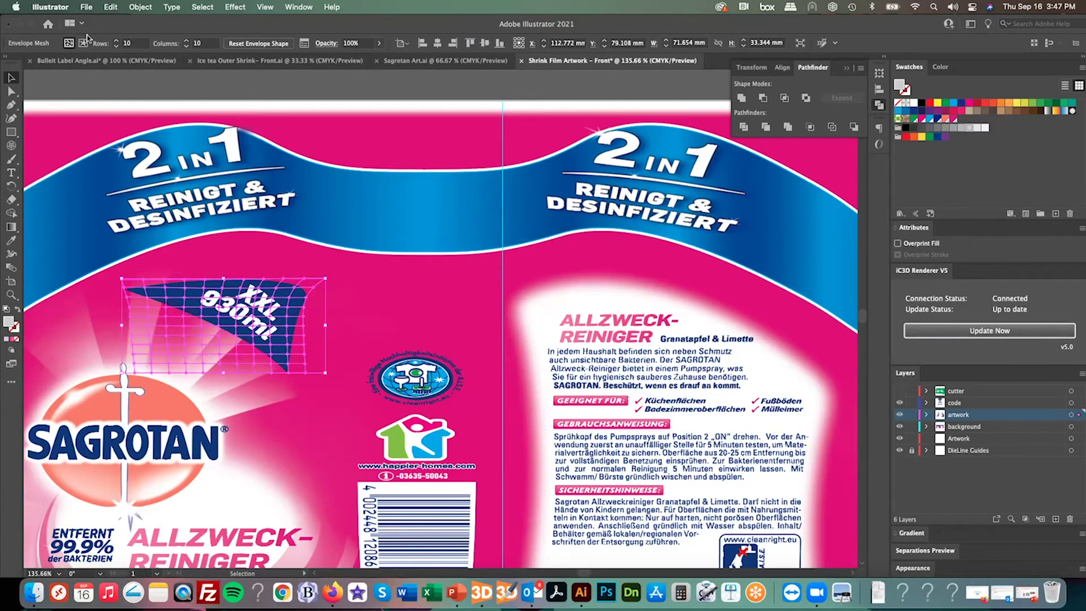
key(a)
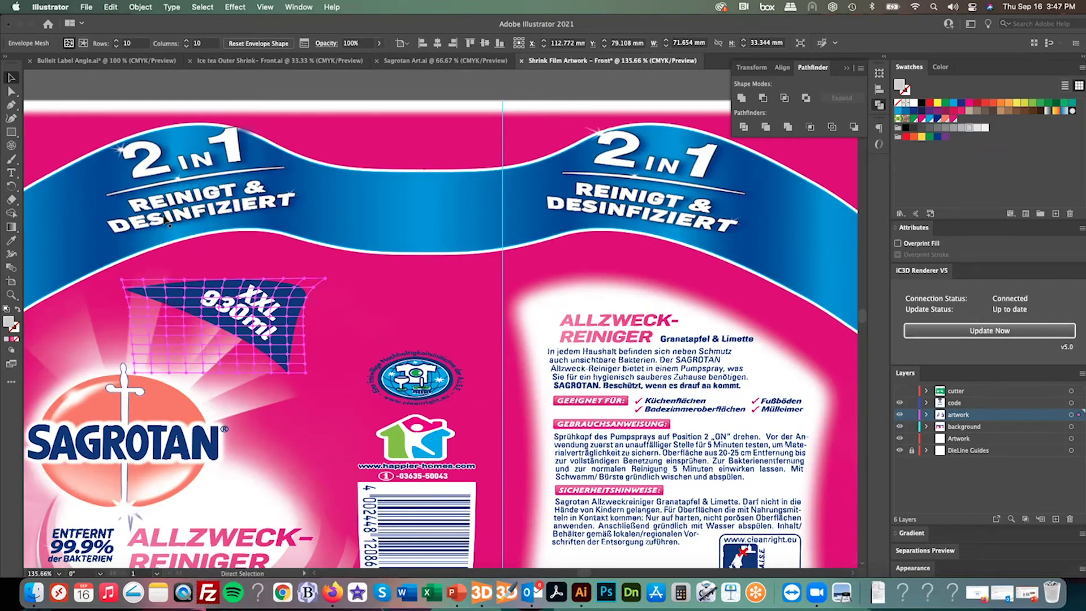
Send the updated artwork to iC3D and switch there to view the whole bottle from the front and side
key(super+0)
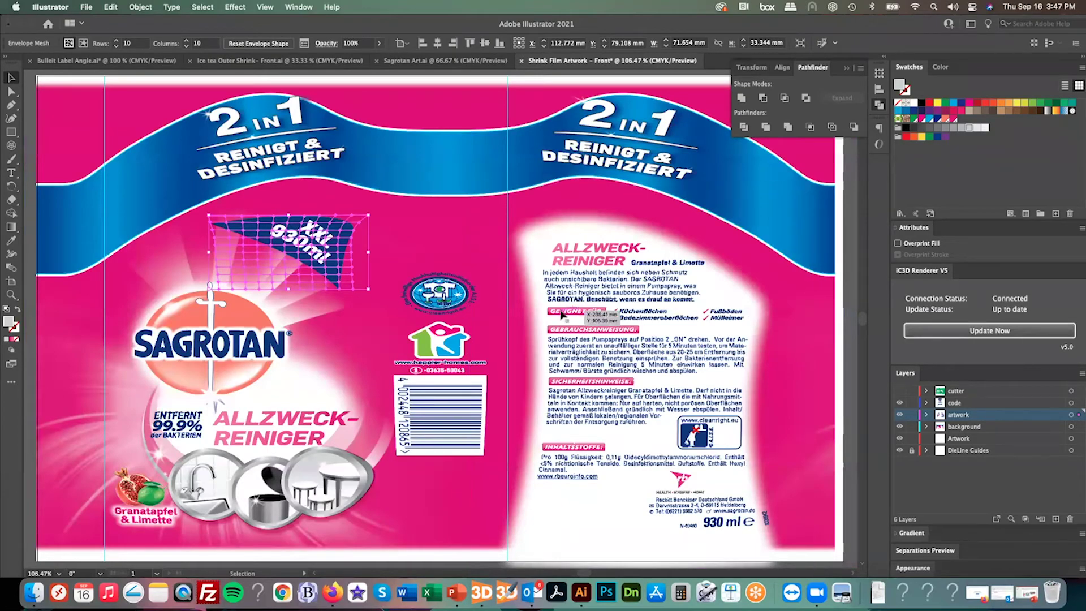
click(972, 331)
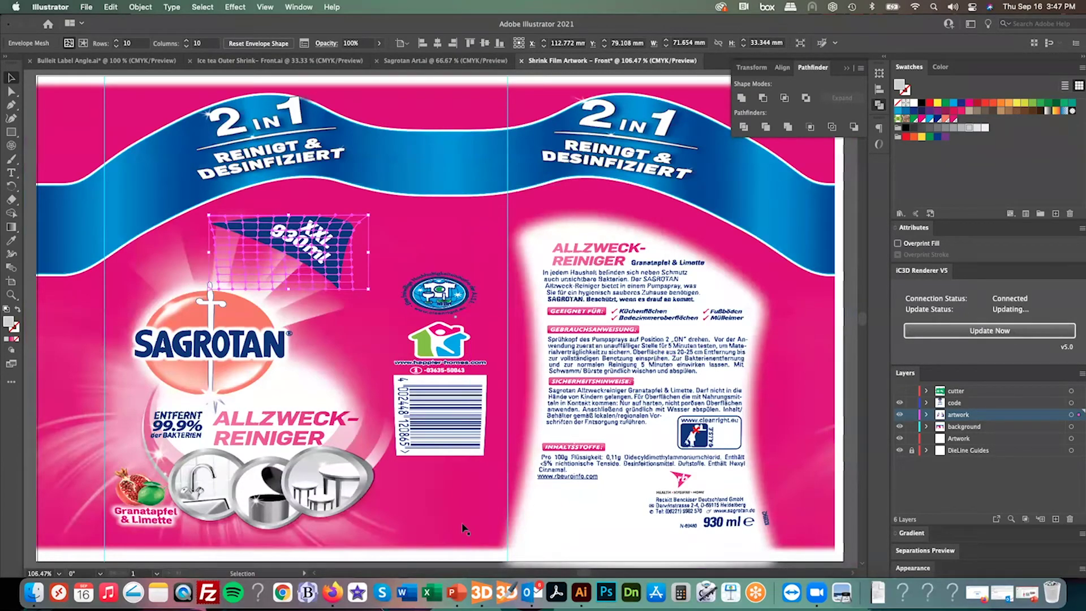
click(482, 592)
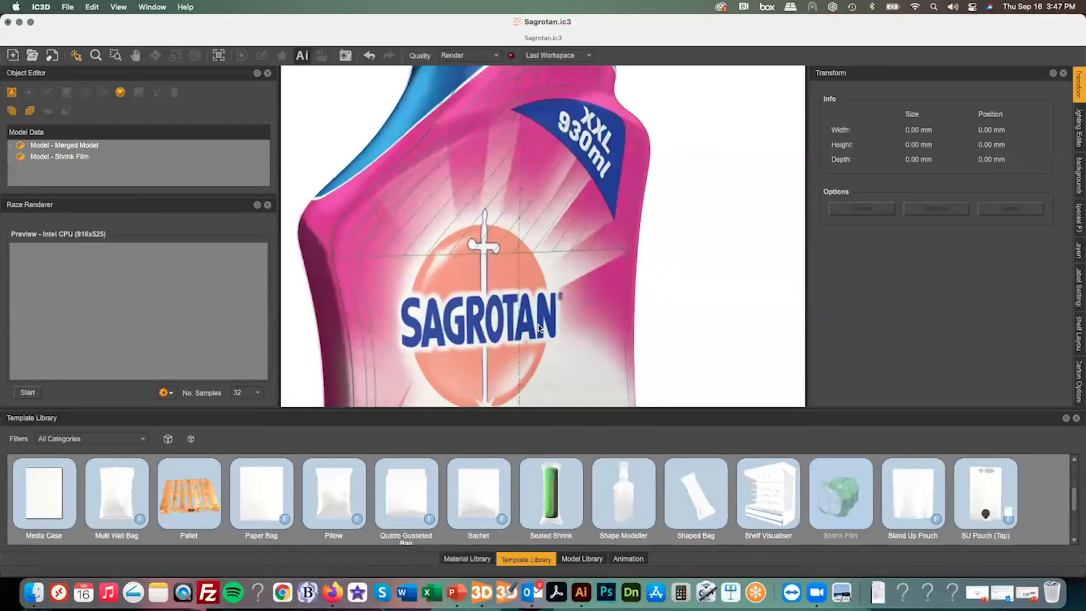
scroll(538, 328, down, 10)
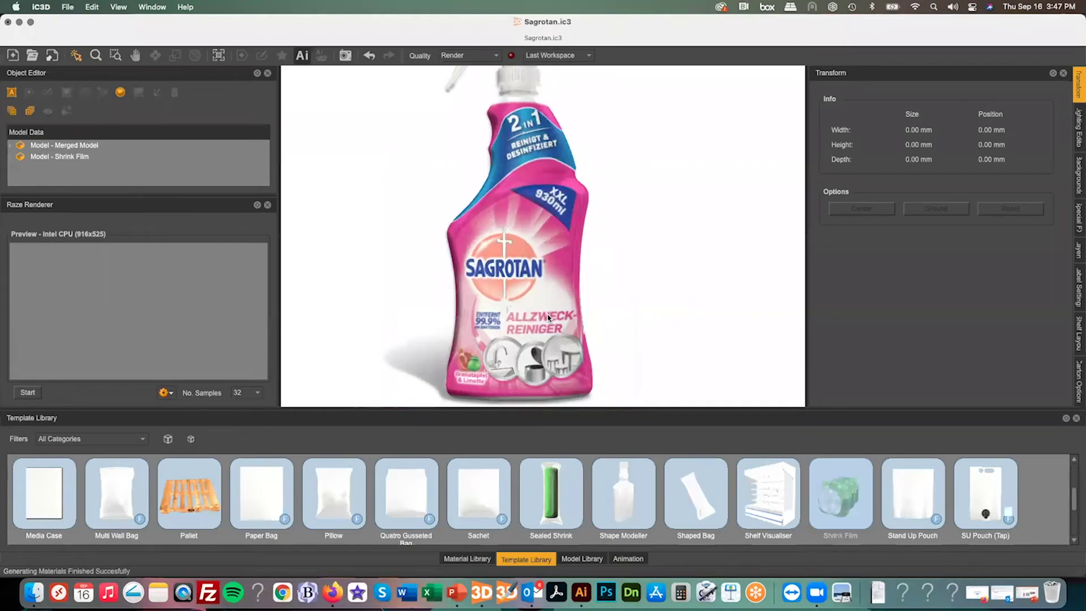
drag(577, 304, 385, 300)
Search the material library for "001 sa" and apply the 001 Sagrotan Shrink material to the bottle's sleeve
click(507, 287)
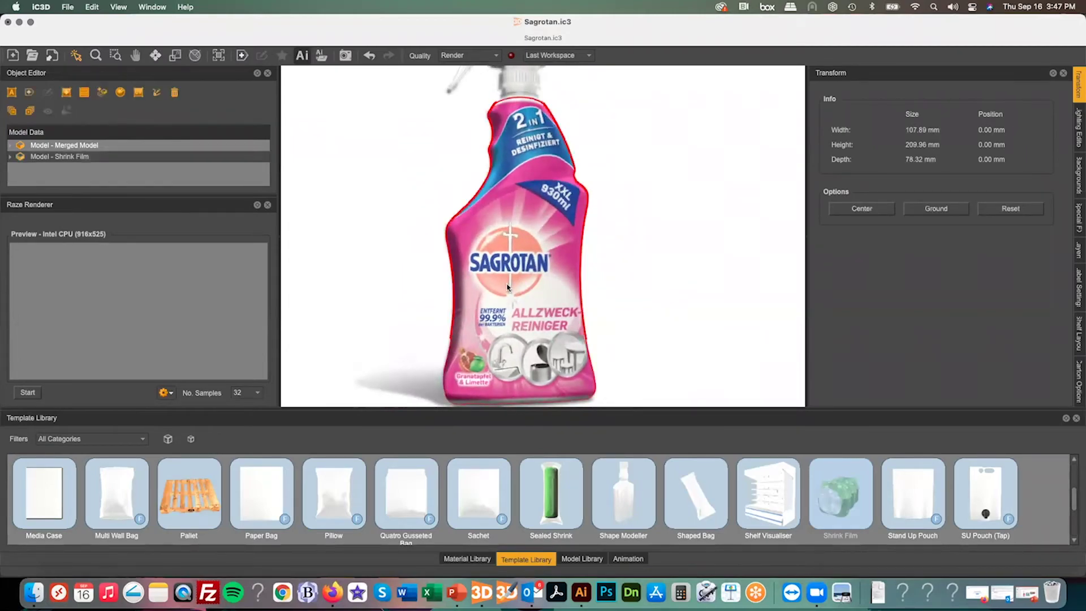
click(467, 558)
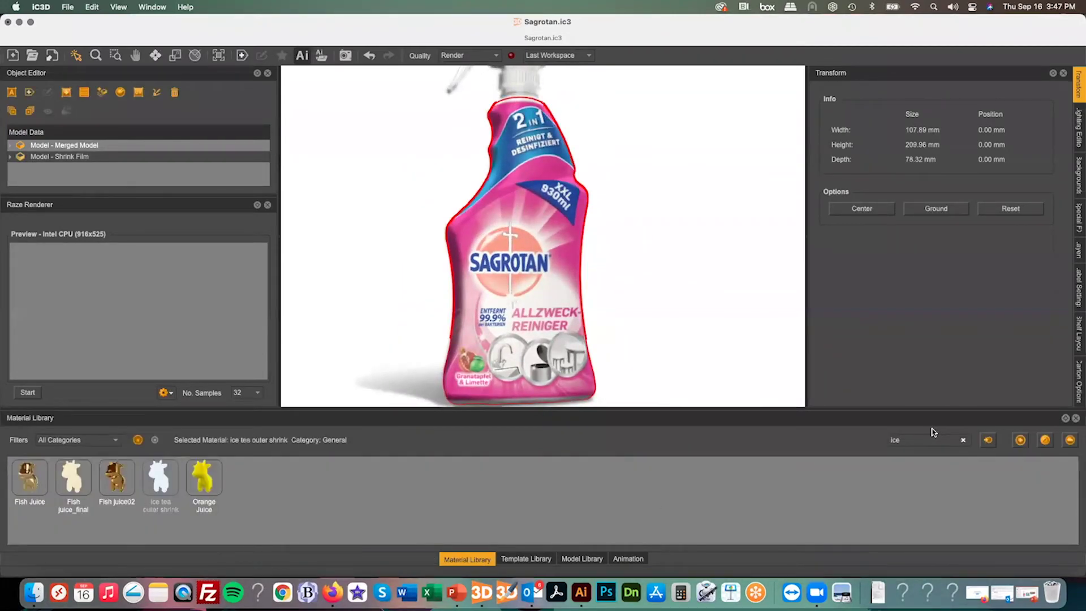
click(963, 439)
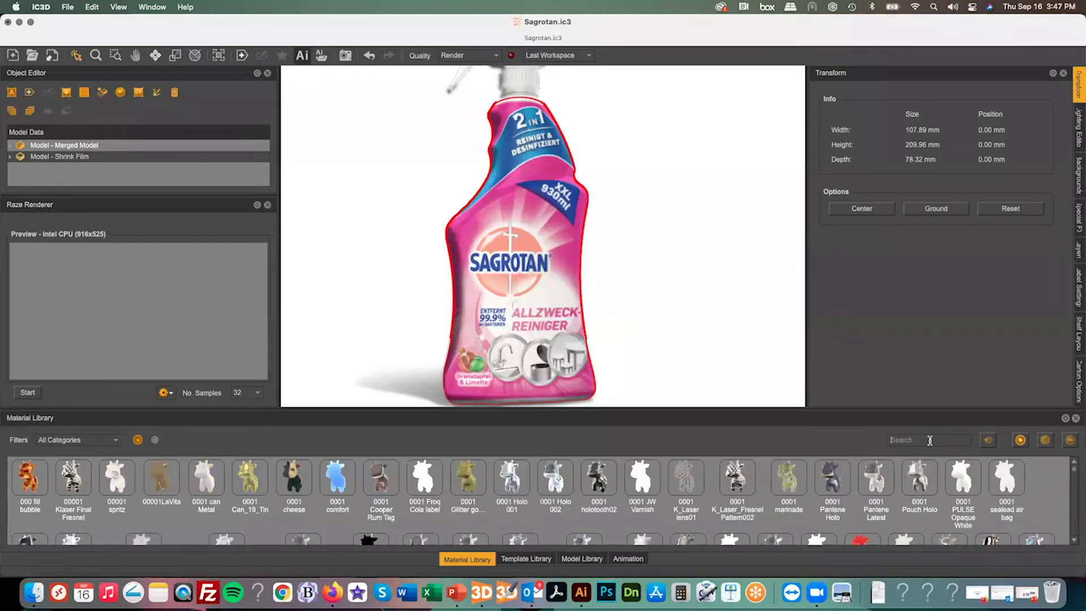
text(001 s)
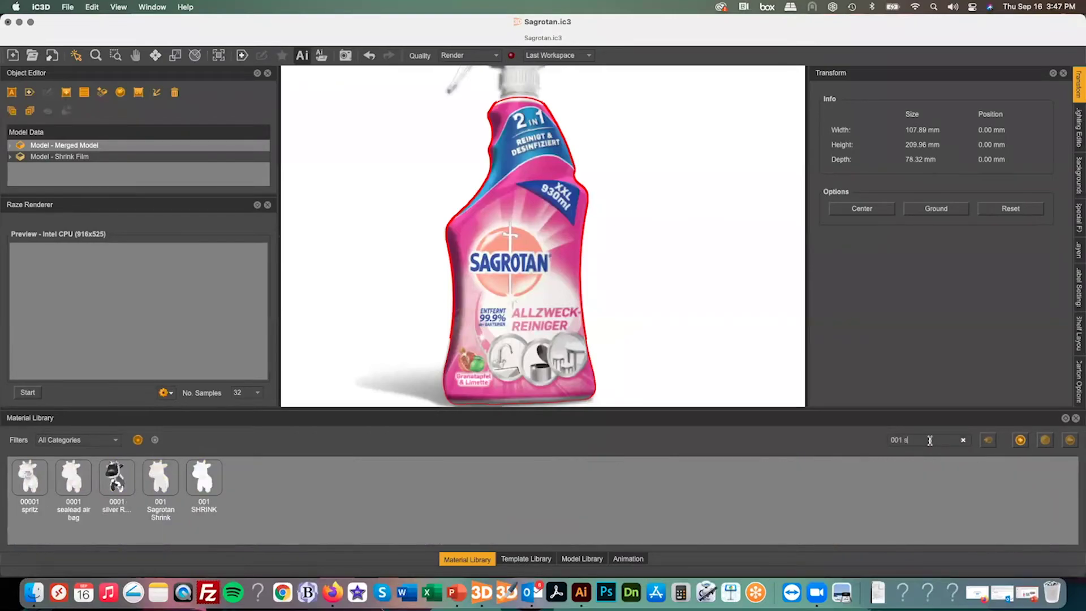
text(a)
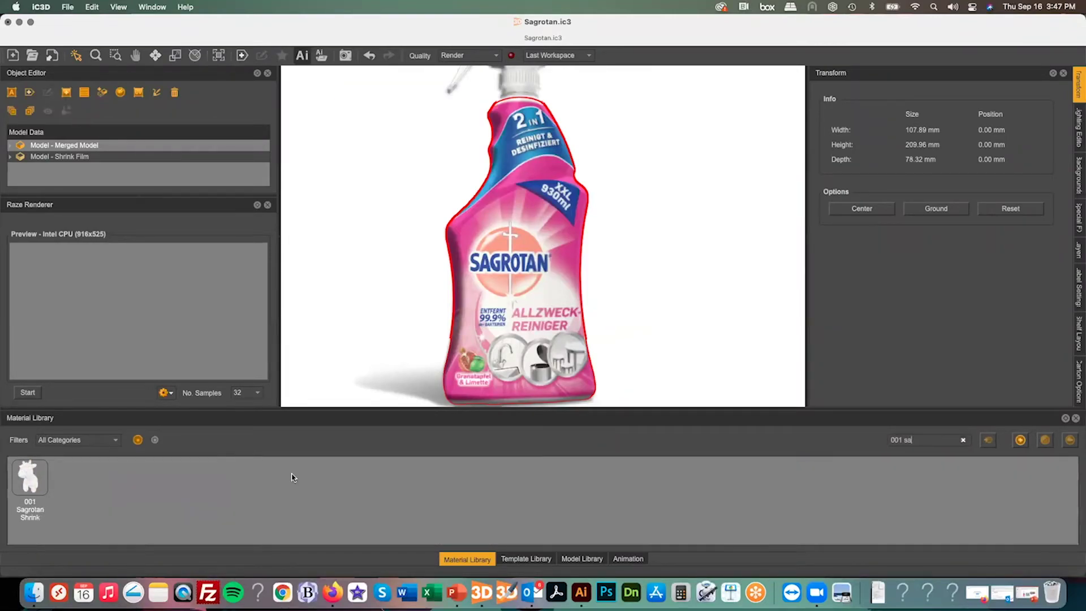
drag(34, 479, 586, 298)
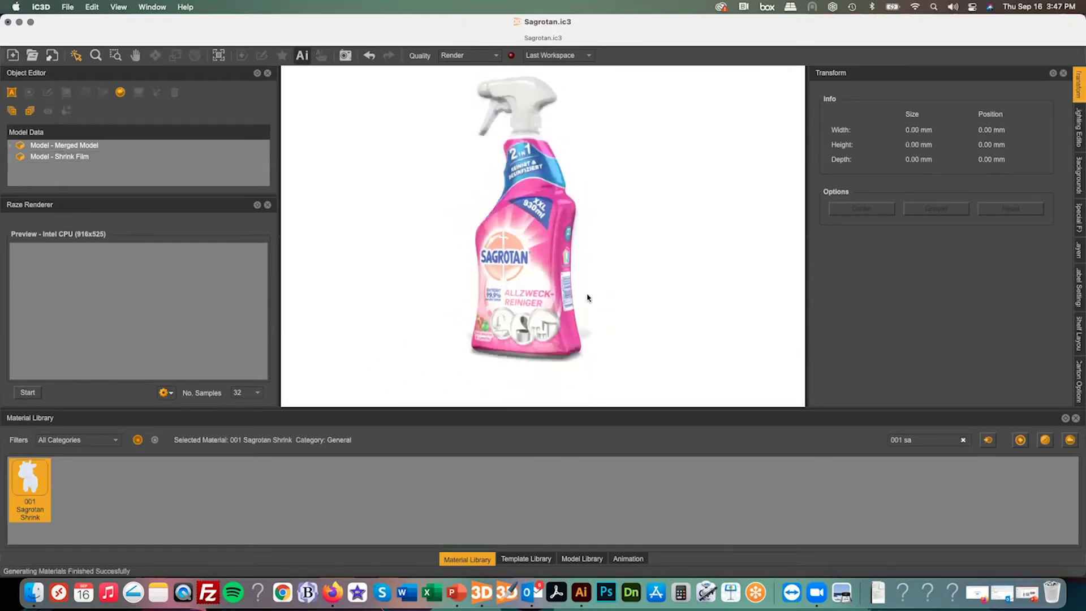
Set the lighting environment to ShopInterior_02_XXL
click(1074, 141)
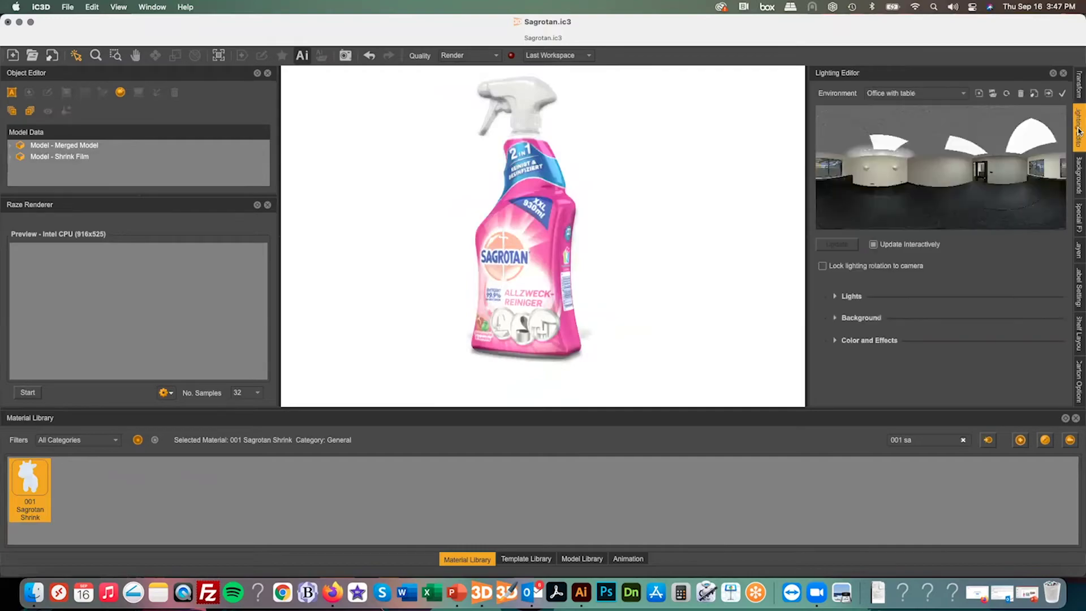
click(914, 94)
scroll(916, 124, down, 3)
scroll(917, 126, down, 2)
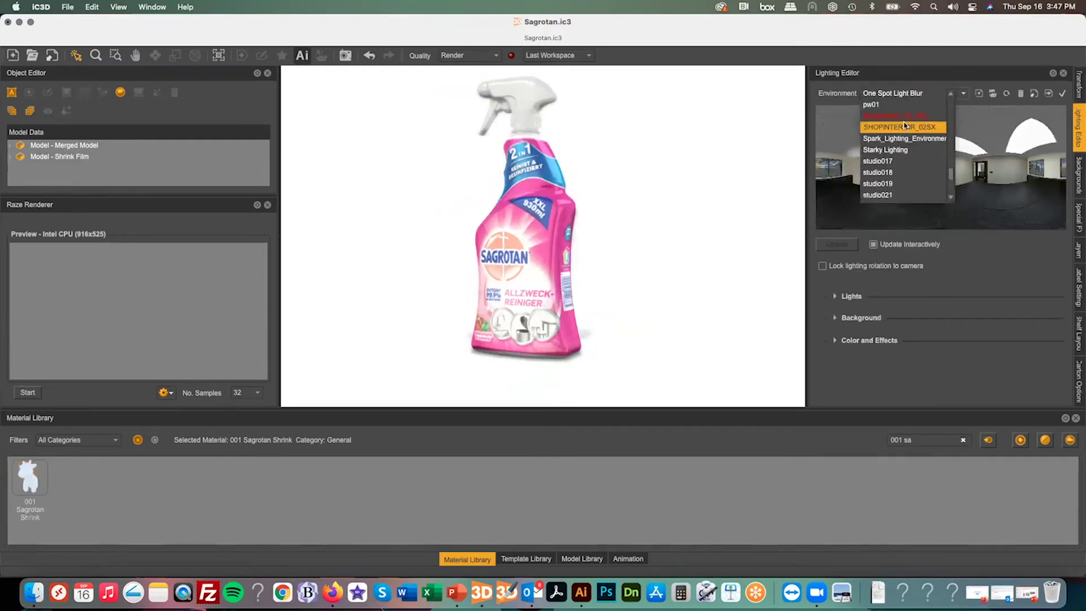
click(907, 116)
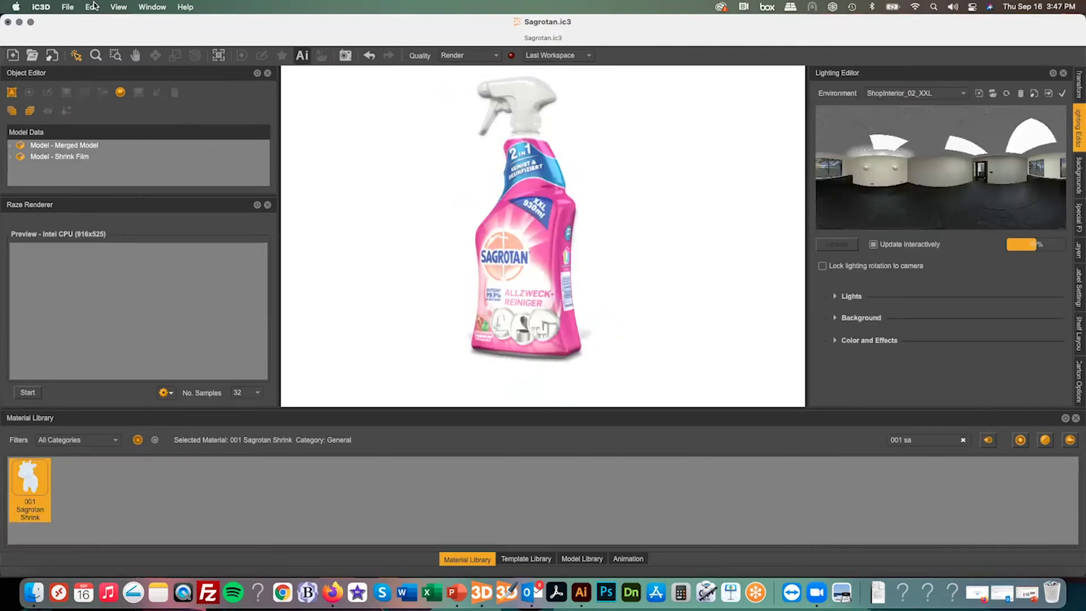
Swap the Raze preview into the main view and render the bottle, reframed lower and turned slightly toward the front
click(118, 7)
click(138, 137)
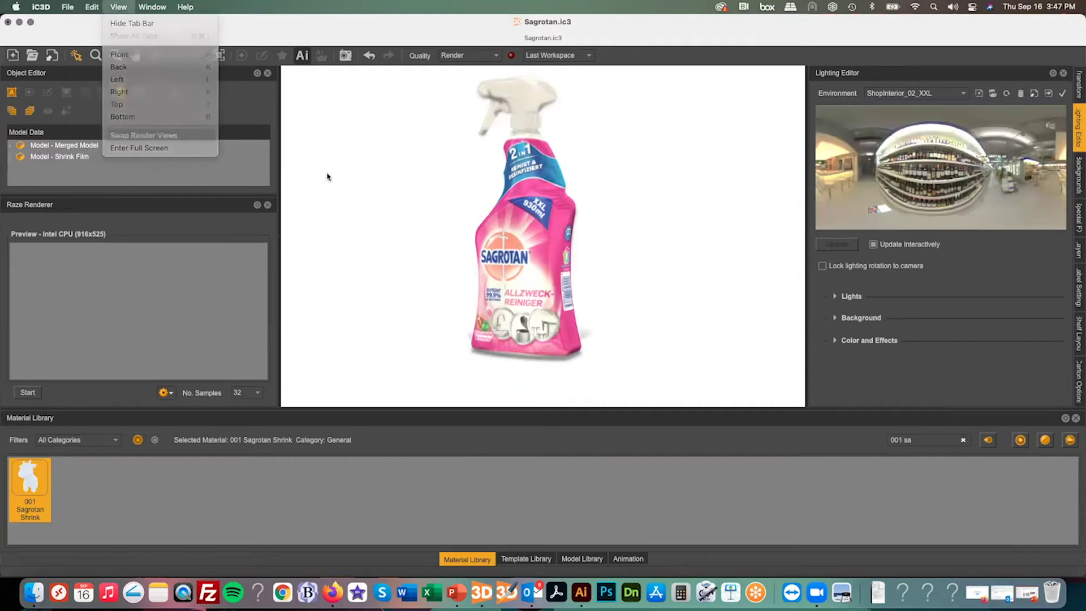
click(304, 399)
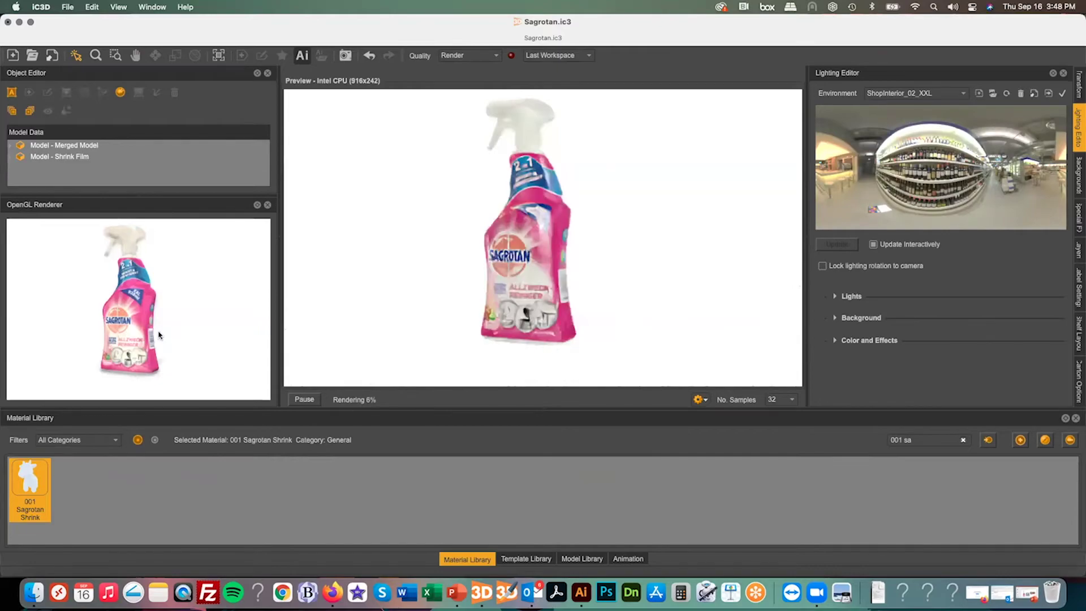
drag(158, 343, 157, 371)
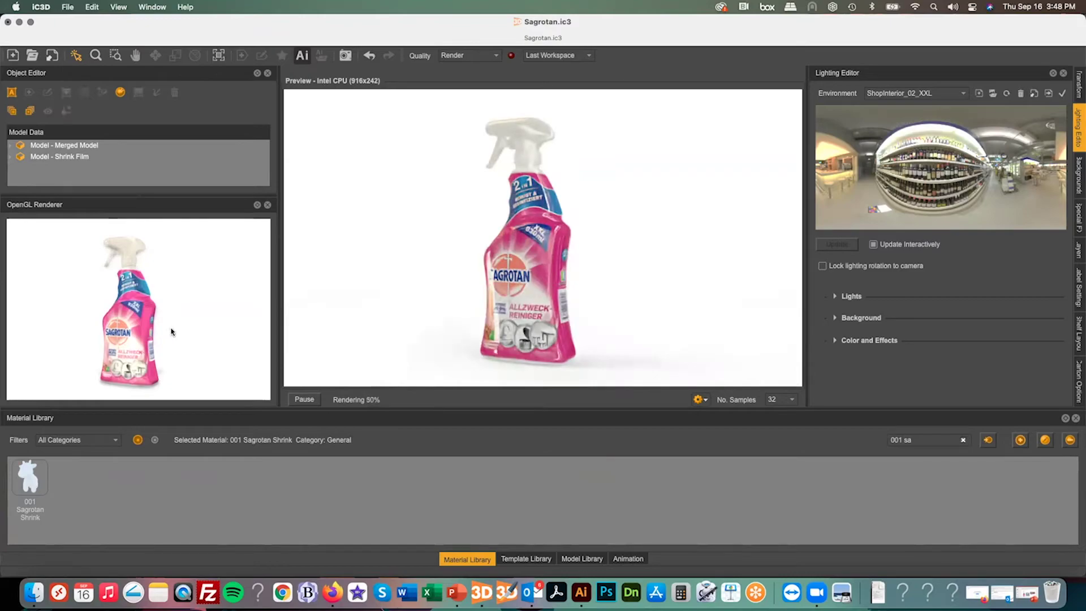
drag(163, 335, 176, 337)
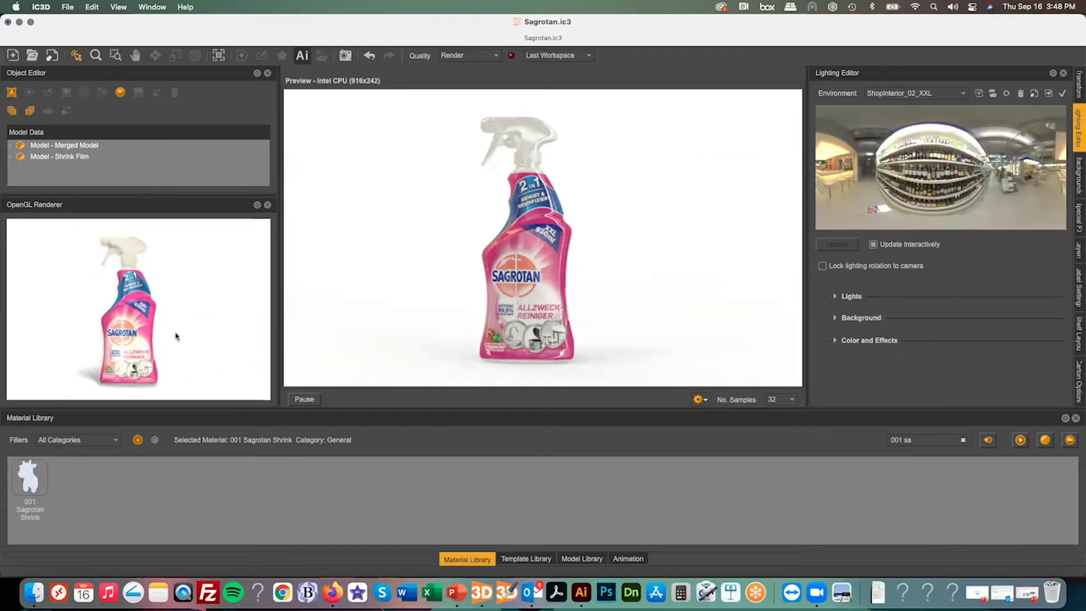
Start a new document and add the "chicken selead shrink" model from the model library's 03Froq category
key(super+n)
click(634, 327)
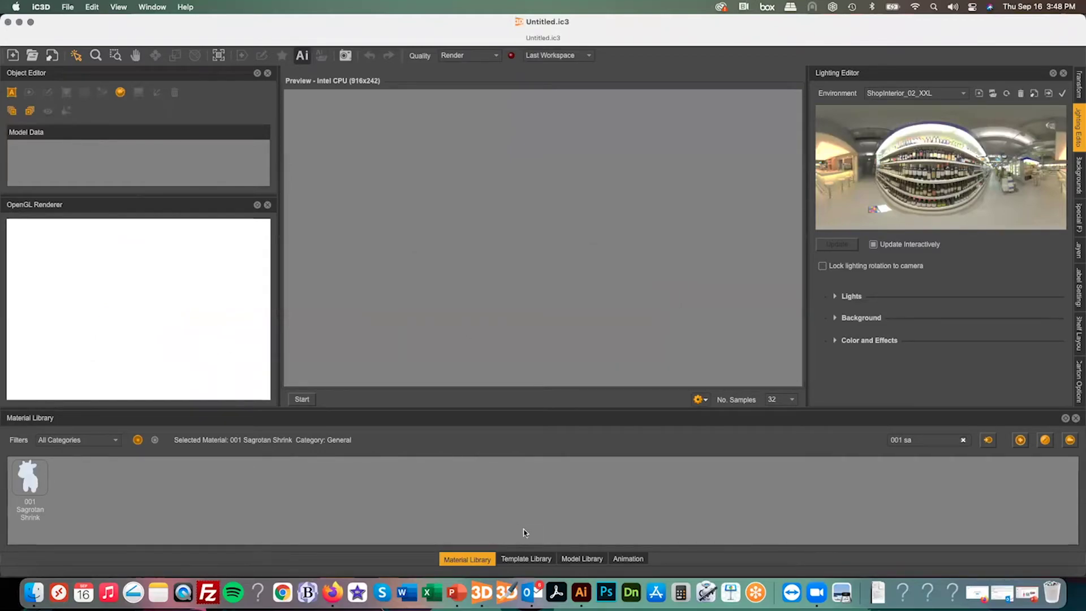
click(529, 558)
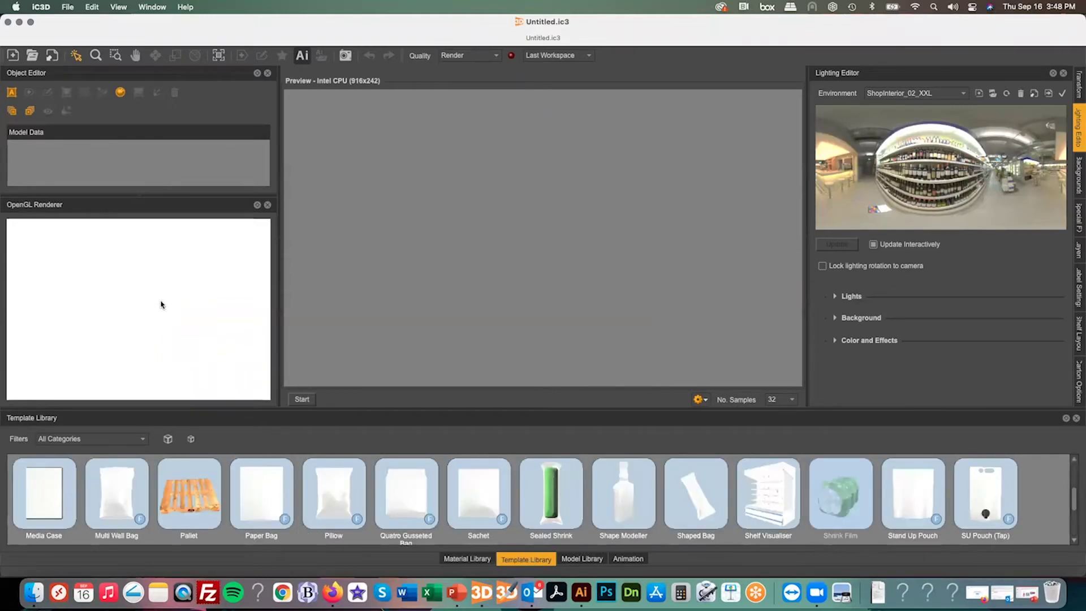
click(583, 560)
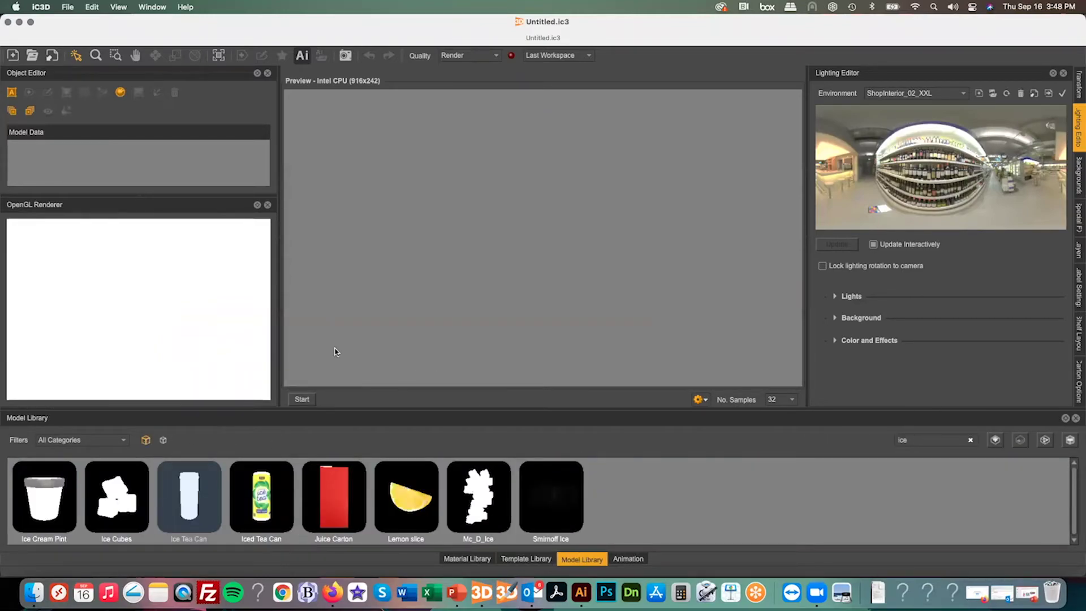
click(72, 439)
scroll(62, 509, down, 5)
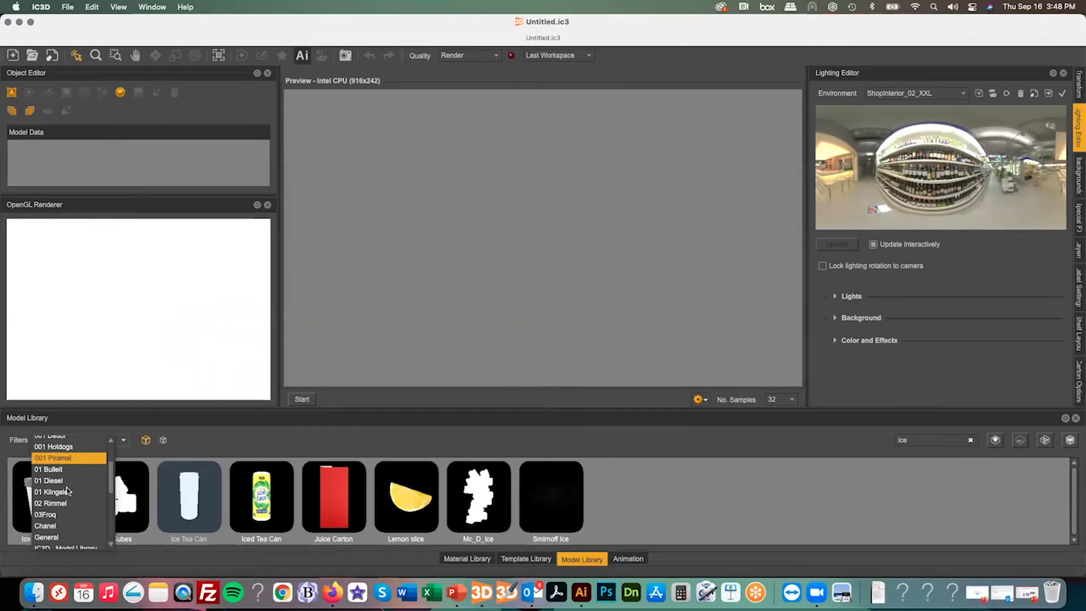
click(69, 514)
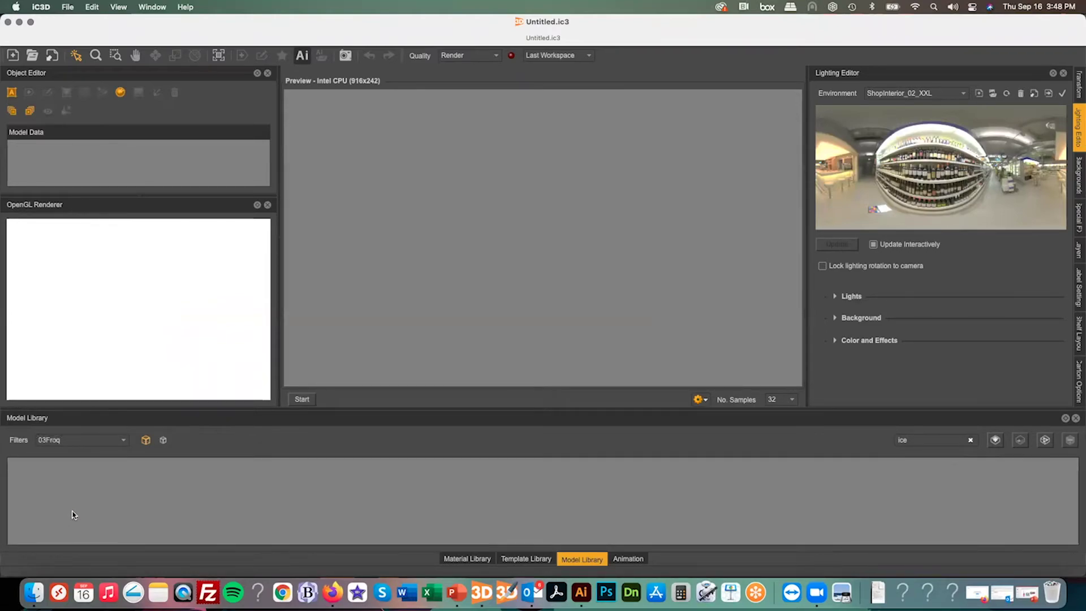
click(970, 440)
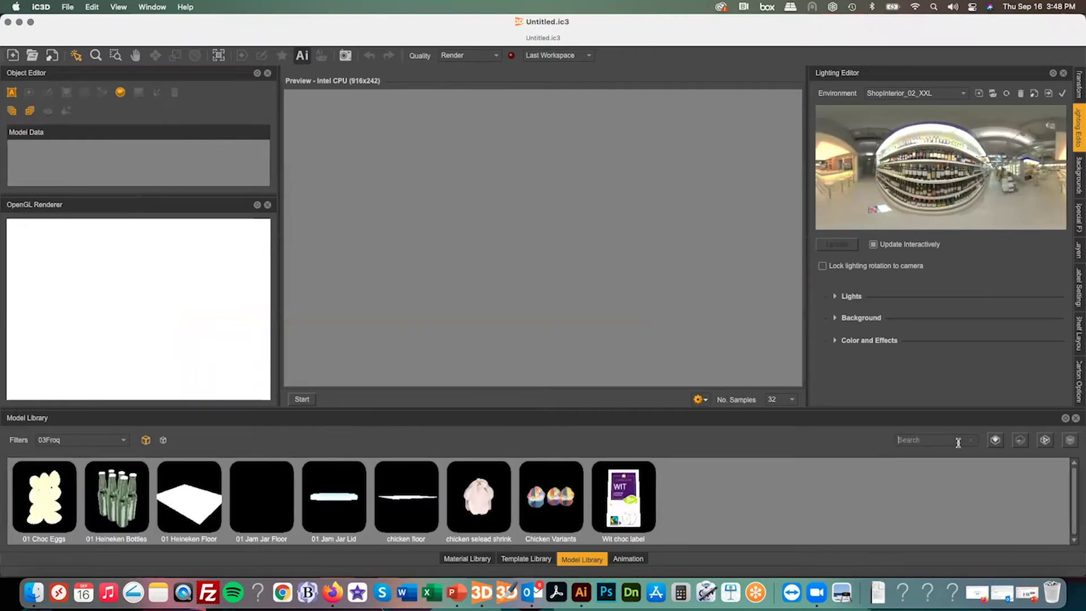
drag(478, 496, 150, 333)
Swap the render views and open the Sealed Shrink template for the chicken model in the scene
click(118, 6)
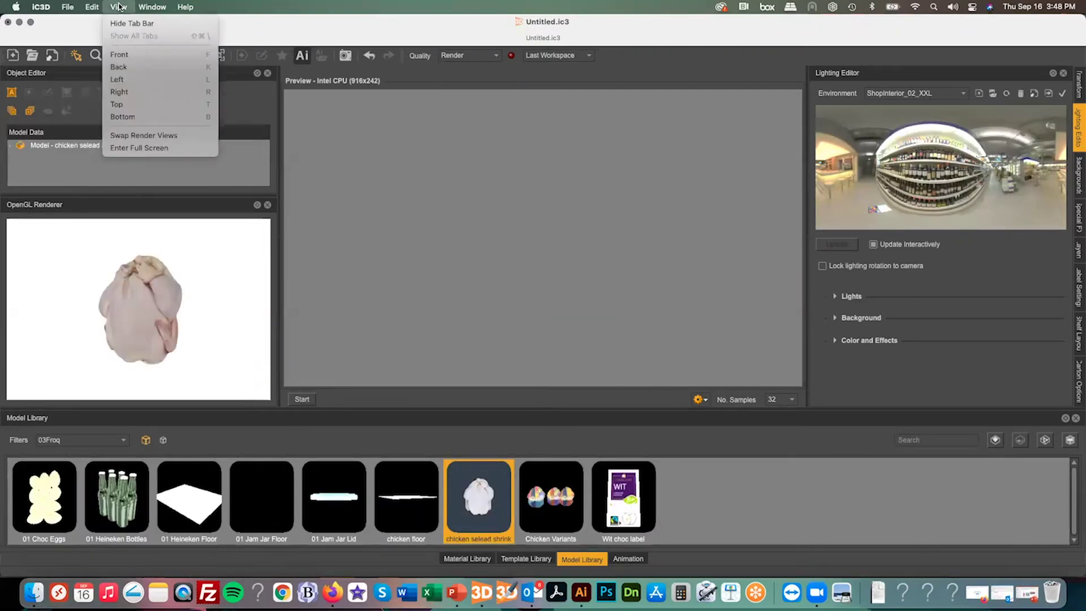
click(136, 134)
click(534, 232)
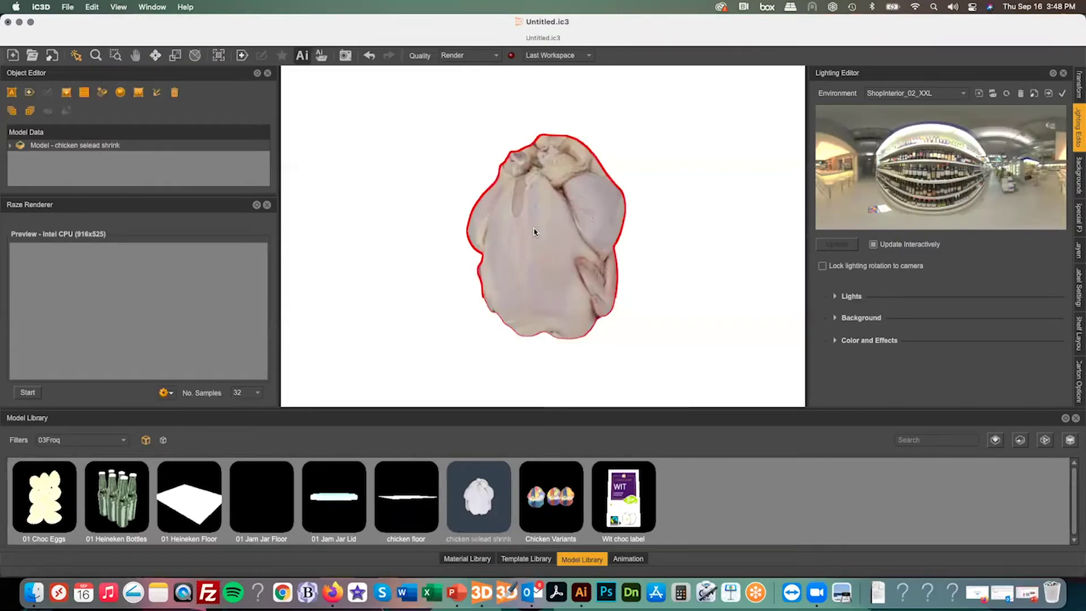
click(526, 558)
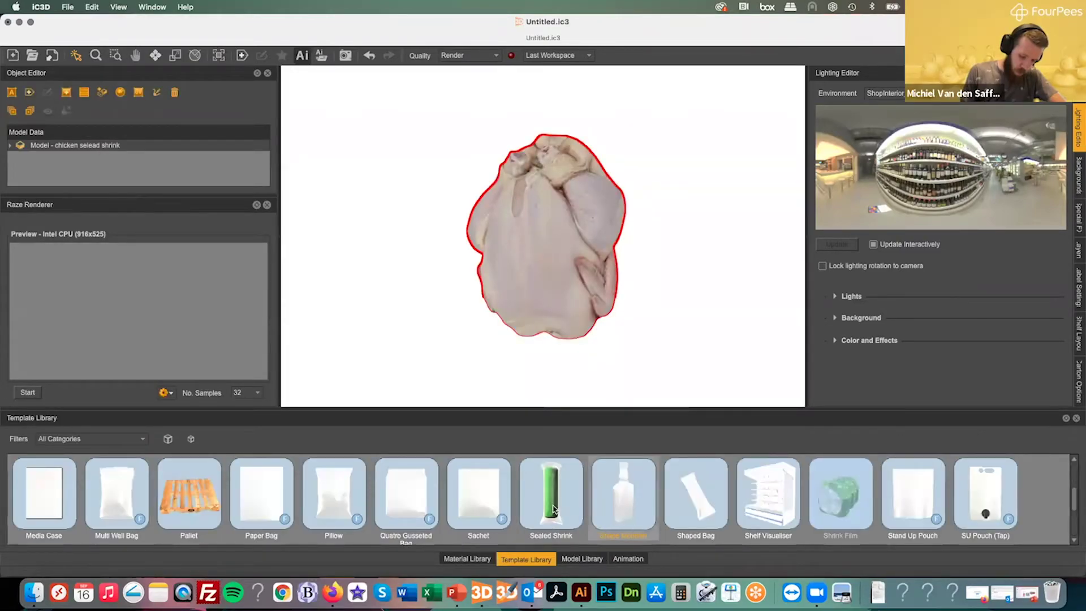
click(534, 504)
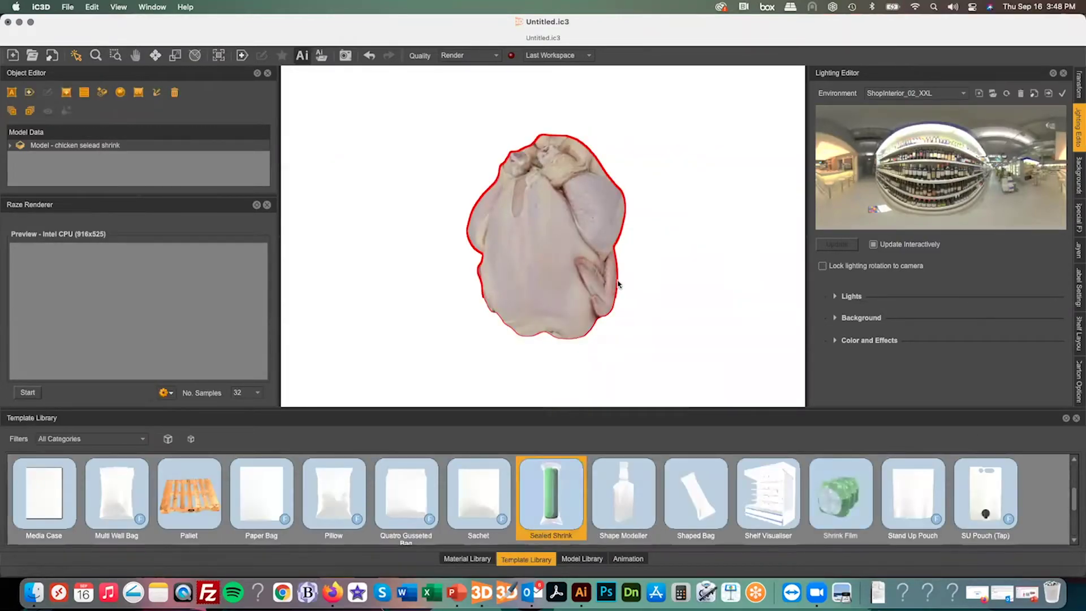
click(562, 230)
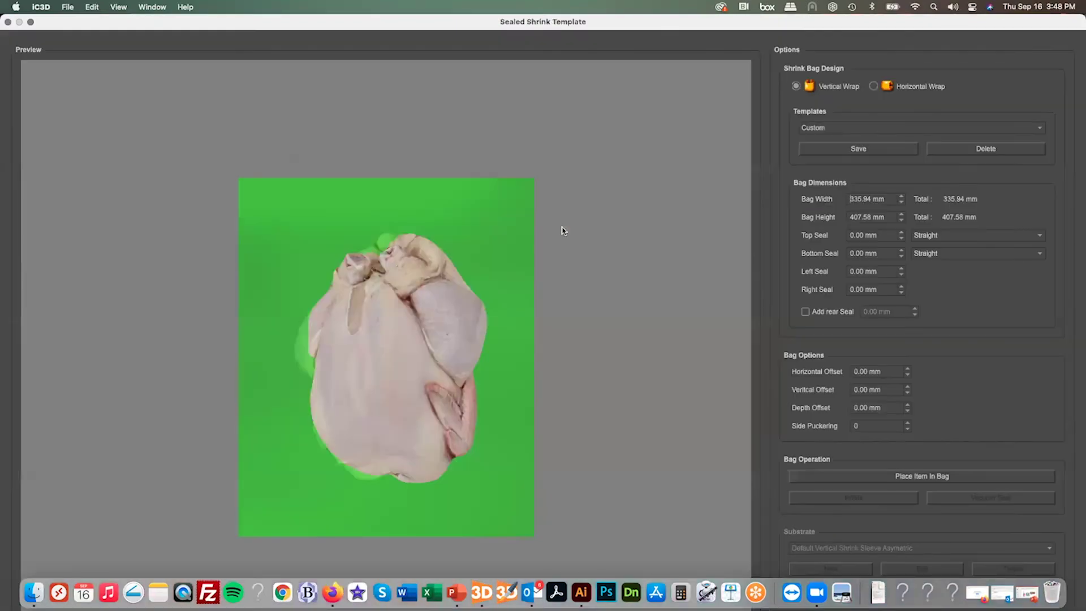
Set the shrink bag's width to 305 mm and its height to 345.5 mm
click(890, 197)
text(305)
click(886, 217)
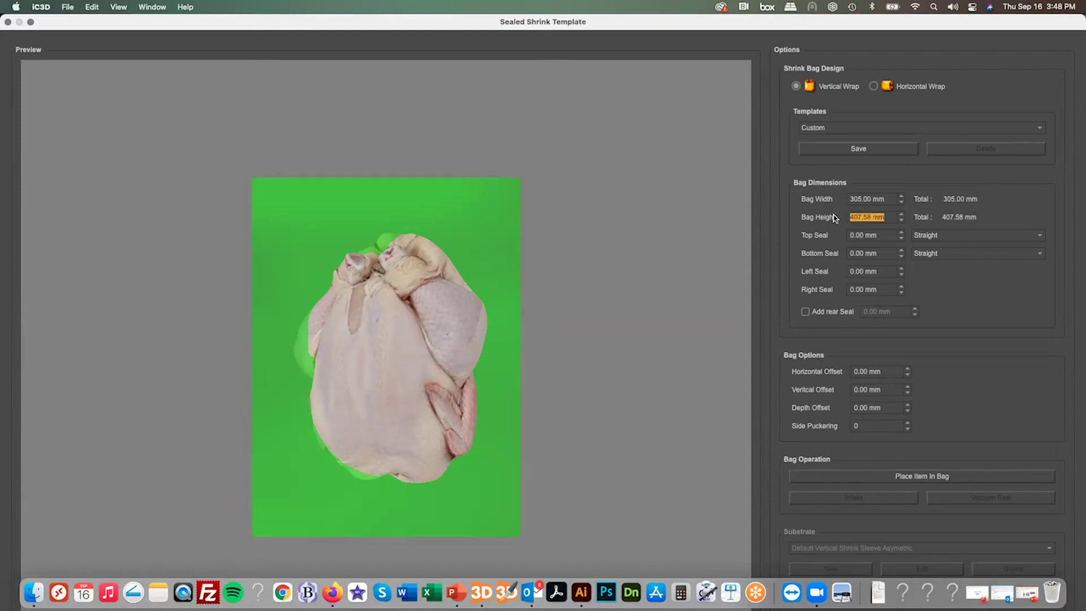
text(5)
Change the shape of the bag's top and bottom seals to Curve
click(939, 235)
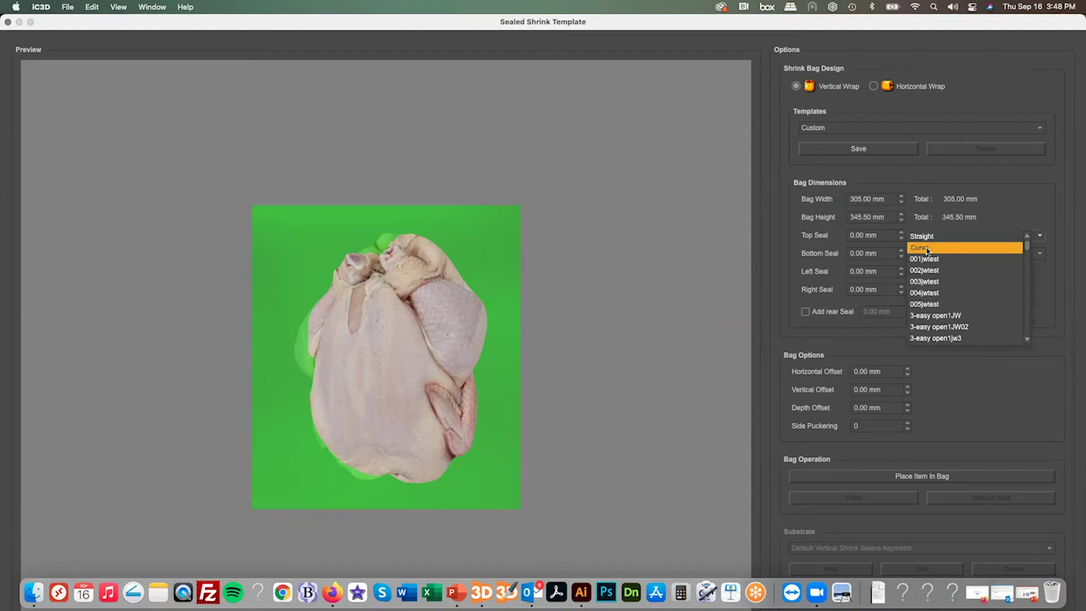
click(927, 249)
click(935, 254)
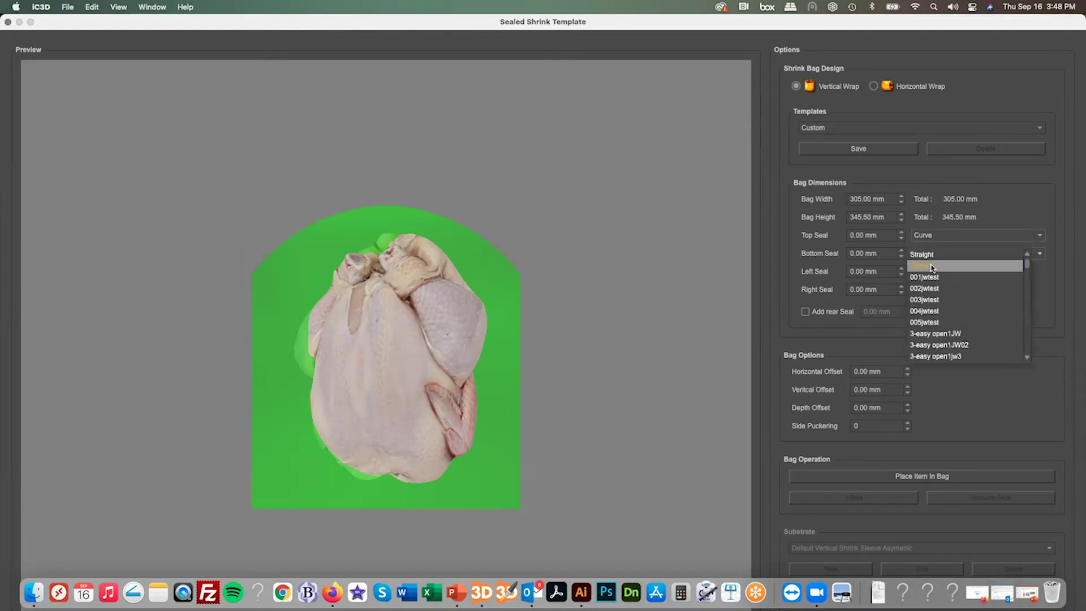
click(932, 267)
Set the bag's top and bottom seals to 7.5 mm each
drag(881, 234, 824, 235)
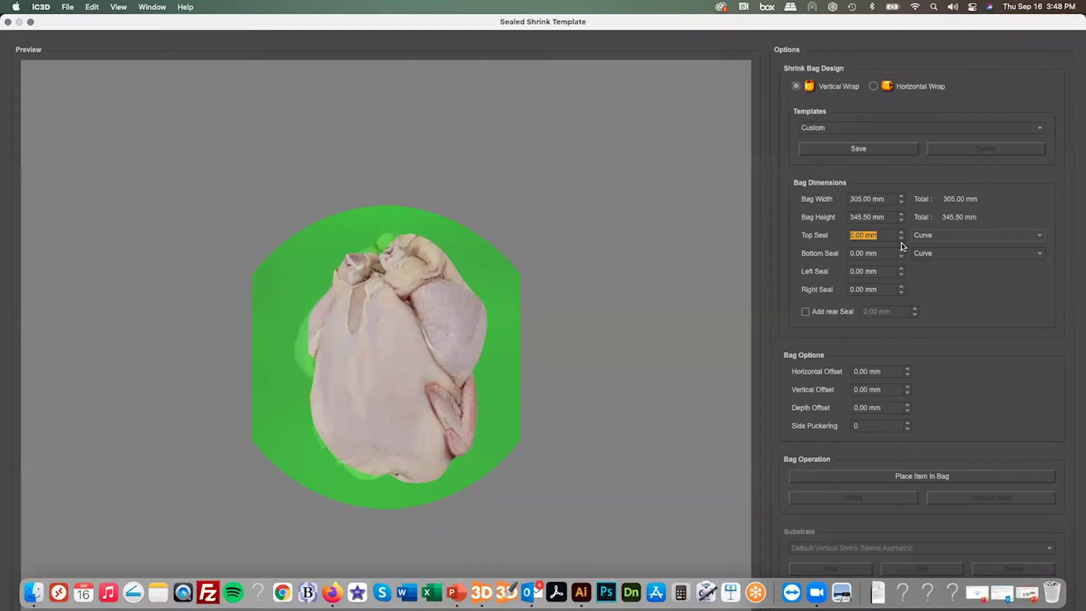
text(7)
drag(876, 253, 822, 256)
text(7.5)
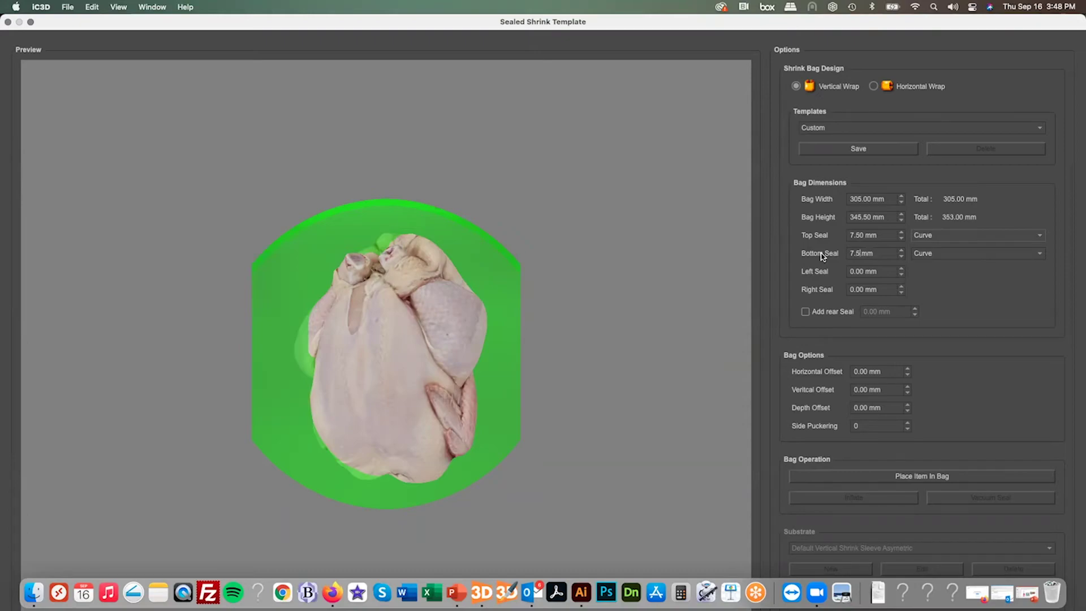
key(Return)
click(878, 274)
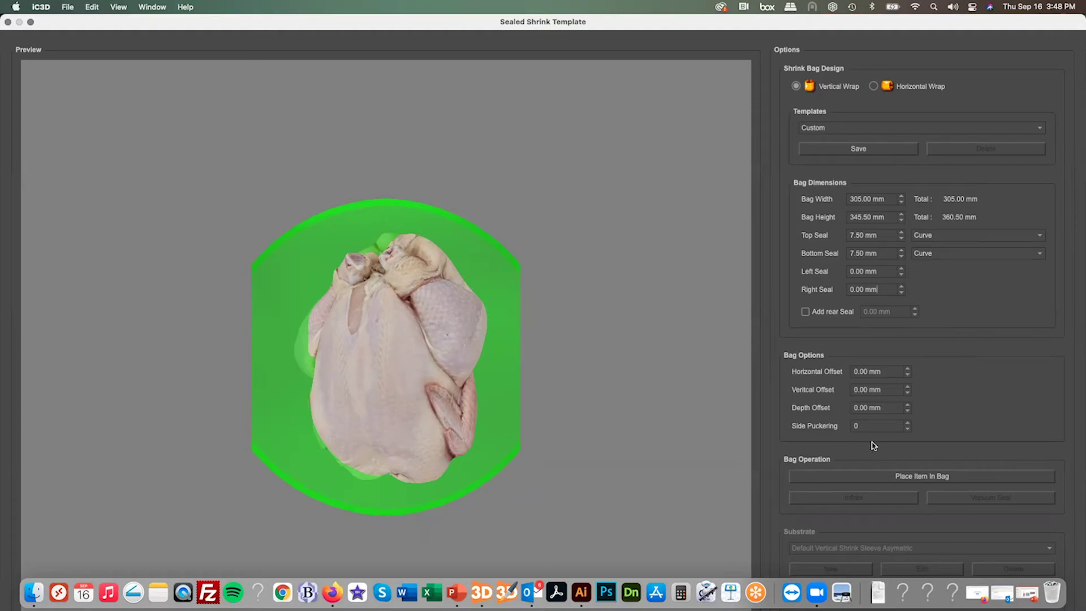
Place the chicken in the bag and run the shrink simulation for about 2,400 iterations until the film hugs it
click(890, 477)
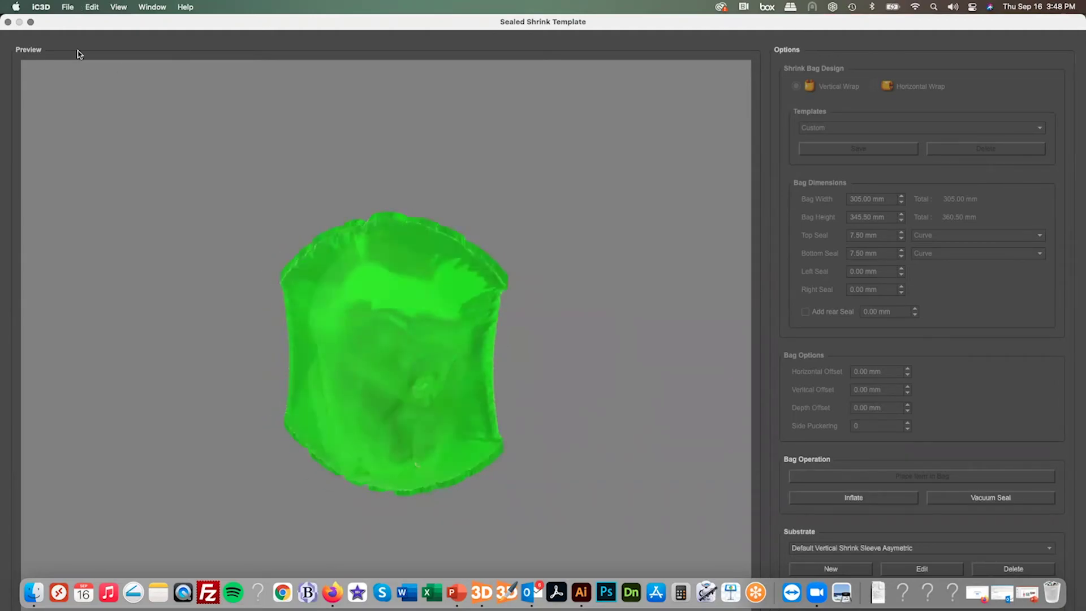
click(30, 22)
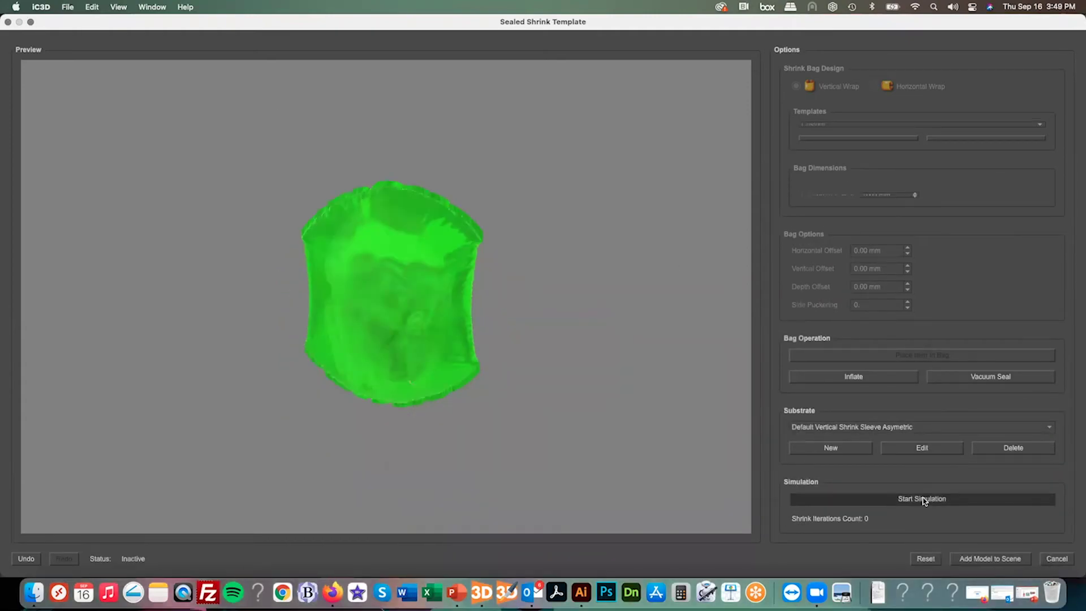
scroll(530, 335, up, 2)
drag(530, 335, 554, 334)
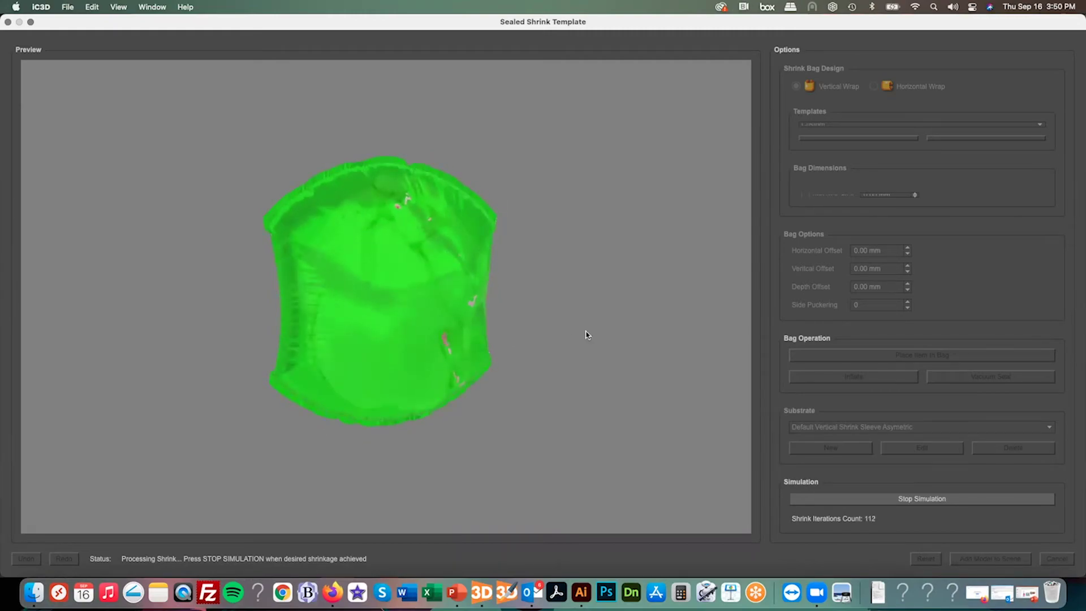
drag(553, 340, 546, 337)
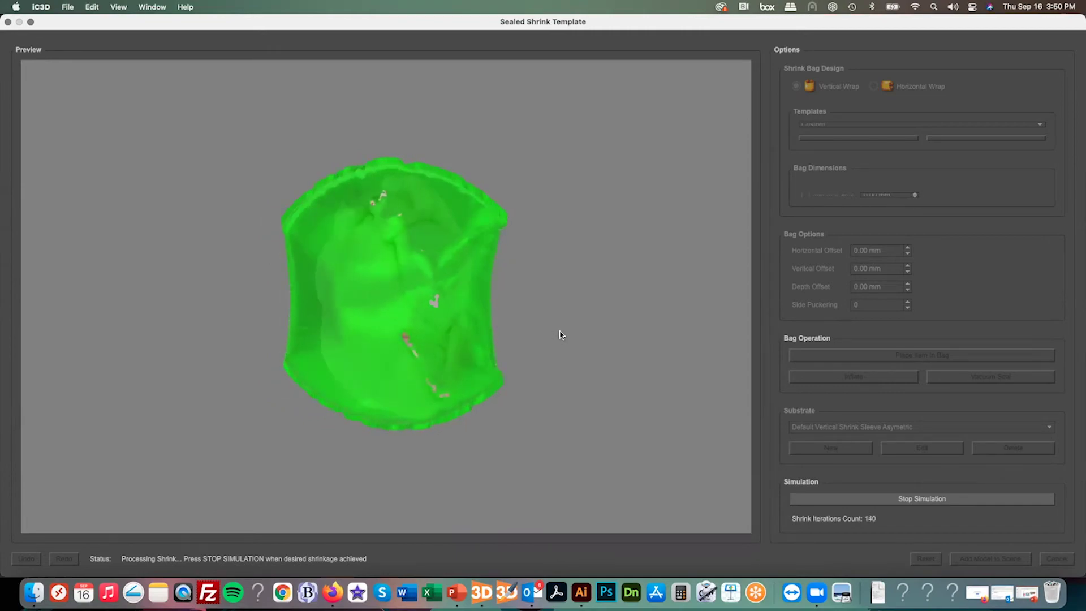
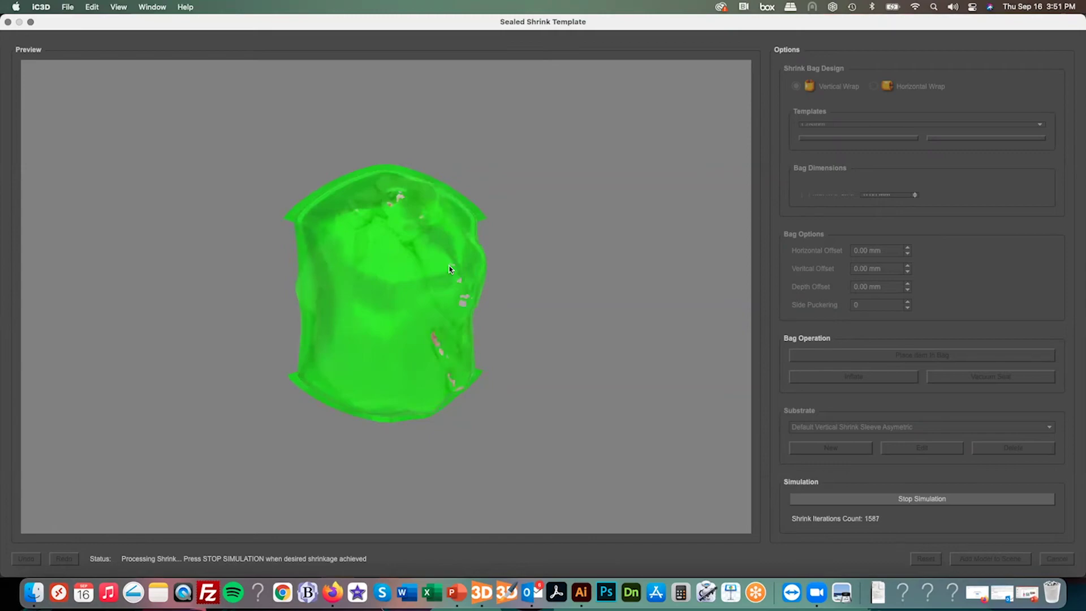
drag(458, 261, 473, 238)
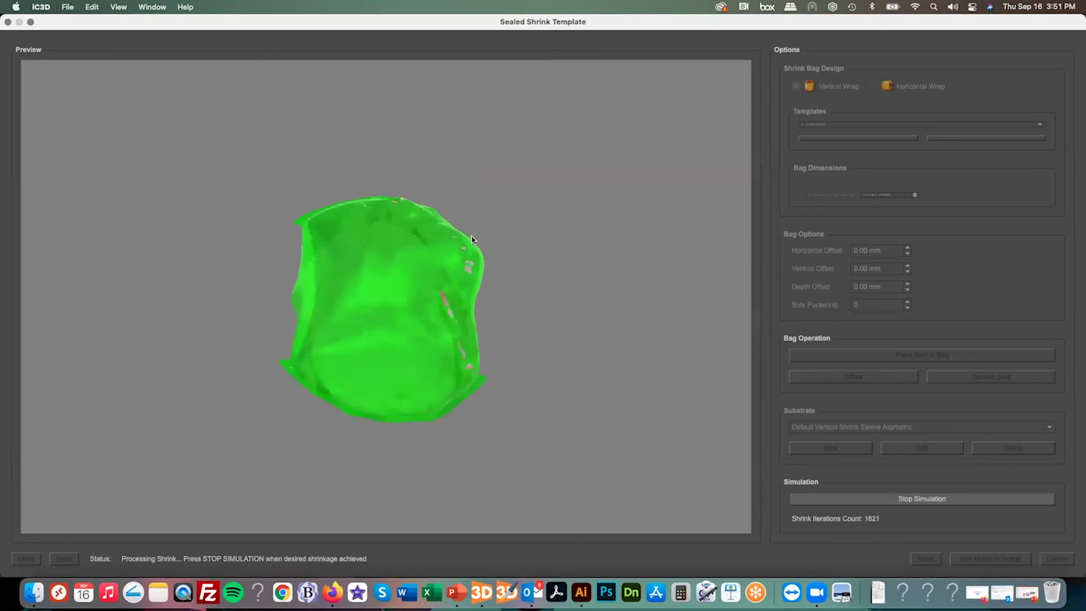
drag(416, 327, 411, 346)
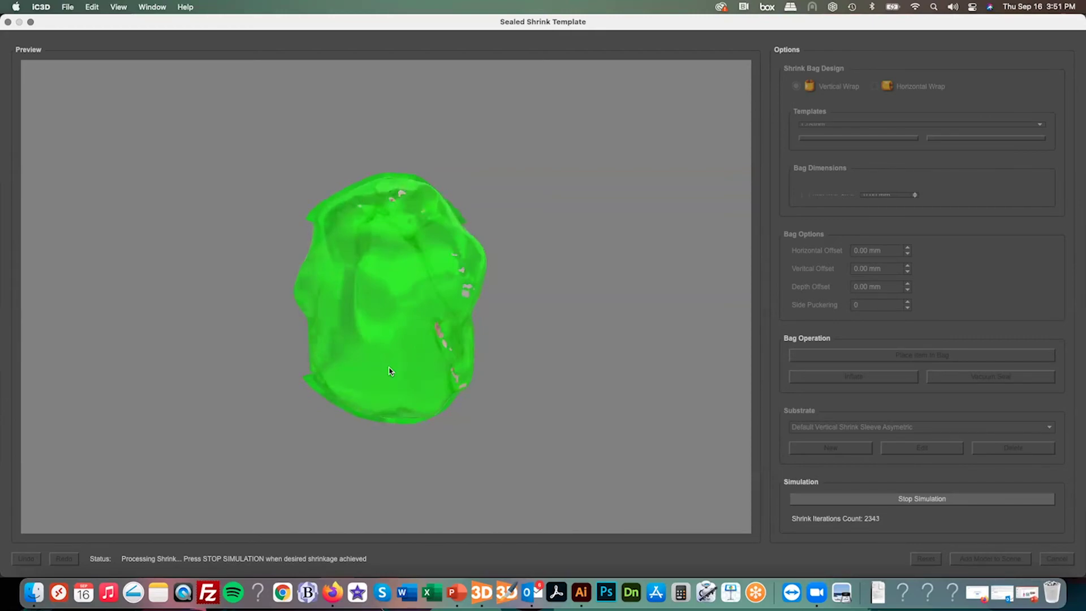
click(923, 499)
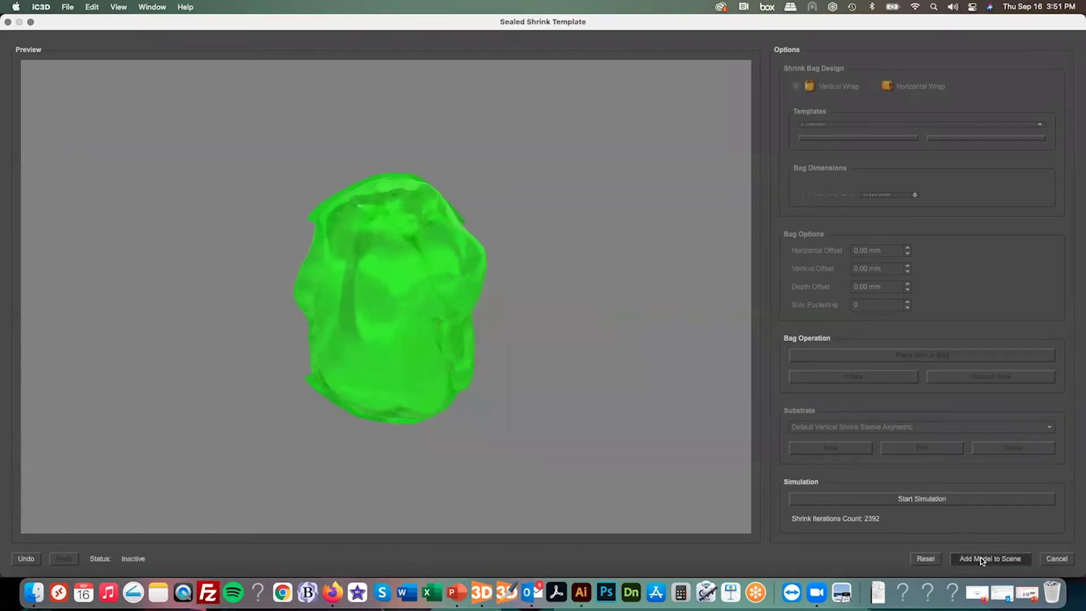
Add the shrunk film model to the scene and send its artwork template to Illustrator
click(980, 560)
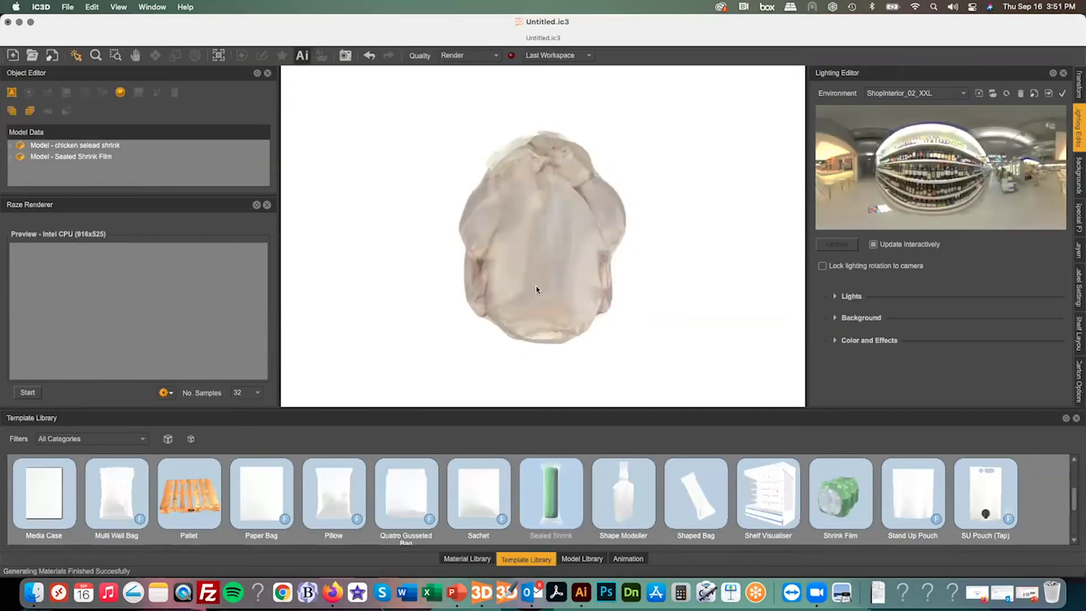
click(303, 56)
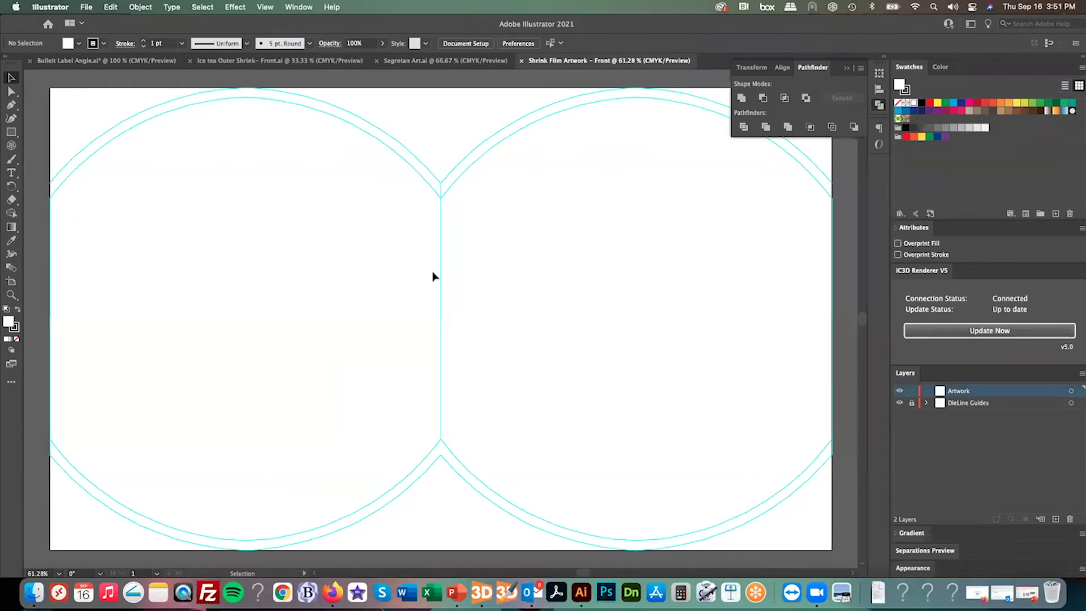
Open Chicken art.ai from the 04 Sealed shrink folder and dismiss the missing fonts notice
click(85, 7)
click(113, 52)
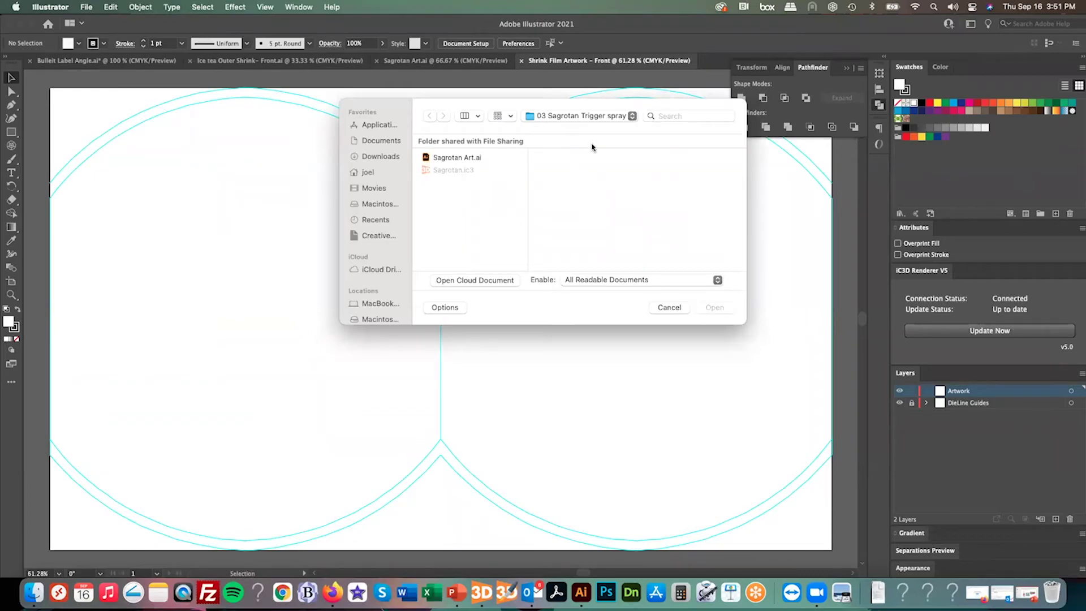
click(562, 116)
click(557, 131)
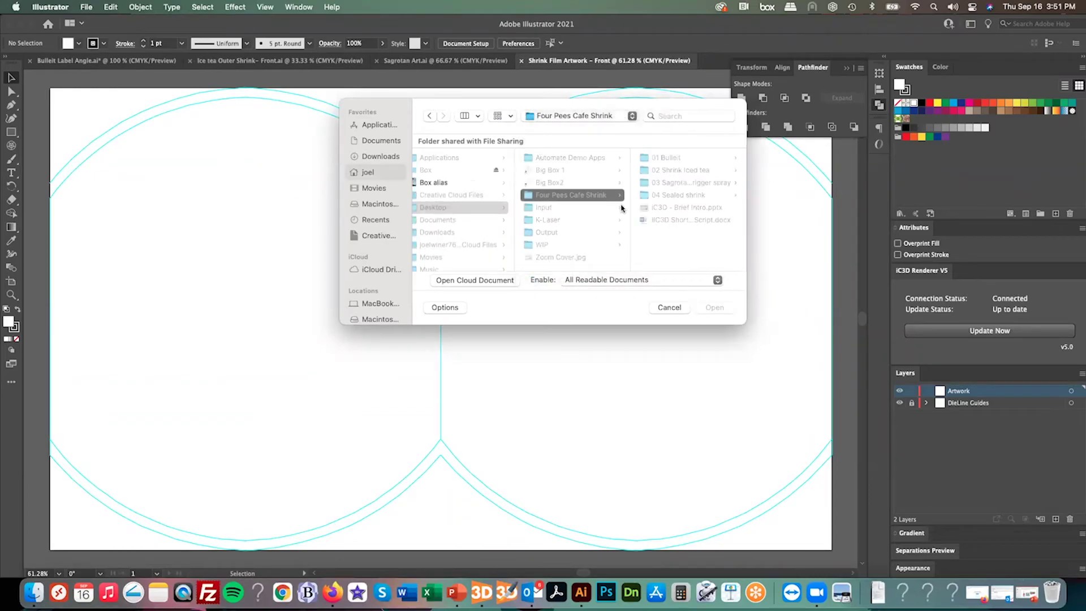
click(678, 195)
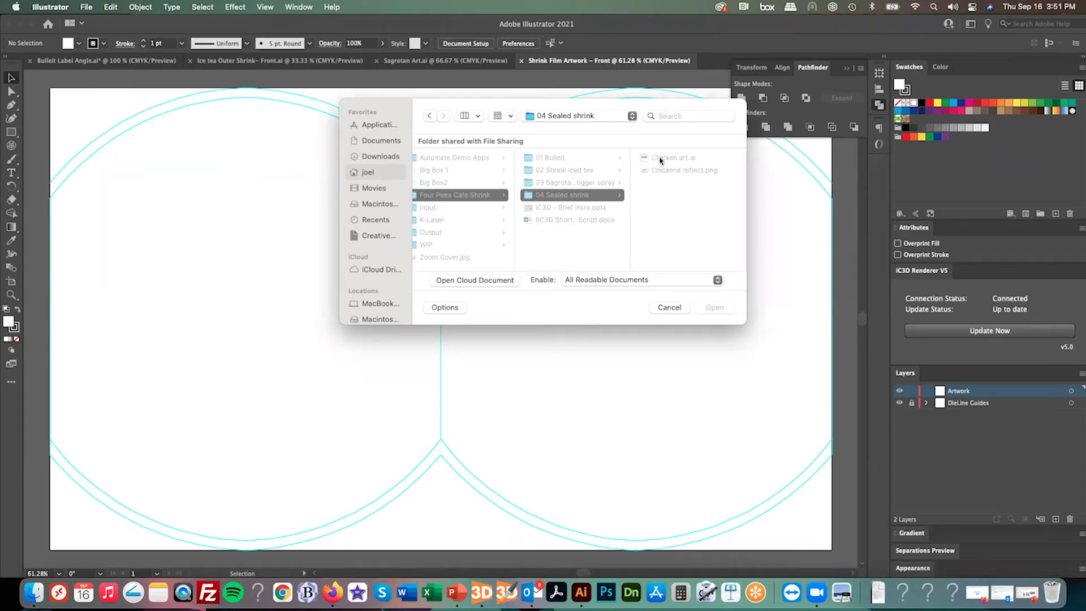
double_click(659, 161)
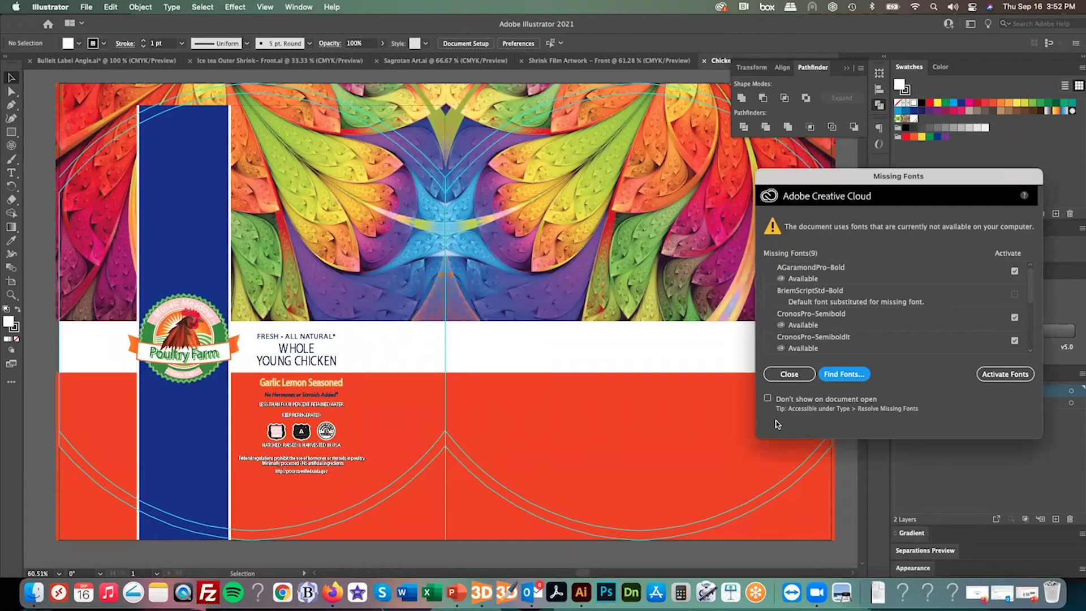
click(789, 374)
Copy all the artwork from Chicken art.ai and paste it into the Shrink Film Artwork – Front document
key(super+a)
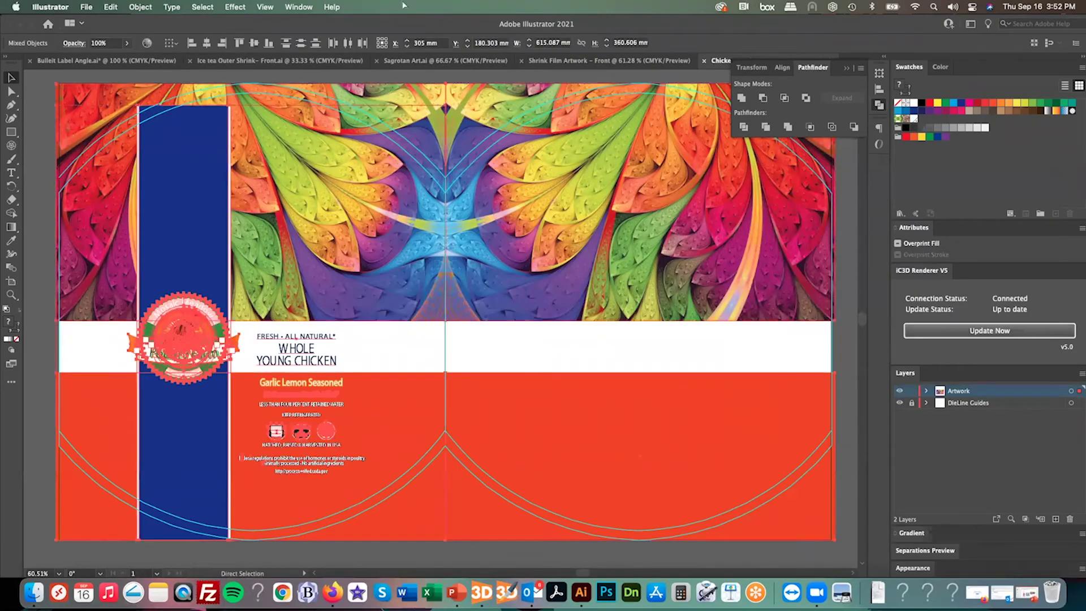
click(622, 61)
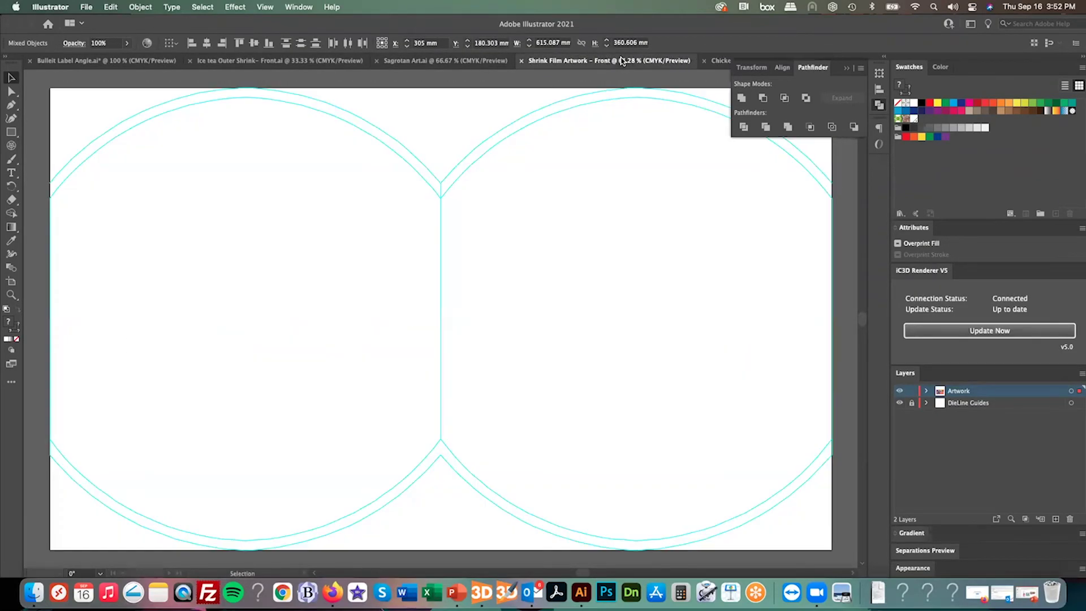
key(super+v)
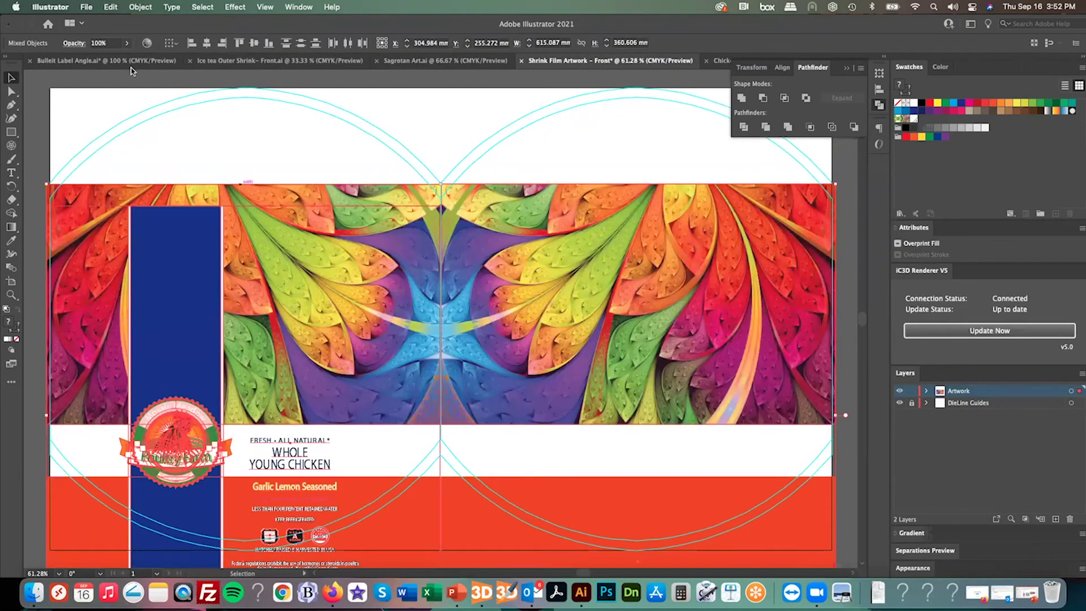
Align the pasted chicken artwork with the bag's dieline guides, centred at X 305 mm and Y 180.663 mm
drag(110, 184, 89, 169)
key(Left)
key(Left)
key(Left)
key(Left)
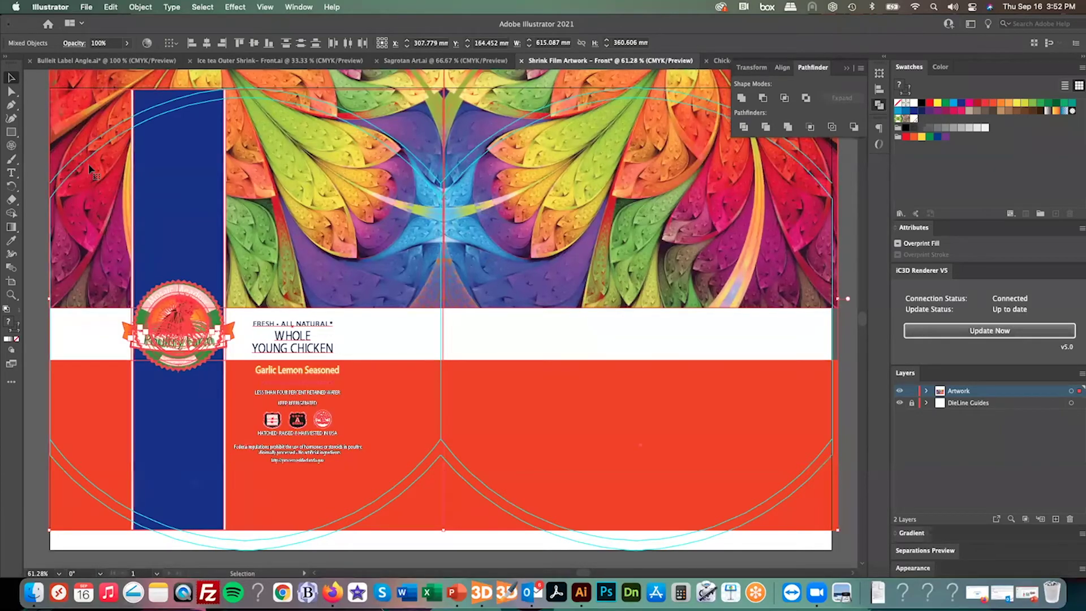
key(Left)
key(Left)
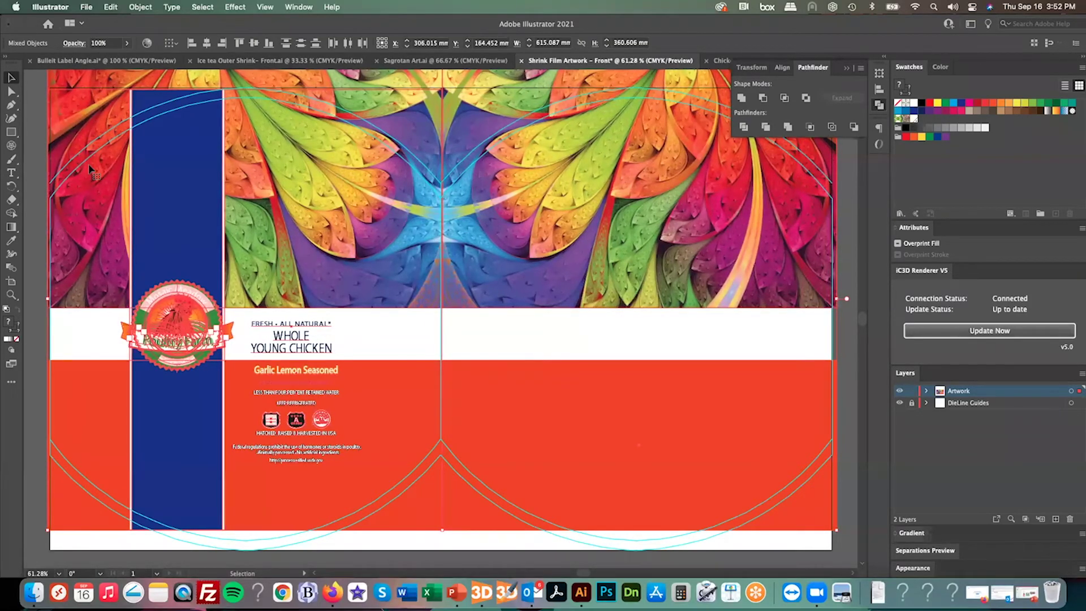
key(Down)
key(Down)
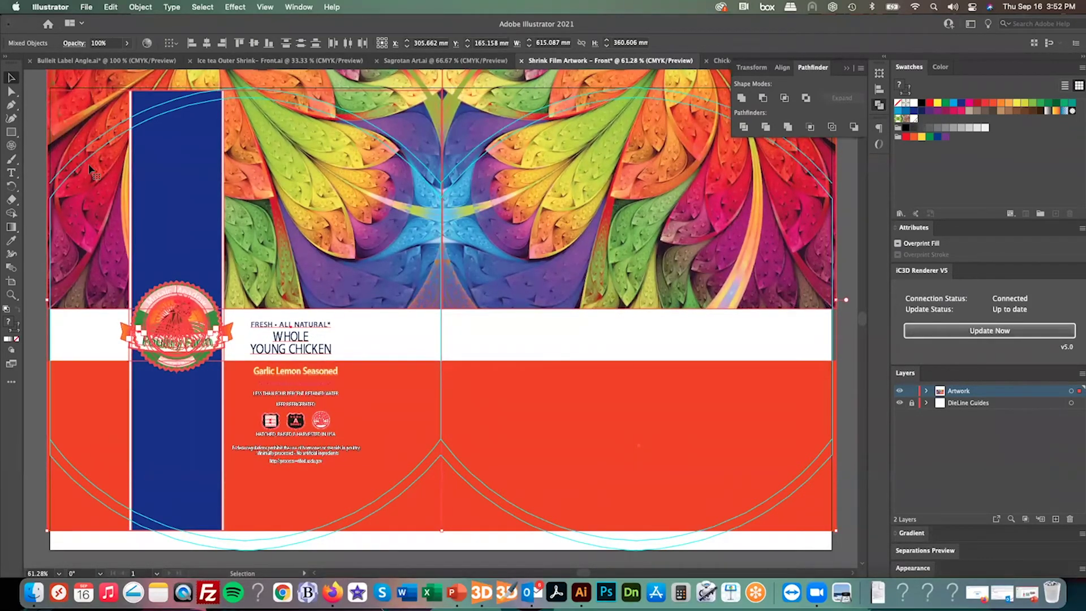
drag(170, 484, 169, 500)
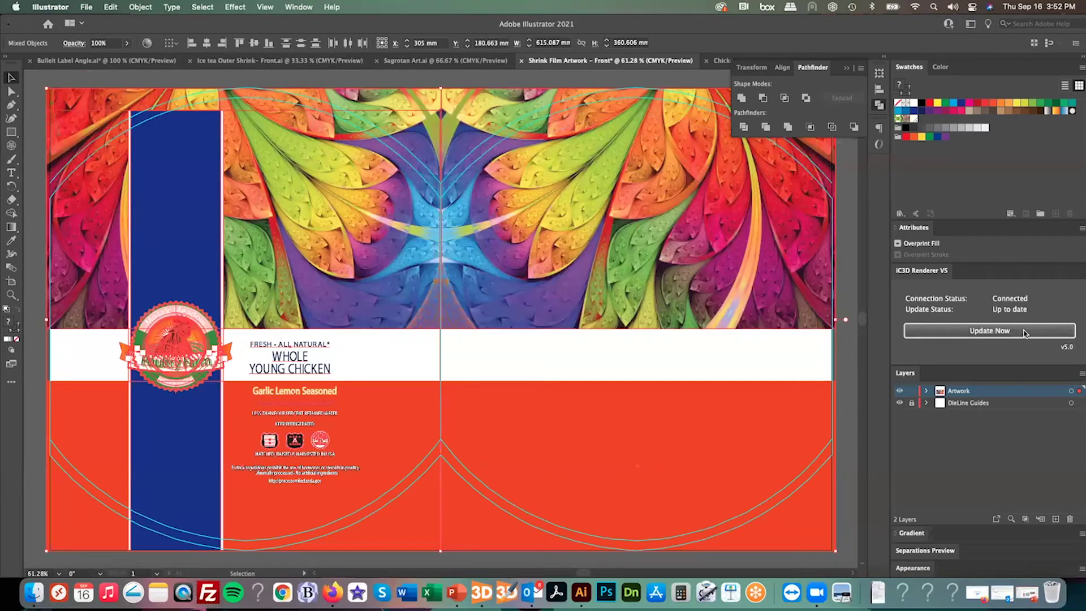
Update the artwork on the 3D film, switch to iC3D and turn the chicken pack to inspect it
click(977, 333)
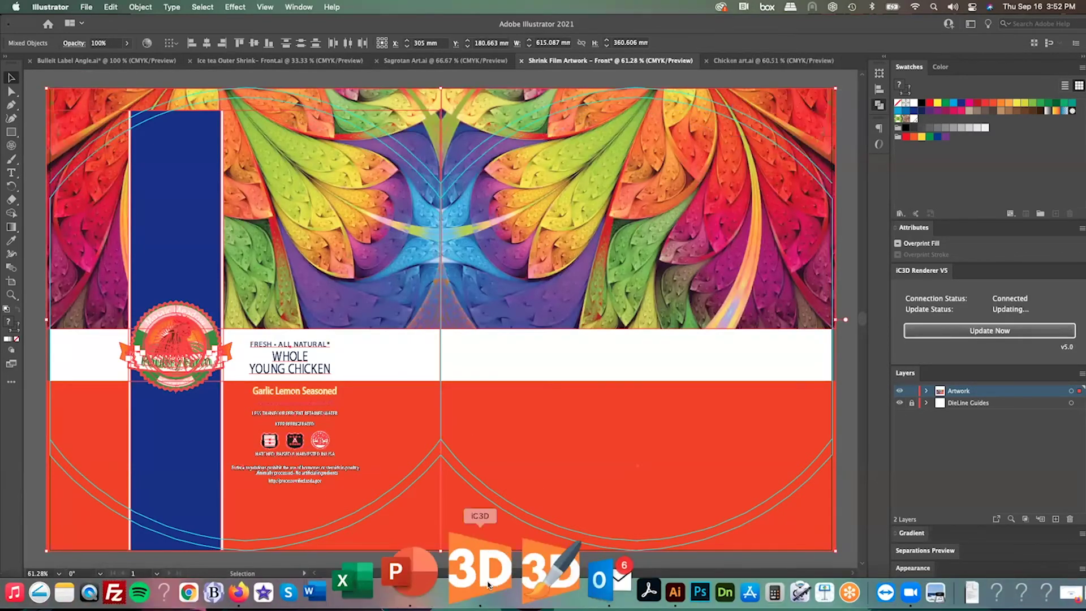
click(482, 592)
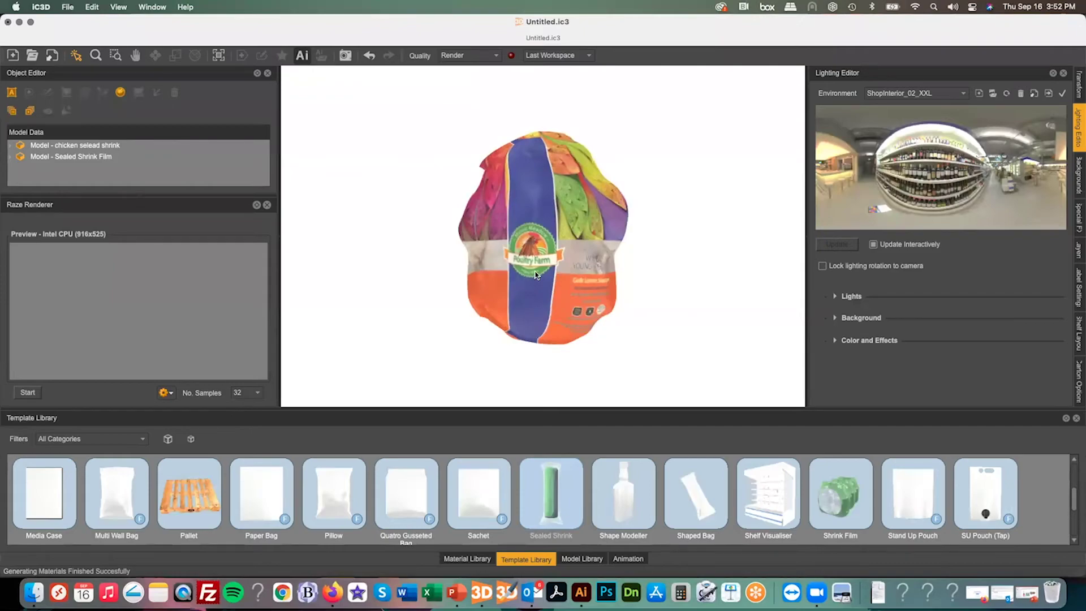
drag(537, 275, 544, 284)
drag(582, 314, 523, 268)
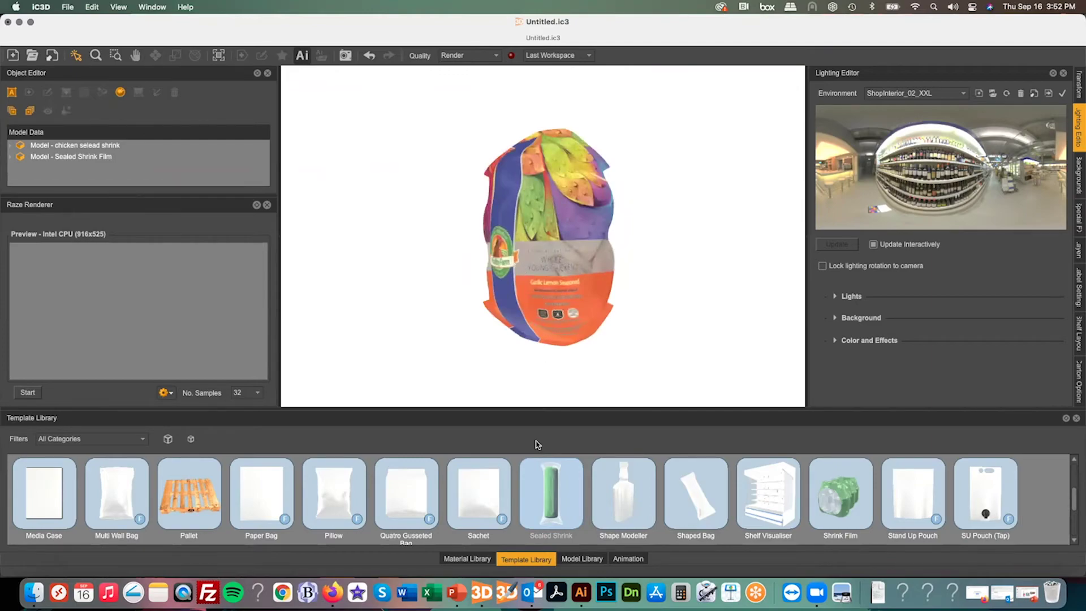
Try to warp the WHOLE YOUNG CHICKEN text with a 10 by 10 envelope mesh, using the Front View extended warp at 100% influence
click(586, 580)
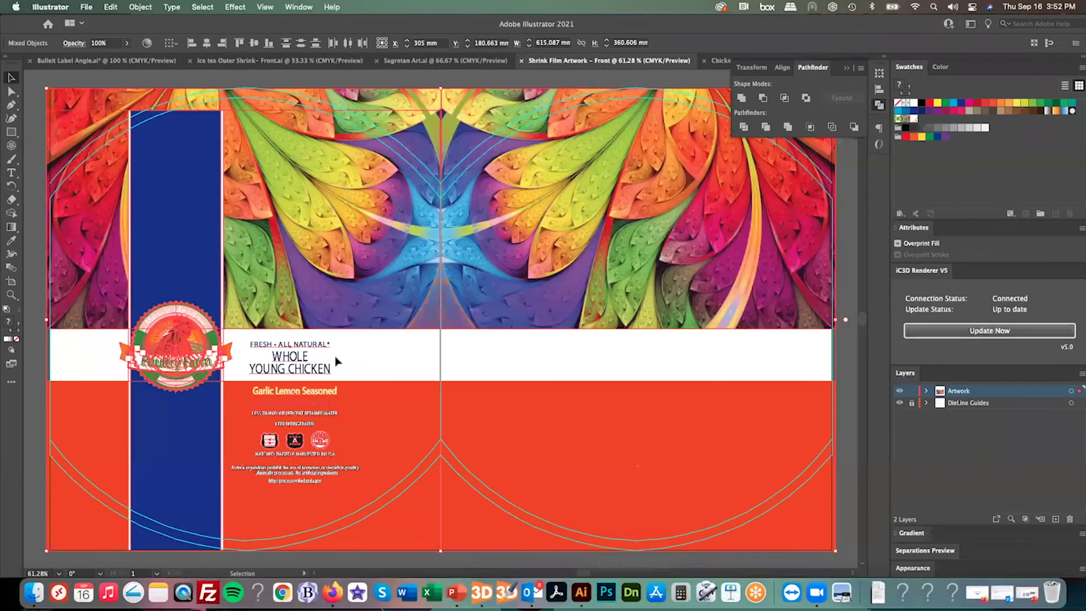
click(291, 369)
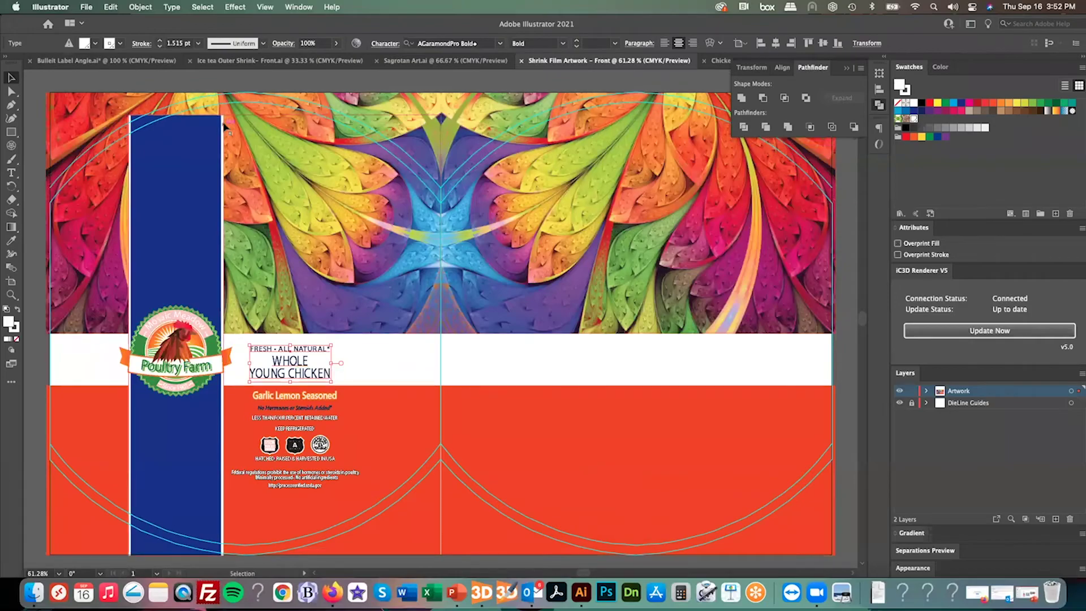
click(160, 7)
mouse_move(140, 7)
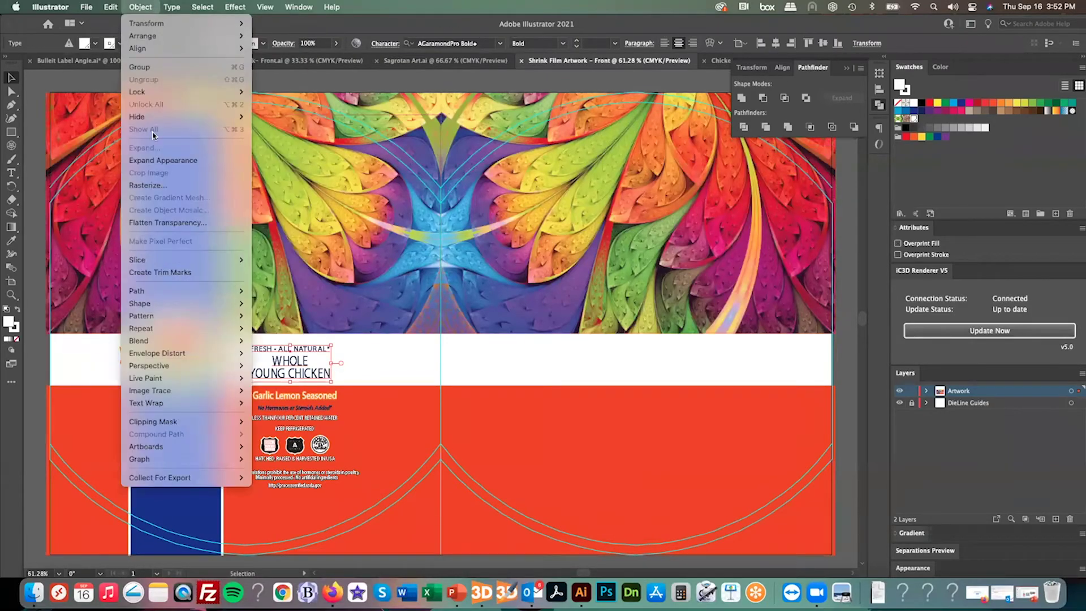
mouse_move(181, 353)
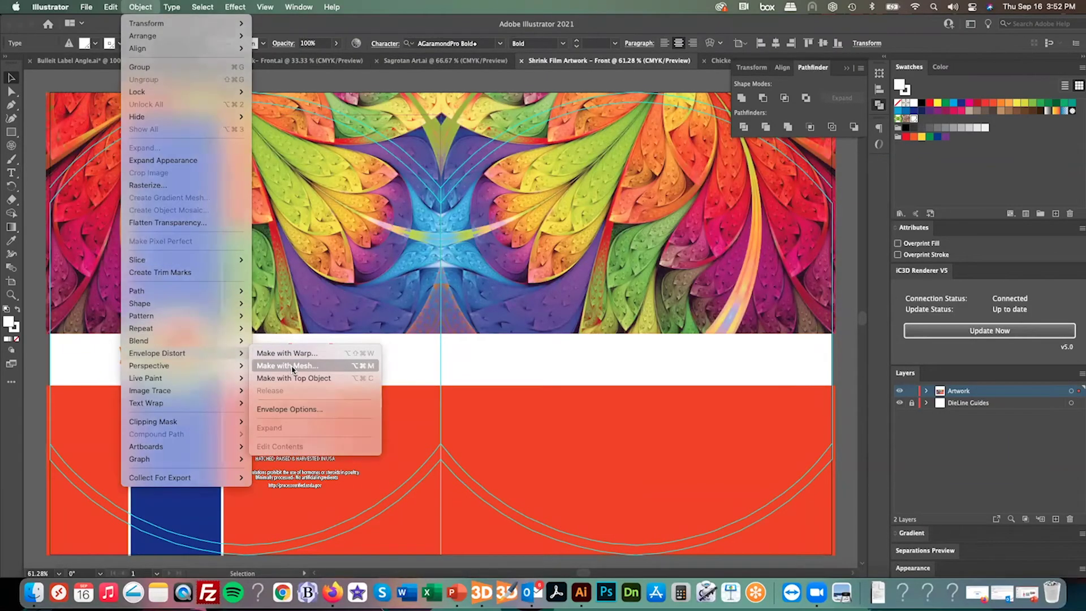
click(289, 366)
click(220, 246)
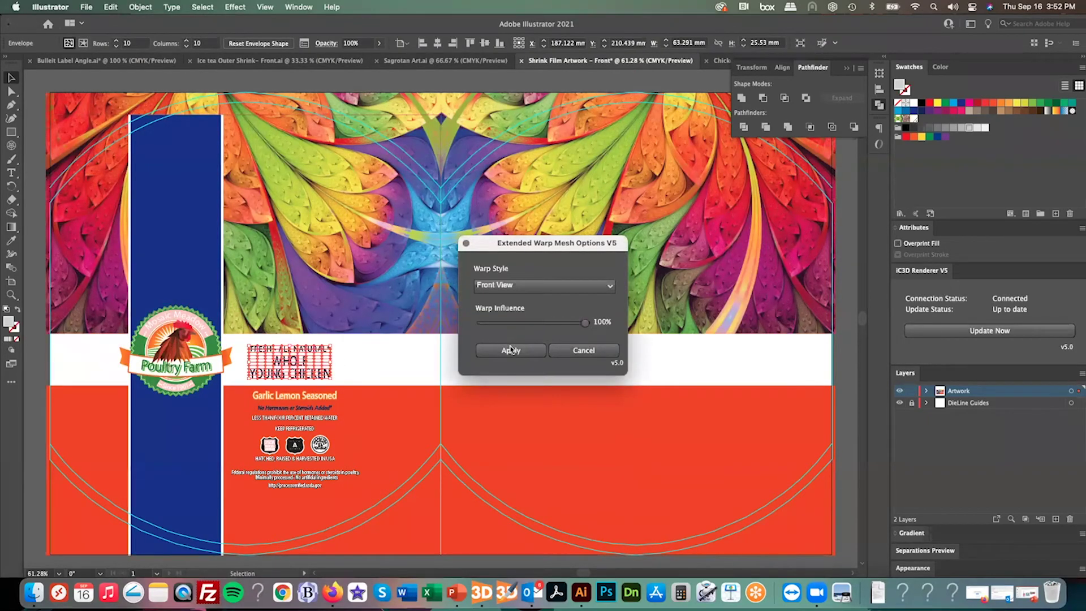
click(526, 353)
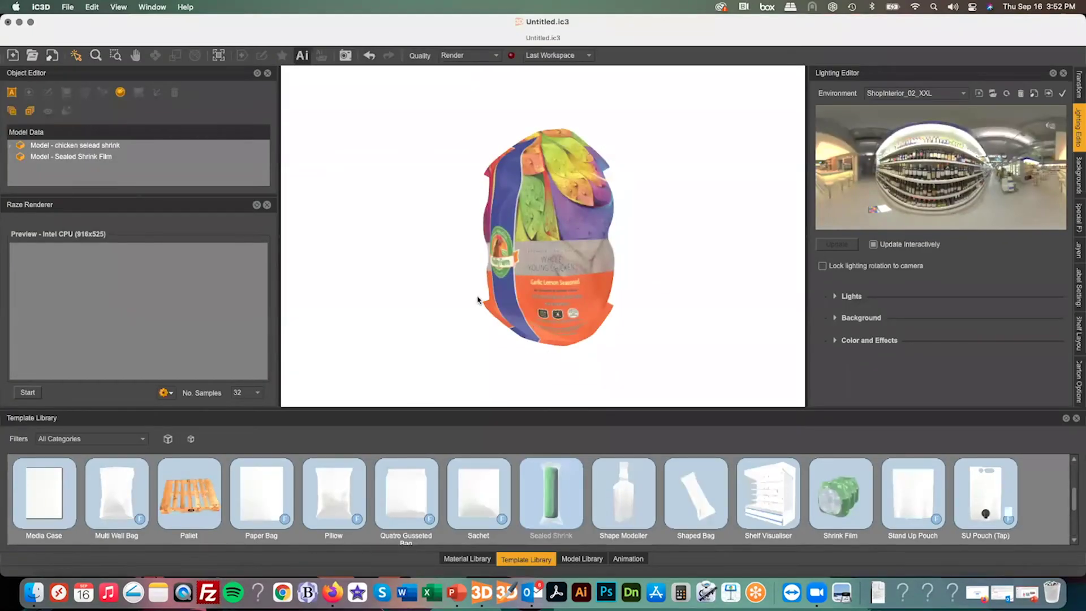
Turn the chicken pack in iC3D and add the Chicken Variants and chicken floor library models to the scene
drag(527, 274, 618, 334)
click(531, 269)
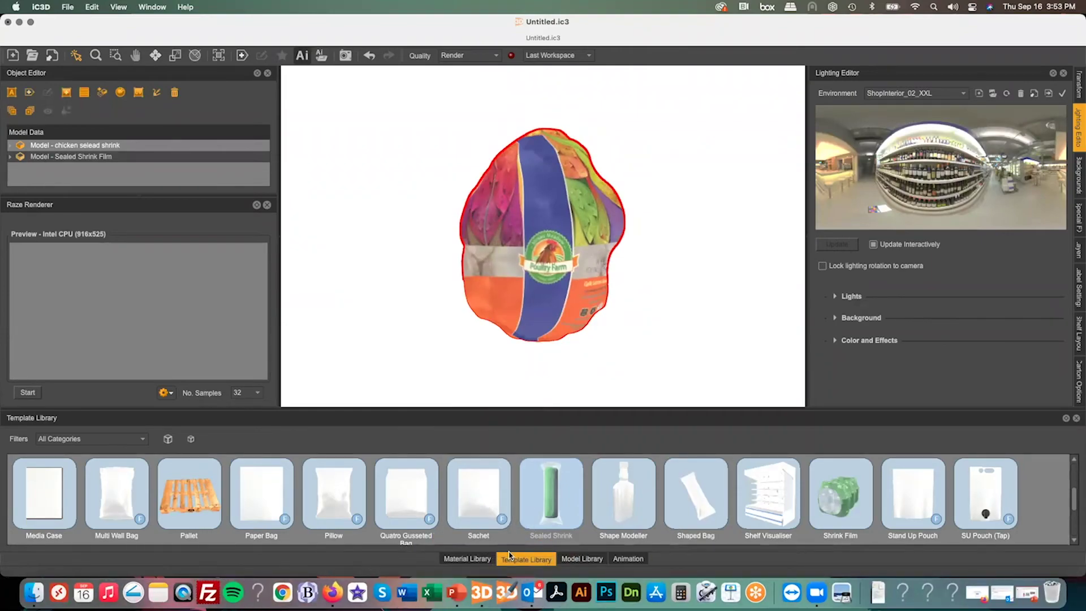
click(581, 558)
drag(537, 285, 520, 284)
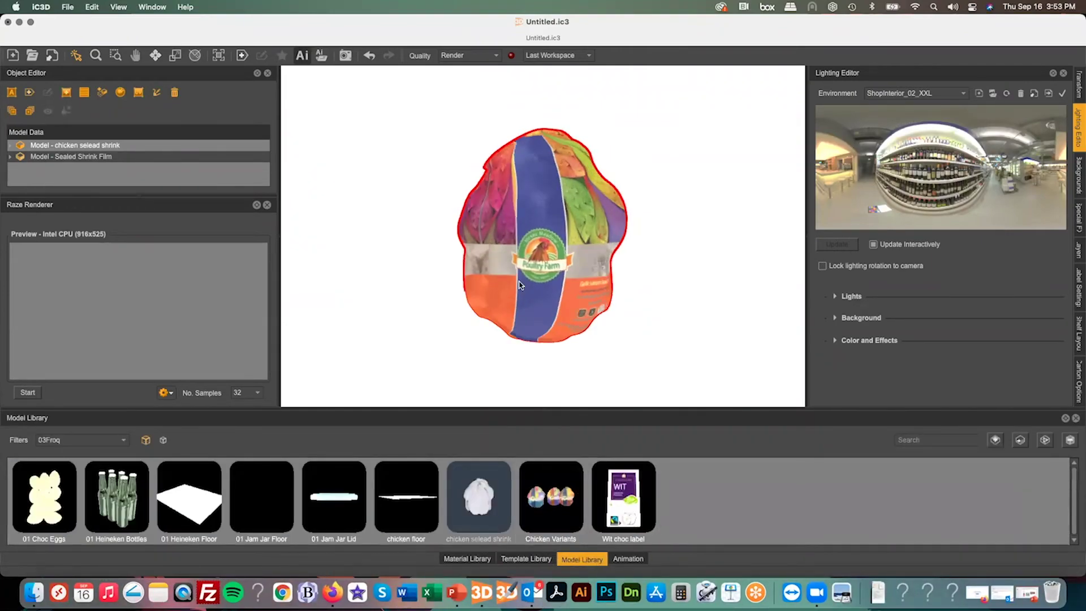
drag(551, 496, 521, 348)
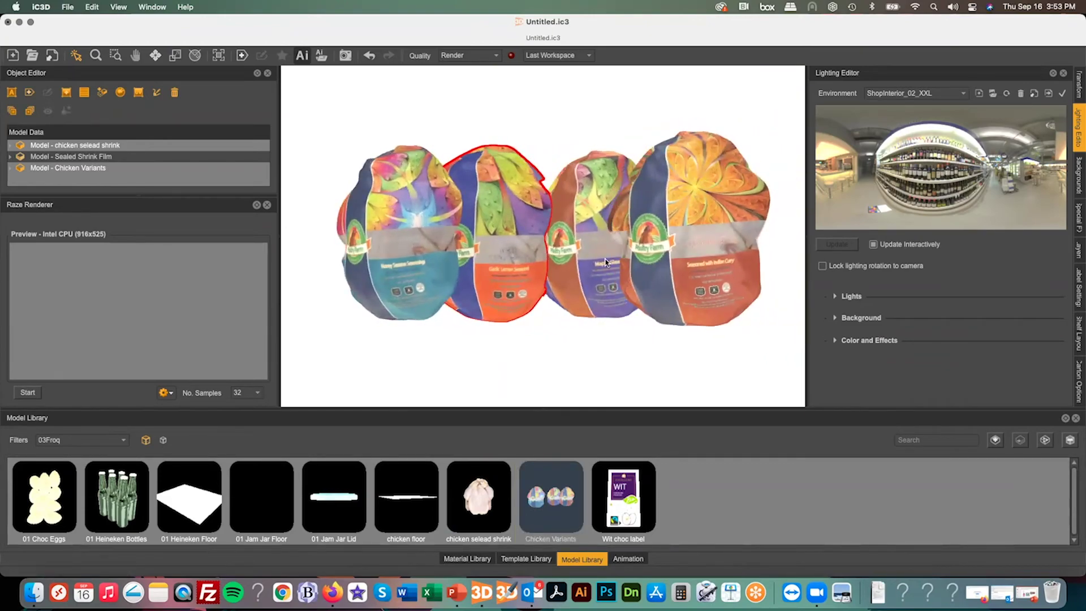
click(411, 507)
drag(412, 508, 497, 380)
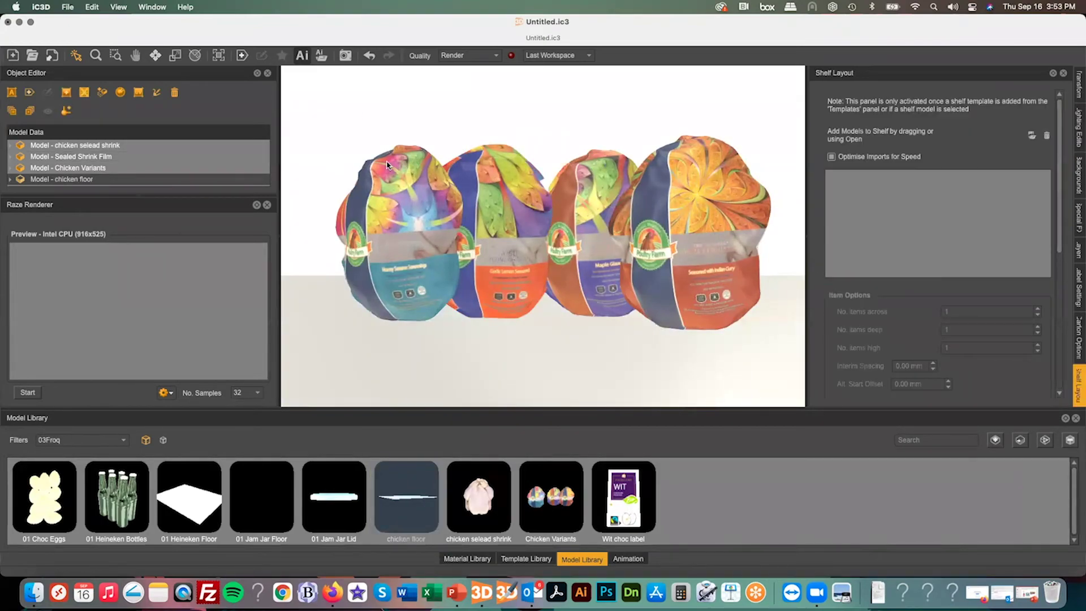
Start a Raze render of the chicken line-up in the main view and dismiss the Illustrator crash reports
click(118, 7)
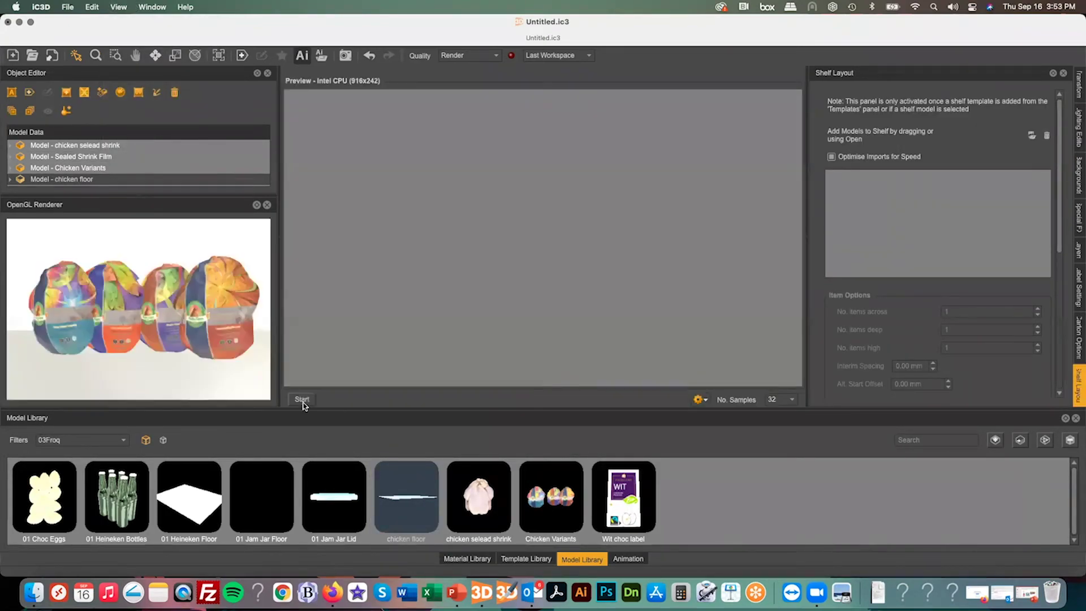
click(302, 400)
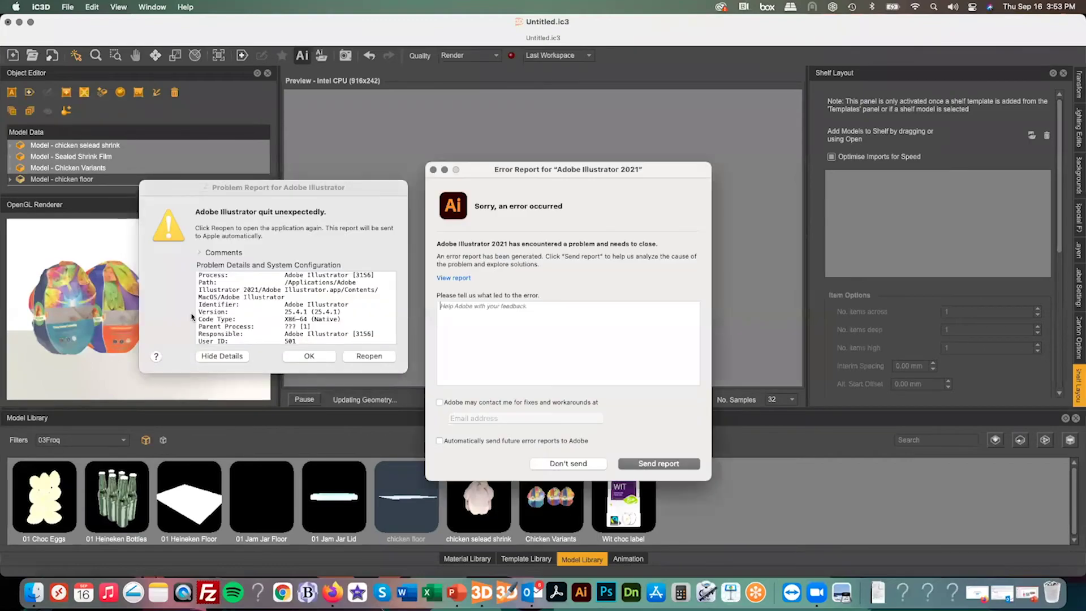
click(305, 356)
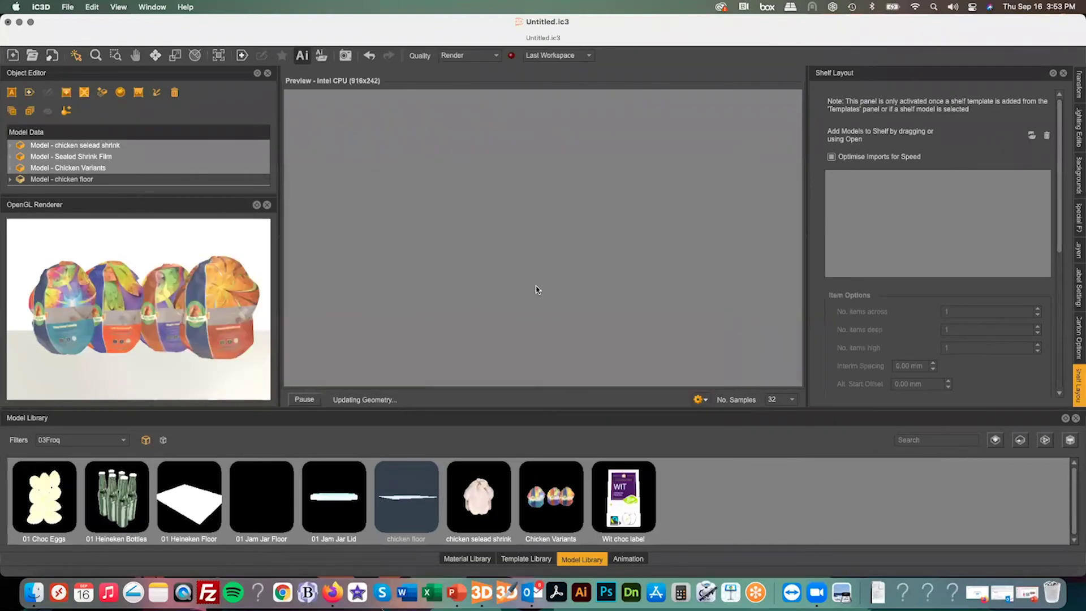
click(433, 170)
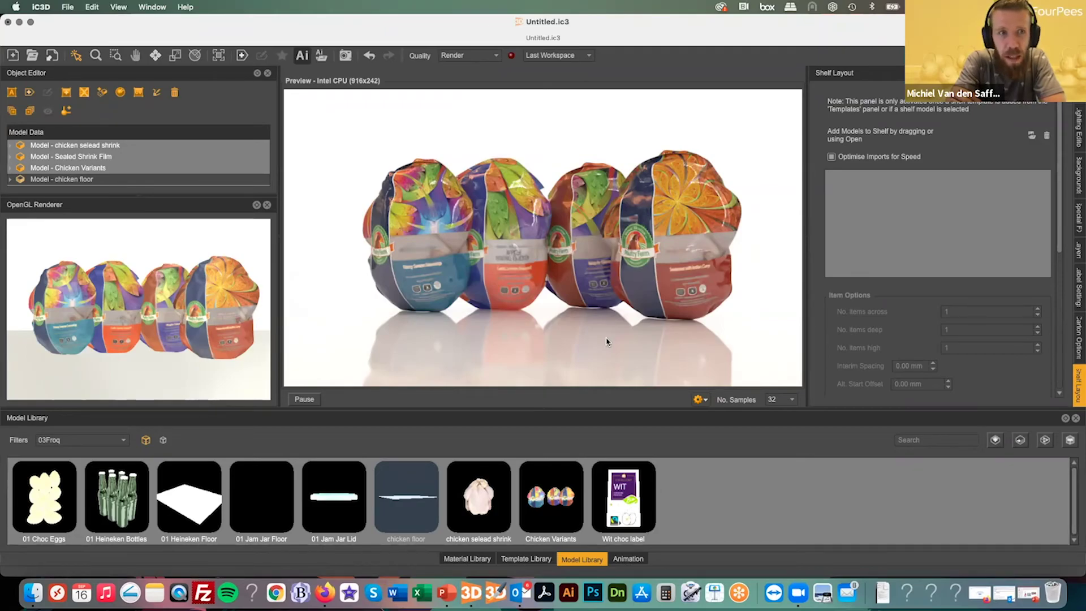
Show the Lighting Editor and start a new project, discarding the unsaved changes
click(1078, 132)
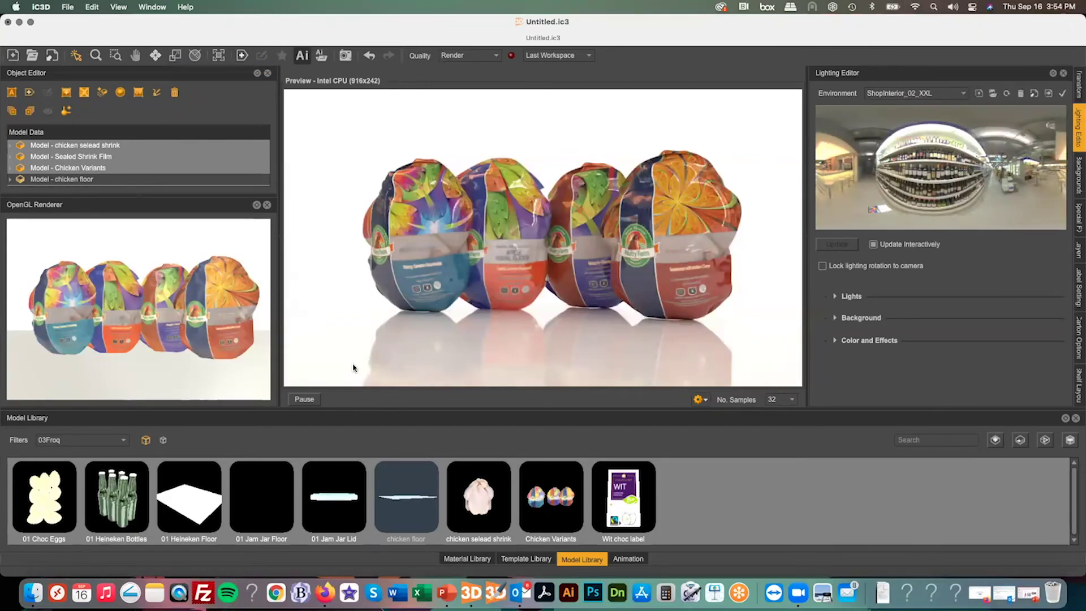
key(super+n)
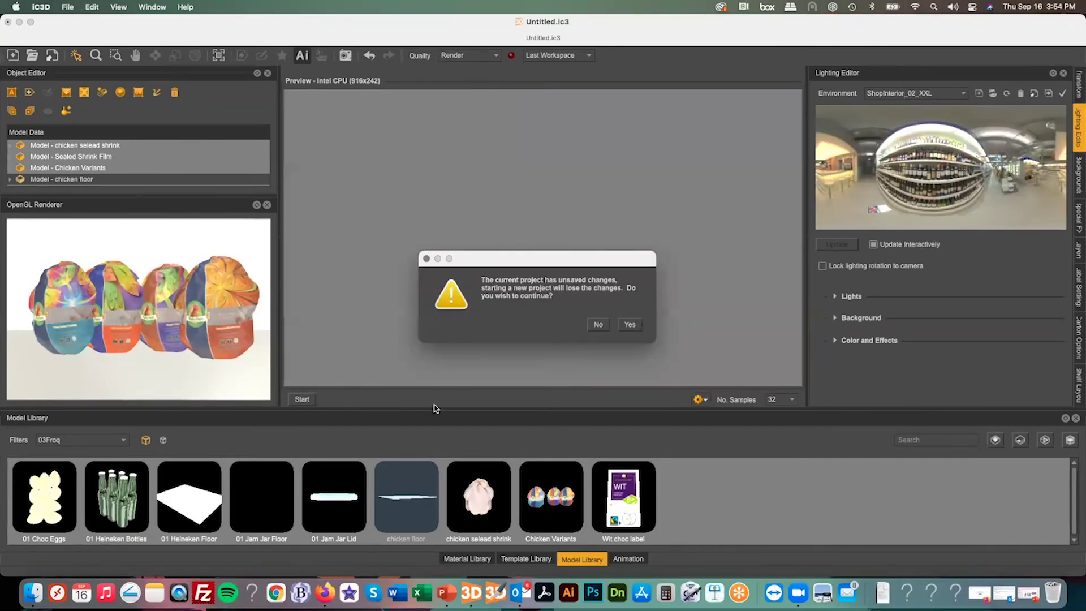
click(636, 324)
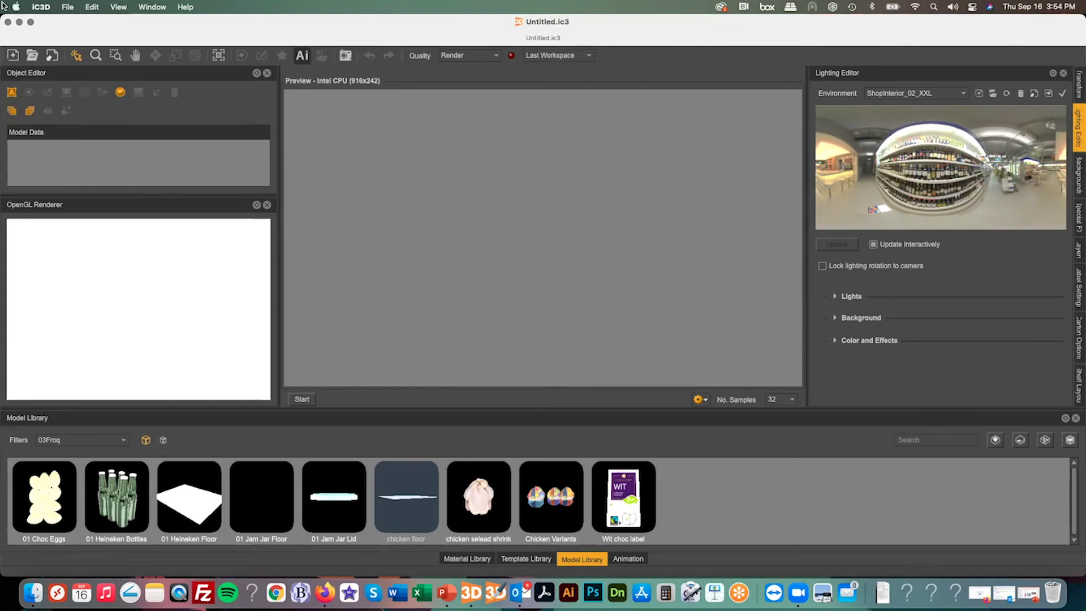
Start opening a file and browse from Desktop through WIP to the iC3D Generic Training V6.1.0 folder
click(68, 7)
click(513, 153)
click(373, 172)
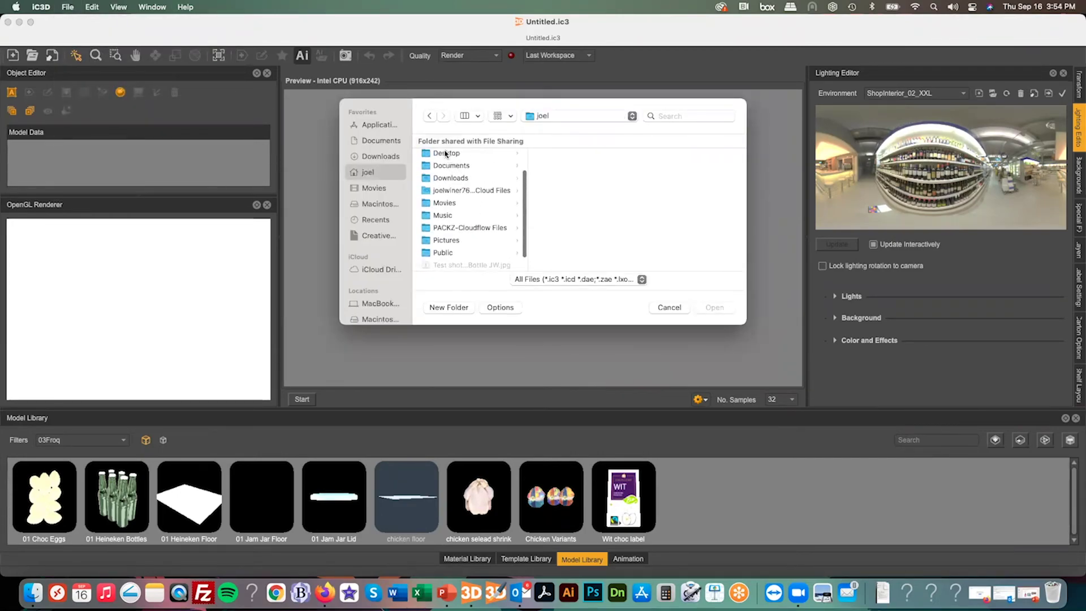
click(446, 155)
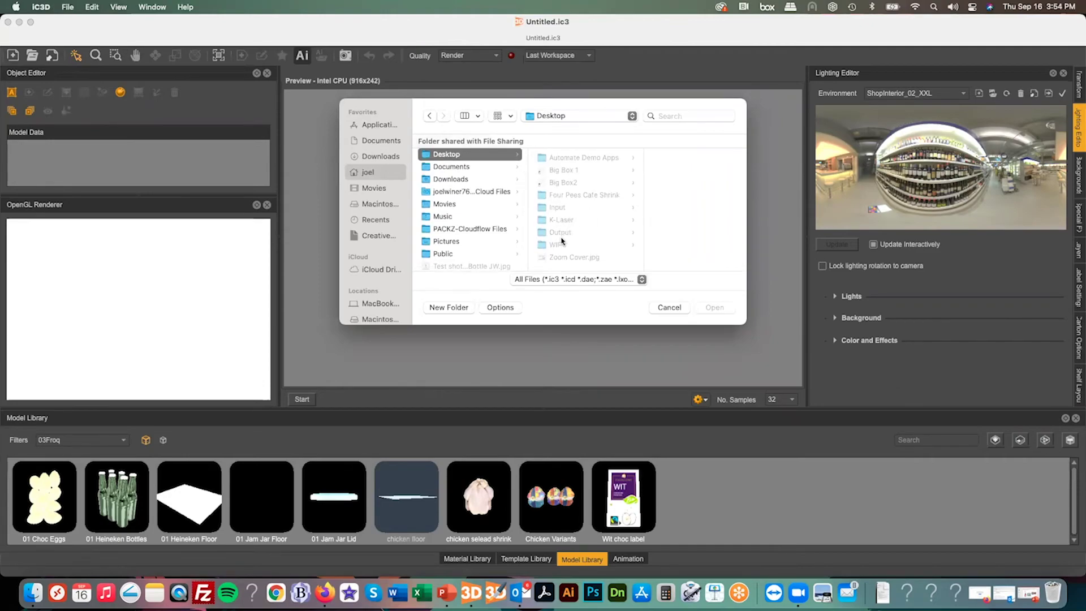
scroll(503, 229, down, 1)
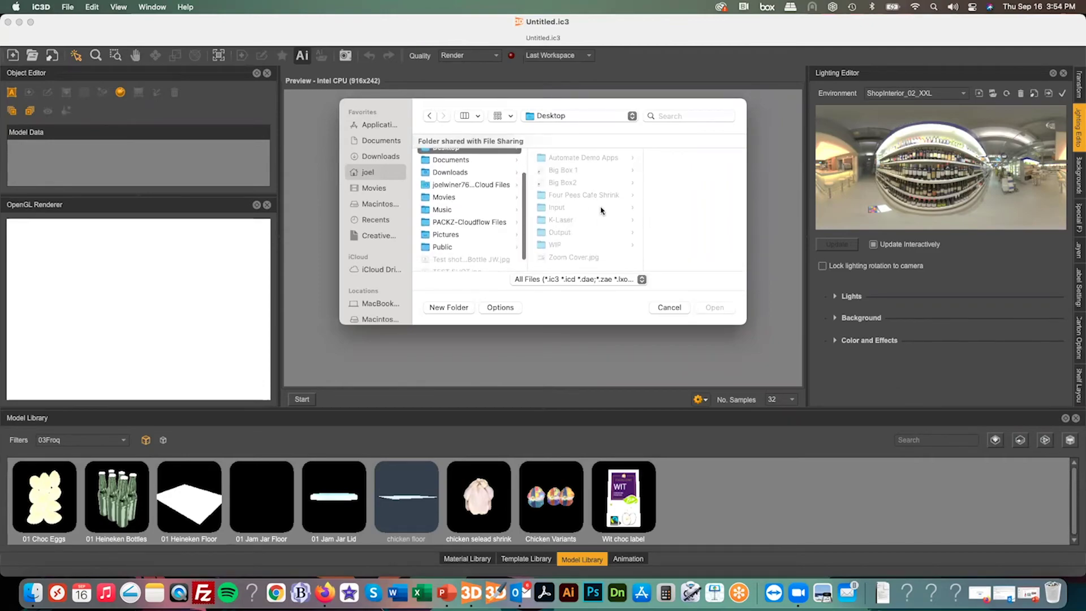
click(565, 244)
scroll(688, 229, down, 3)
scroll(688, 229, down, 10)
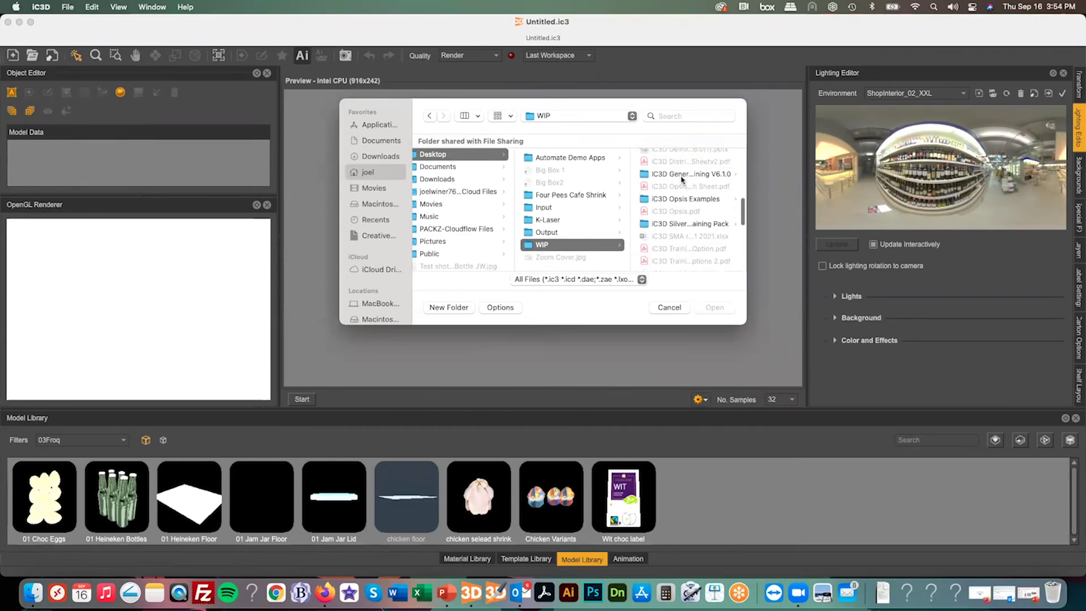
click(682, 169)
scroll(688, 217, down, 10)
scroll(687, 217, down, 3)
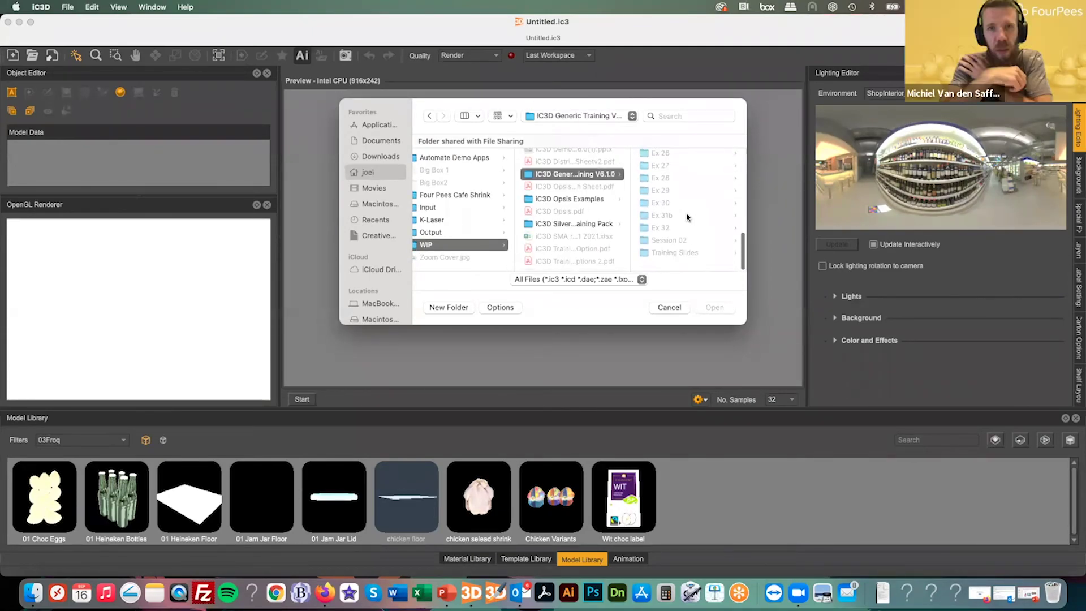
Browse the exercise folders, open Shampoo.ic3 from Ex 24 and start rendering the bottle
click(681, 197)
click(556, 186)
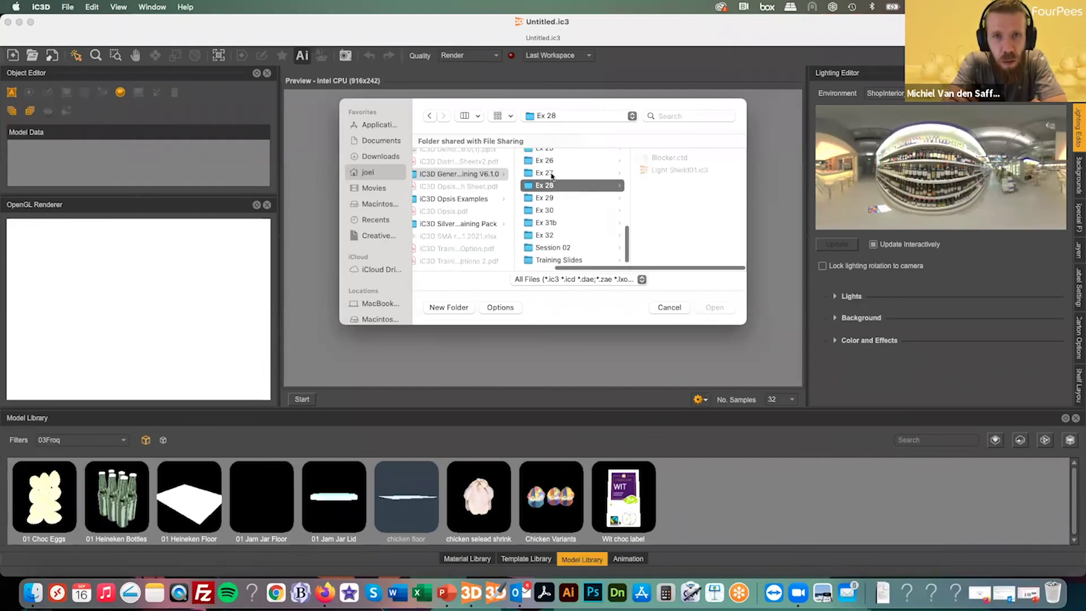
click(550, 173)
scroll(551, 173, up, 2)
click(552, 188)
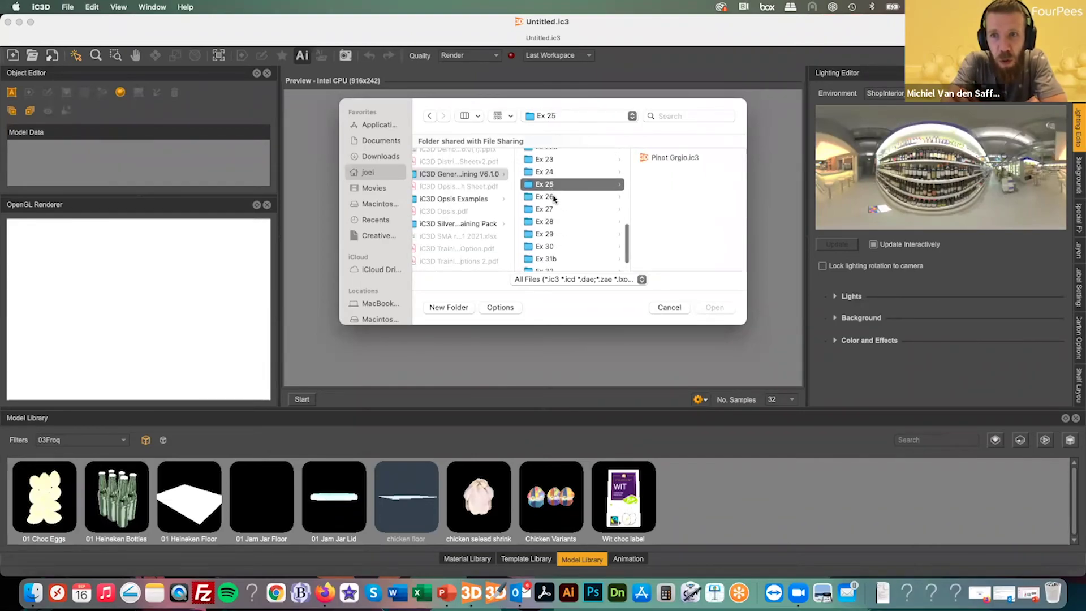
click(552, 196)
scroll(553, 200, up, 2)
click(554, 201)
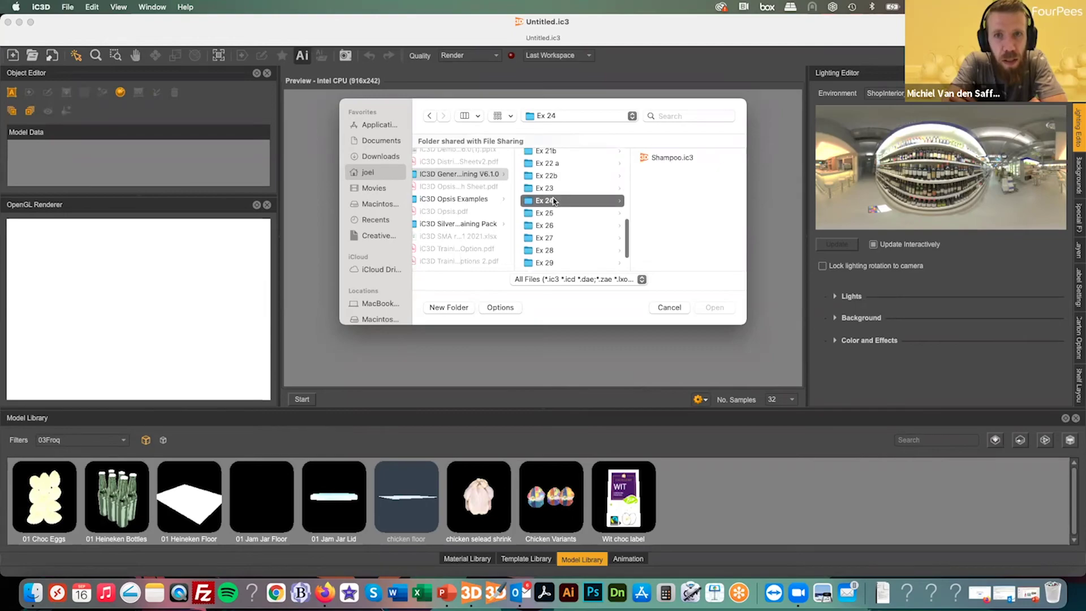
double_click(648, 158)
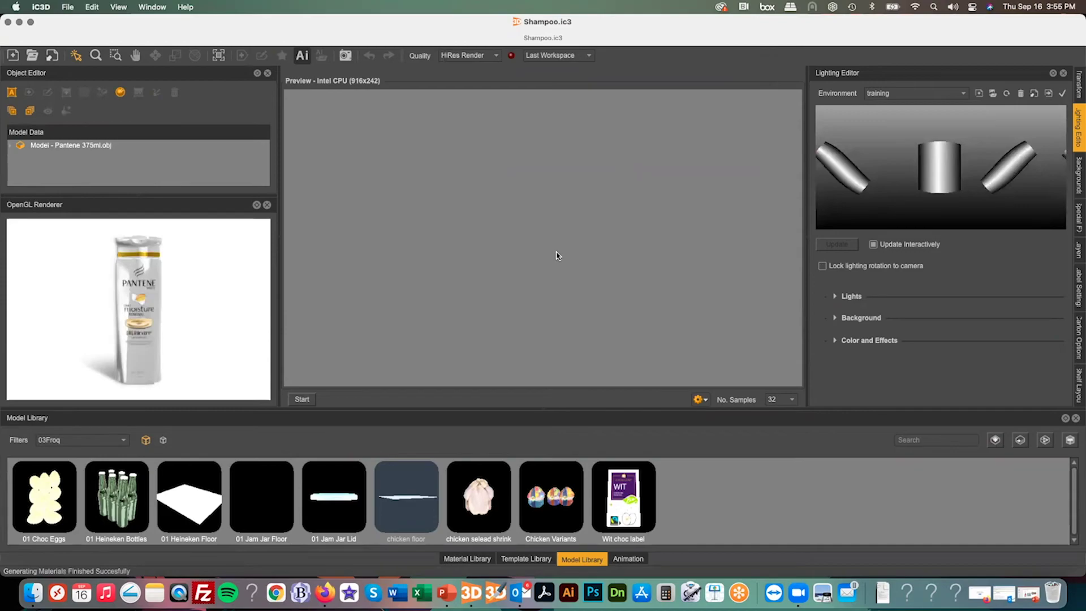
click(303, 399)
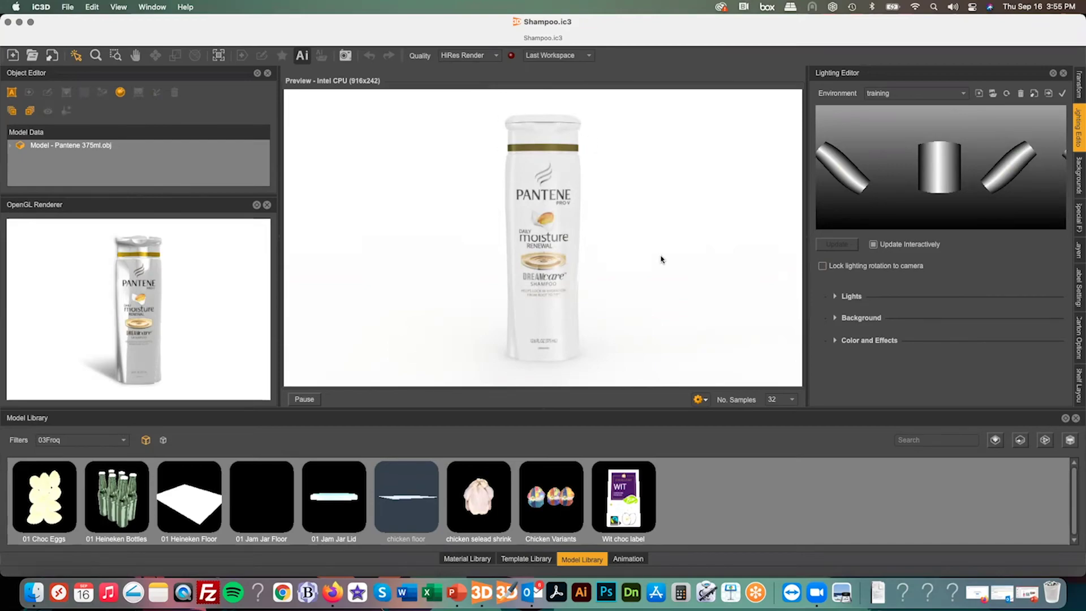
Create a new lighting environment and add a circular scene light to it
click(979, 93)
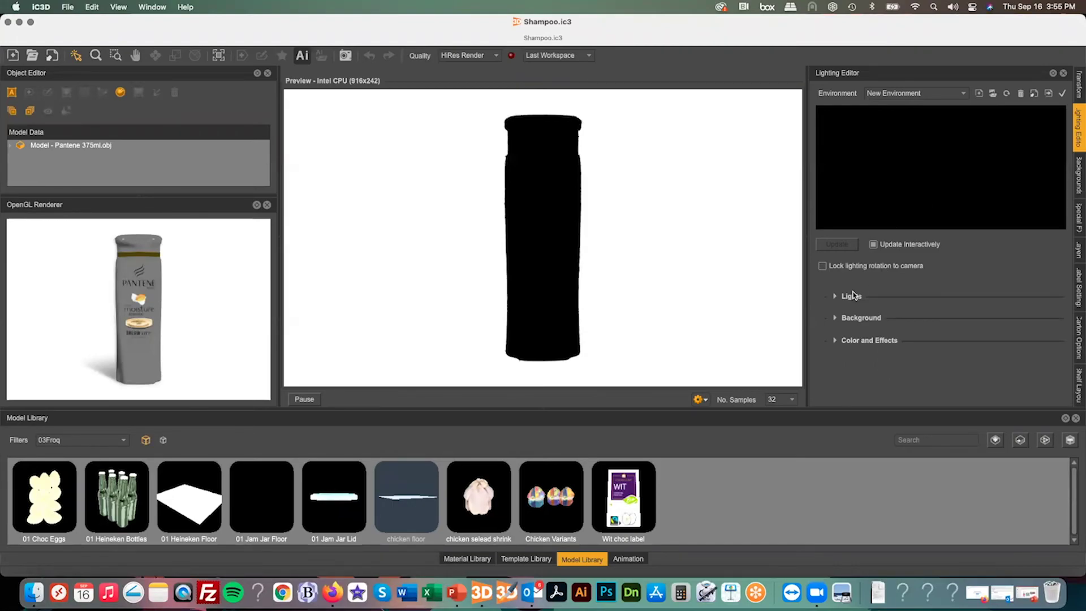
click(835, 297)
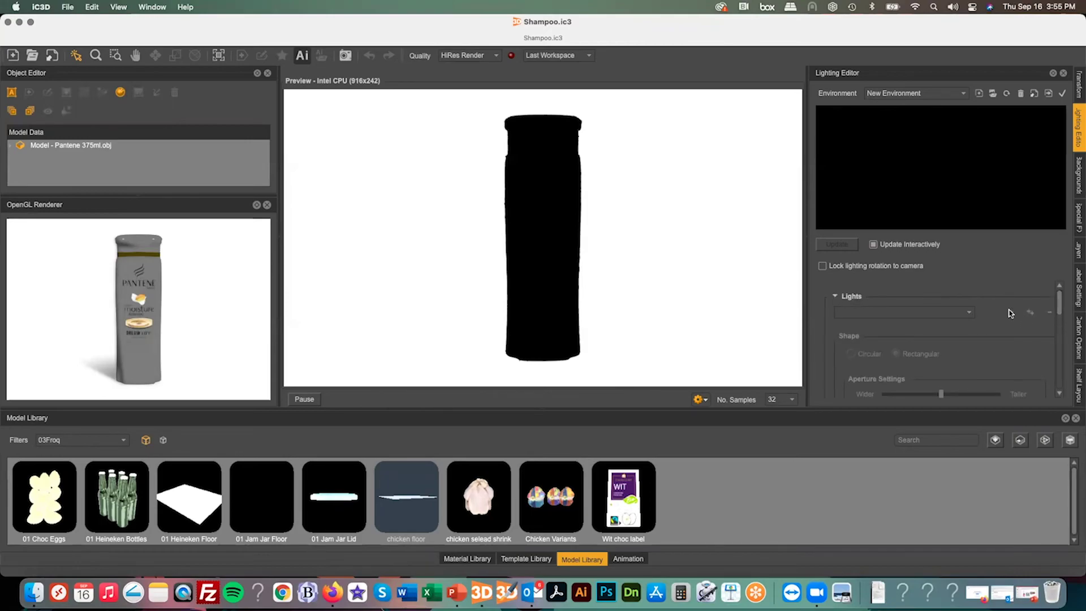
click(1010, 313)
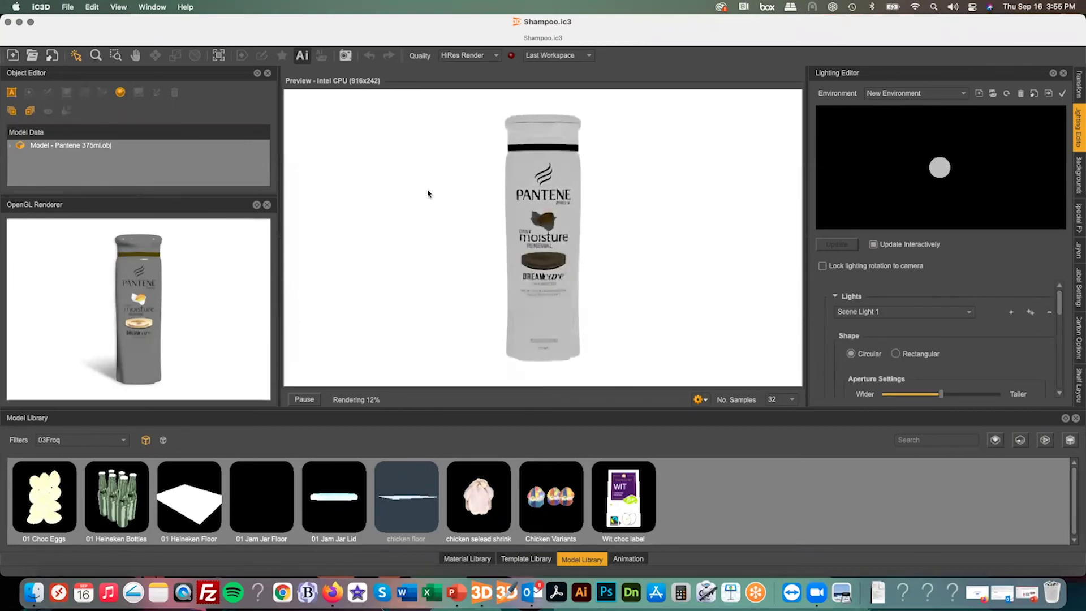
Set the new lighting environment's horizontal and vertical rotation to 0, then return to the scene light's settings
scroll(1060, 311, down, 1)
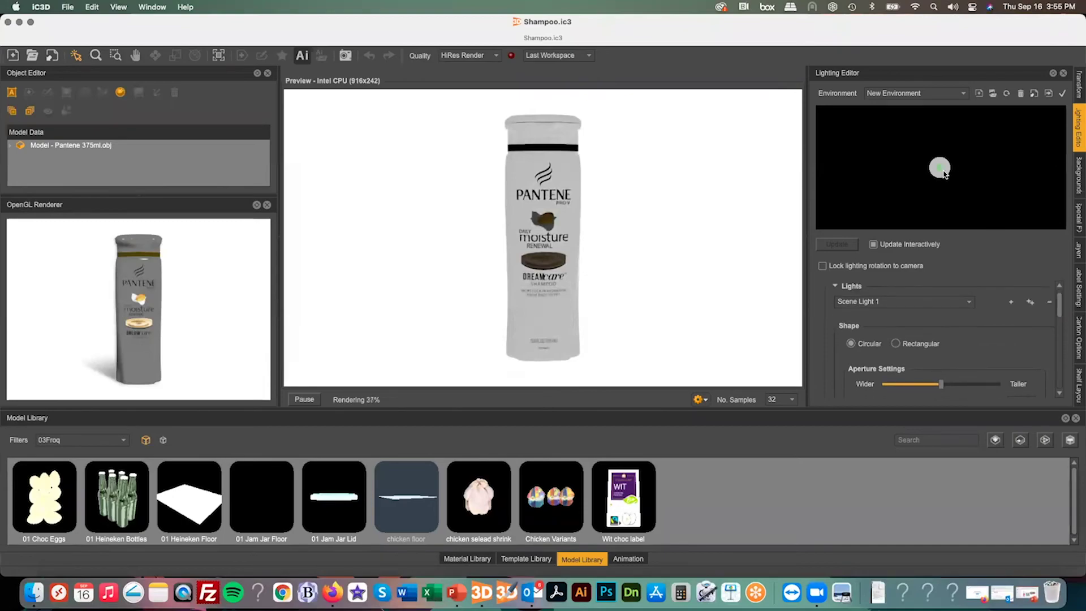
drag(1058, 300, 1058, 374)
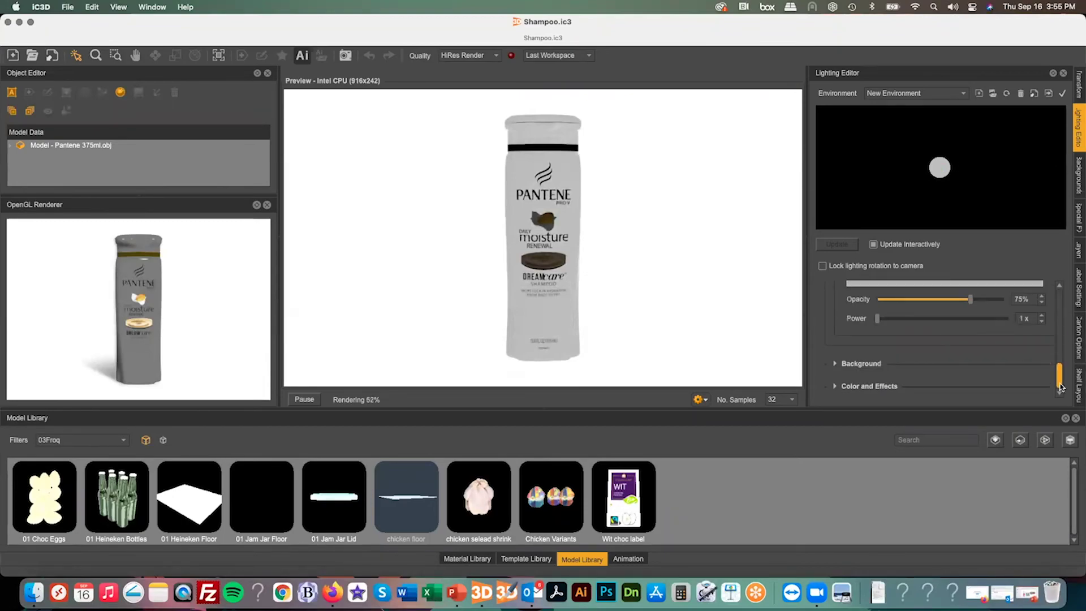
click(834, 386)
drag(1058, 342, 1058, 382)
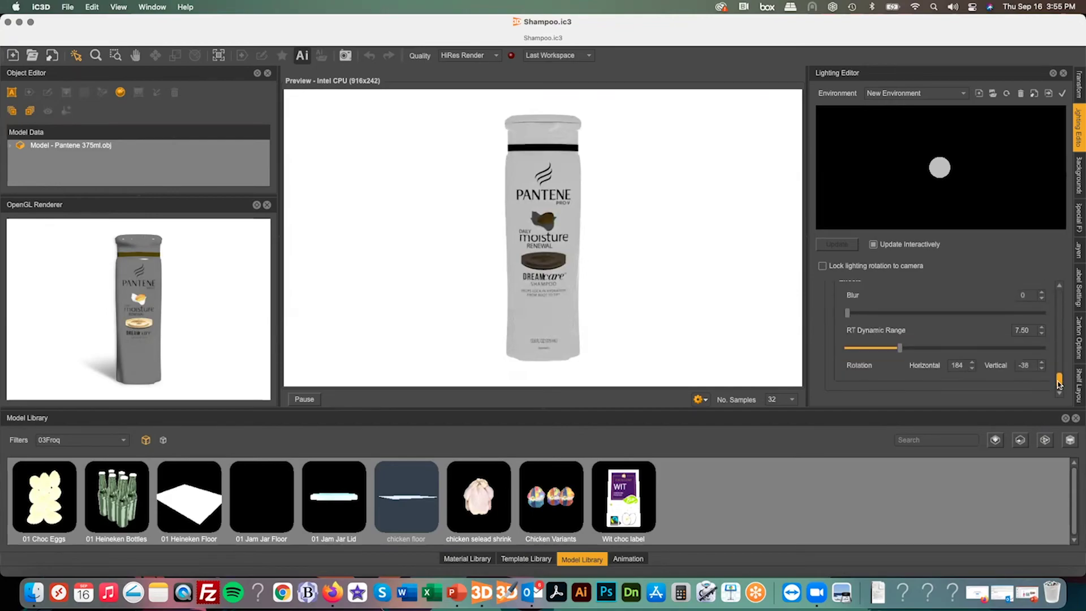
double_click(954, 366)
text(0)
key(Tab)
text(0)
key(Return)
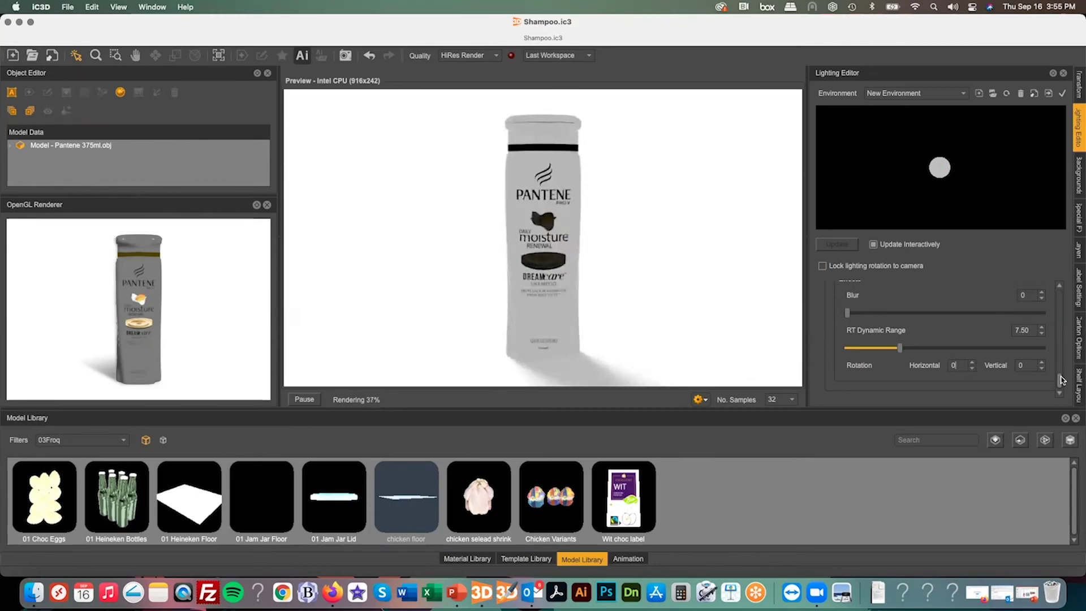
drag(1059, 381, 1062, 290)
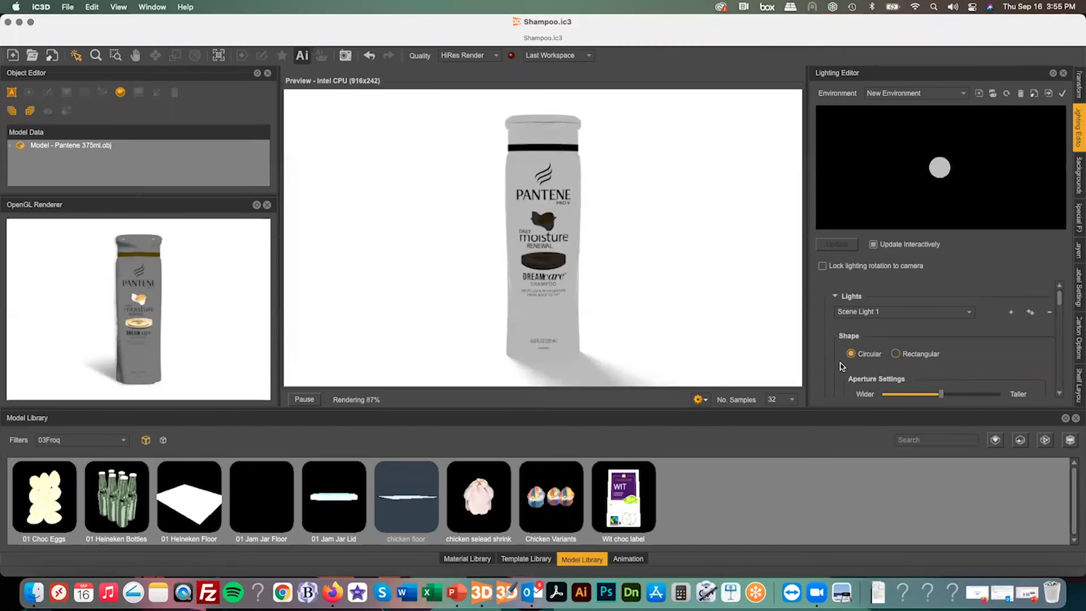
Make the scene light rectangular and set its aperture angle to 45
click(896, 354)
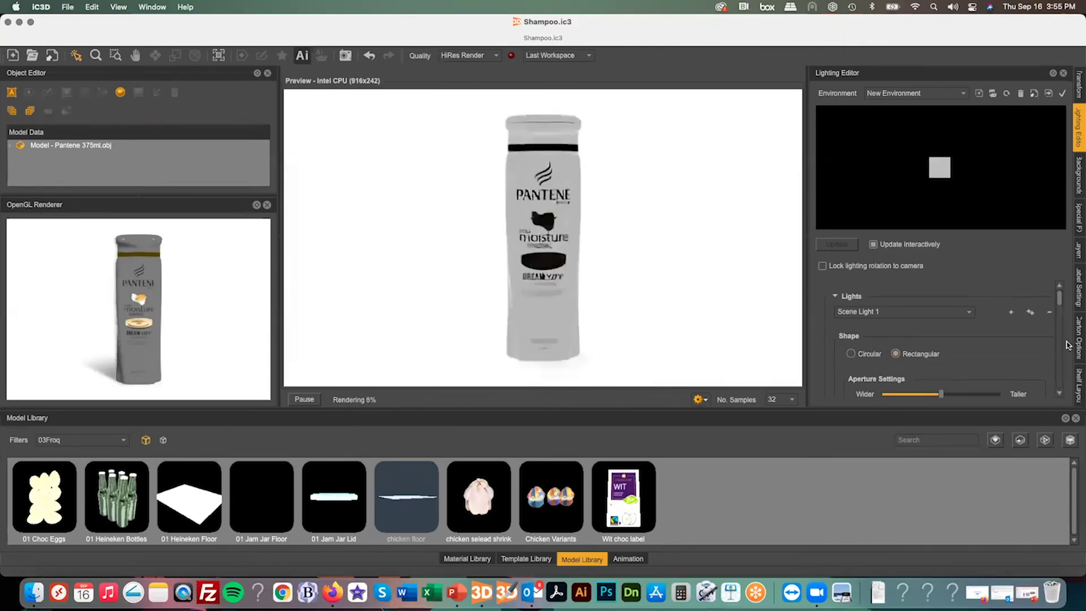
drag(1057, 301, 1057, 311)
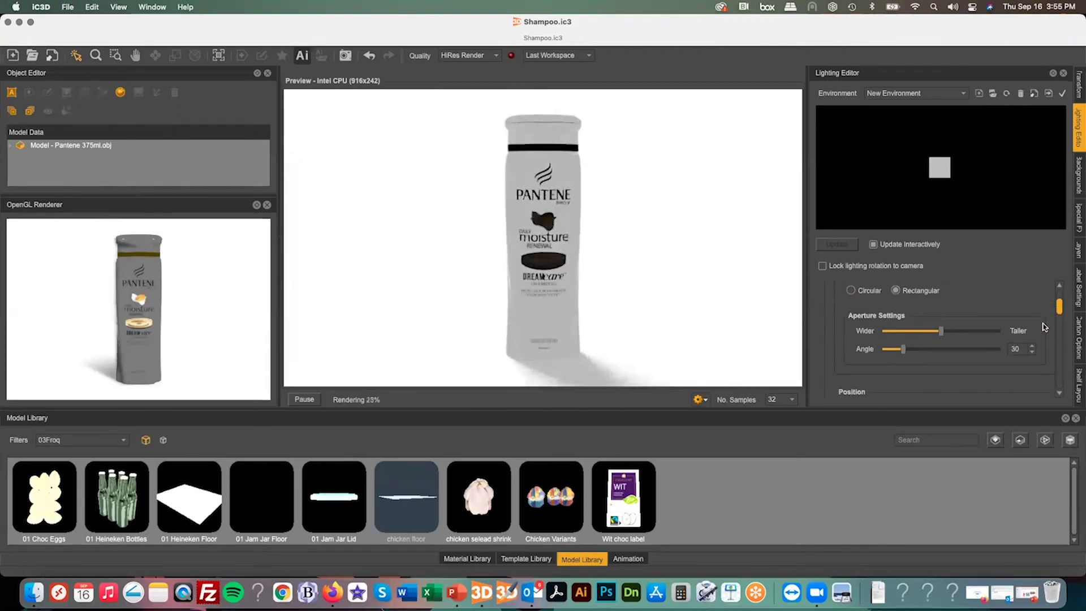
drag(1021, 349, 986, 351)
text(45)
key(Return)
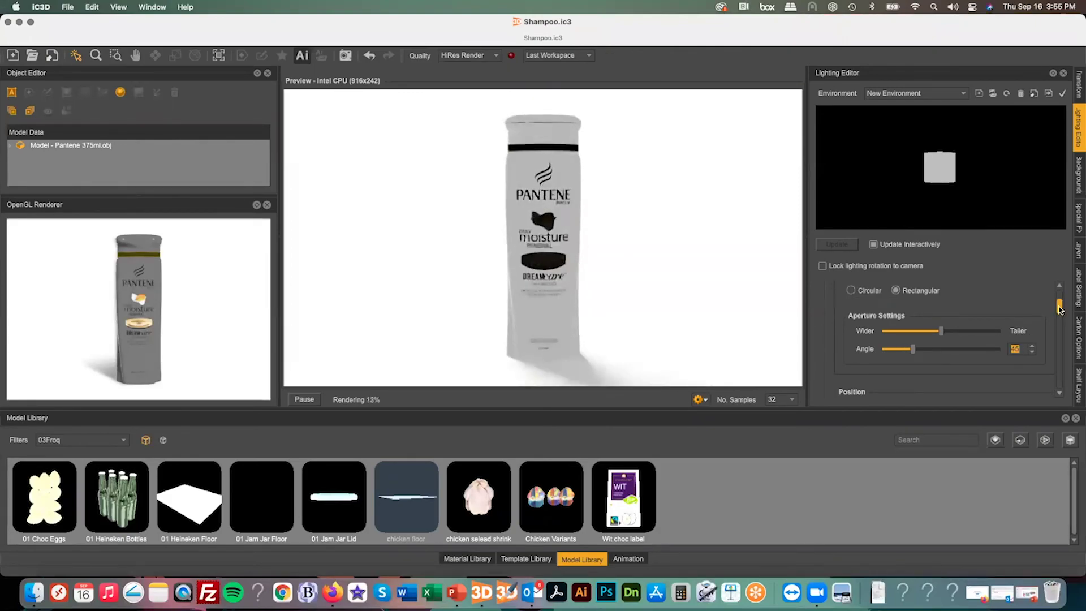
Set the rectangular scene light's opacity to 100%
drag(1059, 311, 978, 324)
text(10)
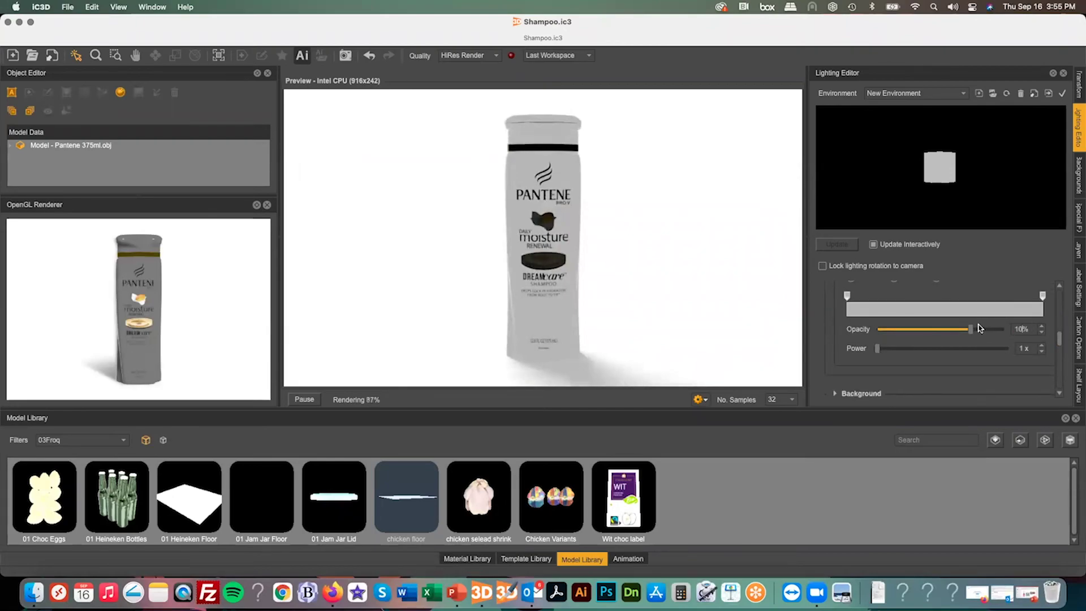
text(0)
key(Return)
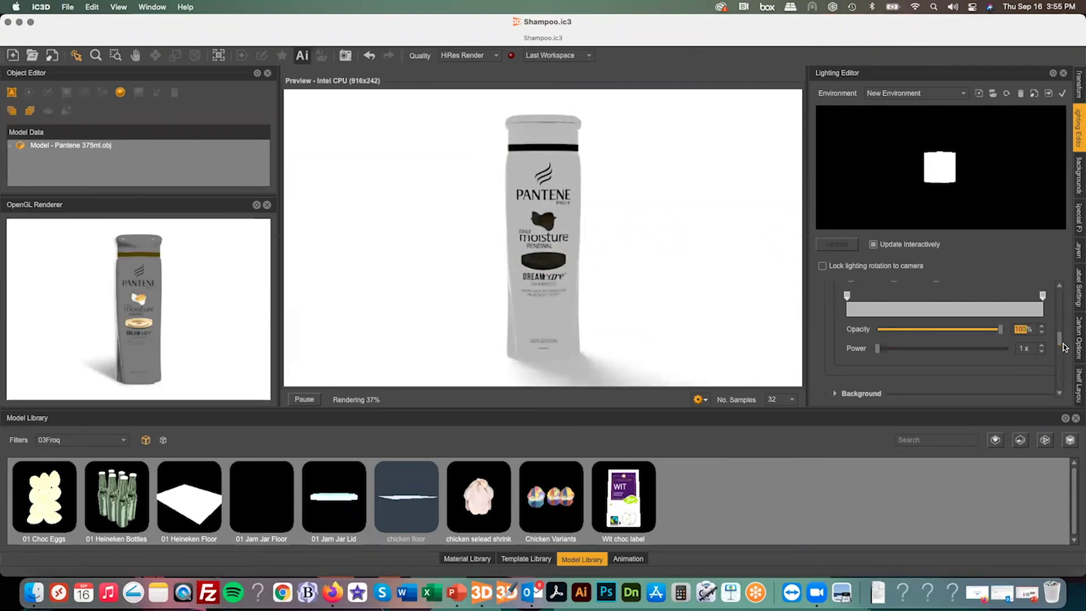
Position the scene light at 21 degrees vertical and -120 degrees horizontal
drag(1059, 339, 1059, 316)
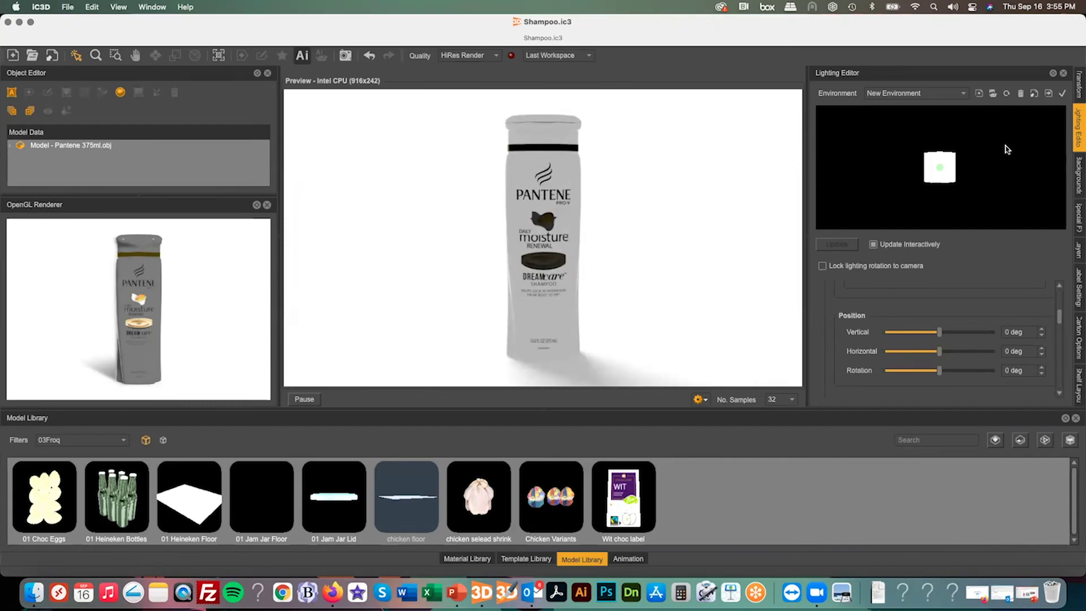
click(941, 169)
drag(851, 165, 935, 212)
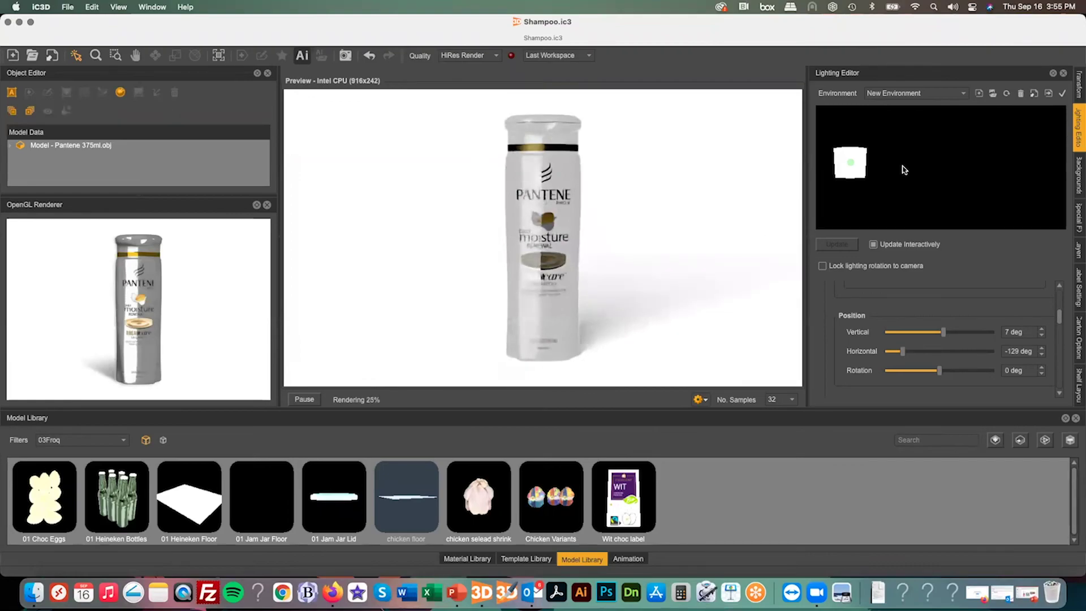
double_click(1026, 332)
text(21)
key(Return)
double_click(1026, 350)
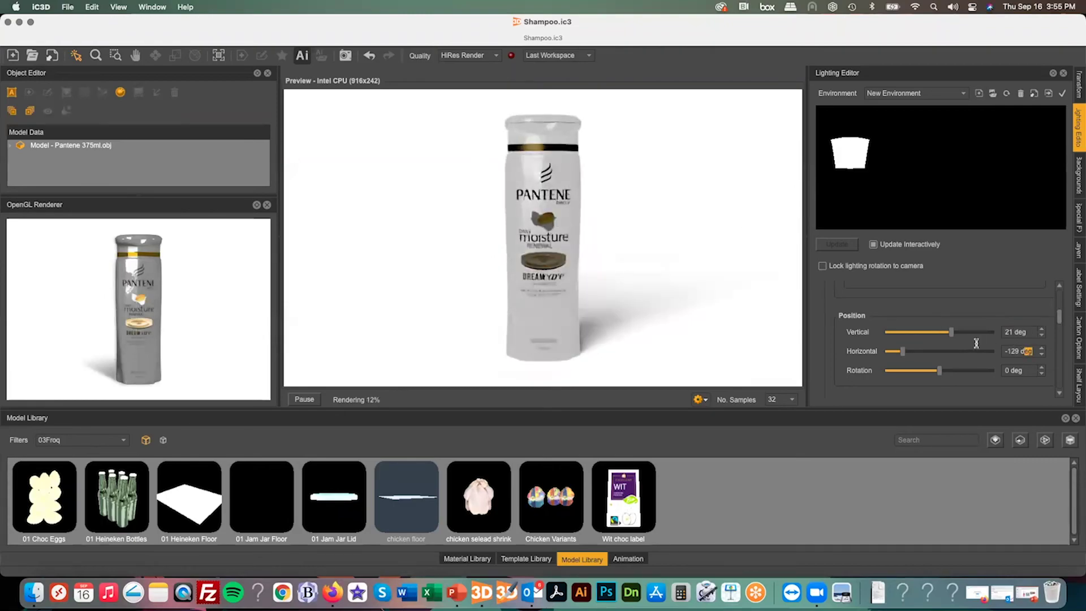
text(-120)
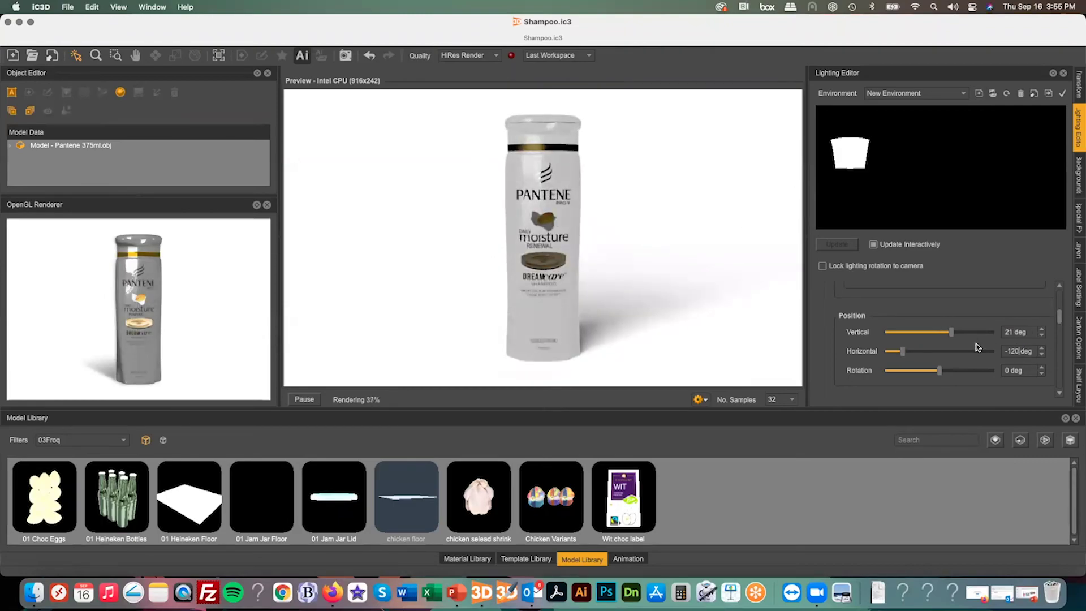
key(Return)
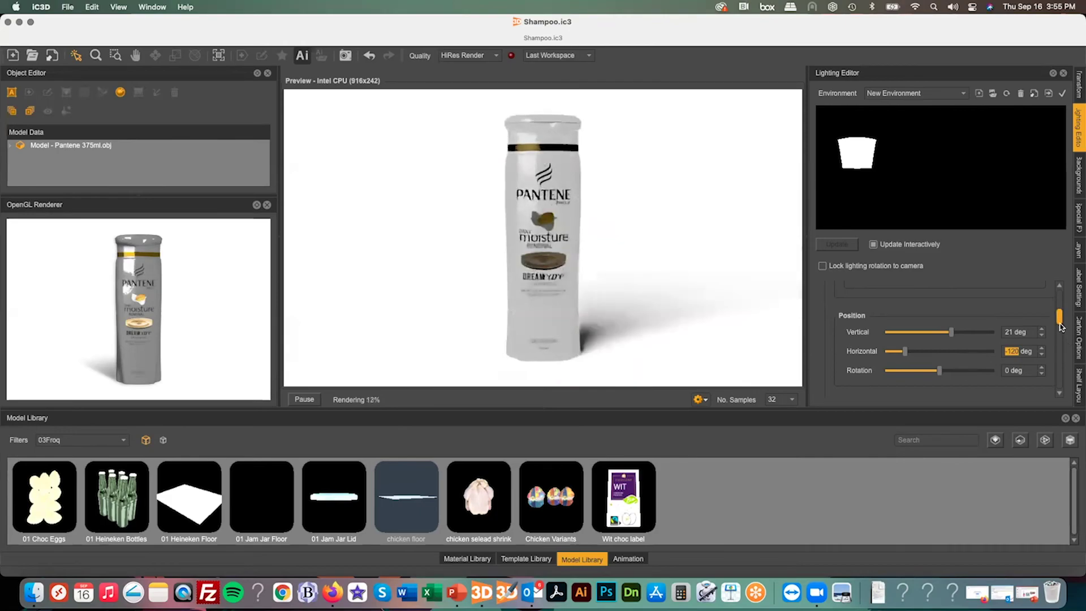
Duplicate Scene Light 1 and set the copy's horizontal position to 120 degrees
drag(1060, 326, 1059, 293)
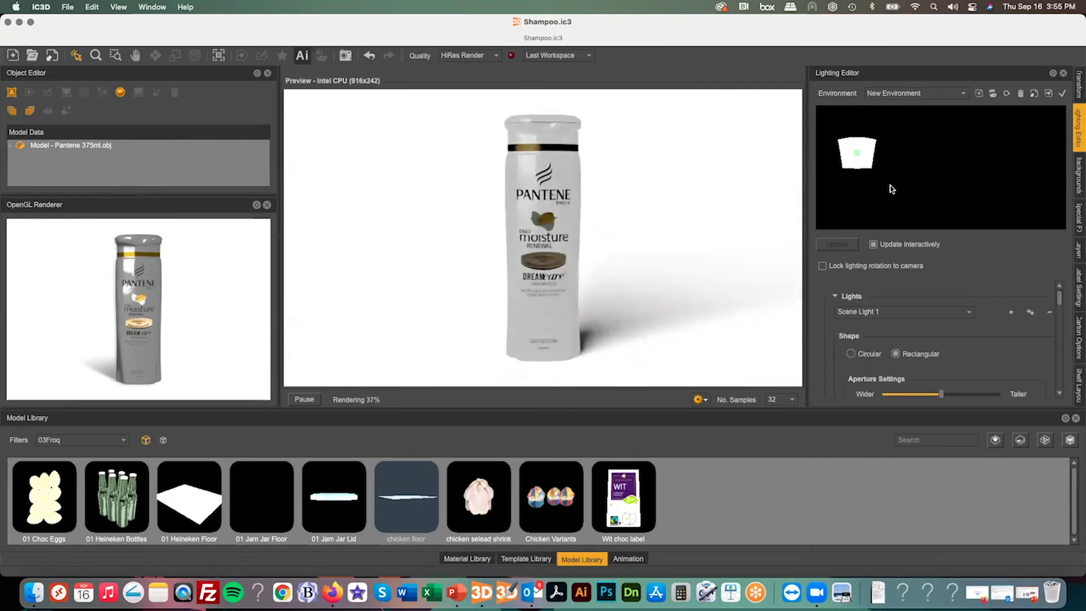
click(1030, 312)
drag(1059, 298, 988, 327)
text(120)
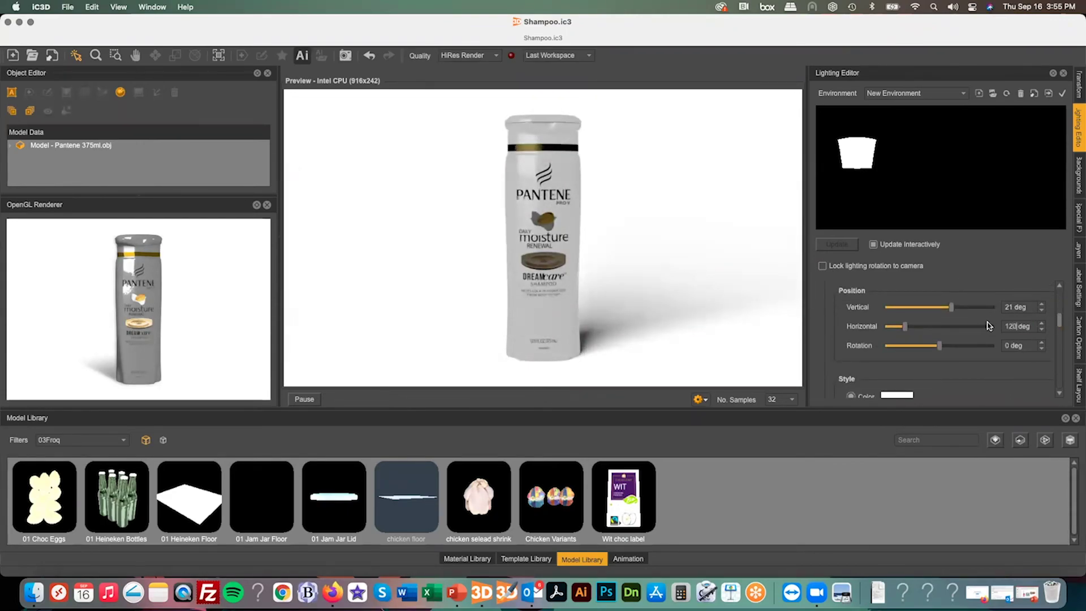
key(Return)
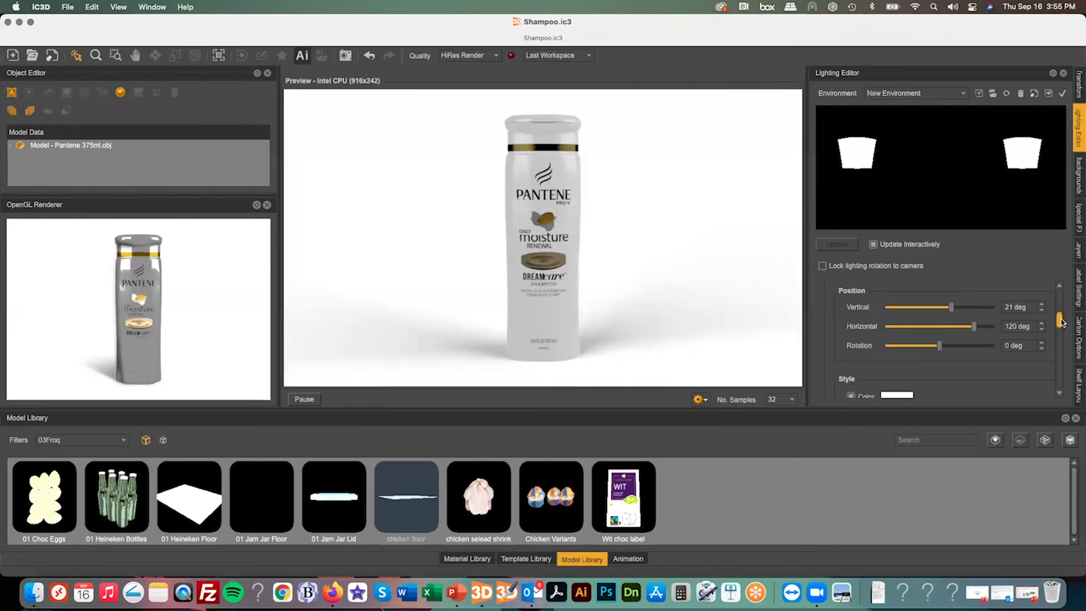
Change the lighting environment's background style from a solid color to a vertical gradation
drag(1059, 321, 1058, 347)
click(836, 339)
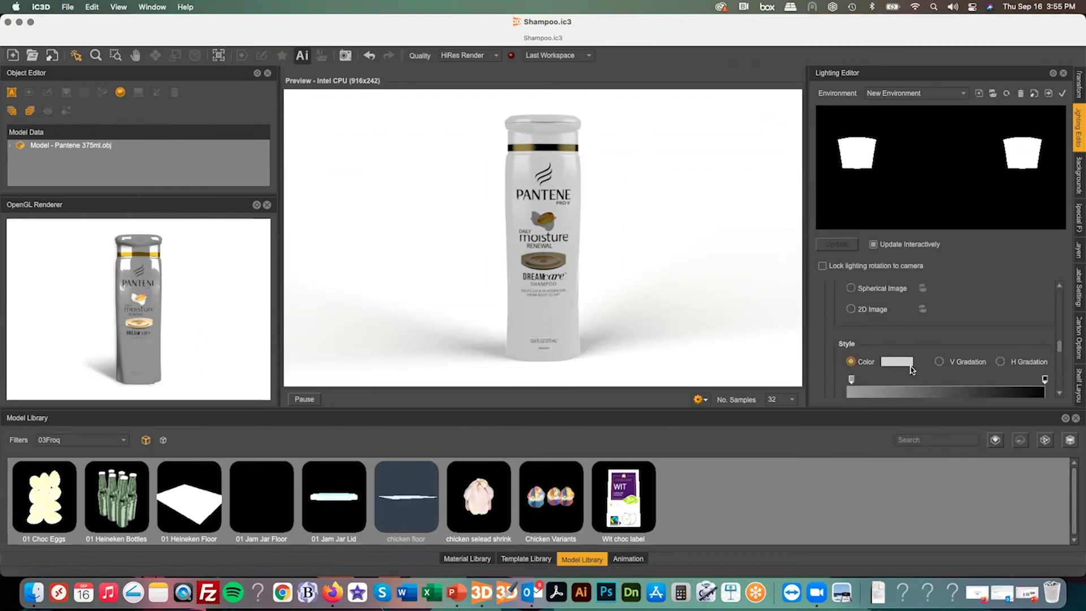
click(939, 362)
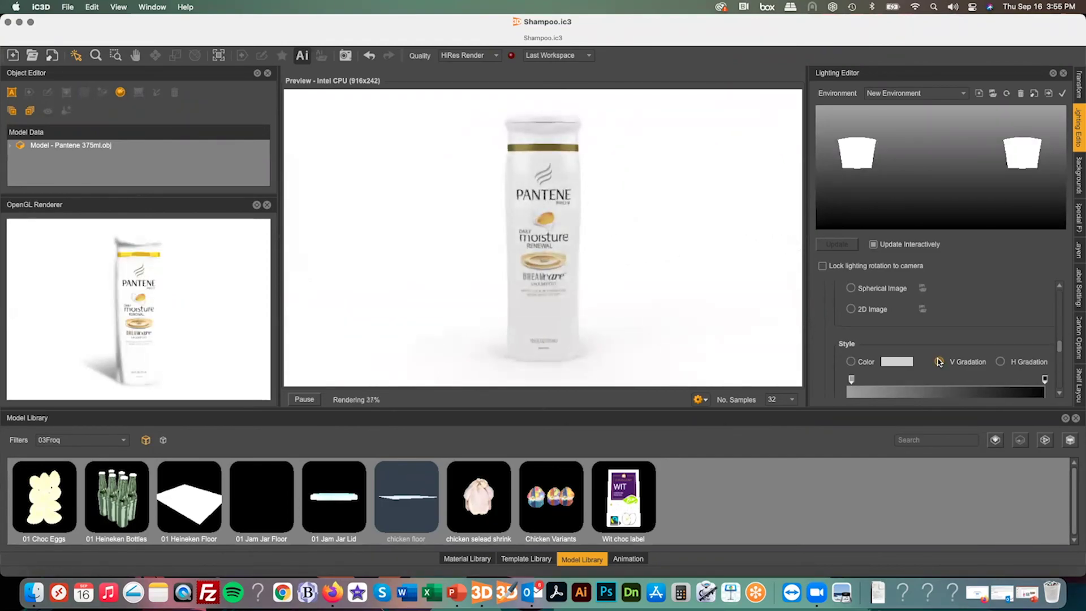
Set the lighting environment's RT Dynamic Range to 4
drag(1059, 346, 1059, 389)
drag(1031, 328, 965, 323)
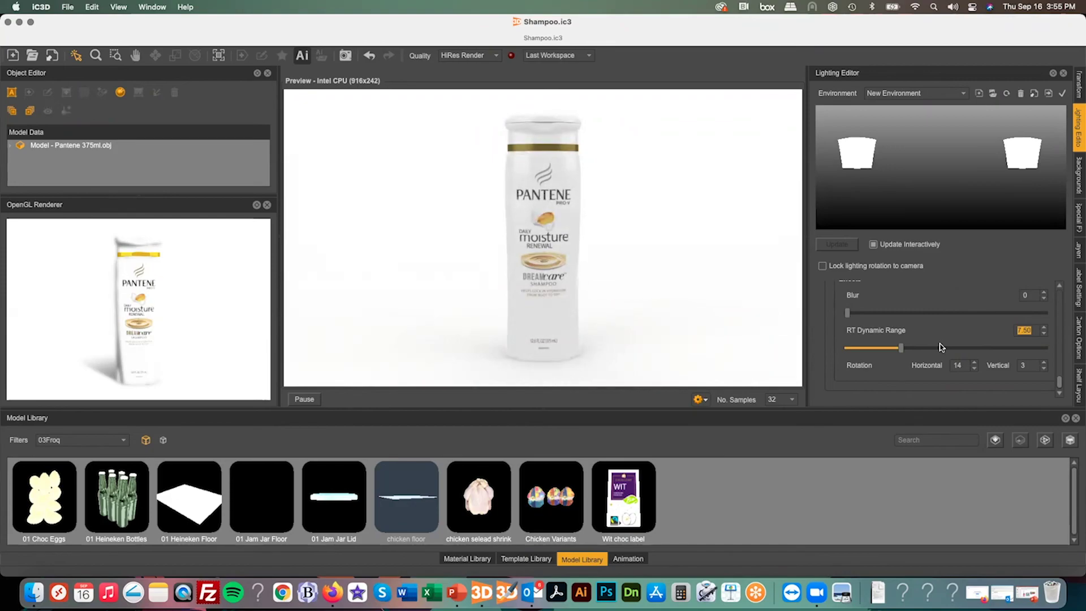
text(4)
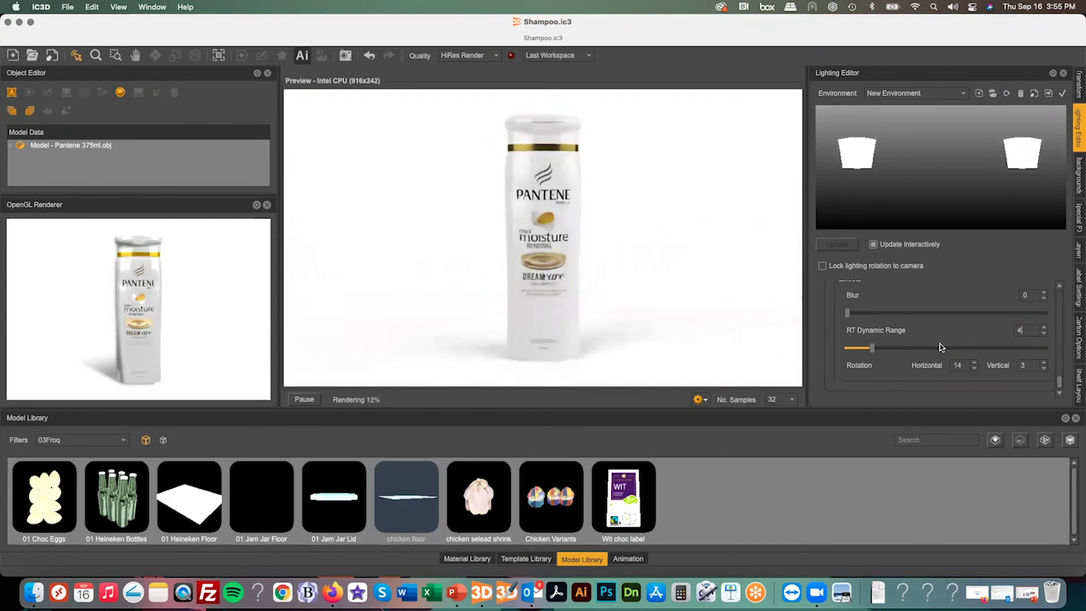
key(Return)
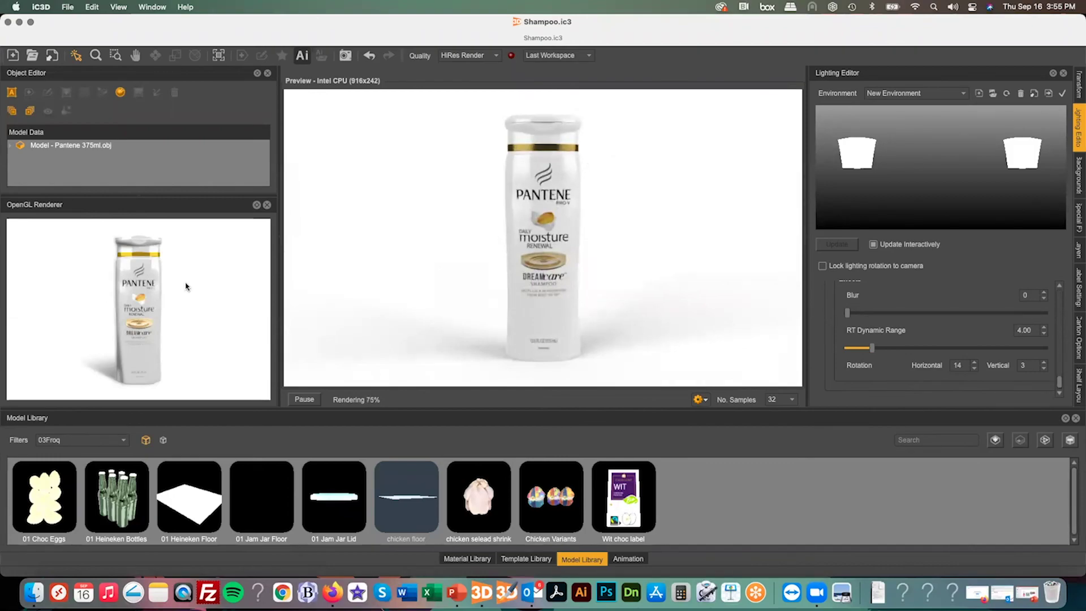
Rotate the lighting freehand around the bottle, finishing at about 13 horizontal and 1 vertical
drag(186, 287, 187, 277)
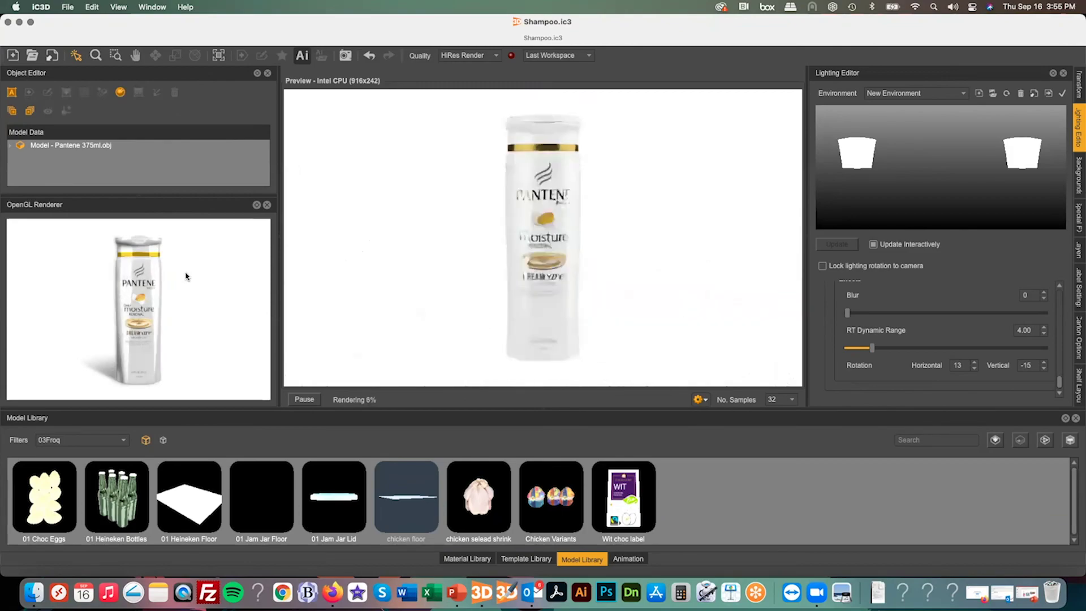
drag(186, 277, 187, 284)
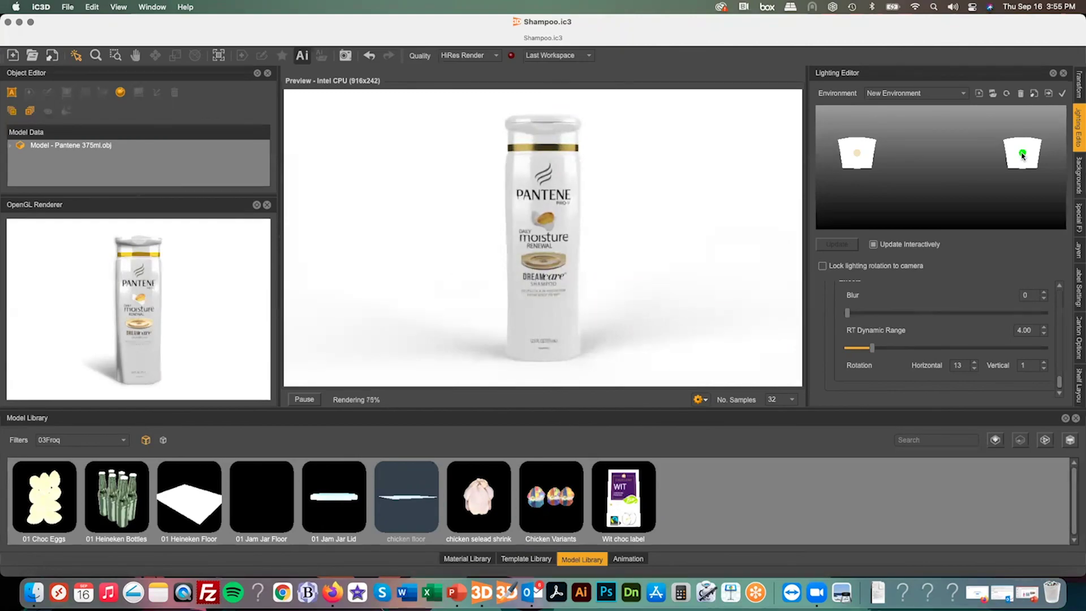
click(1059, 383)
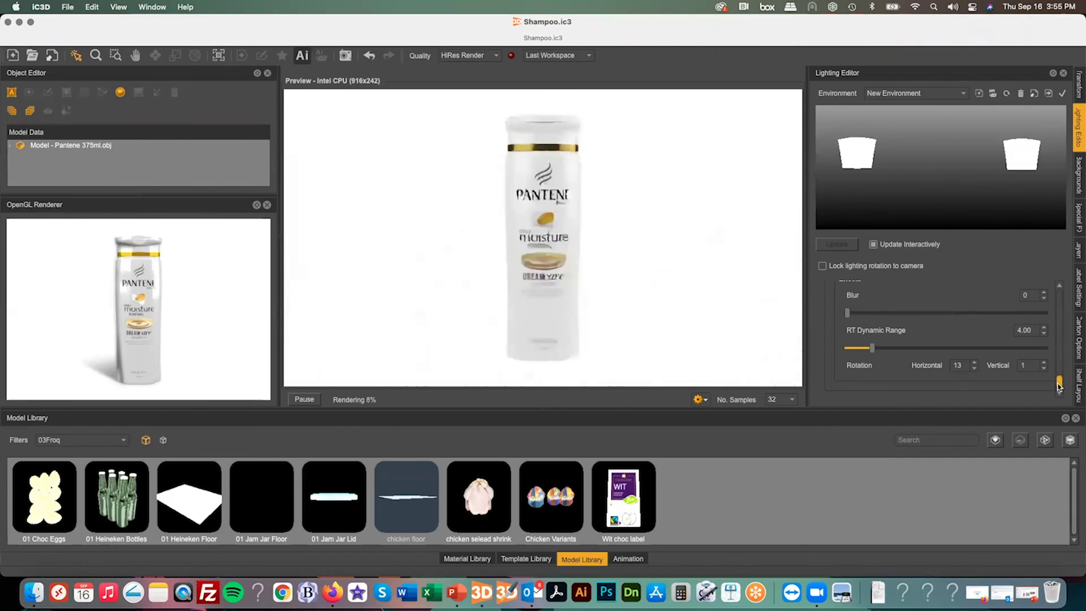
Try aperture angles of 20 and 30 on Scene Light 1, and return the angle to 45
drag(1059, 381, 1059, 298)
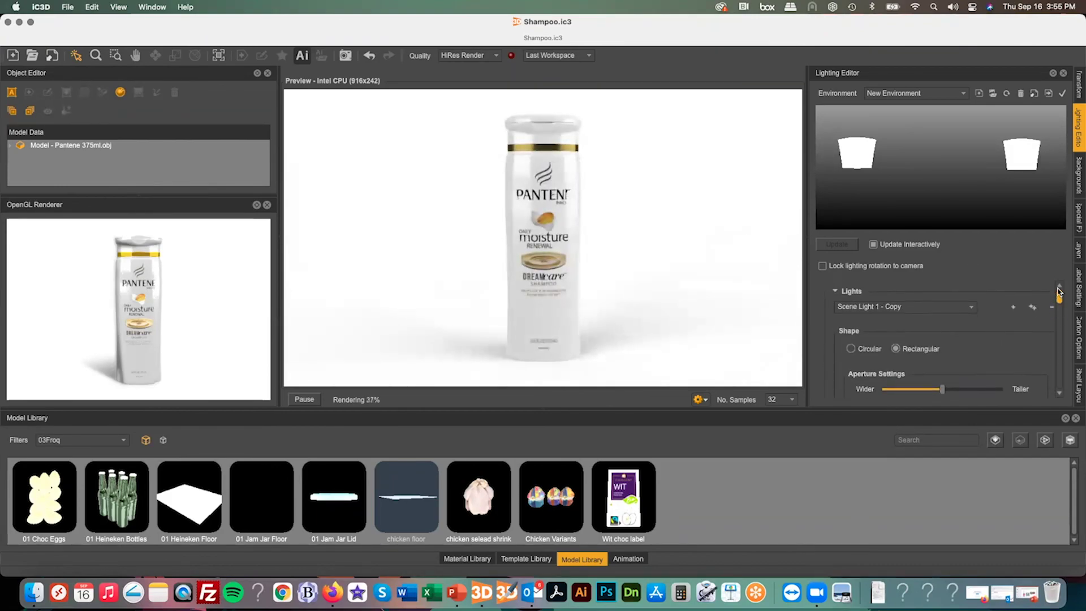
click(967, 311)
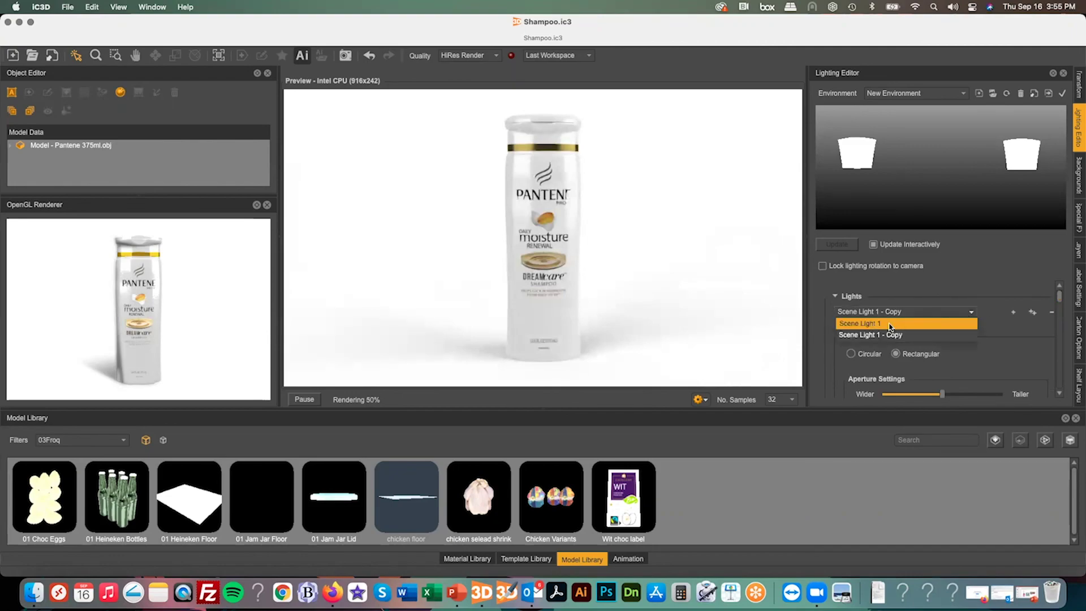
click(942, 323)
scroll(1059, 303, down, 3)
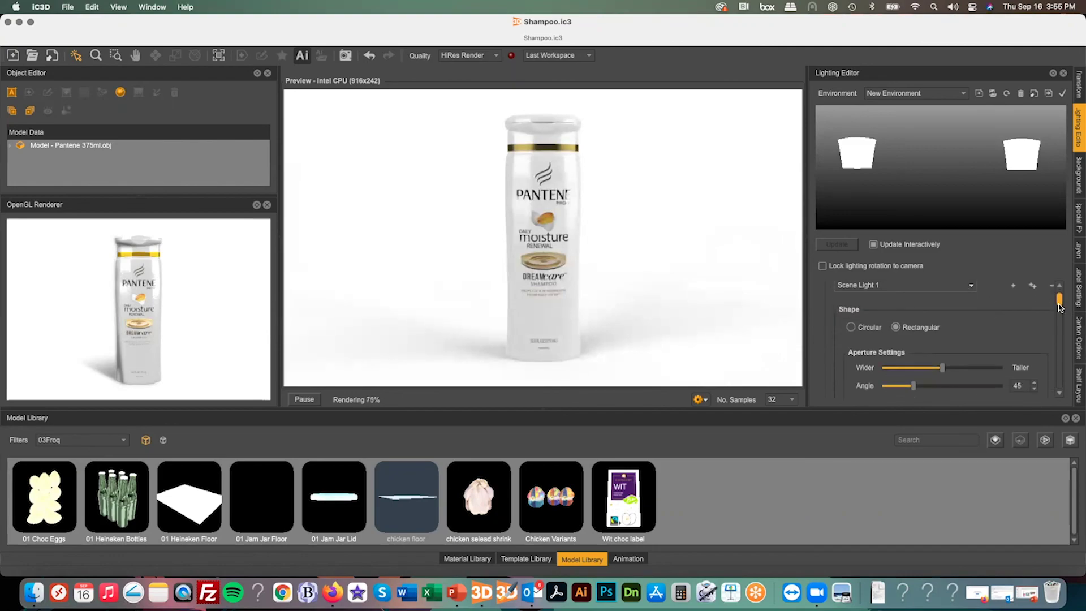
text(2)
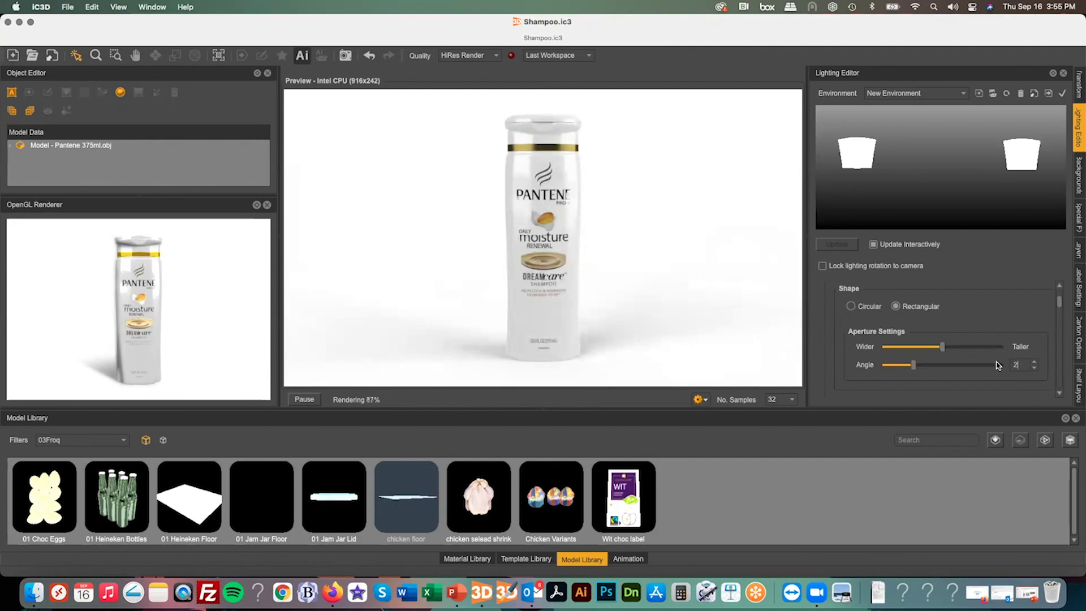
text(0)
key(Return)
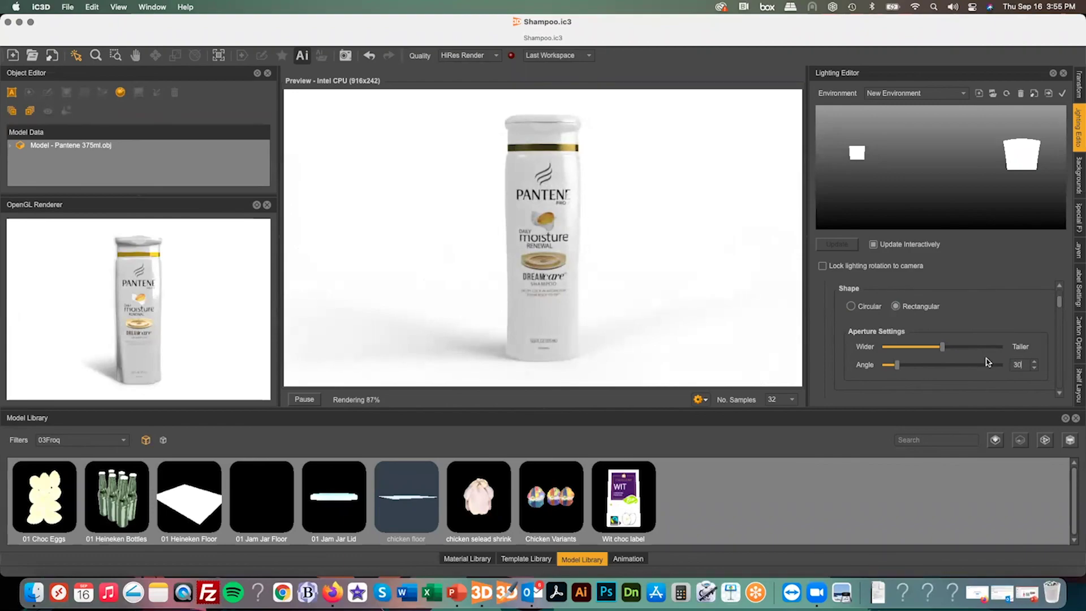
key(Return)
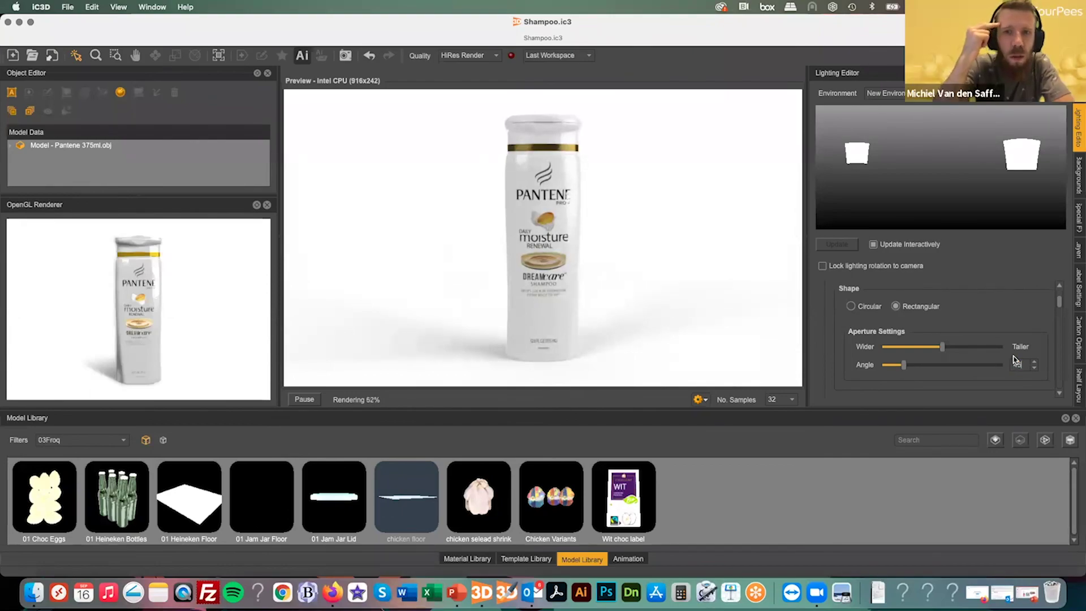
key(Return)
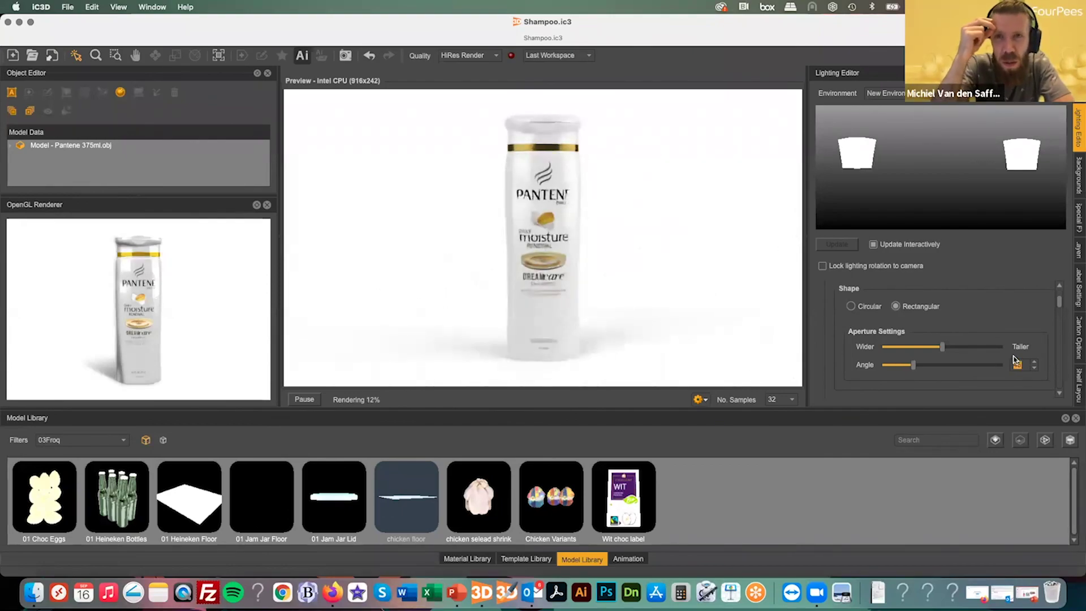